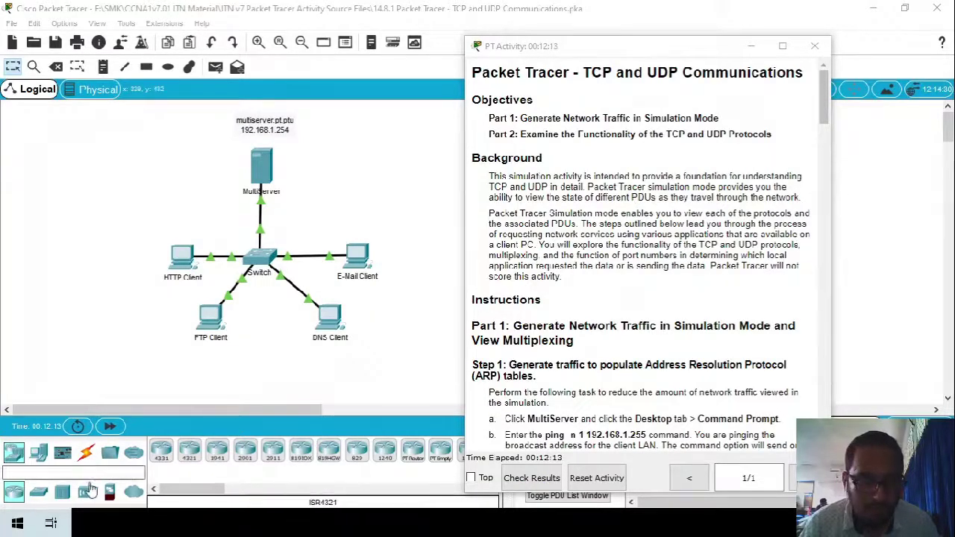
- Switch to the browser with the NetAcad course and review the UDP and TCP topics in section 14.1, Transportation of Data
key(alt+Tab)
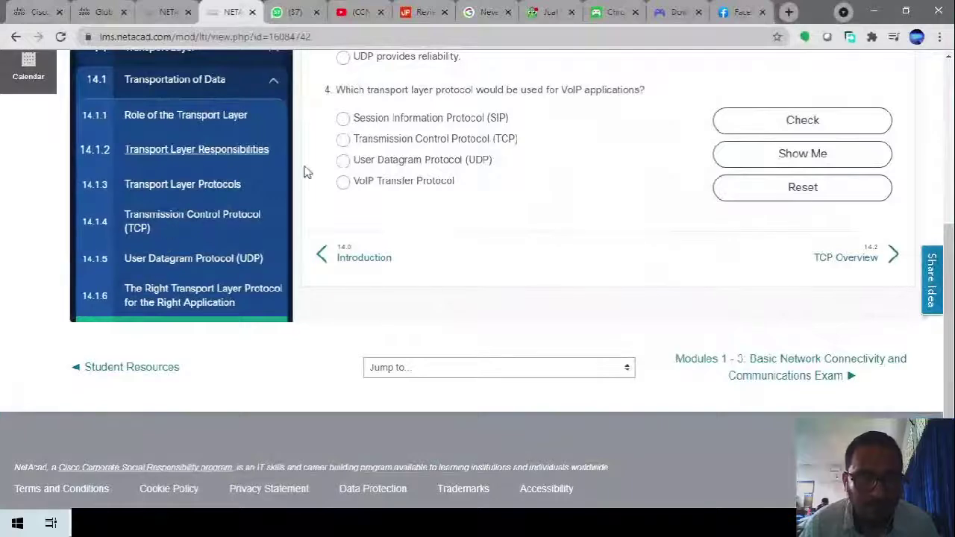
scroll(408, 194, up, 2)
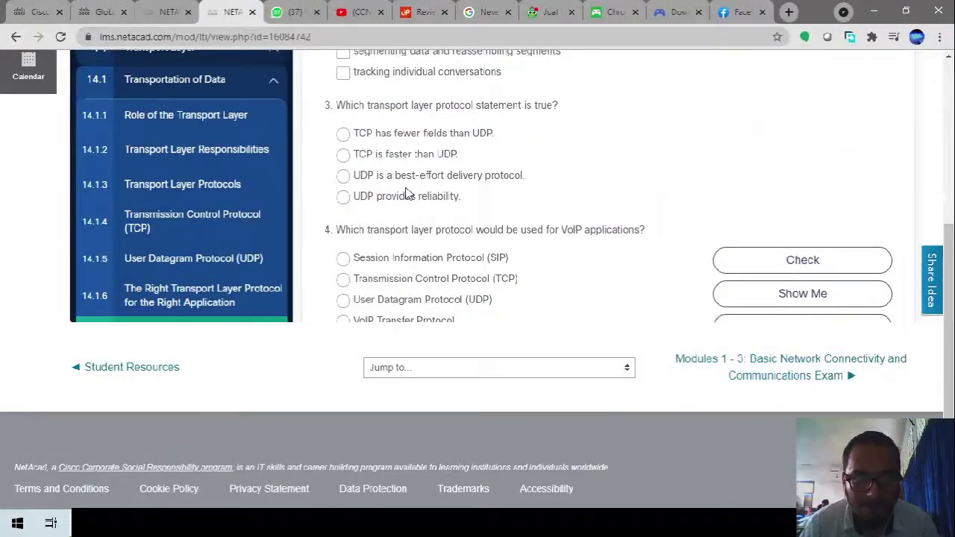
scroll(407, 194, down, 1)
scroll(410, 194, up, 6)
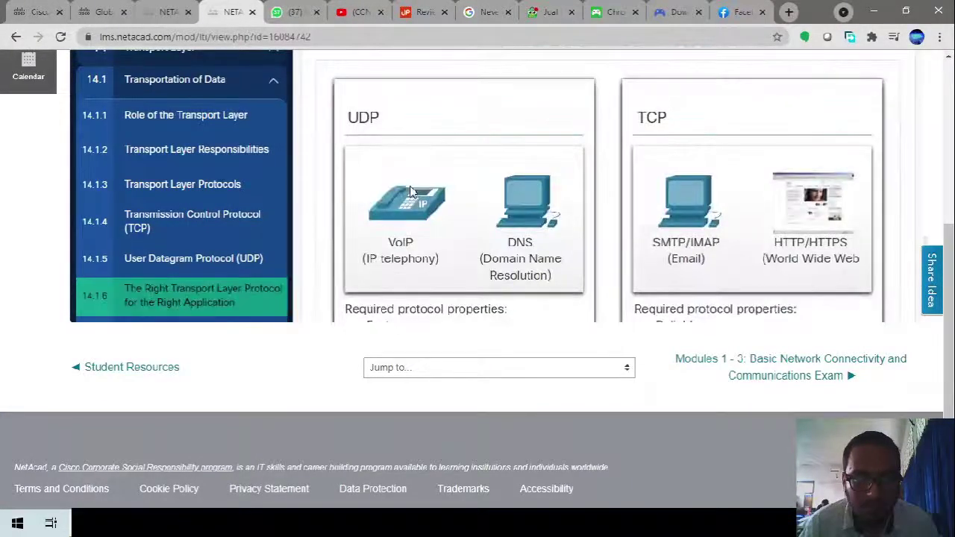
scroll(410, 191, up, 8)
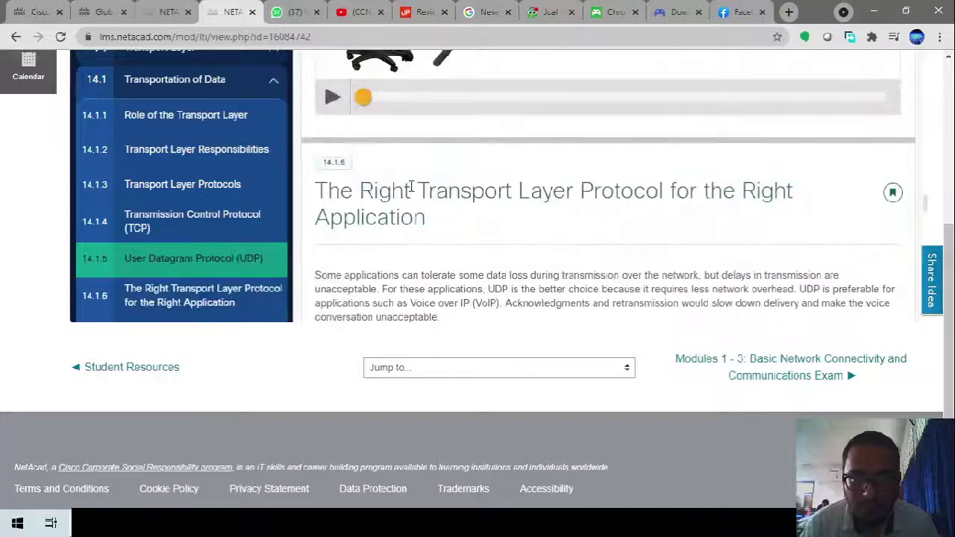
scroll(410, 188, up, 5)
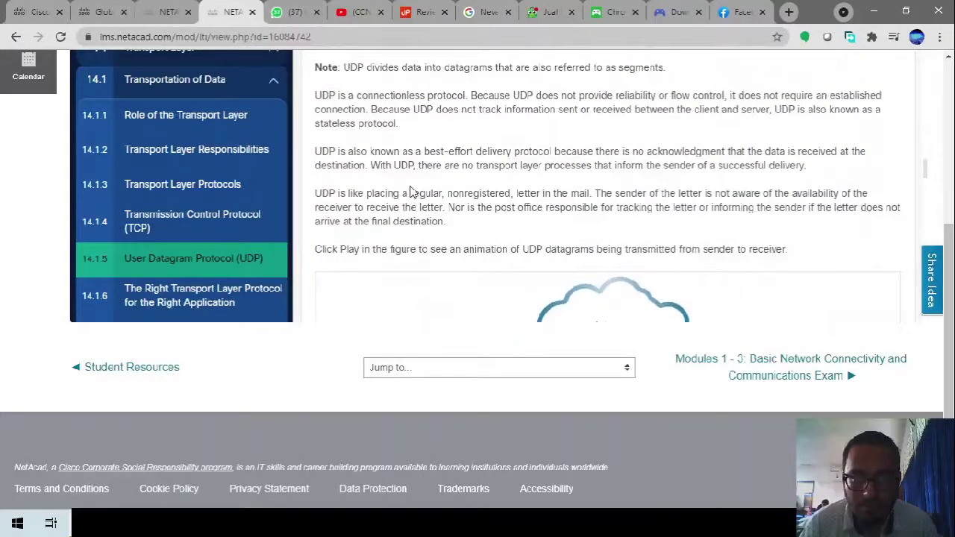
scroll(410, 192, up, 5)
scroll(409, 192, down, 5)
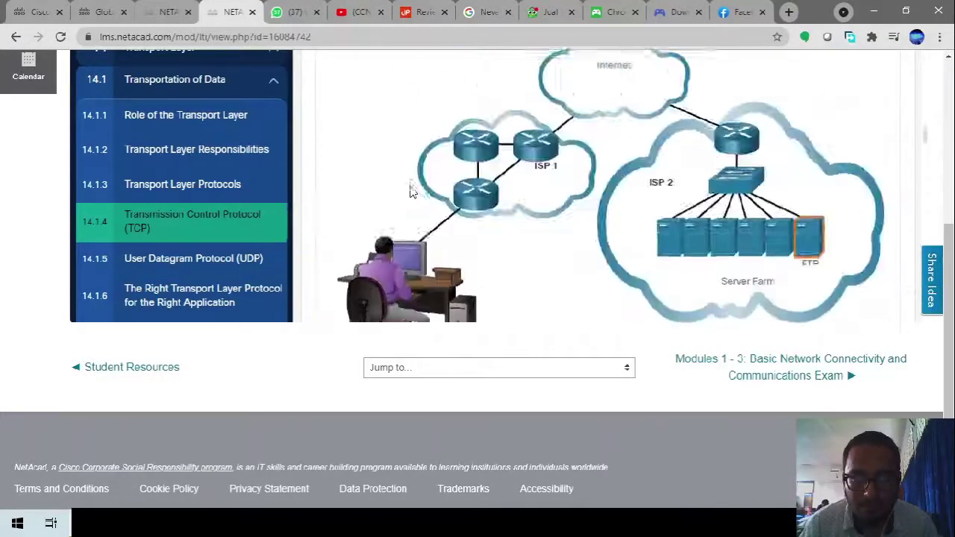
scroll(410, 192, up, 4)
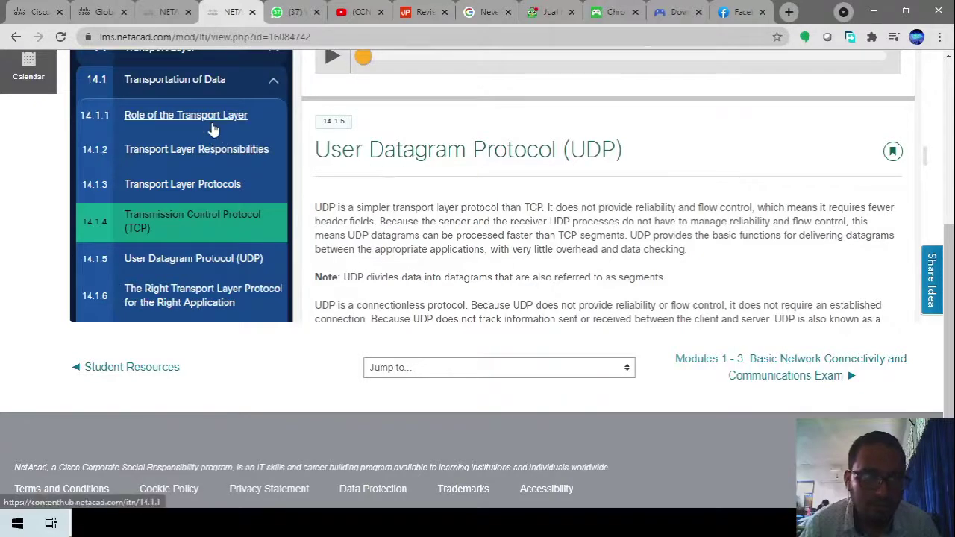
- Review section 14.1 from topic 14.1.1, Role of the Transport Layer, through its Check Your Understanding questions, and look over the remaining module 14 outline
click(210, 123)
scroll(565, 228, down, 5)
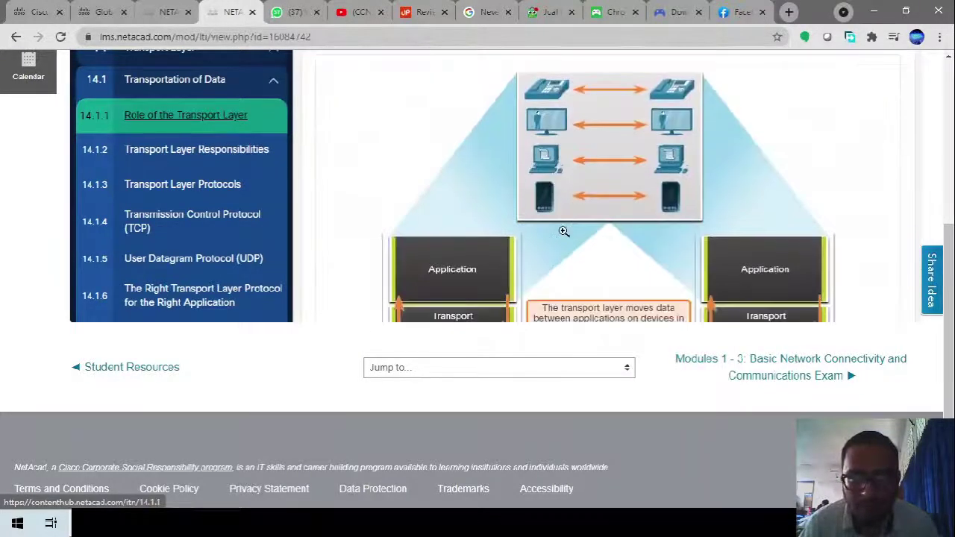
scroll(564, 232, down, 1)
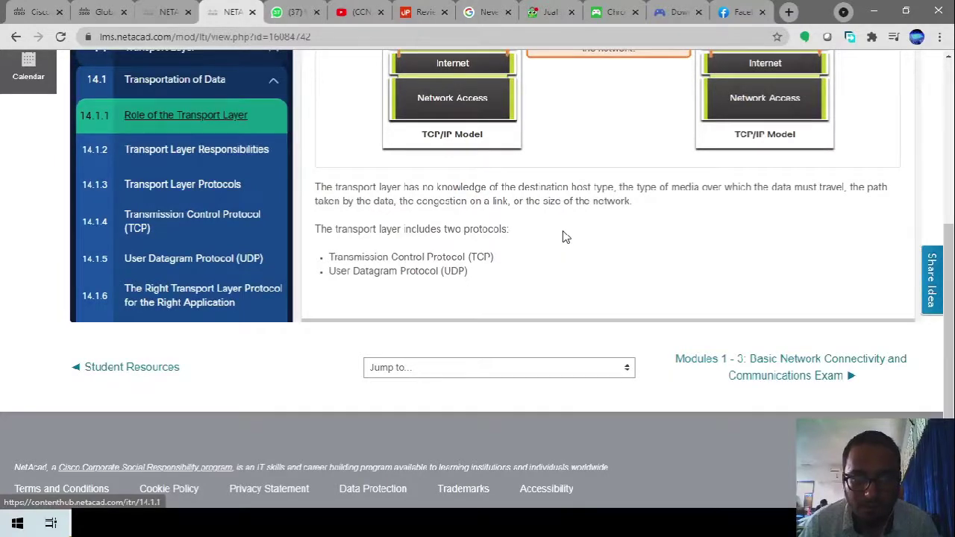
scroll(565, 236, down, 8)
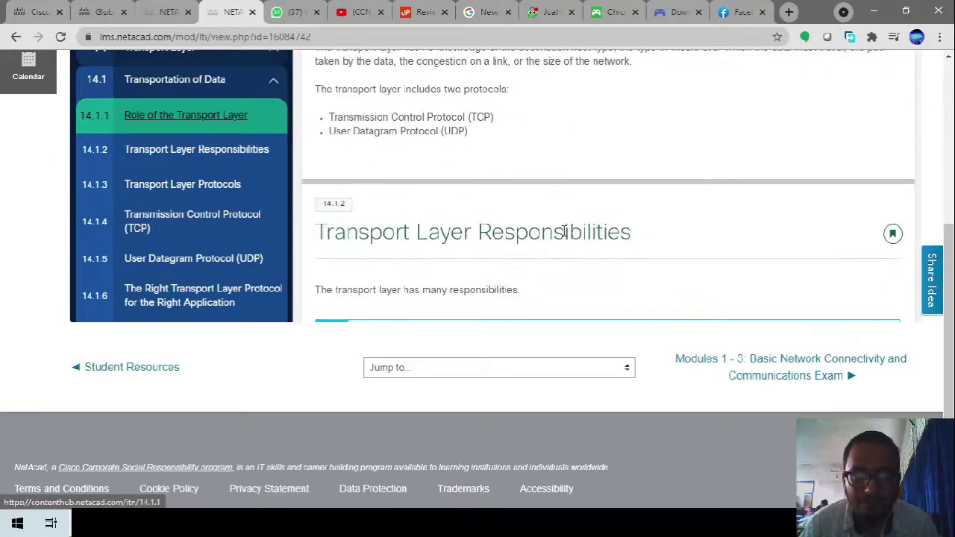
scroll(564, 231, down, 5)
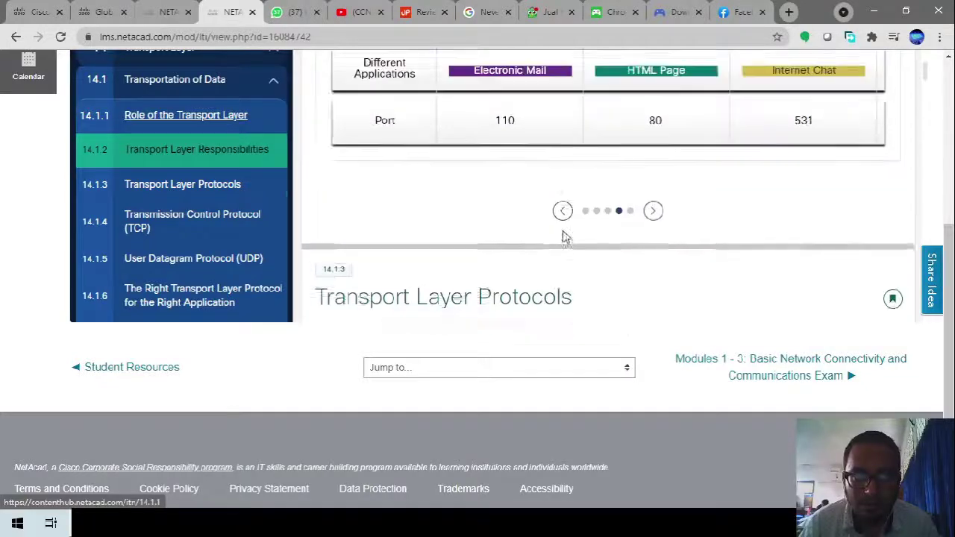
scroll(564, 234, down, 1)
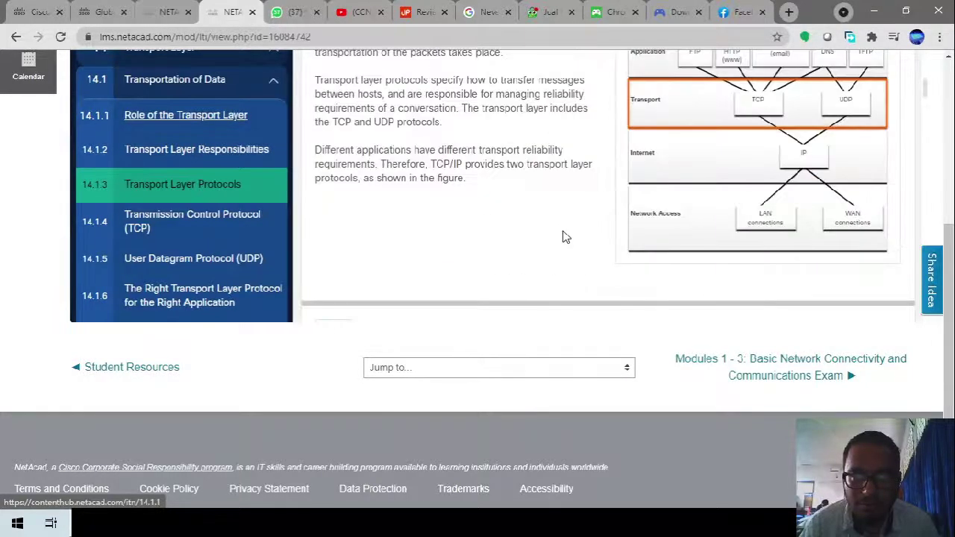
scroll(564, 237, down, 15)
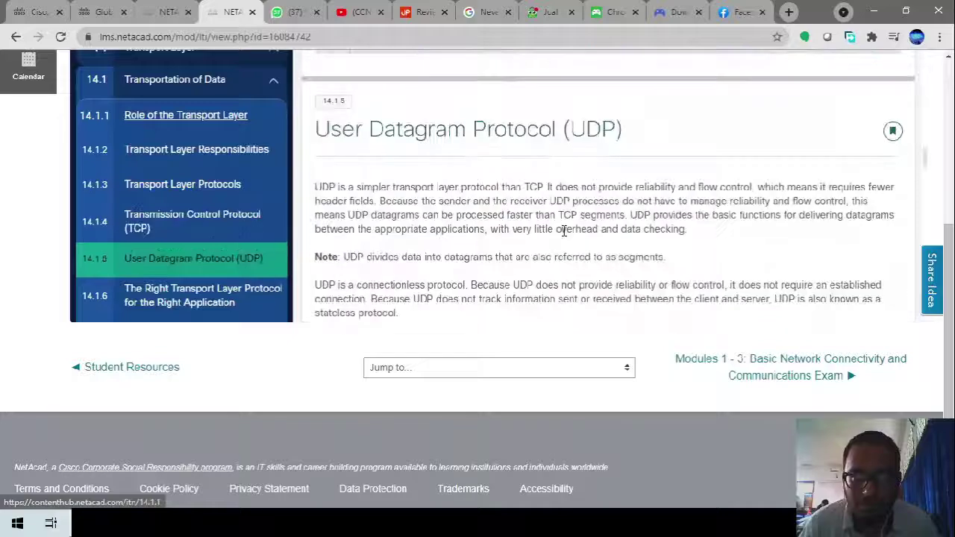
scroll(564, 231, down, 8)
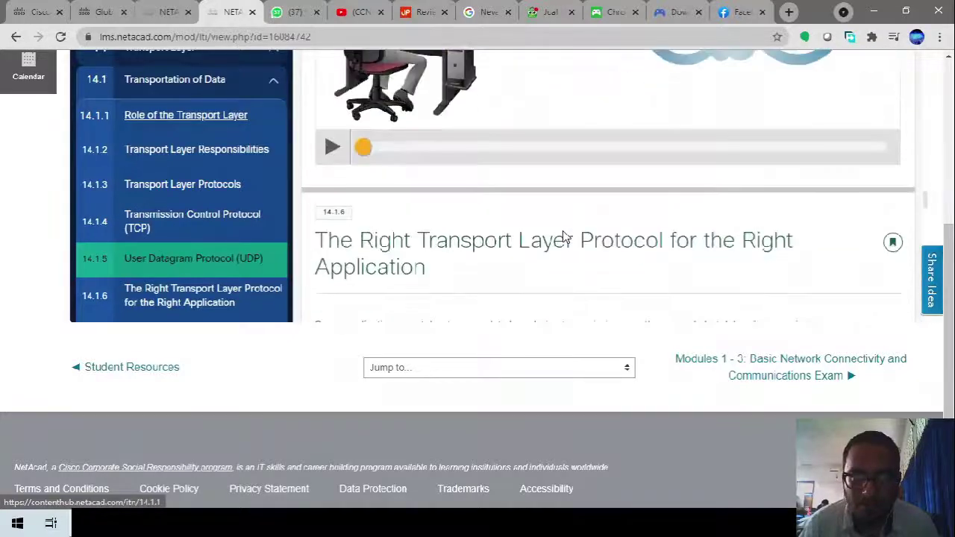
scroll(565, 236, down, 3)
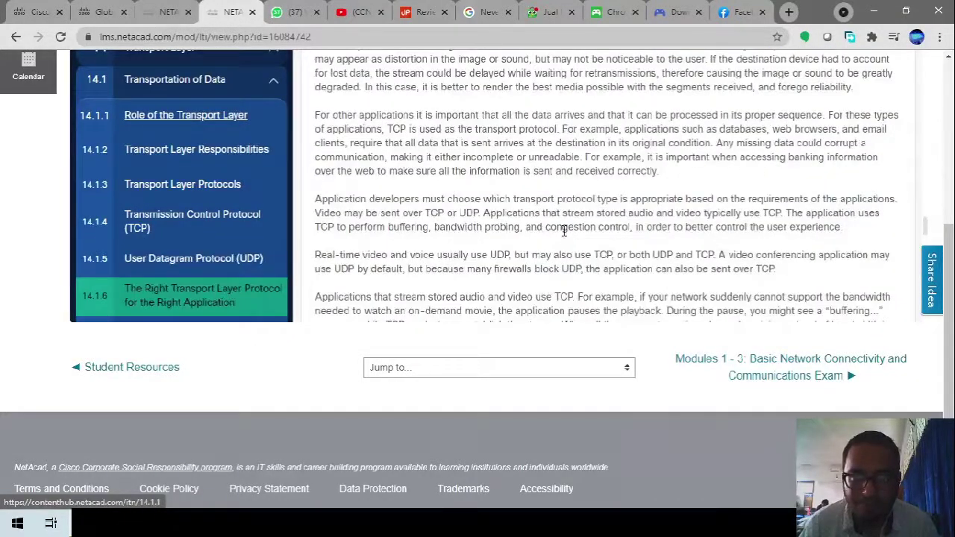
scroll(564, 231, up, 3)
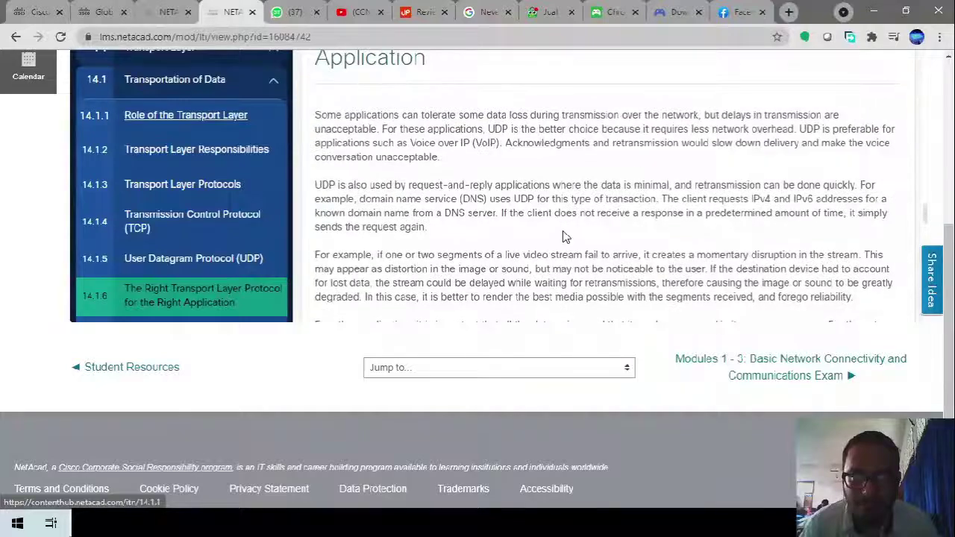
scroll(564, 237, down, 3)
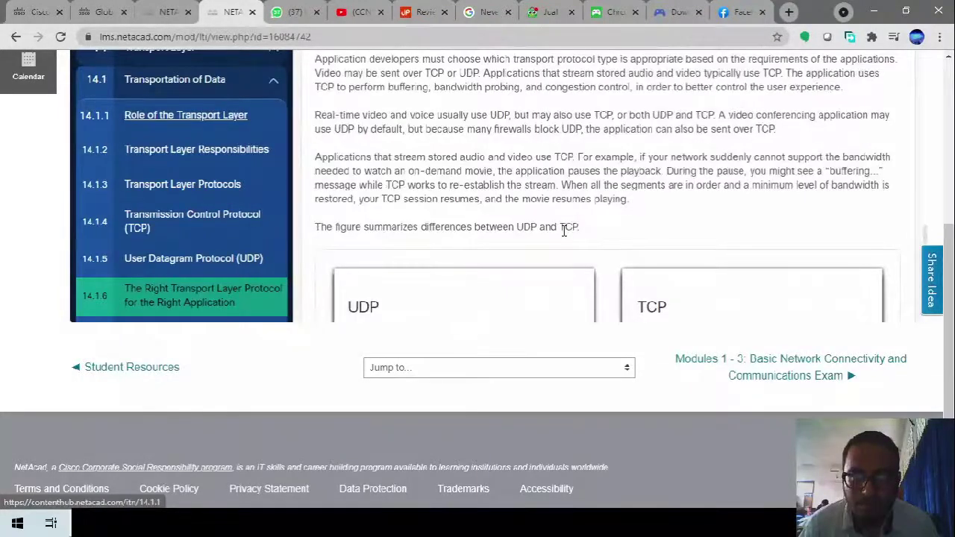
scroll(565, 232, down, 15)
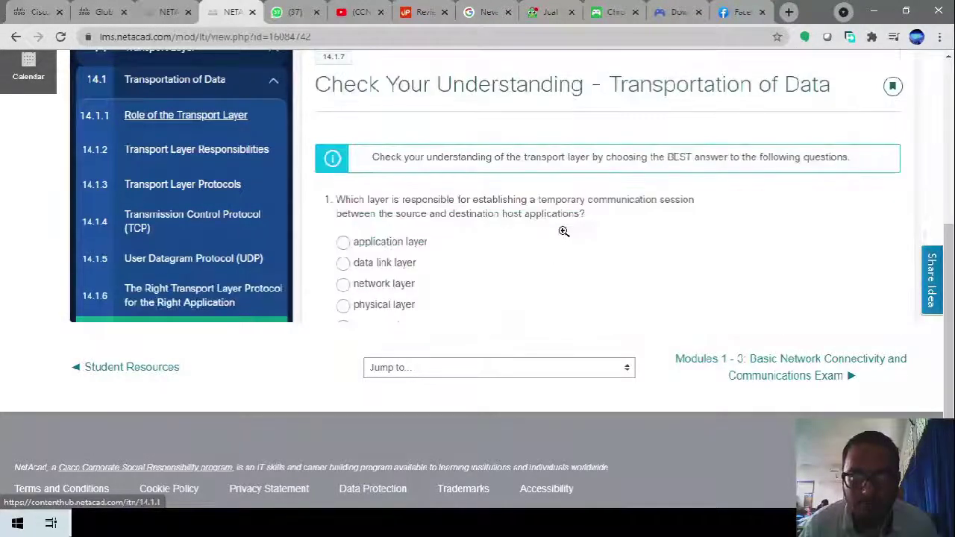
scroll(256, 246, down, 4)
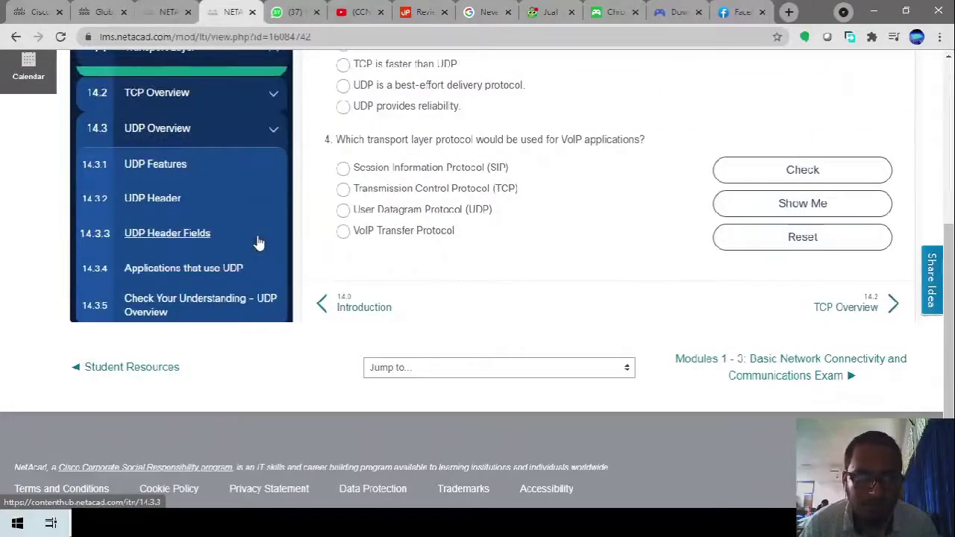
scroll(258, 243, down, 5)
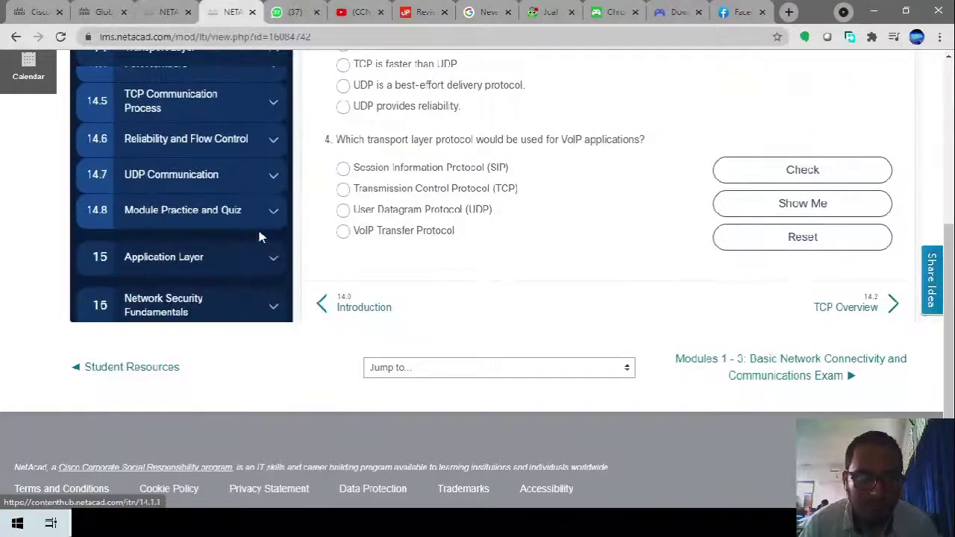
scroll(260, 237, up, 1)
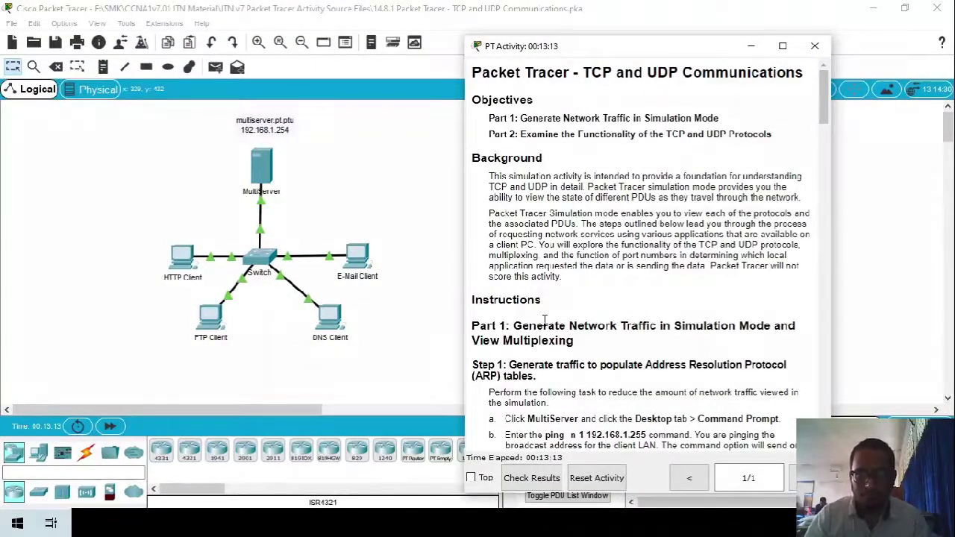
- Return to Packet Tracer, read the activity's Background and Part 1 Step 1 instructions, and place the PT Activity window clear of the topology
drag(564, 55, 594, 35)
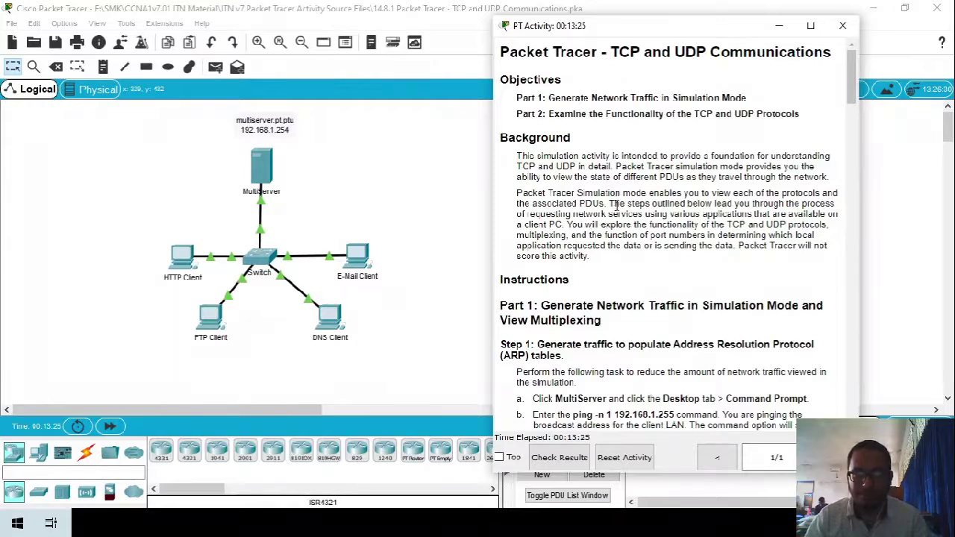
scroll(617, 207, down, 1)
scroll(617, 207, down, 1)
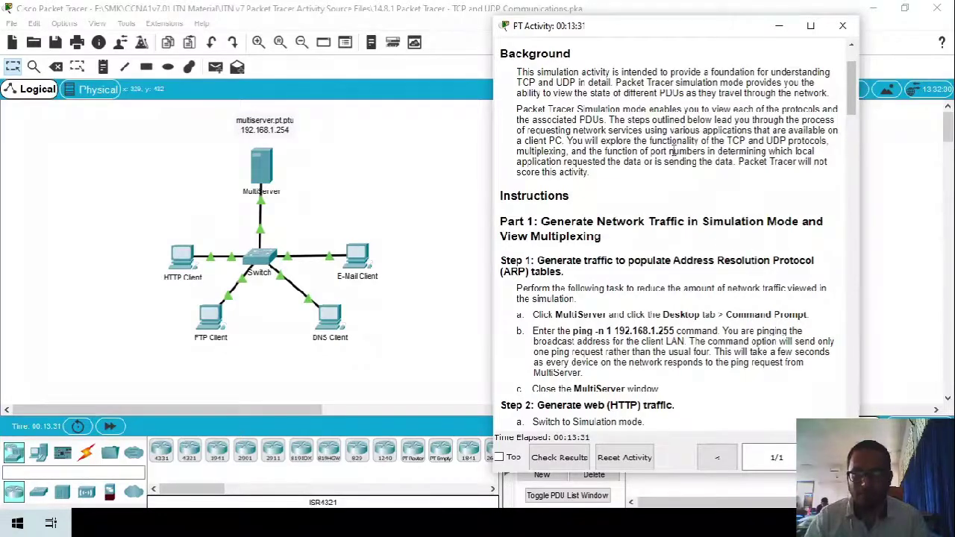
drag(617, 37, 540, 60)
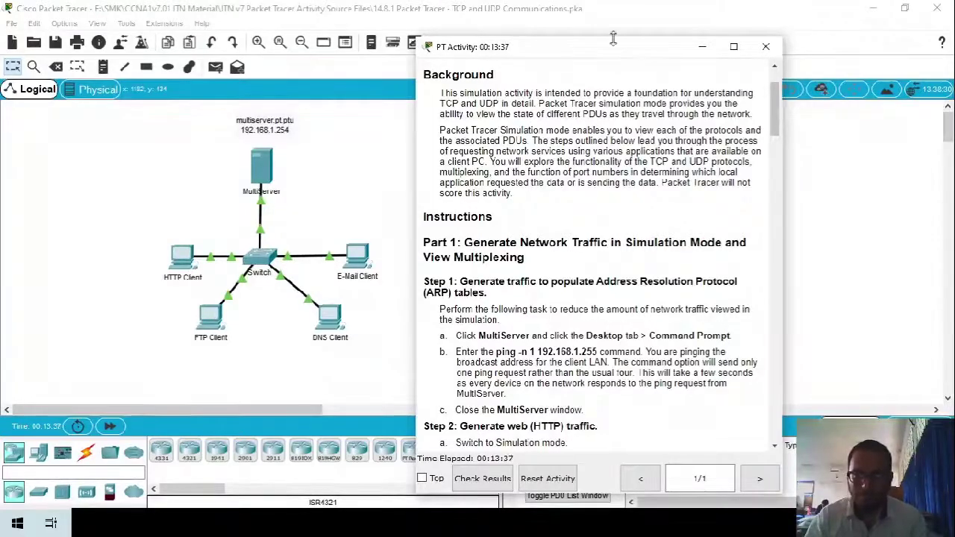
drag(601, 55, 748, 30)
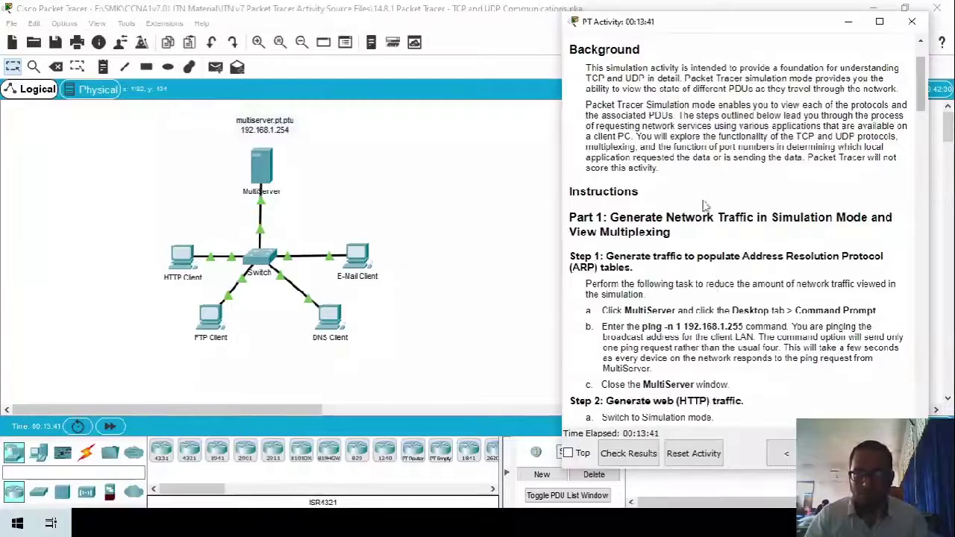
drag(744, 28, 676, 23)
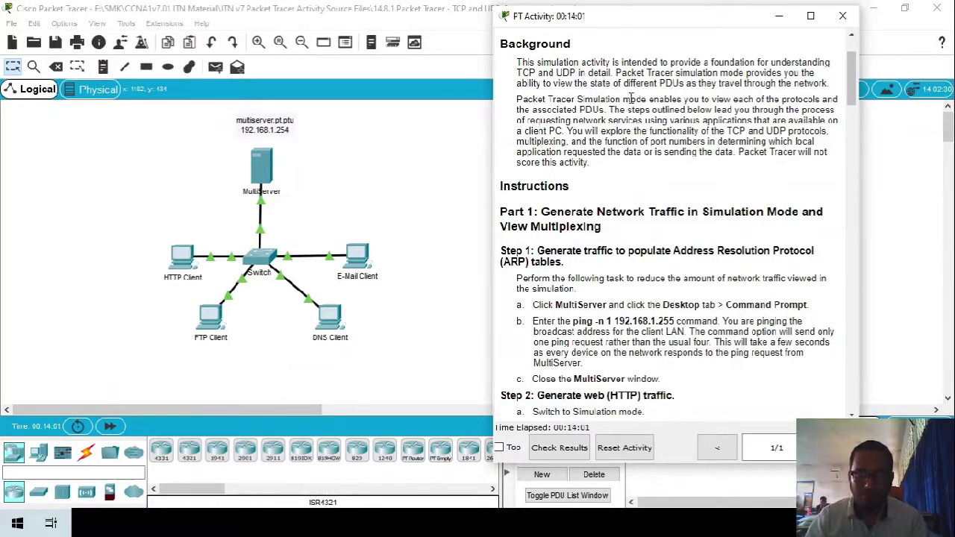
drag(657, 16, 724, 16)
- Open the Command Prompt on MultiServer
click(272, 173)
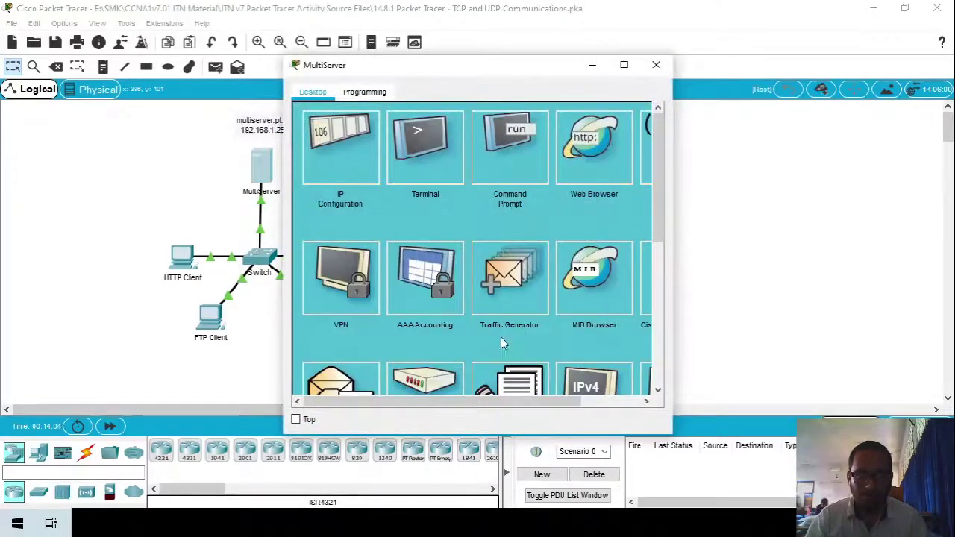
click(515, 138)
click(656, 64)
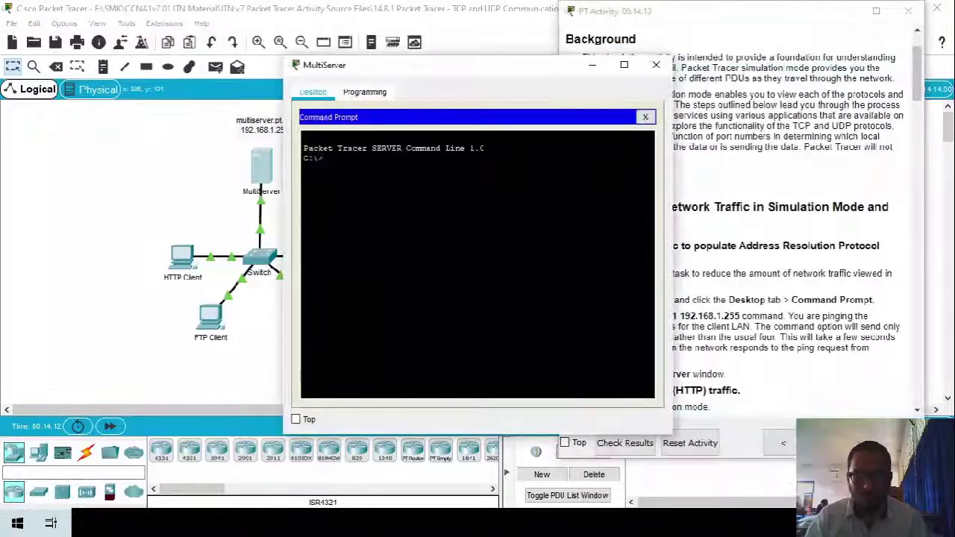
- Place the MultiServer window beside the instructions and run ping -n 1 192.168.1.255 in its Command Prompt
drag(527, 82, 376, 61)
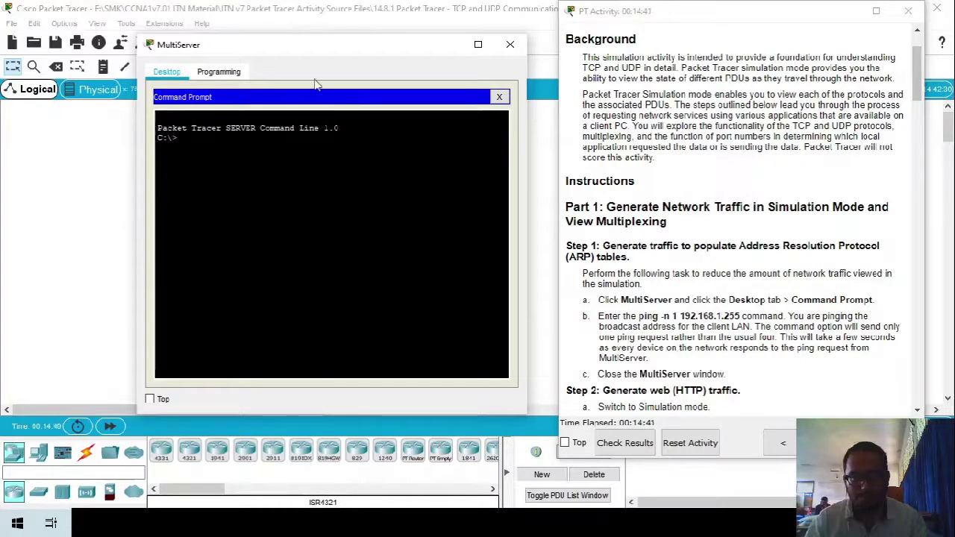
drag(318, 48, 340, 50)
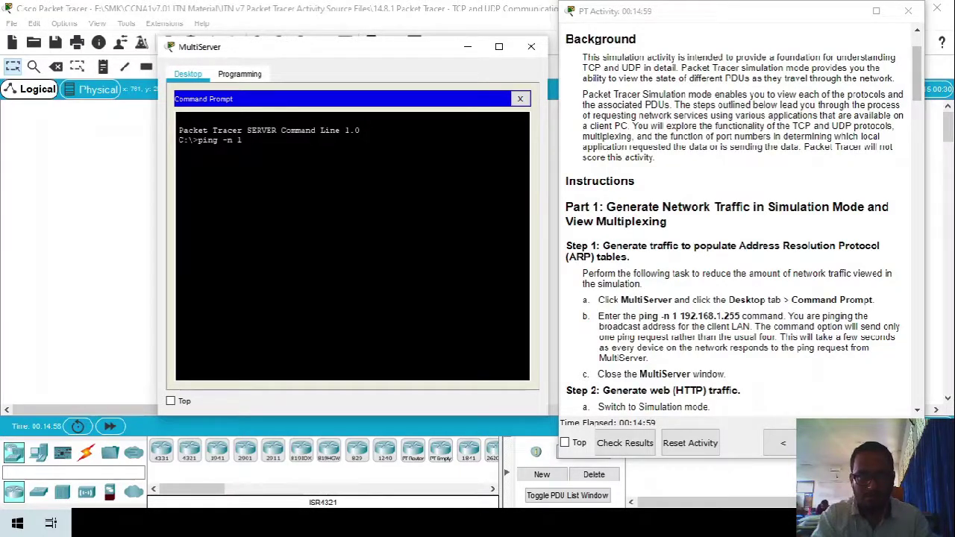
text(192.168.)
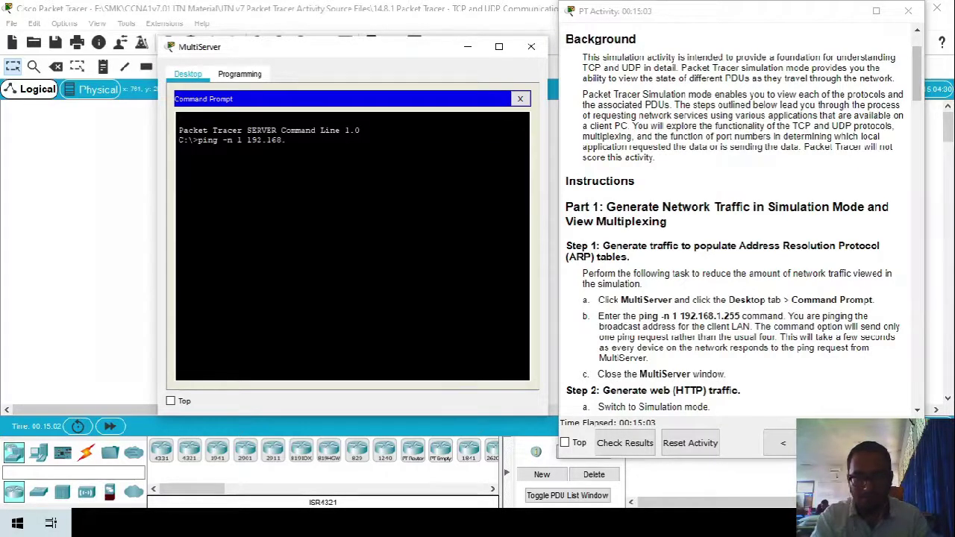
text(1.255)
key(Return)
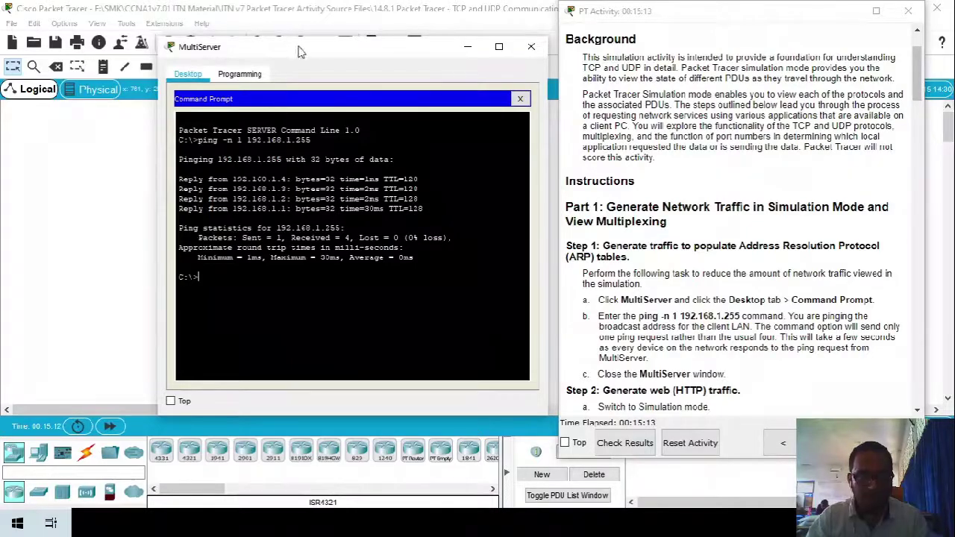
- Uncover the topology to compare the ping replies with the client devices, and set the MultiServer window back beside the instructions
drag(300, 53, 607, 58)
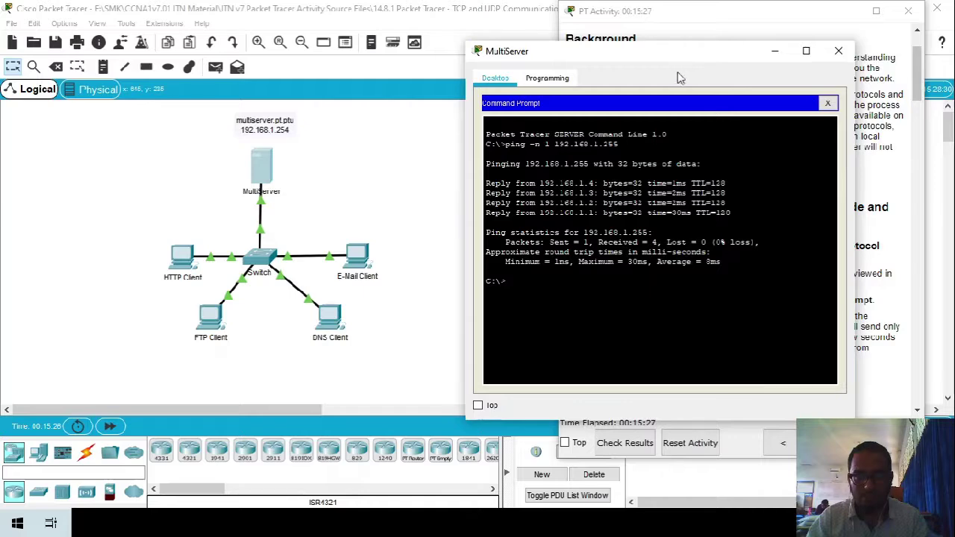
drag(674, 57, 616, 49)
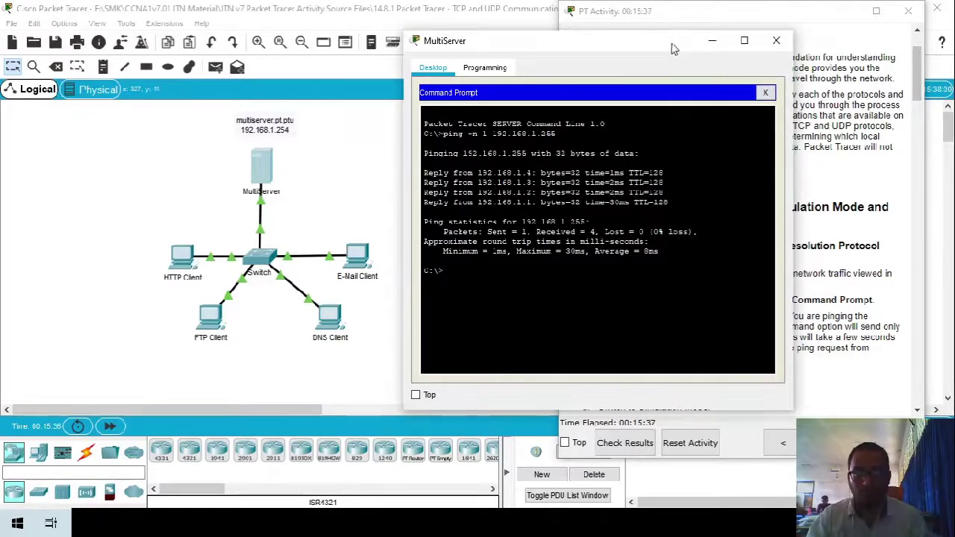
drag(674, 50, 451, 50)
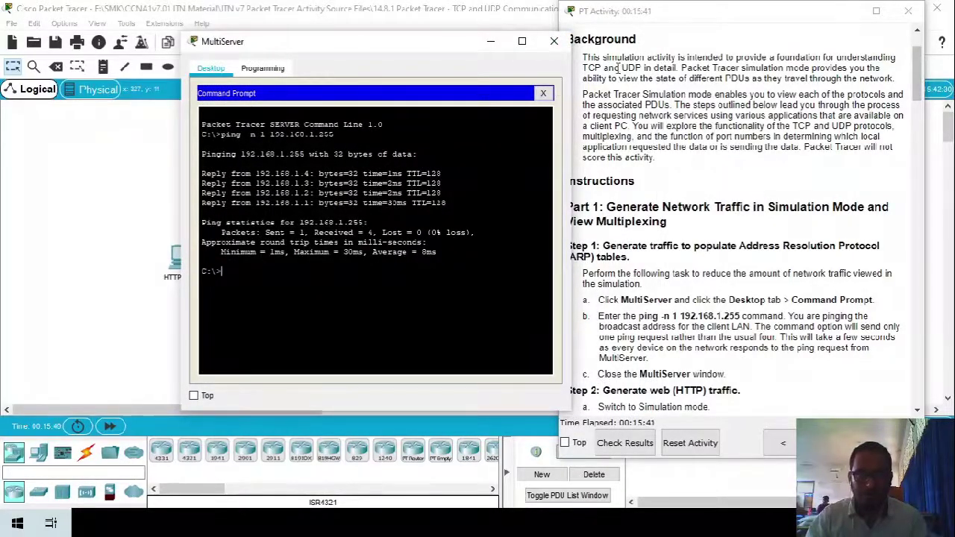
- Close the MultiServer window and switch to Simulation mode, widening the Simulation Panel so the event list shows its Type column
click(553, 40)
scroll(636, 293, down, 3)
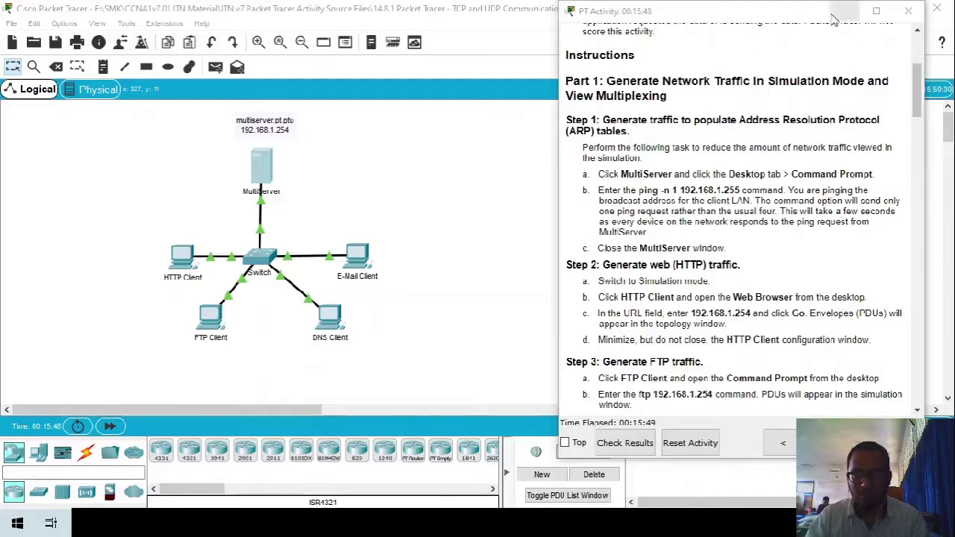
drag(807, 18, 733, 18)
click(940, 426)
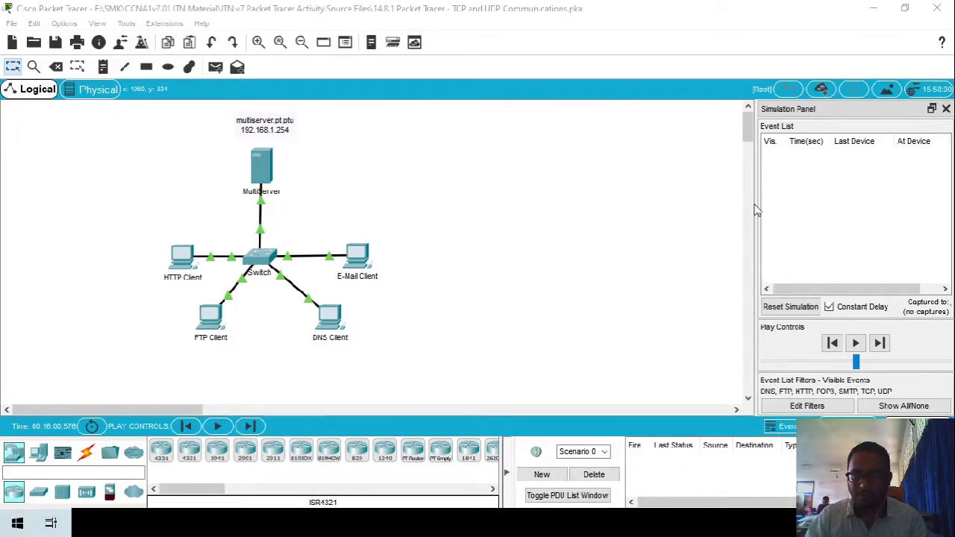
drag(757, 204, 712, 200)
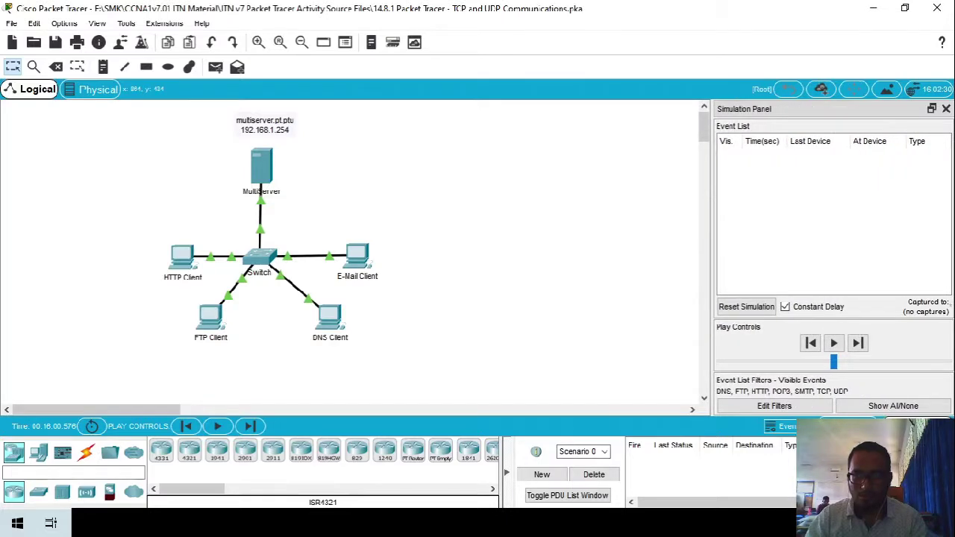
- Check Step 2 of the activity instructions, then open the HTTP Client configuration window and place it over the topology
key(alt+Tab)
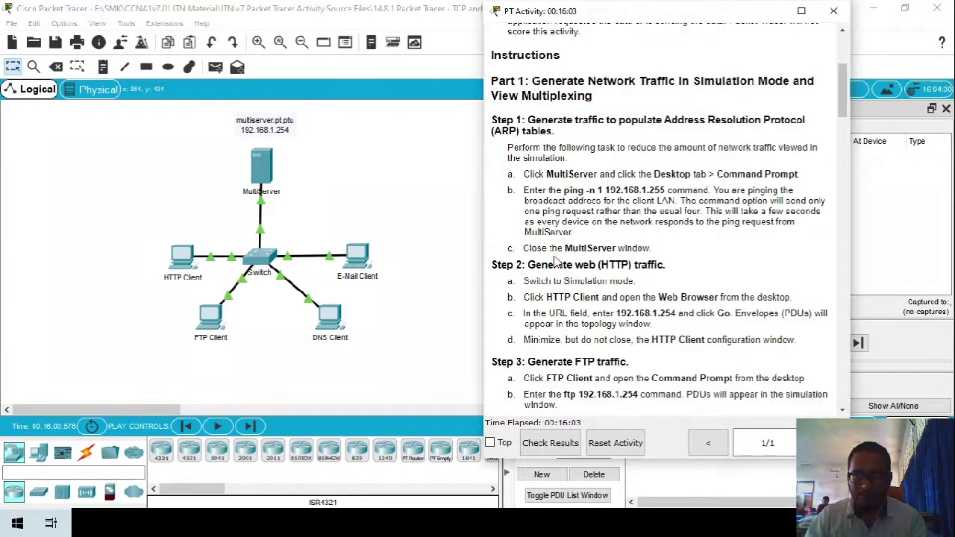
click(182, 257)
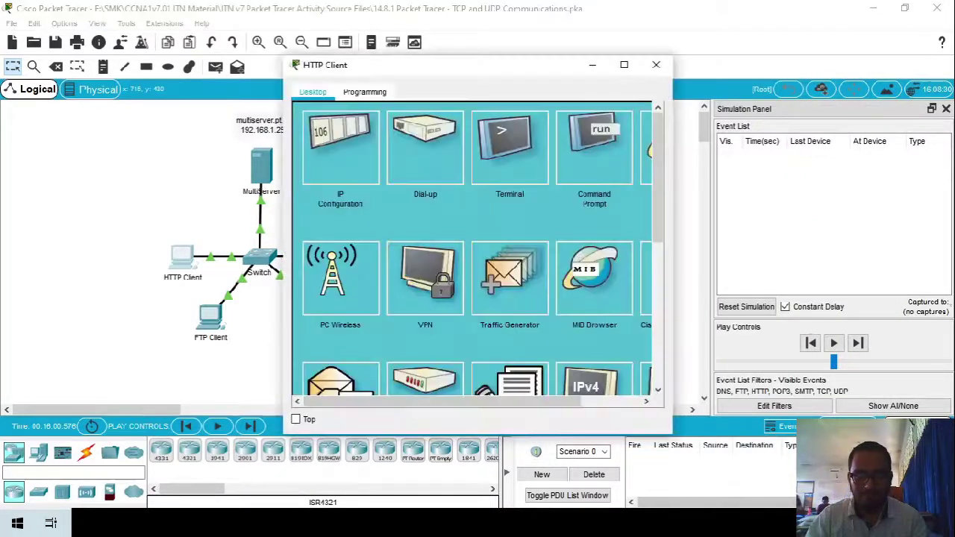
drag(425, 65, 272, 52)
click(436, 160)
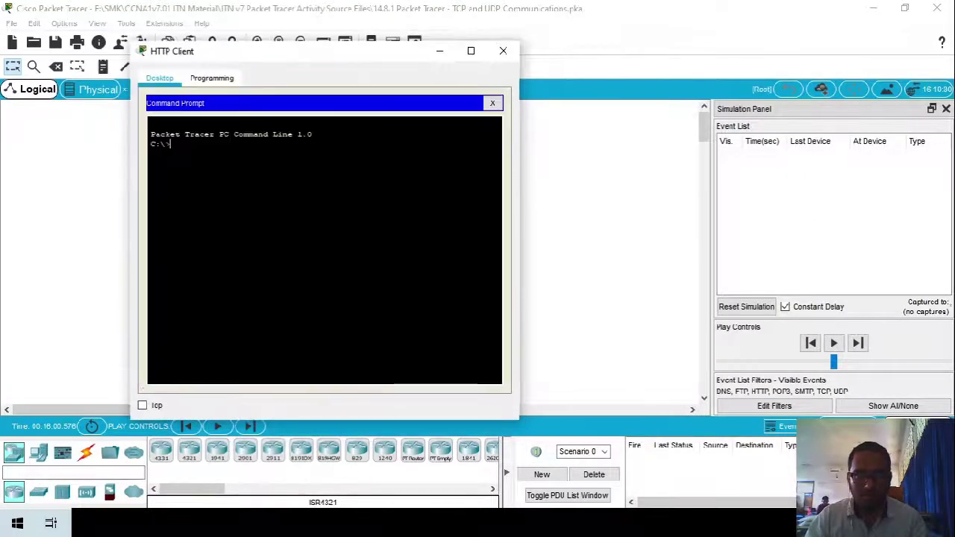
click(671, 496)
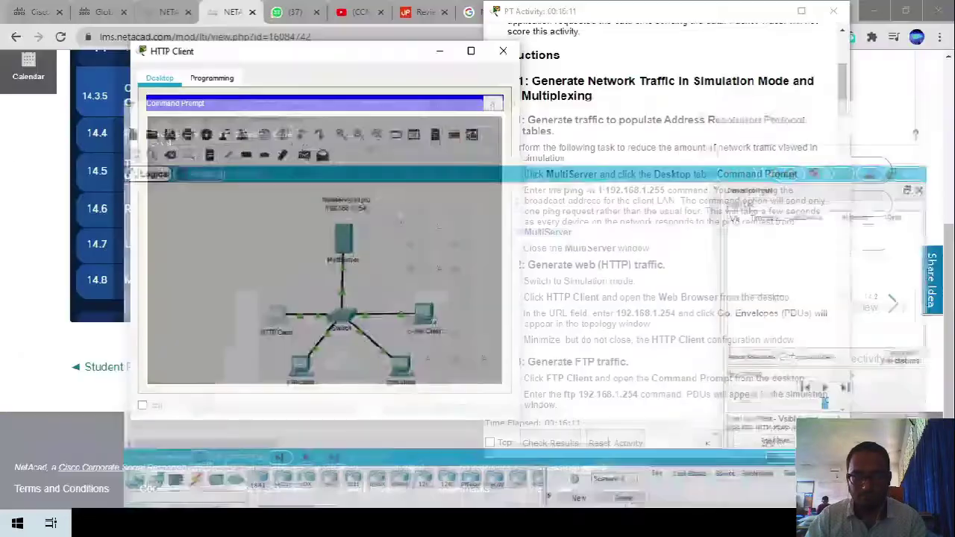
key(alt+Tab)
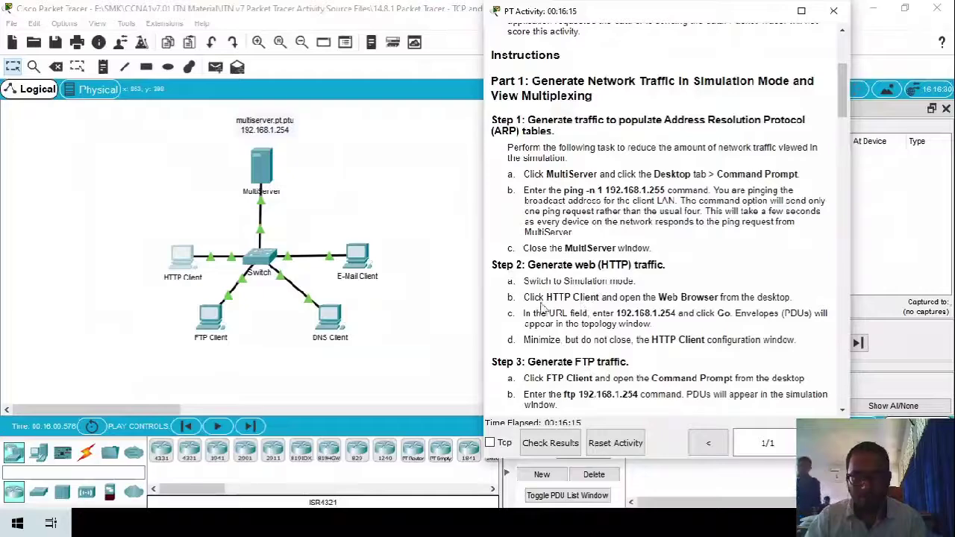
key(alt+Tab)
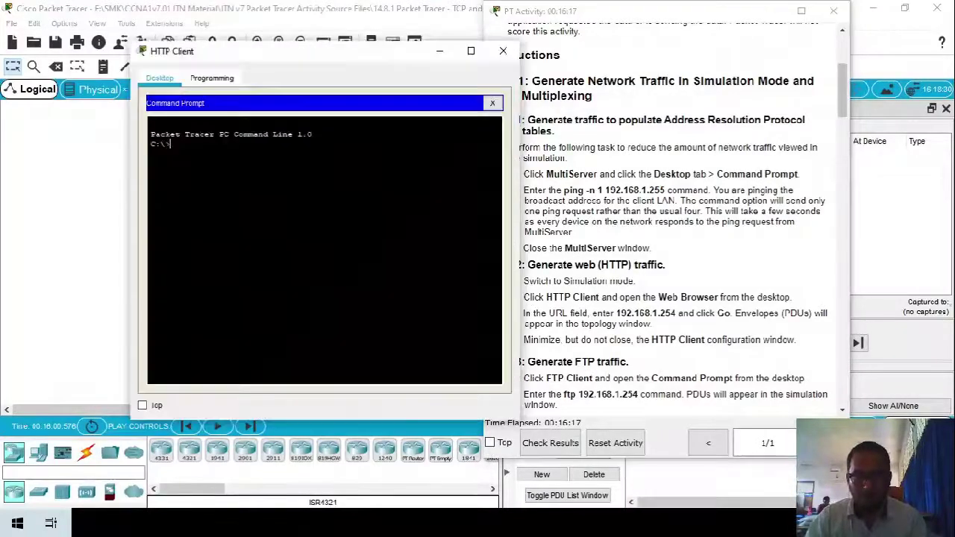
click(494, 103)
- Open the Web Browser on HTTP Client, place its window beside the instructions, and load the URL 192.168.1.254
scroll(457, 169, down, 3)
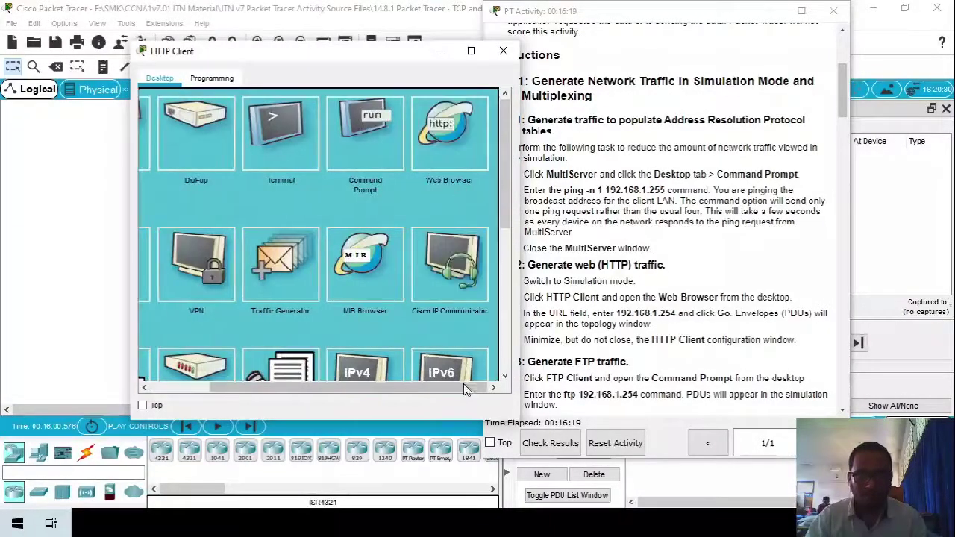
click(464, 138)
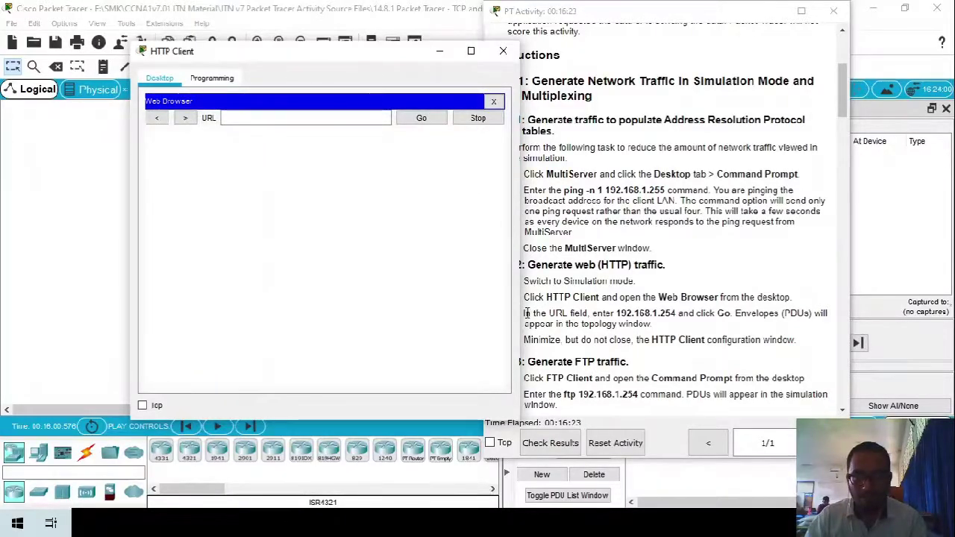
drag(243, 56, 172, 81)
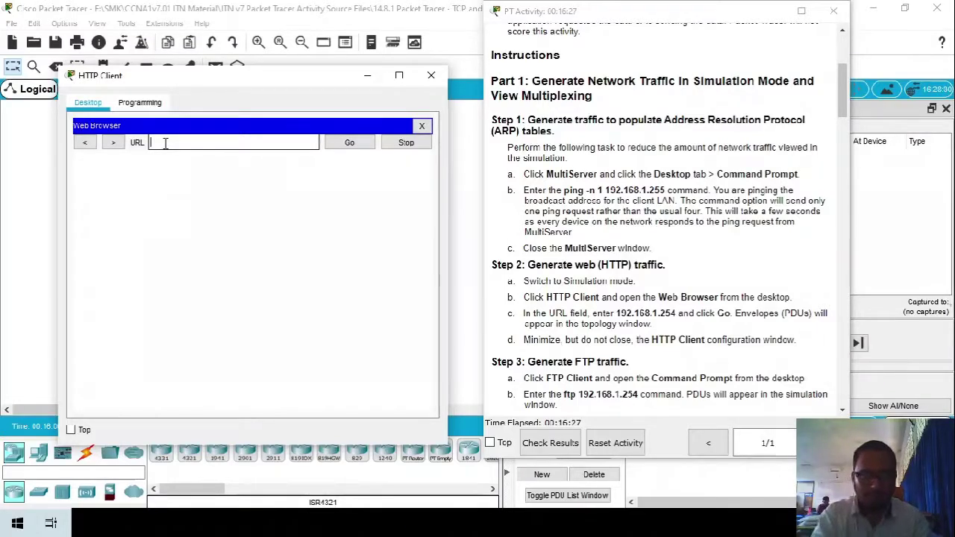
text(92.16)
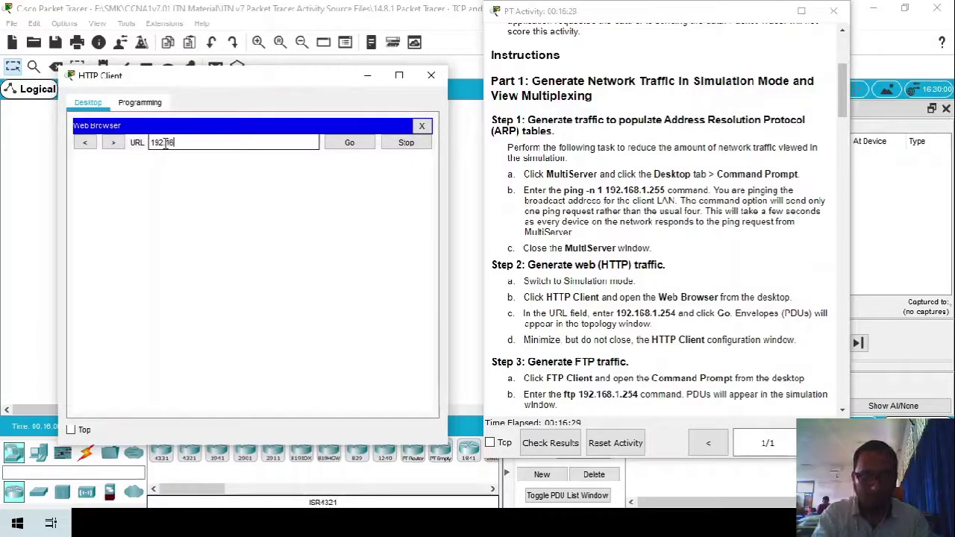
text(8.1.)
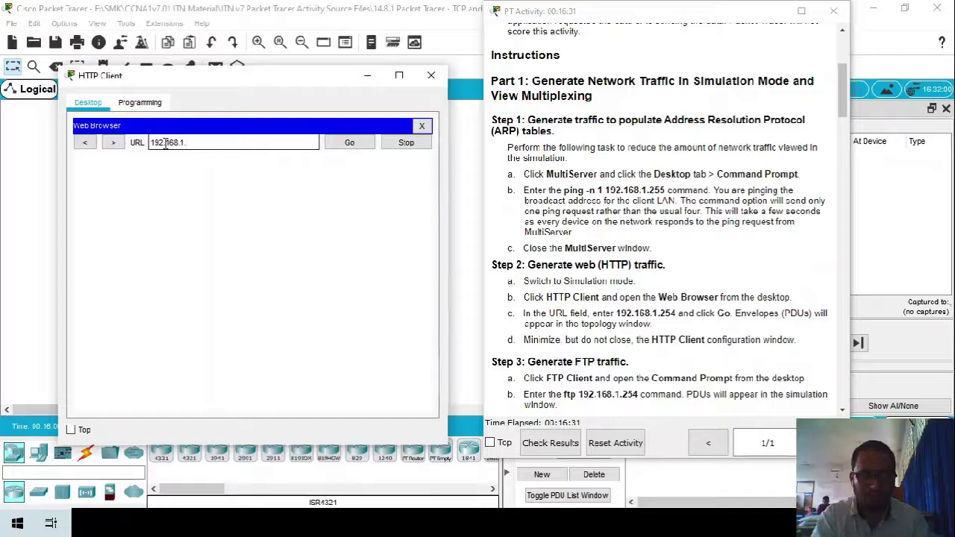
text(254)
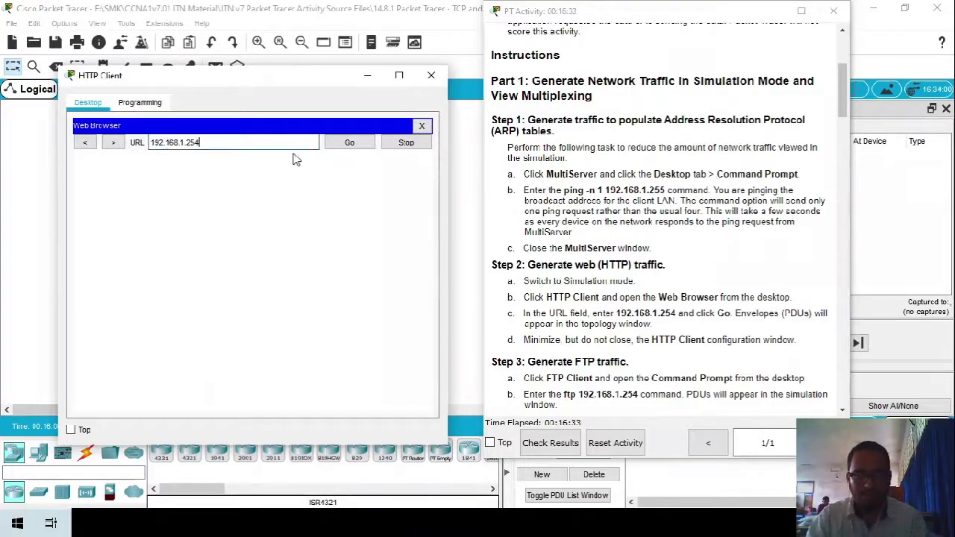
click(344, 146)
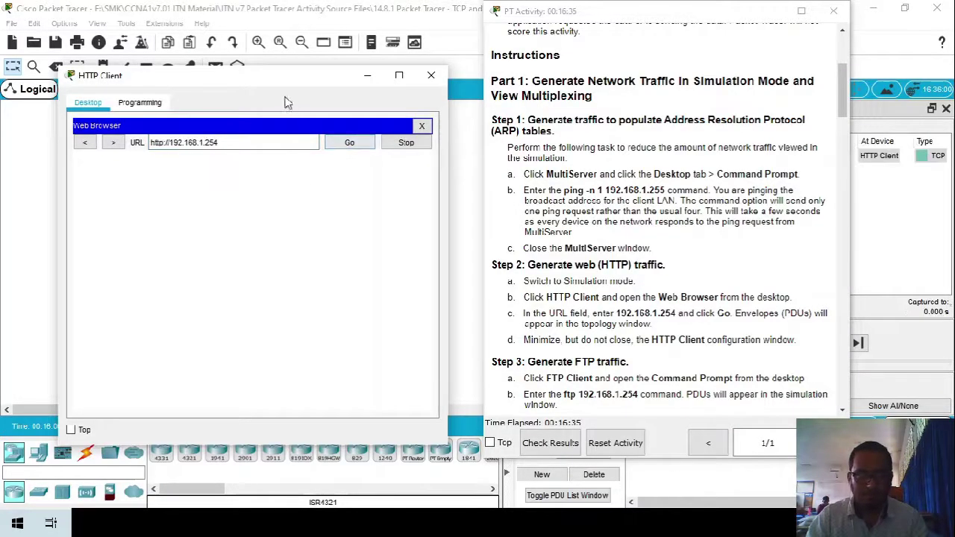
- Uncover the topology to examine the PDU envelope at HTTP Client, then minimize the HTTP Client window without closing it
drag(249, 82, 515, 93)
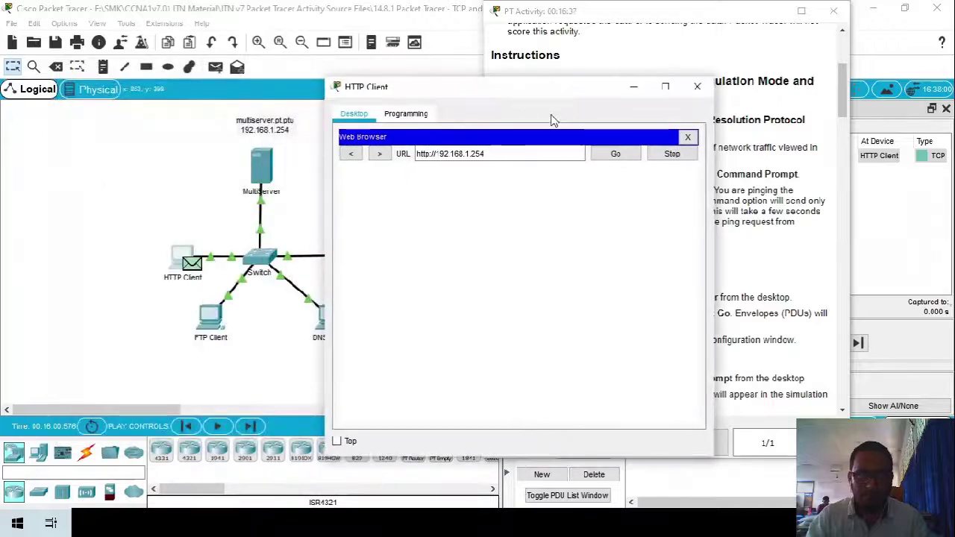
drag(590, 94, 547, 82)
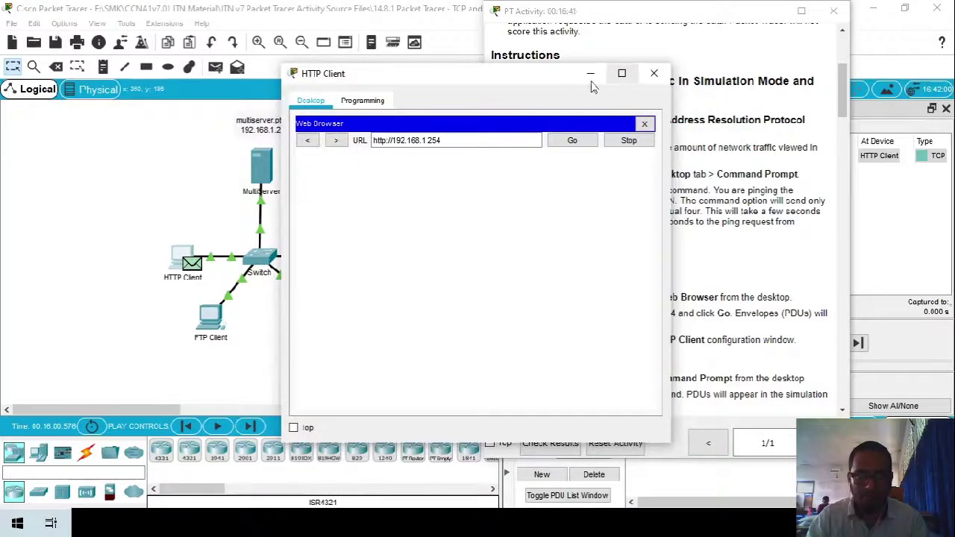
drag(583, 83, 518, 289)
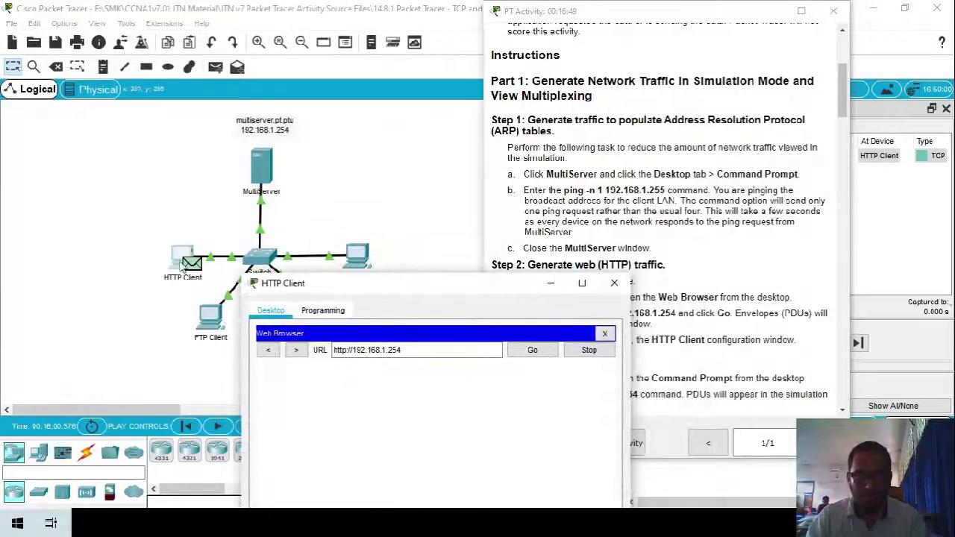
drag(371, 283, 222, 72)
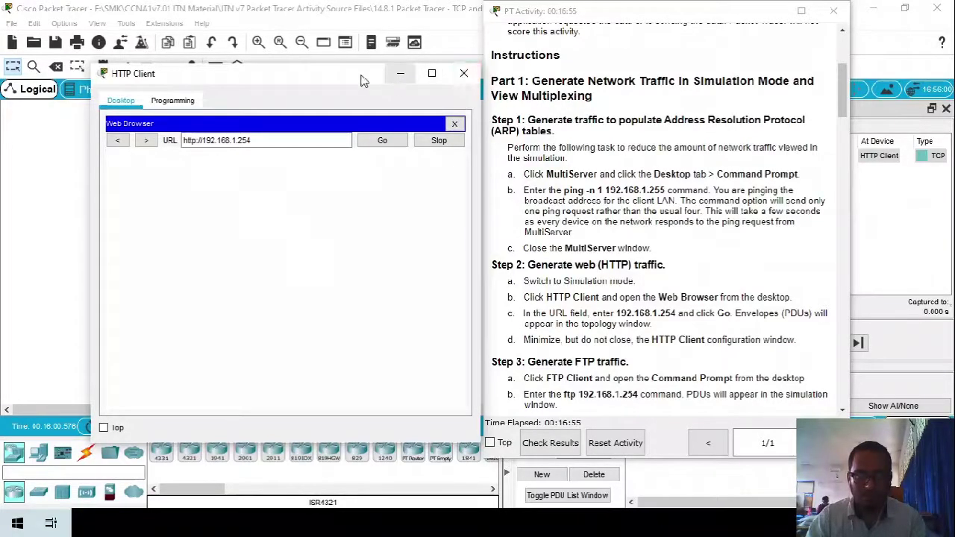
drag(351, 73, 463, 69)
click(543, 58)
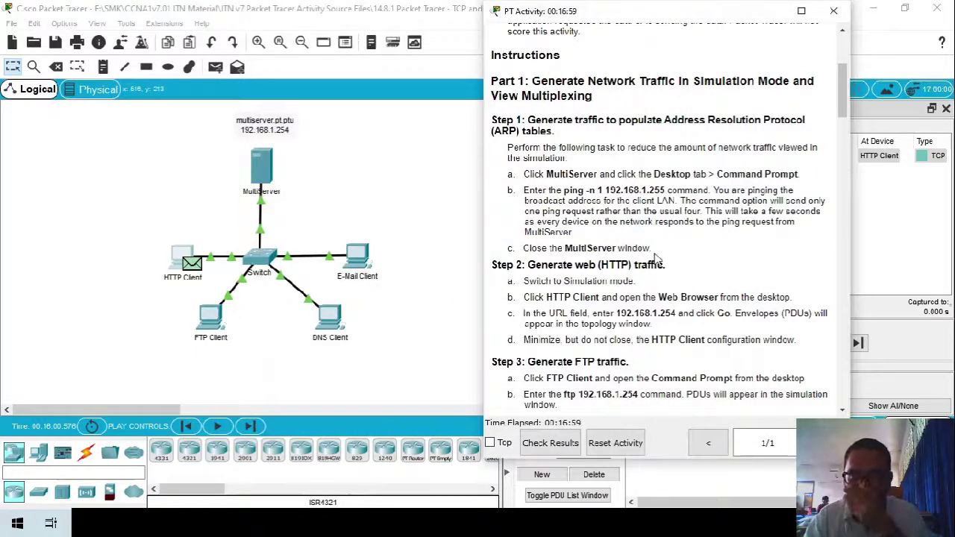
- Read Step 3 of the instructions and open the Command Prompt on FTP Client with its window beside the instructions
scroll(656, 257, down, 3)
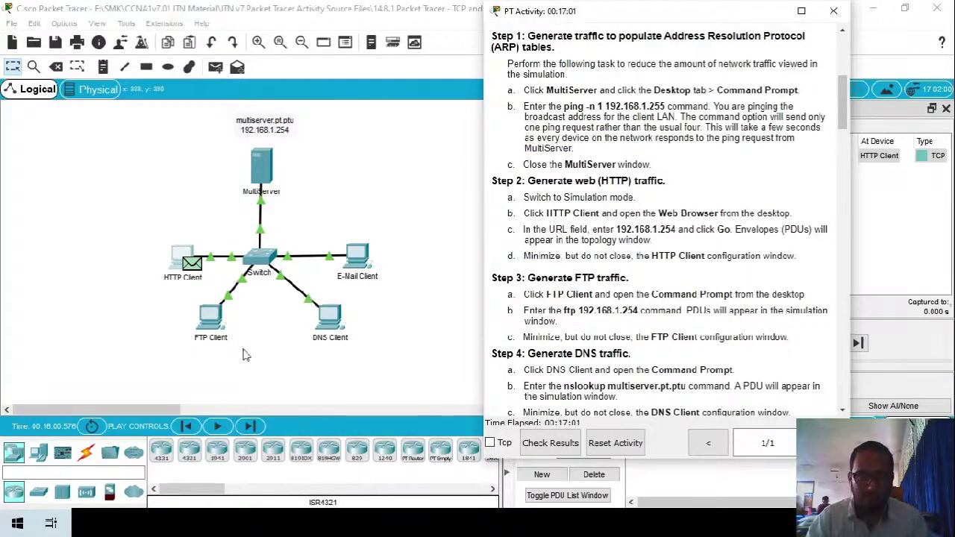
click(219, 337)
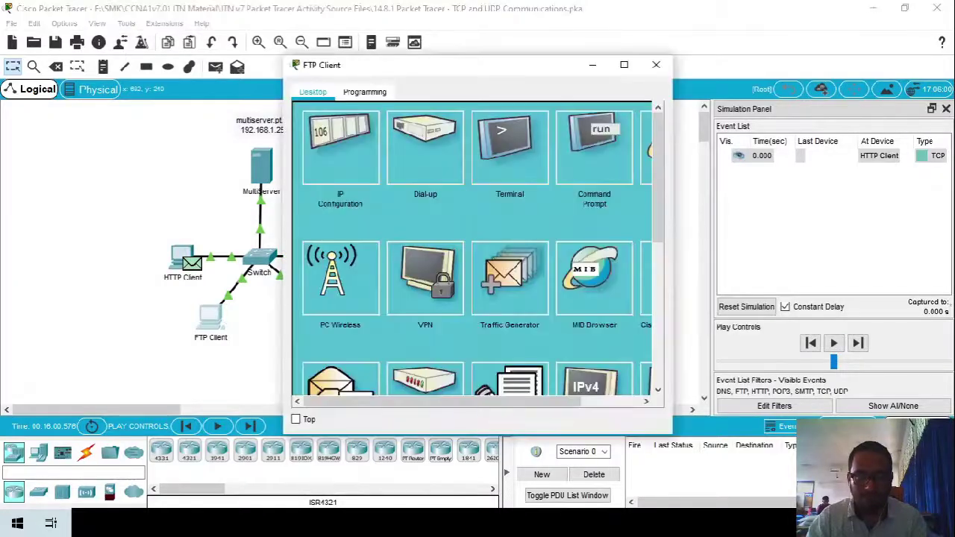
drag(437, 73, 162, 38)
click(324, 367)
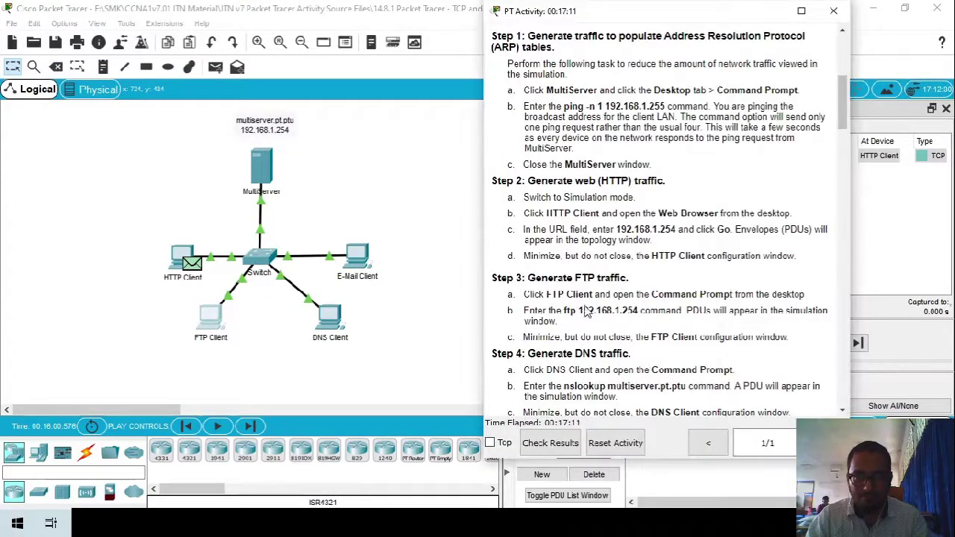
click(210, 317)
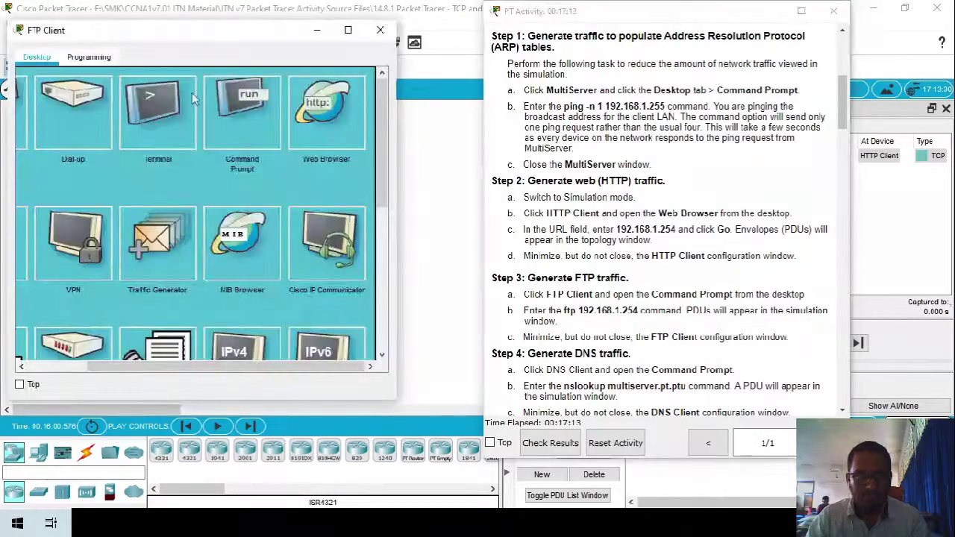
click(273, 138)
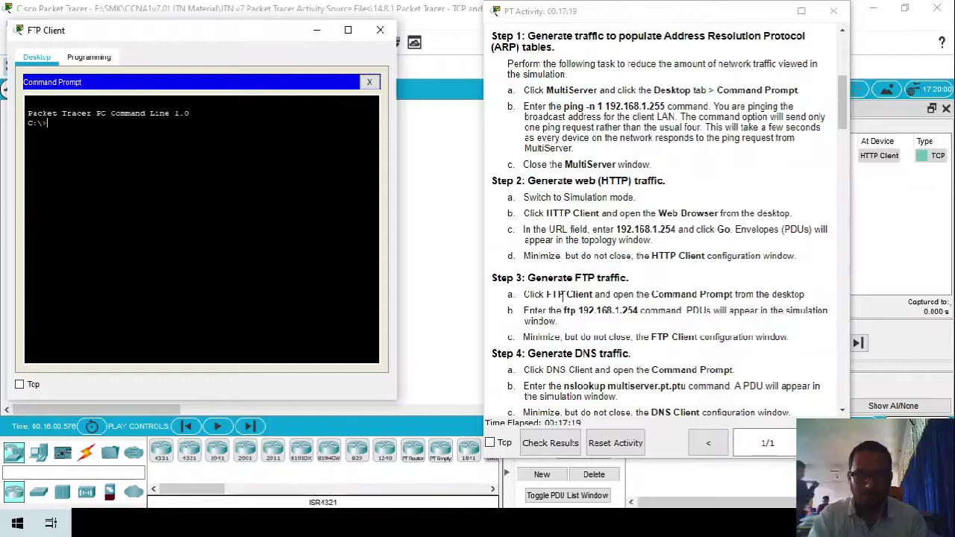
- Run ftp 192.168.1.254 in the FTP Client's Command Prompt
text(ftp 192)
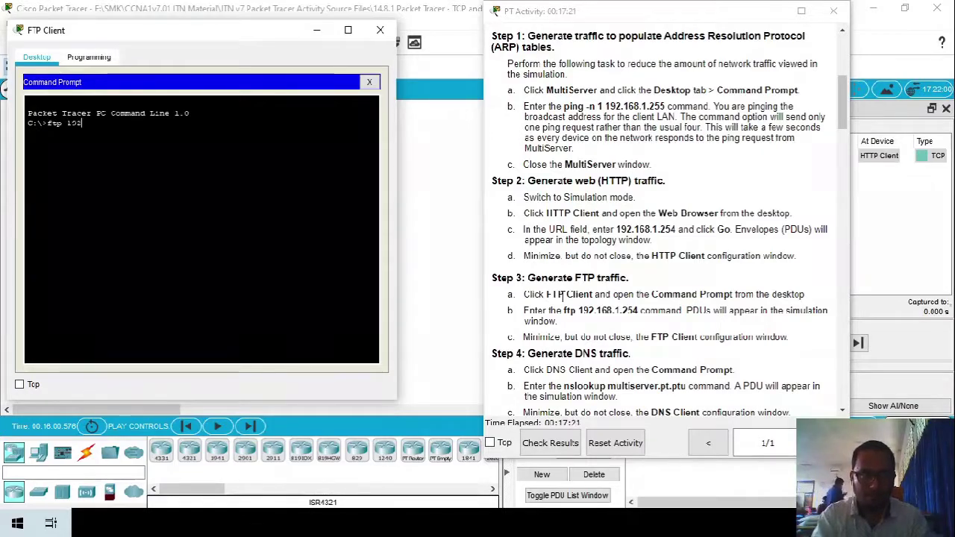
text(.168.)
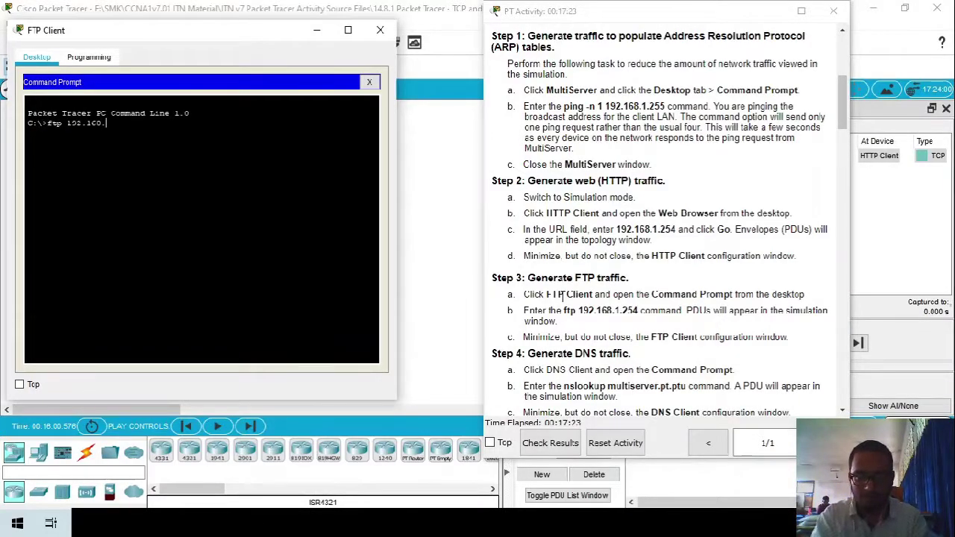
text(1.254)
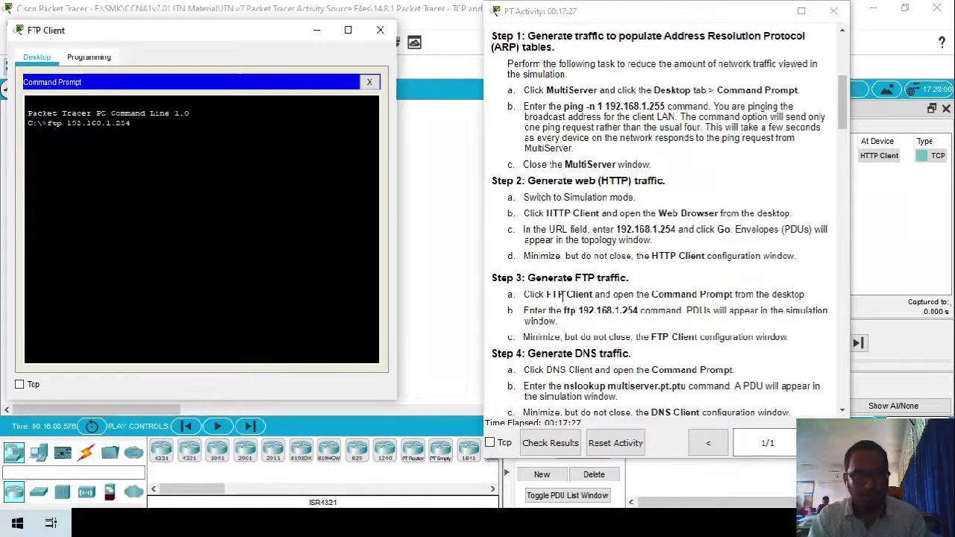
key(Return)
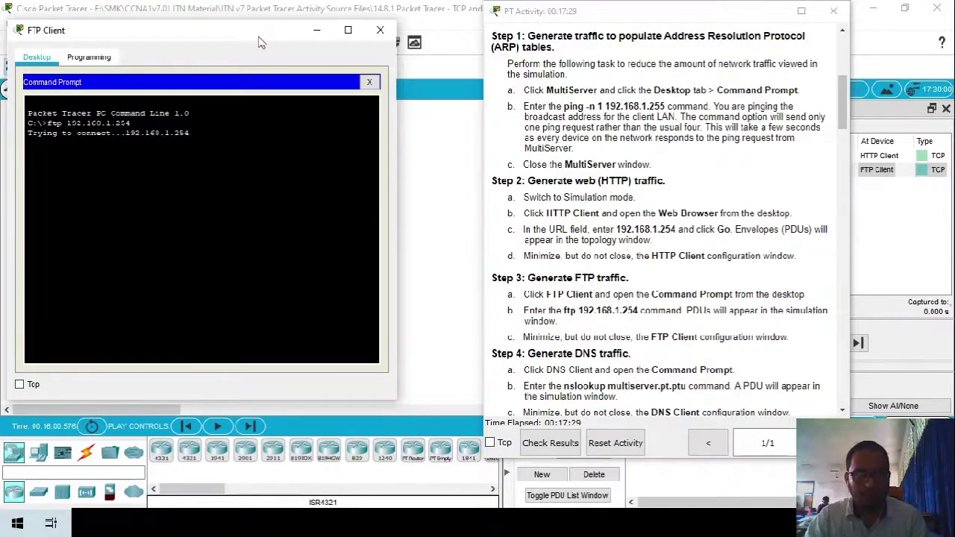
- Uncover the topology to examine the PDU envelope at FTP Client, then minimize the FTP Client window without closing it
drag(260, 43, 715, 156)
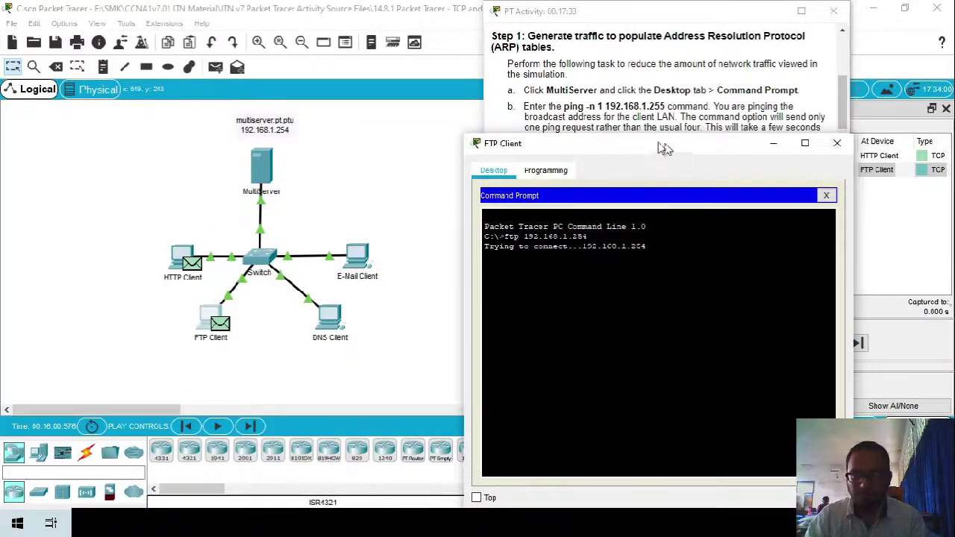
drag(671, 150, 524, 133)
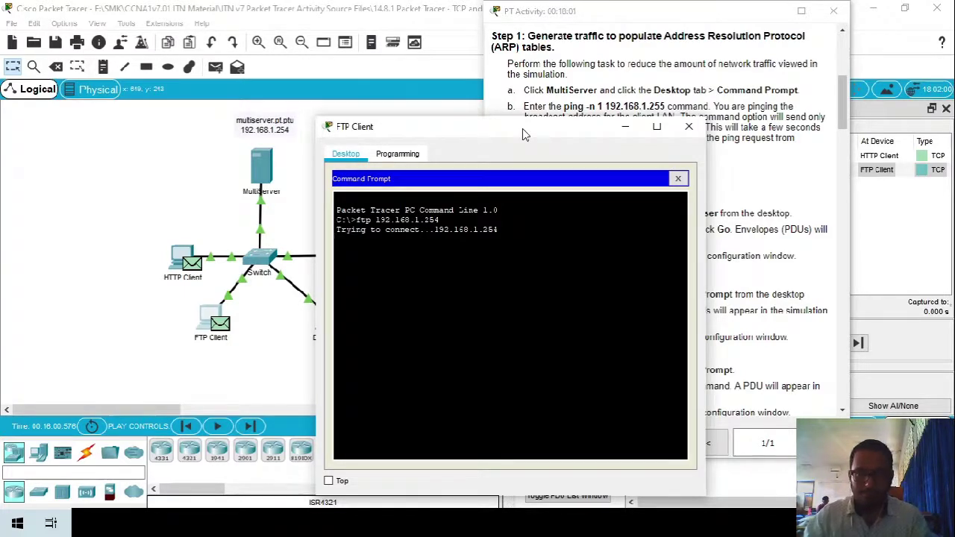
drag(522, 135, 455, 73)
click(595, 61)
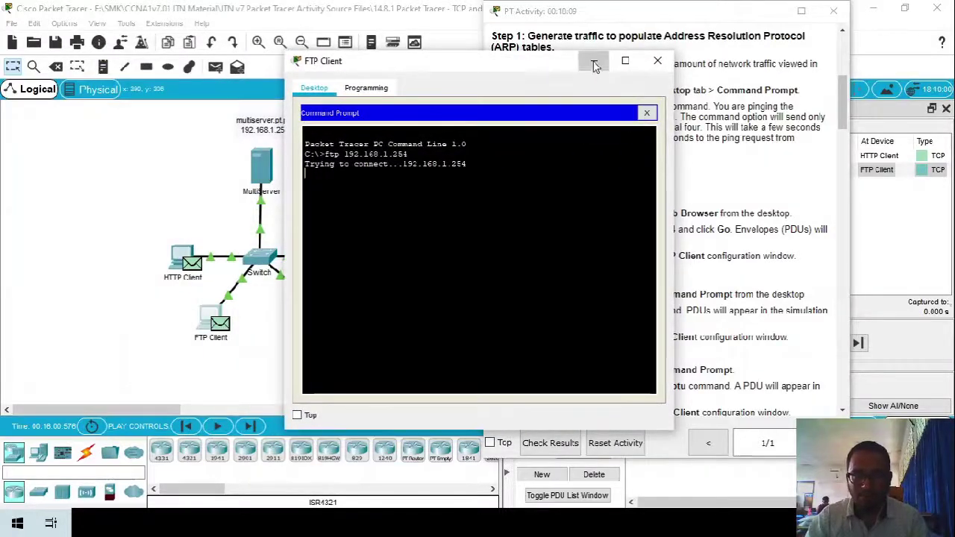
- Open the Command Prompt on DNS Client and place its window beside the Step 4 instructions
scroll(679, 328, down, 3)
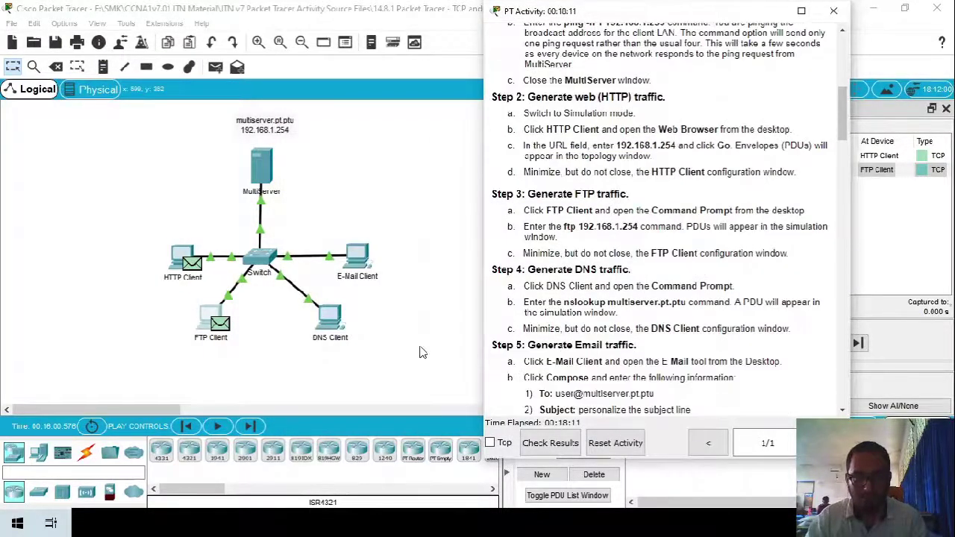
click(330, 319)
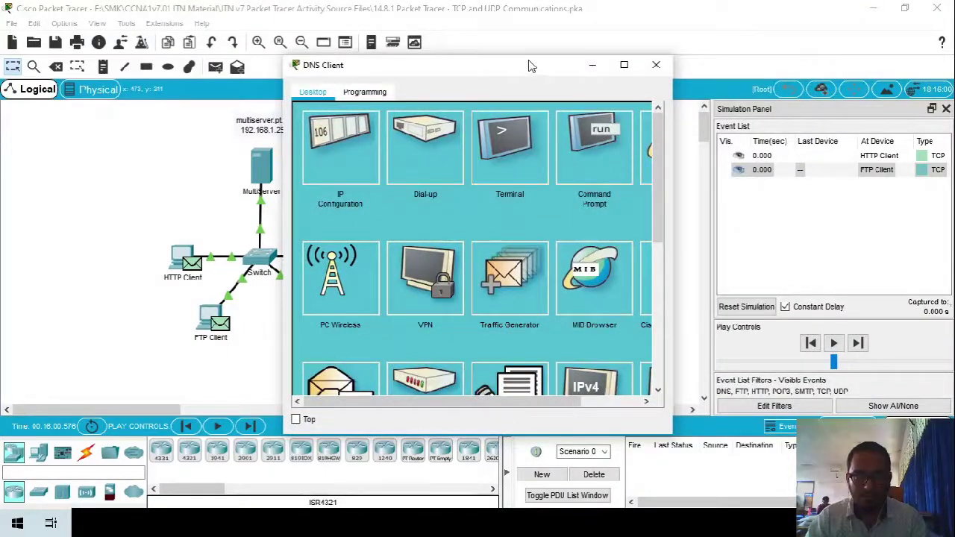
drag(529, 64, 358, 58)
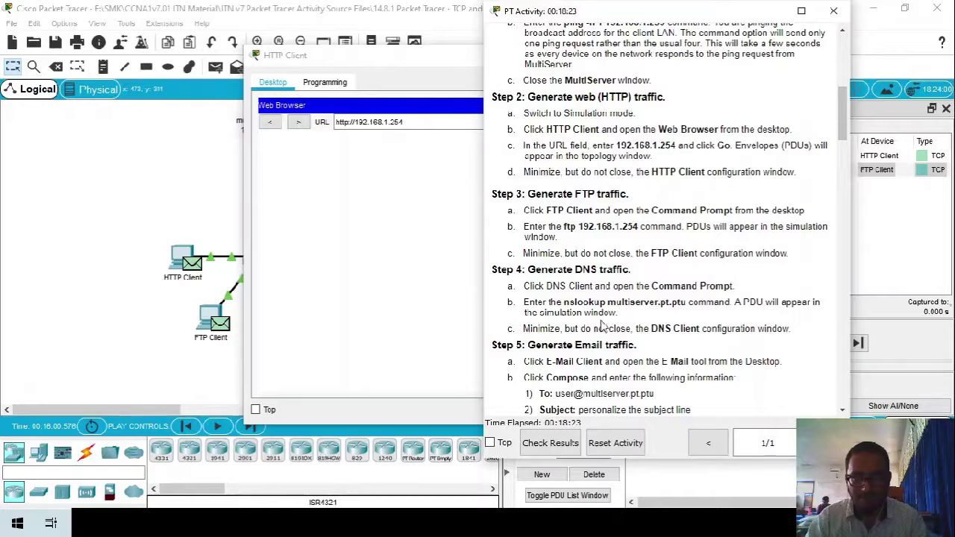
- Run the nslookup multiserver.pt.ptu command from the instructions in the DNS Client's Command Prompt
drag(564, 302, 685, 306)
key(ctrl+c)
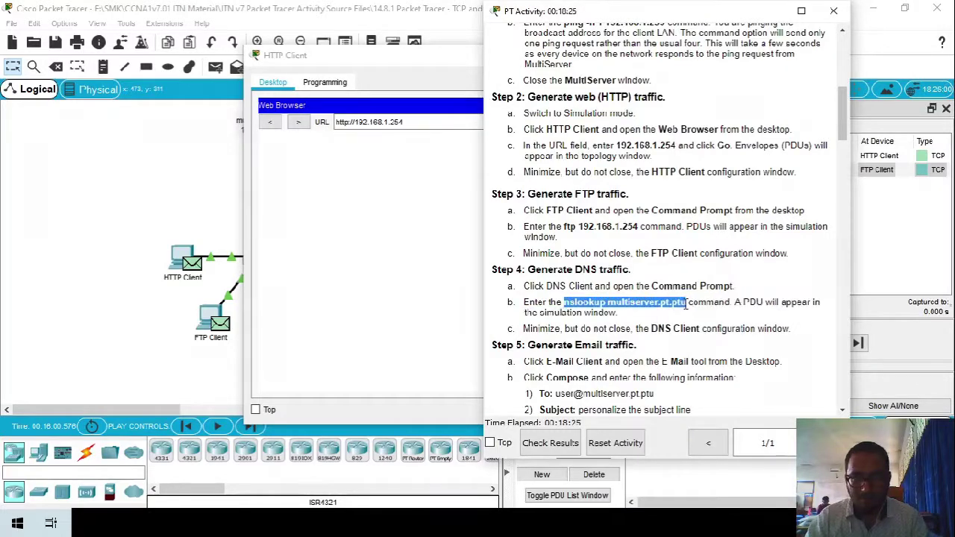
key(alt+Tab)
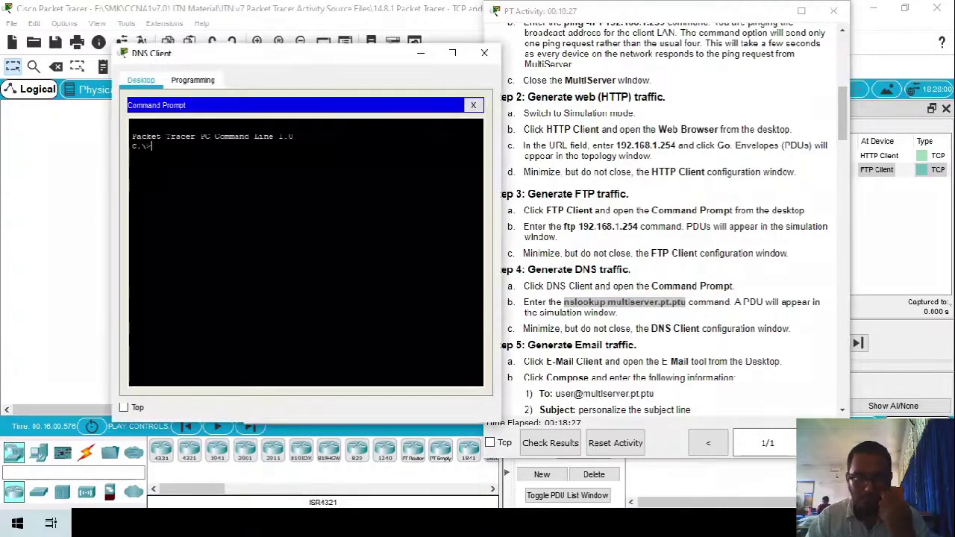
right_click(199, 147)
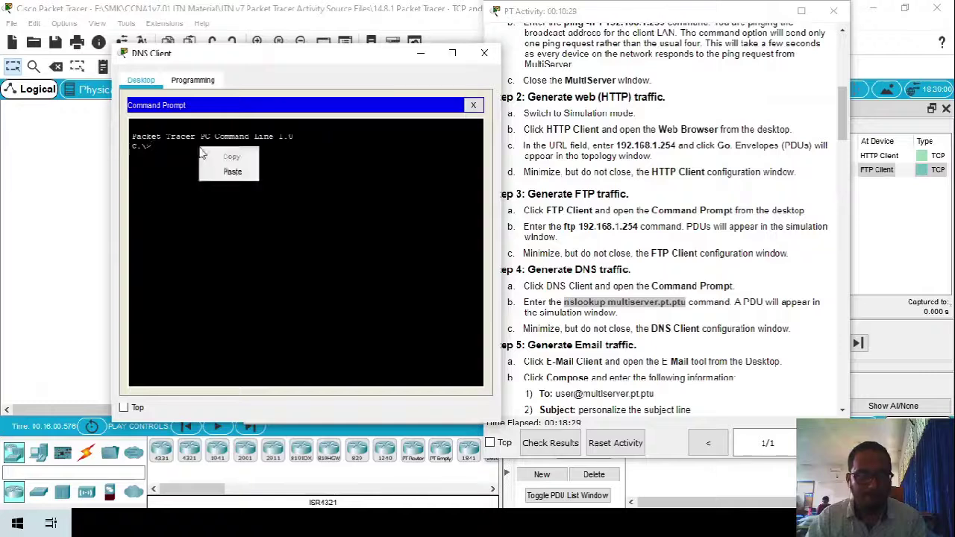
click(233, 176)
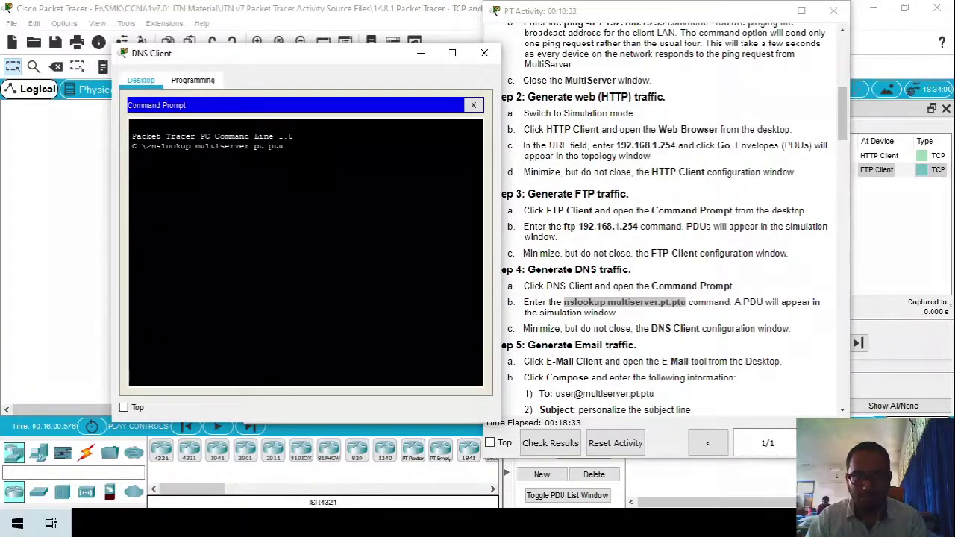
key(Return)
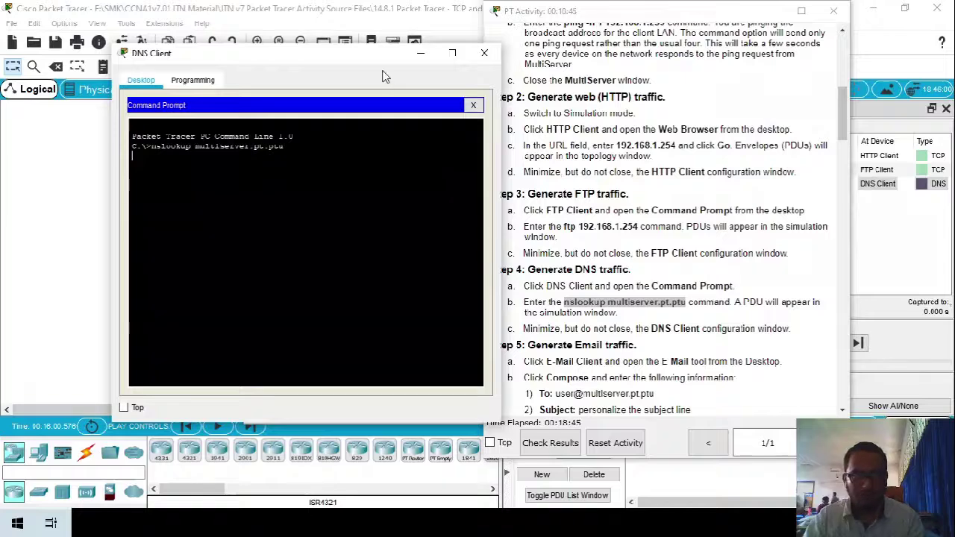
- Minimize the DNS Client and HTTP Client windows without closing them, uncovering the topology and the Step 5 instructions
click(420, 55)
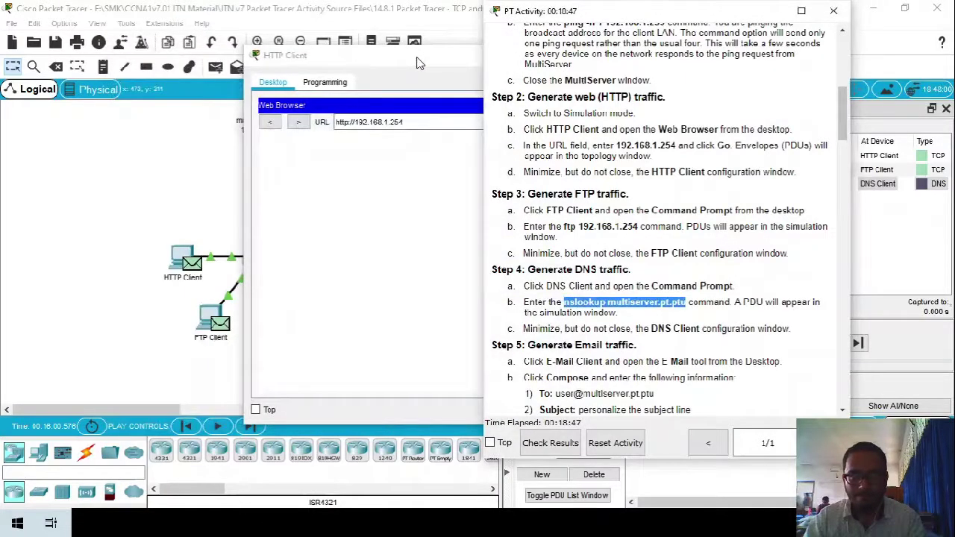
click(420, 63)
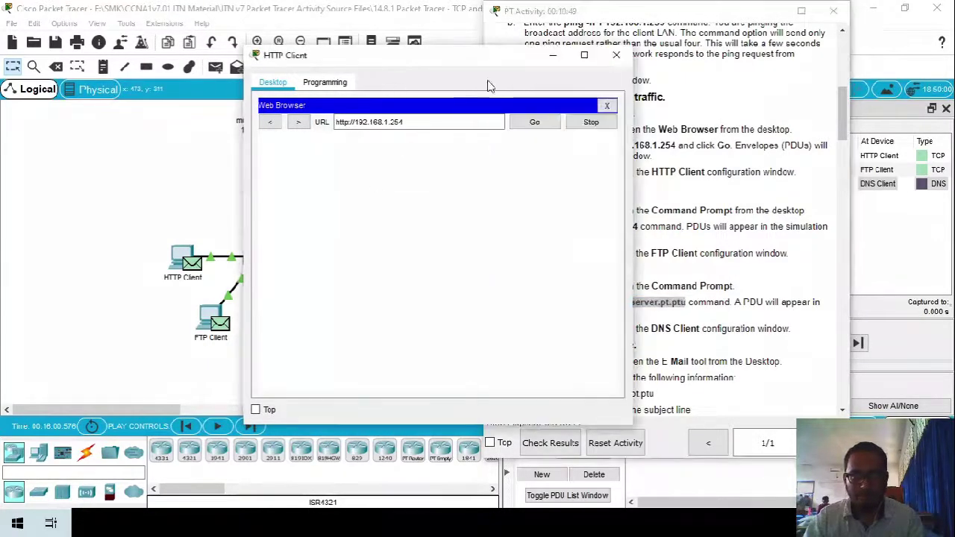
click(559, 55)
scroll(666, 377, down, 3)
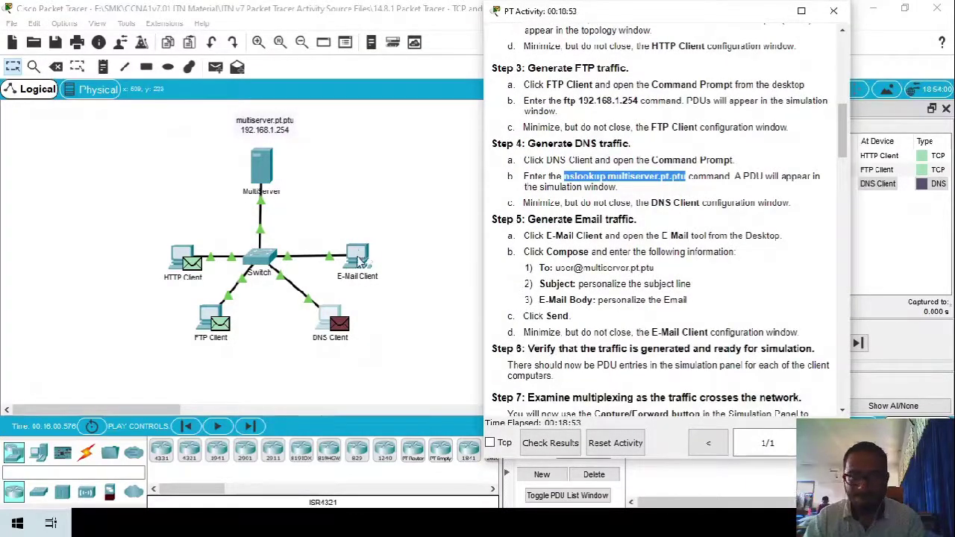
click(358, 259)
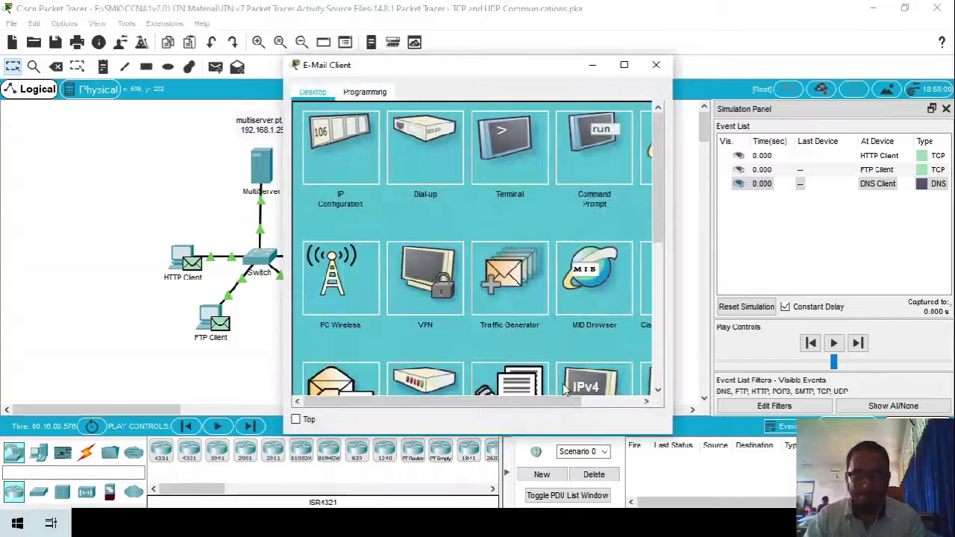
drag(568, 399, 486, 394)
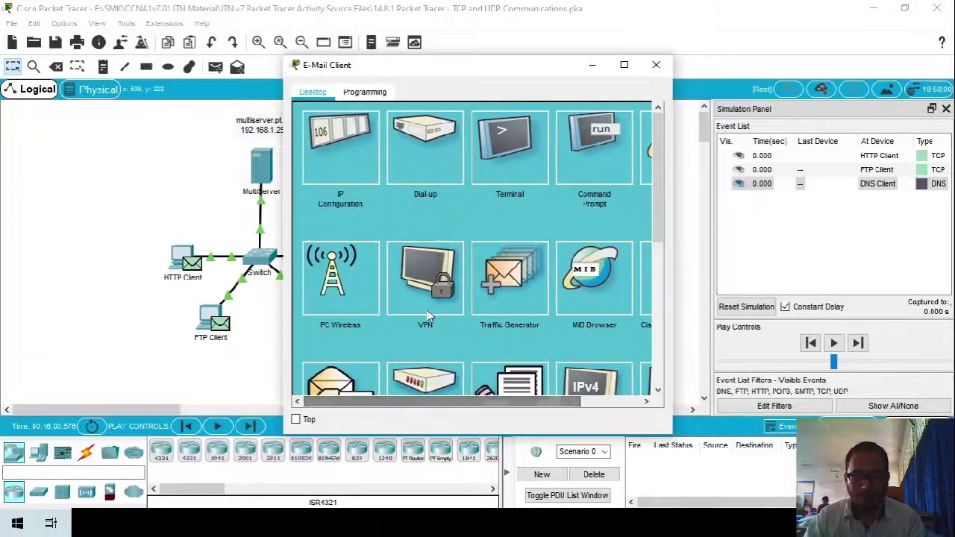
scroll(426, 315, down, 3)
click(340, 276)
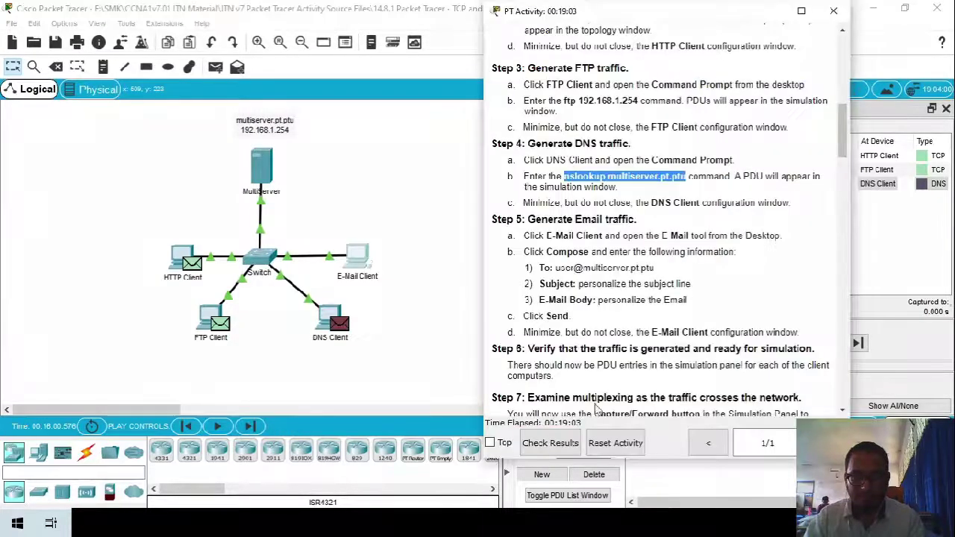
- Compose a mail on E-Mail Client to the recipient address given in Step 5, with its window beside the instructions
drag(556, 268, 654, 270)
key(ctrl+c)
click(357, 257)
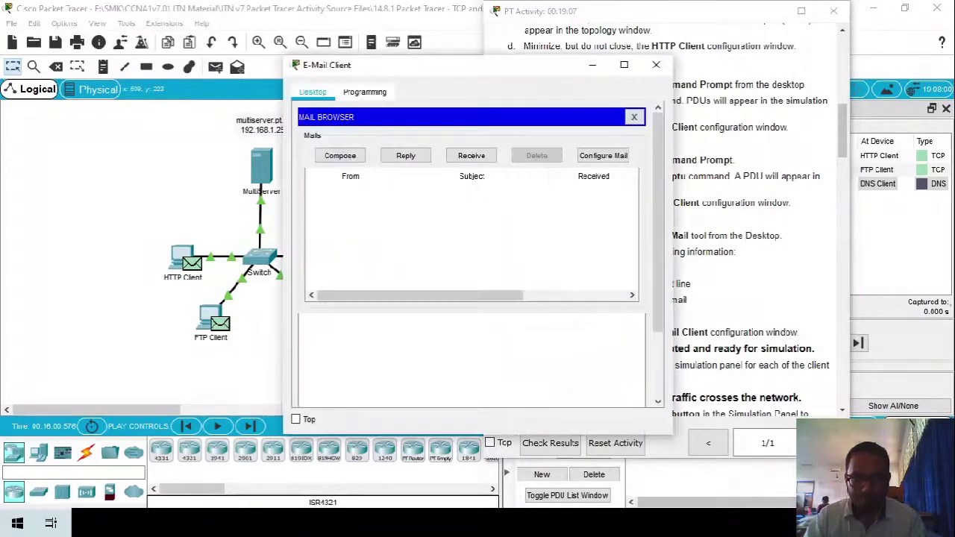
click(357, 154)
click(411, 139)
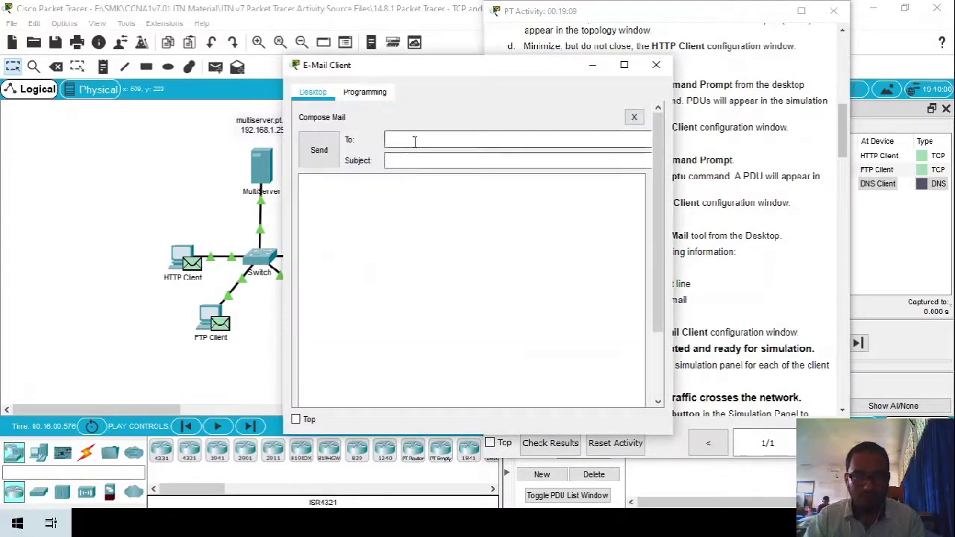
key(ctrl+v)
drag(463, 65, 172, 32)
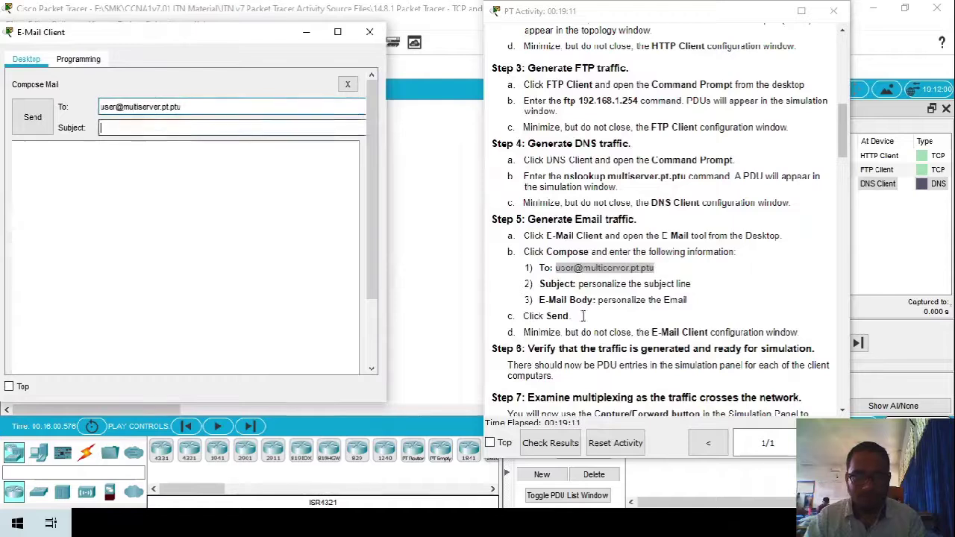
- Set the mail's subject to "personalize the subject line" and its body to "personalize the Email"
drag(580, 283, 693, 285)
key(ctrl+c)
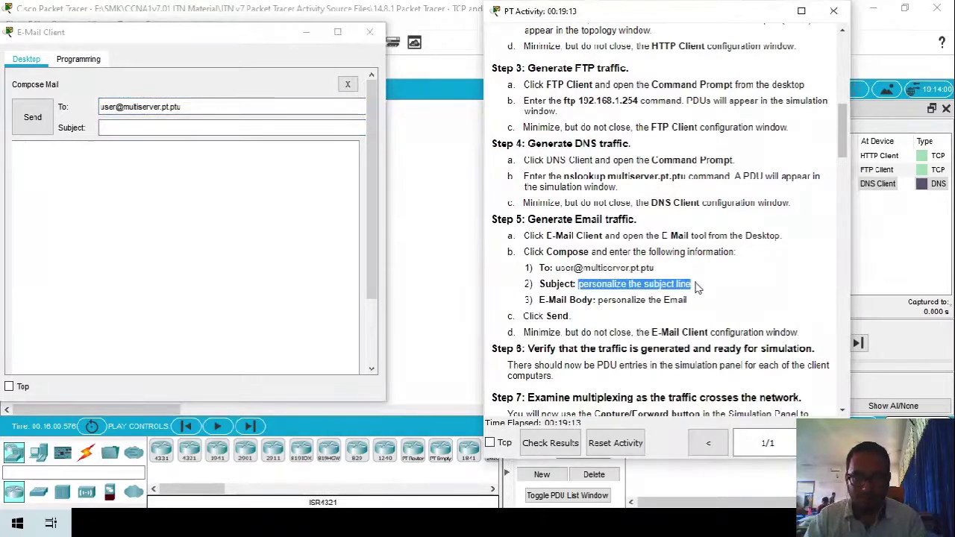
click(174, 128)
key(ctrl+v)
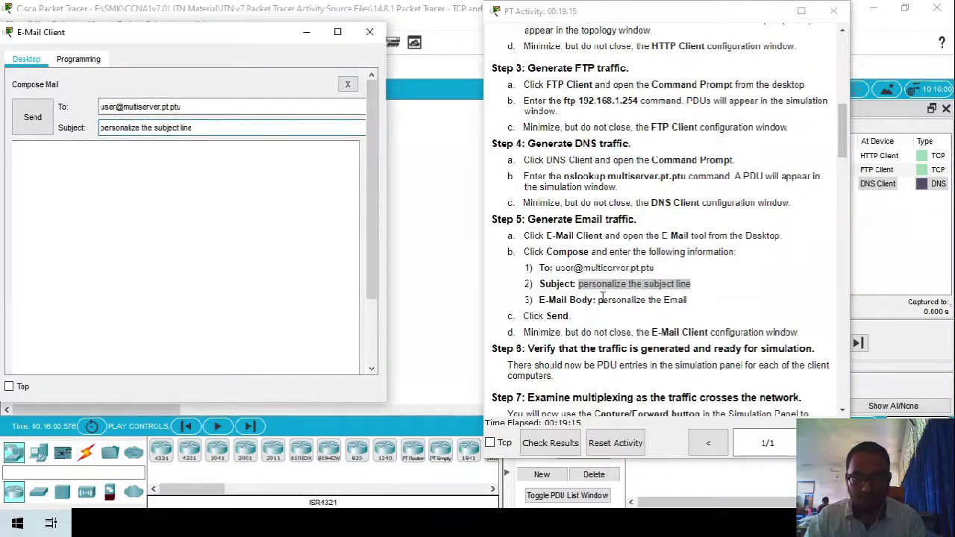
drag(598, 299, 688, 299)
key(ctrl+c)
click(208, 237)
key(ctrl+v)
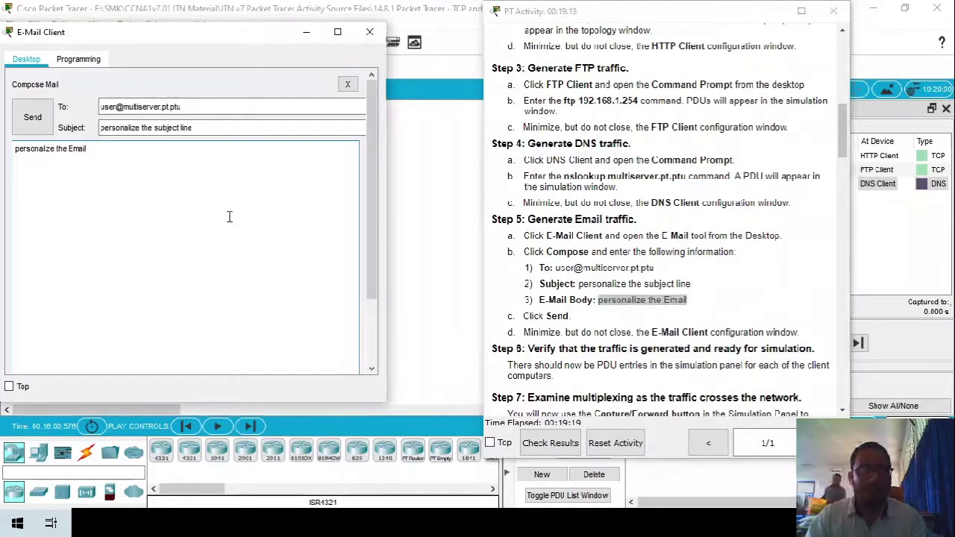
- Send the composed mail and minimize the E-Mail Client window without closing it
click(23, 108)
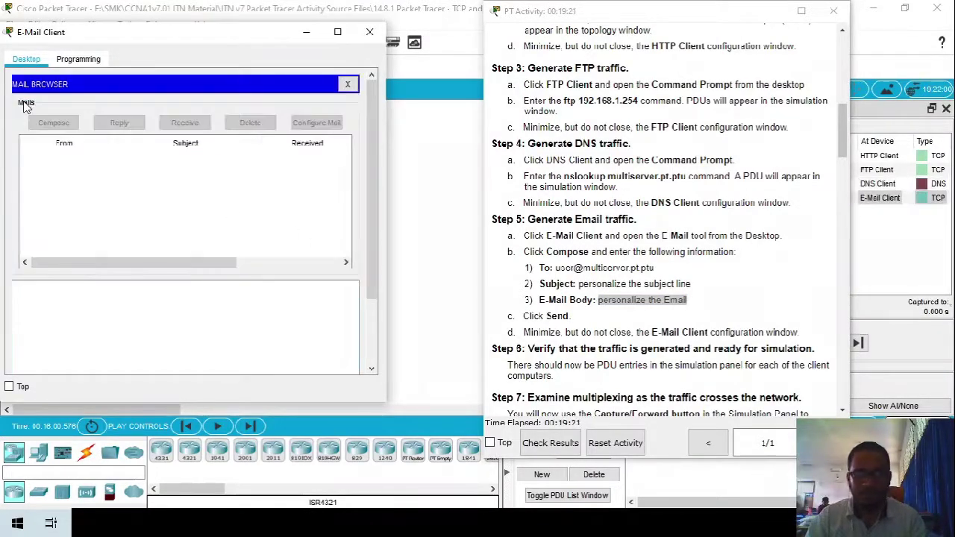
click(305, 34)
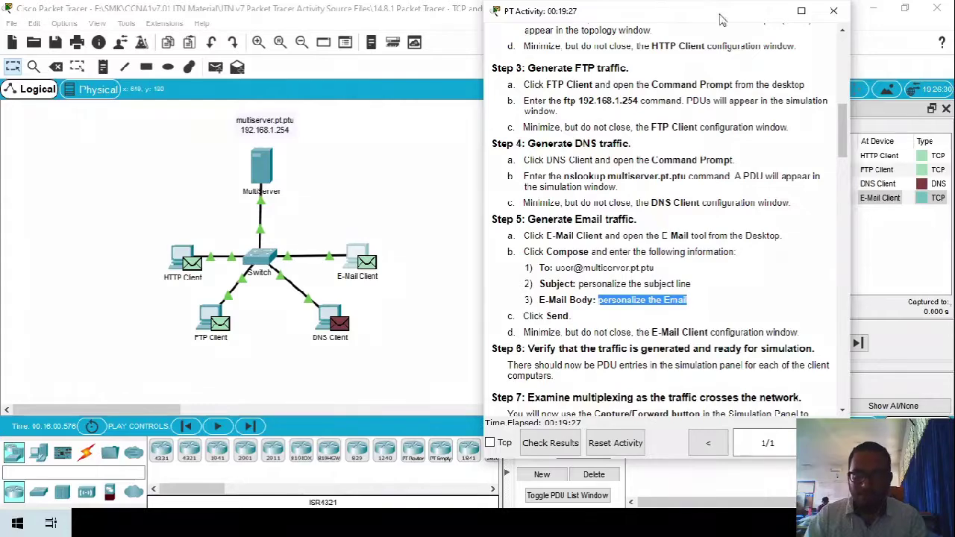
- Check the simulation event list for each client's traffic, opening the PDU information for the DNS Client and FTP Client events
drag(690, 15, 593, 23)
click(886, 232)
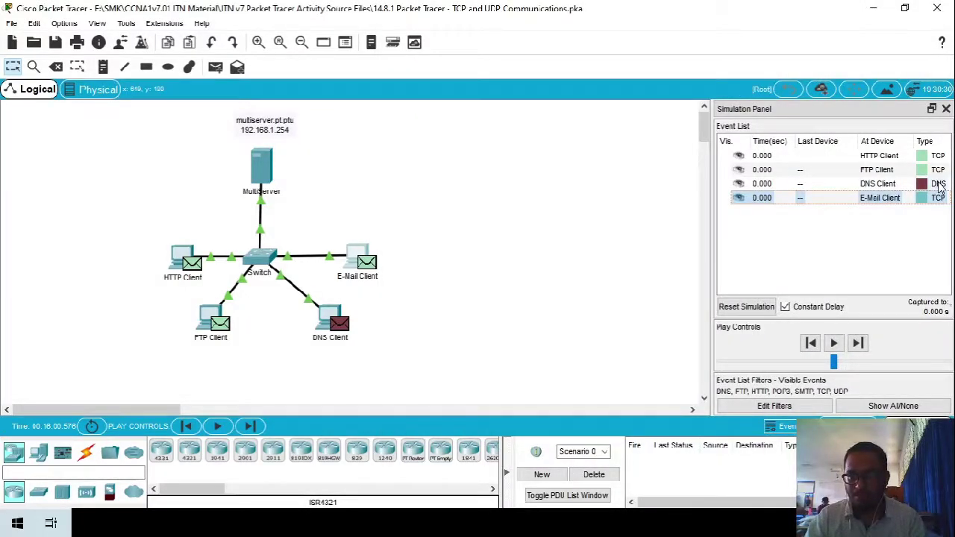
click(939, 185)
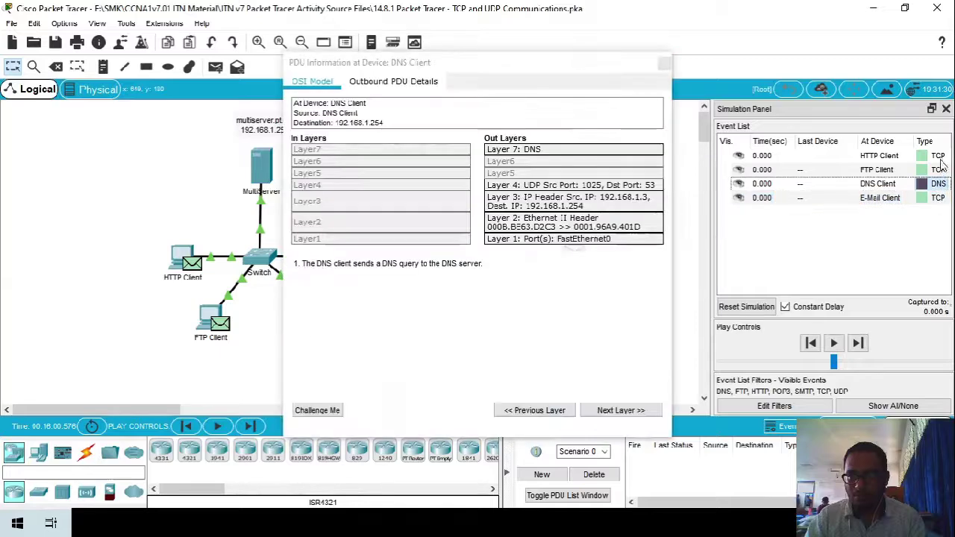
click(940, 166)
click(941, 166)
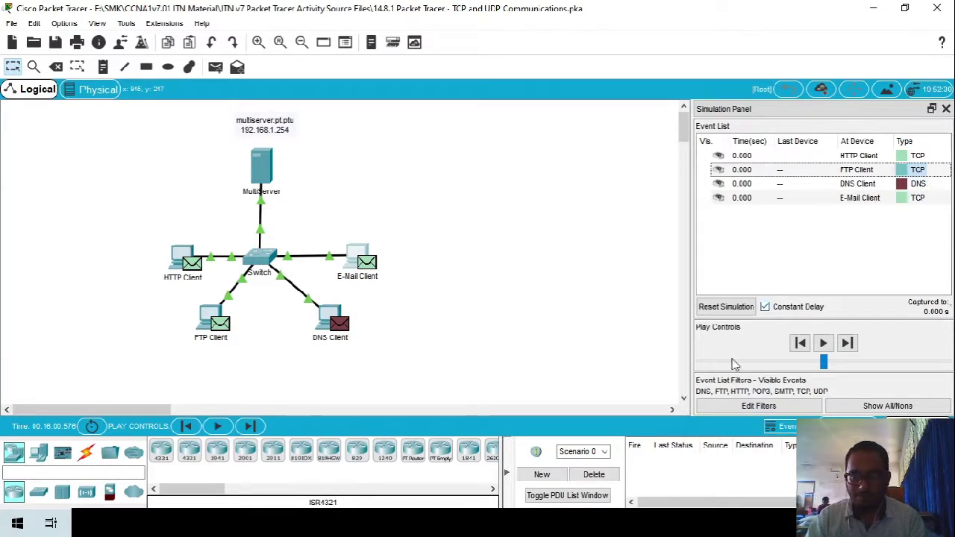
- Bring back the activity instructions, minimize the E-Mail Client window and read Steps 6 and 7 on verifying traffic and multiplexing
click(357, 257)
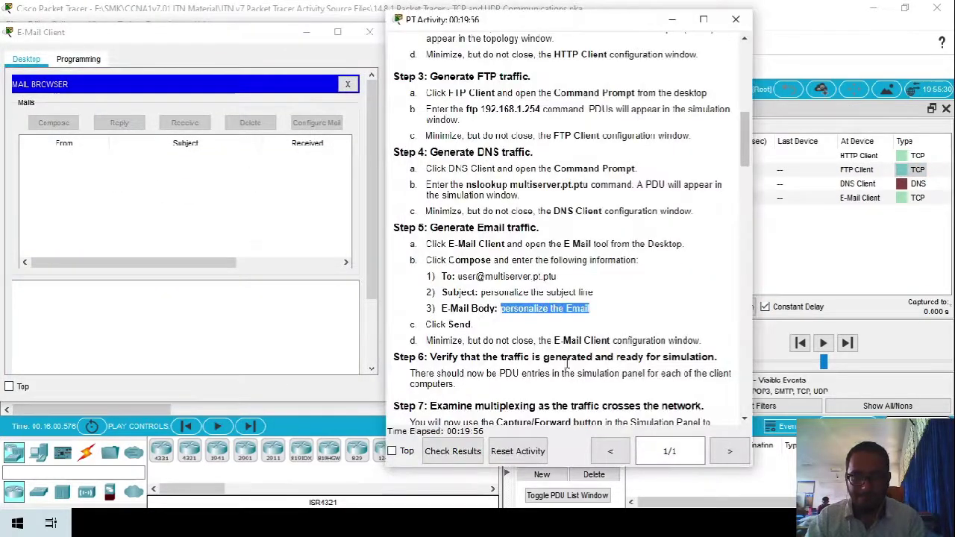
scroll(565, 364, down, 2)
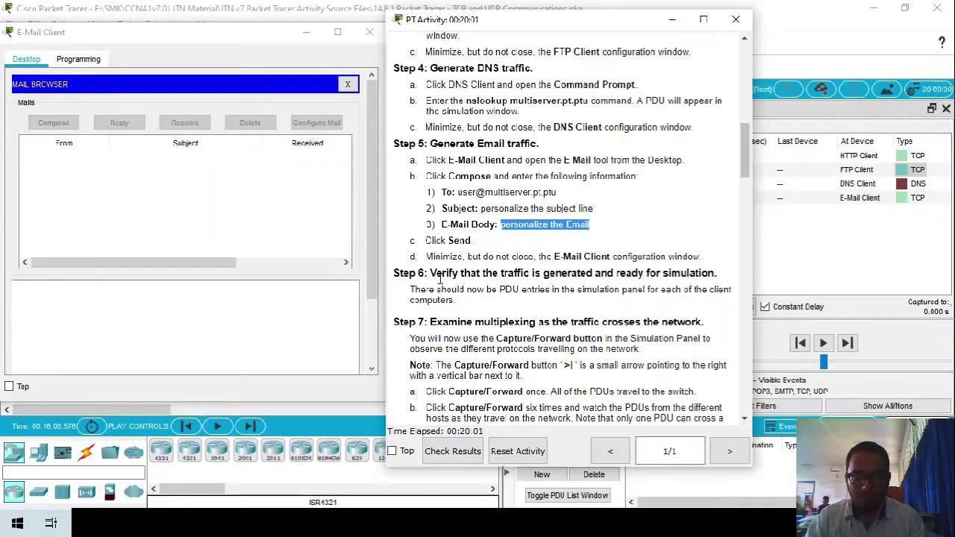
click(306, 32)
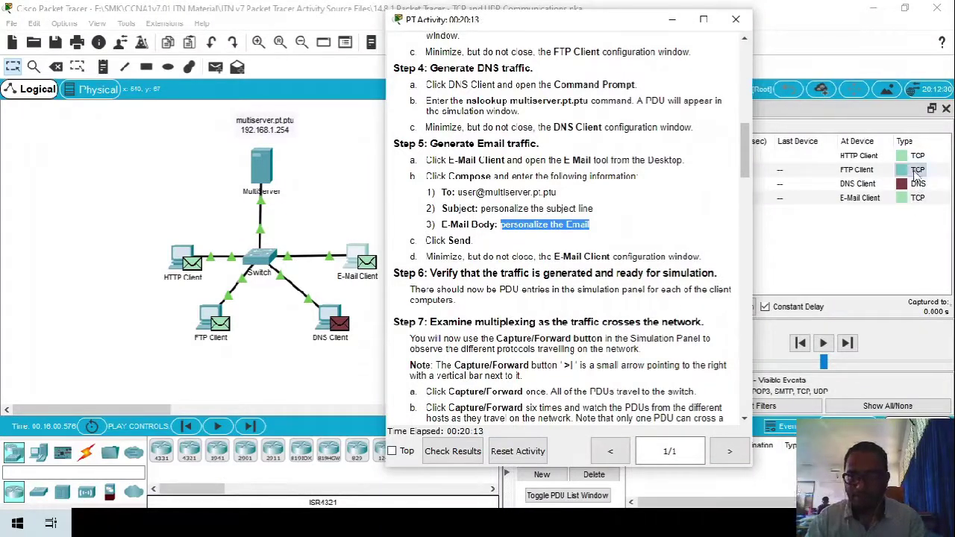
scroll(576, 332, down, 4)
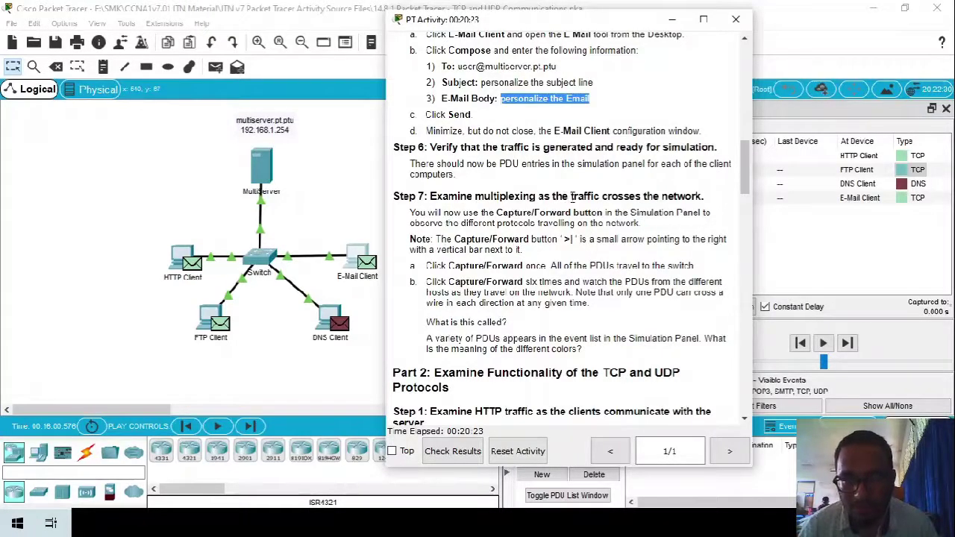
drag(572, 196, 597, 197)
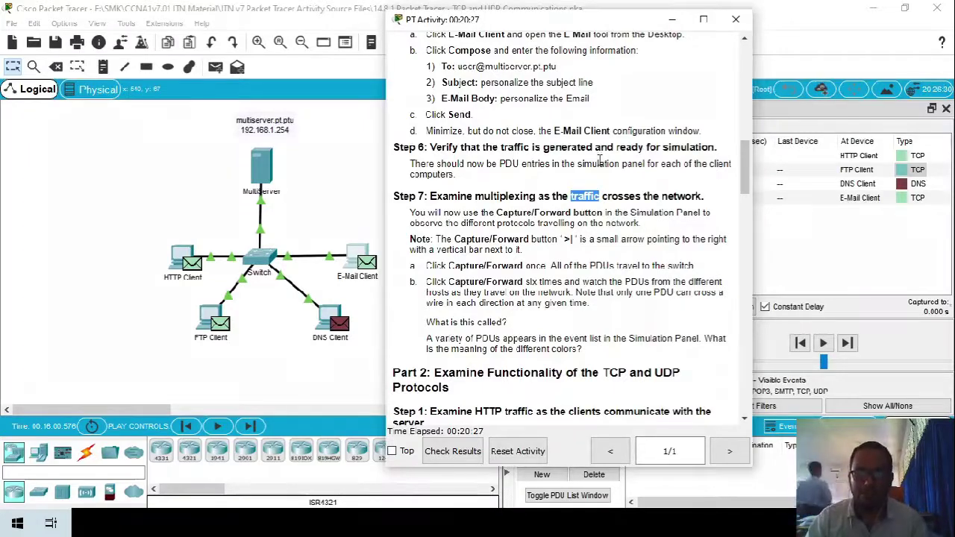
drag(620, 197, 693, 197)
click(698, 198)
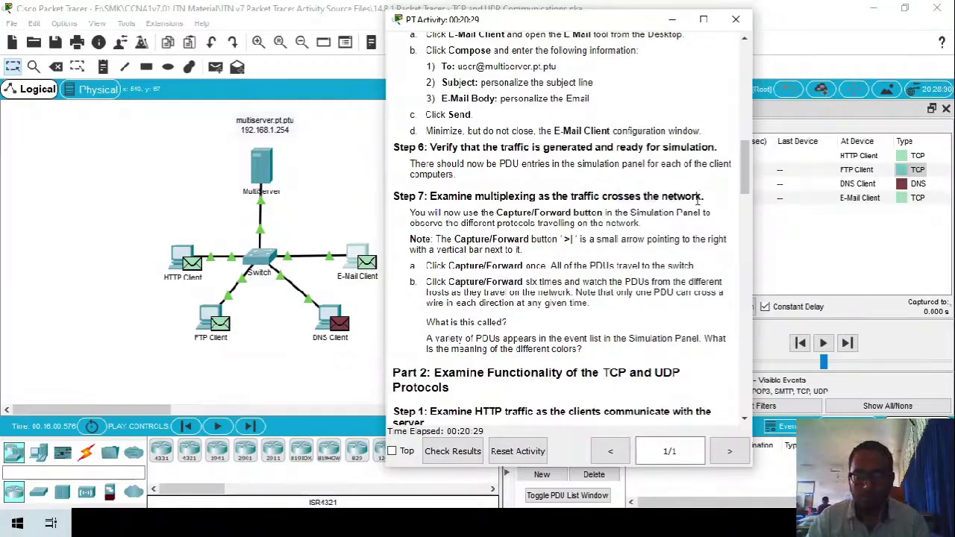
drag(538, 33, 514, 51)
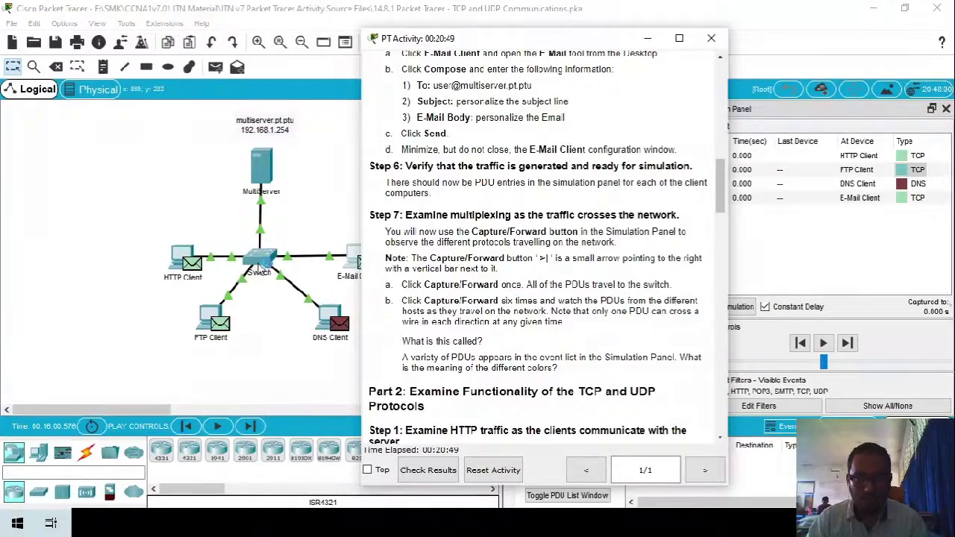
- Inspect the HTTP Client event's PDU information and advance the simulation once with Capture/Forward
click(925, 156)
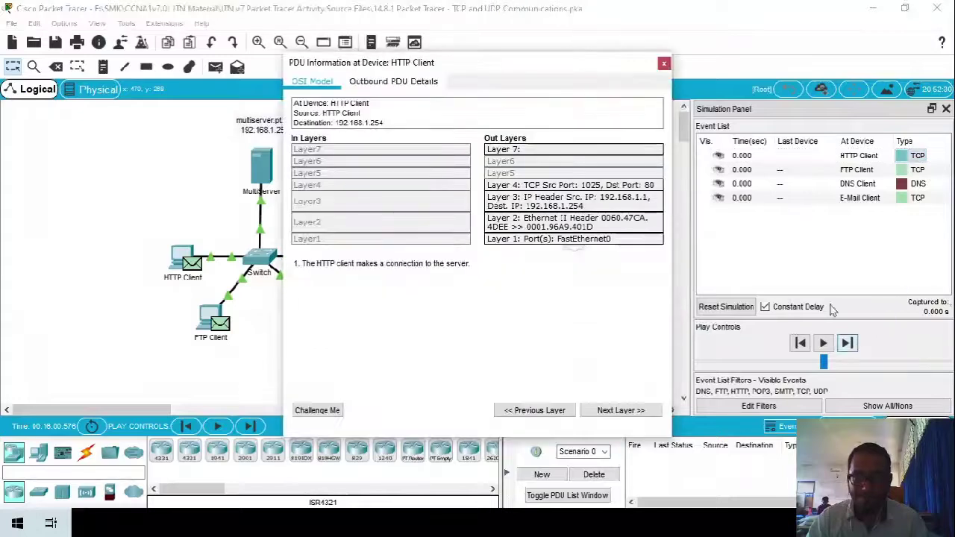
click(801, 256)
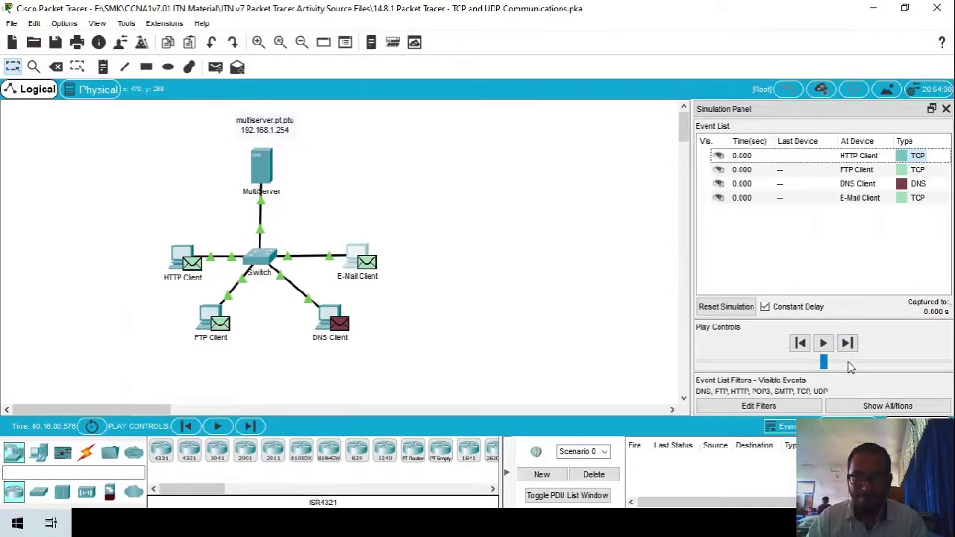
click(847, 345)
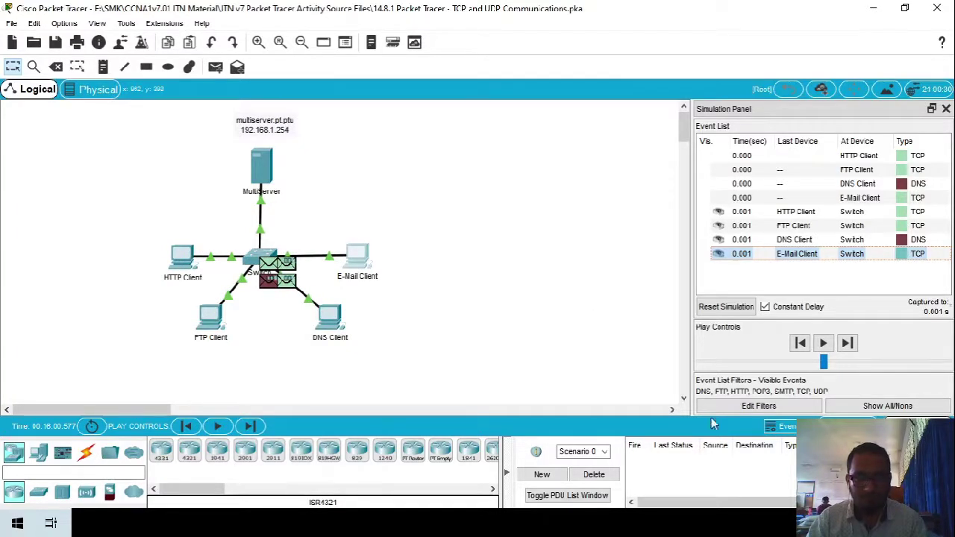
- Reread Step 7 on multiplexing in the activity instructions and advance the simulation six times with Capture/Forward
click(357, 254)
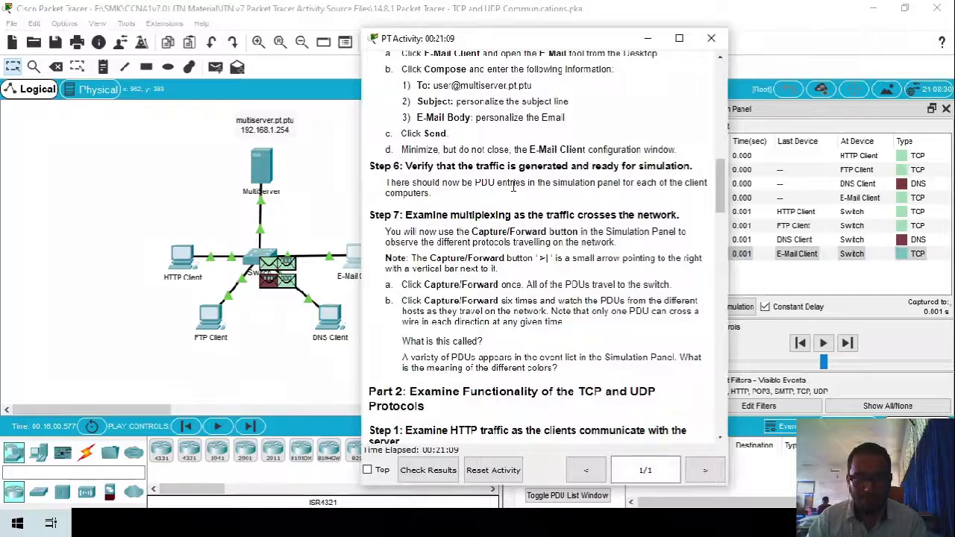
drag(543, 33, 543, 32)
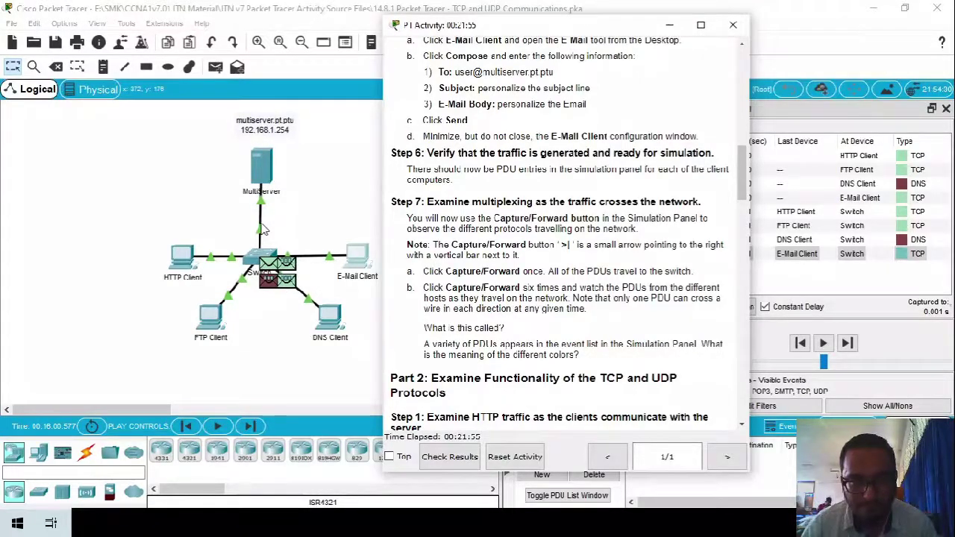
click(917, 346)
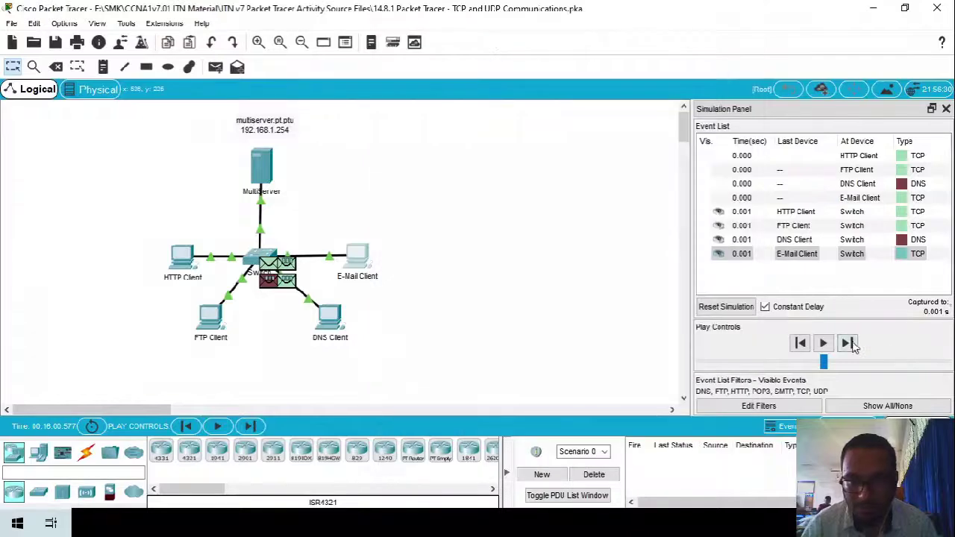
click(847, 343)
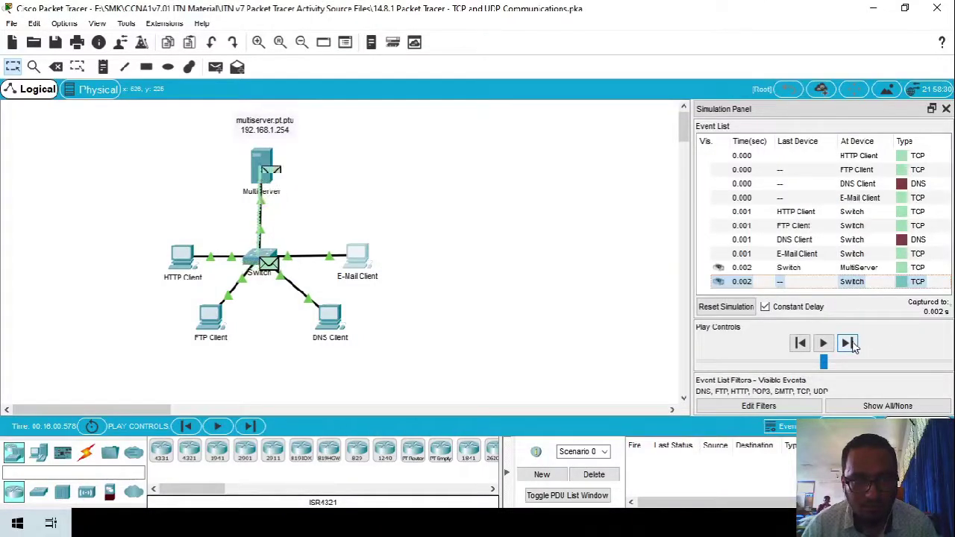
click(853, 343)
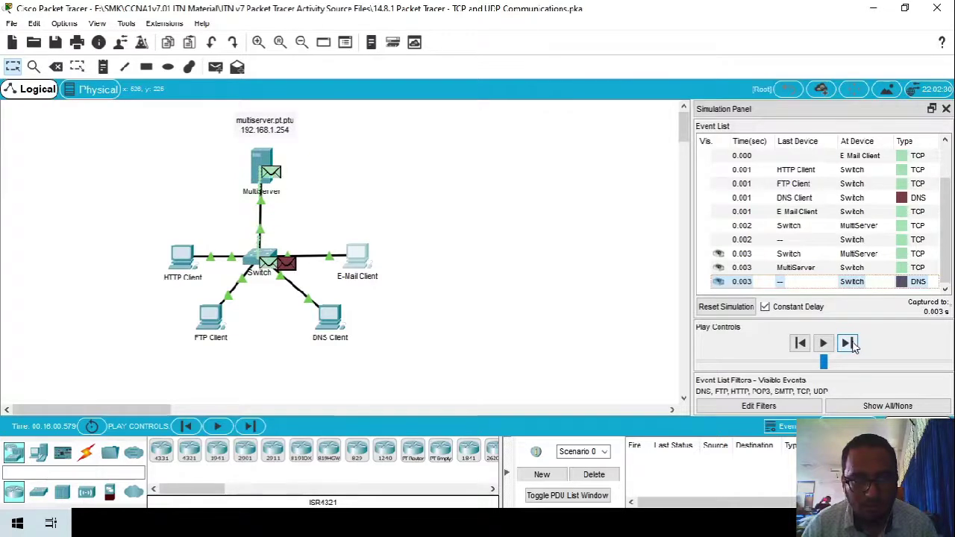
click(848, 343)
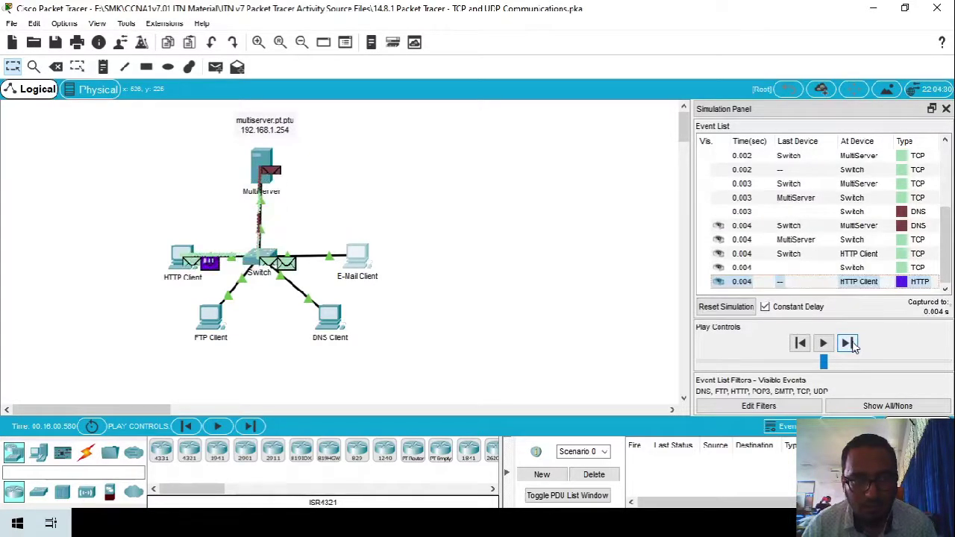
click(851, 343)
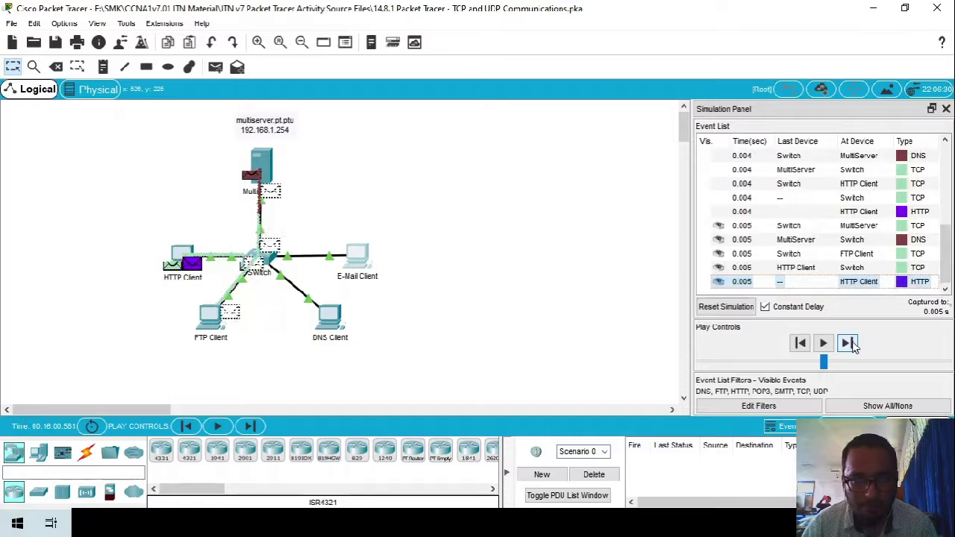
click(851, 343)
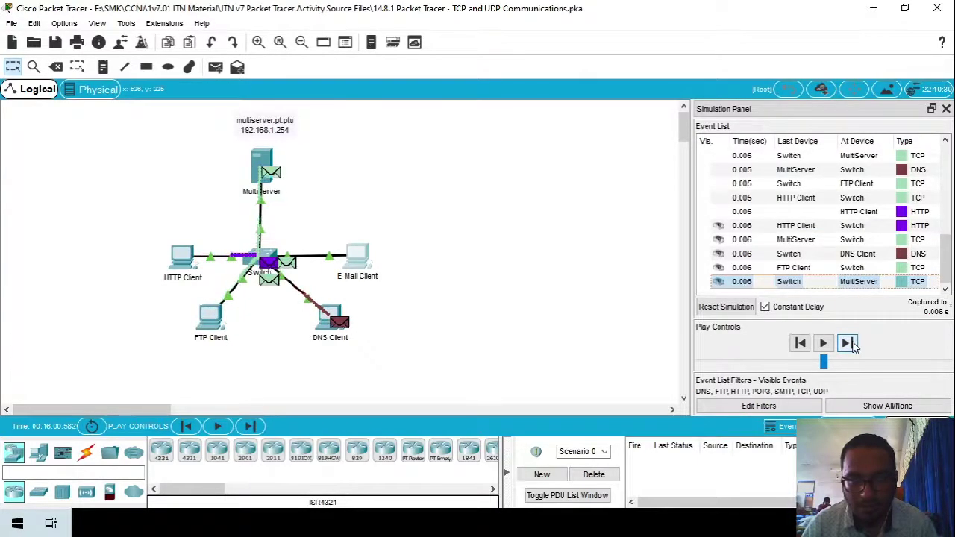
click(850, 343)
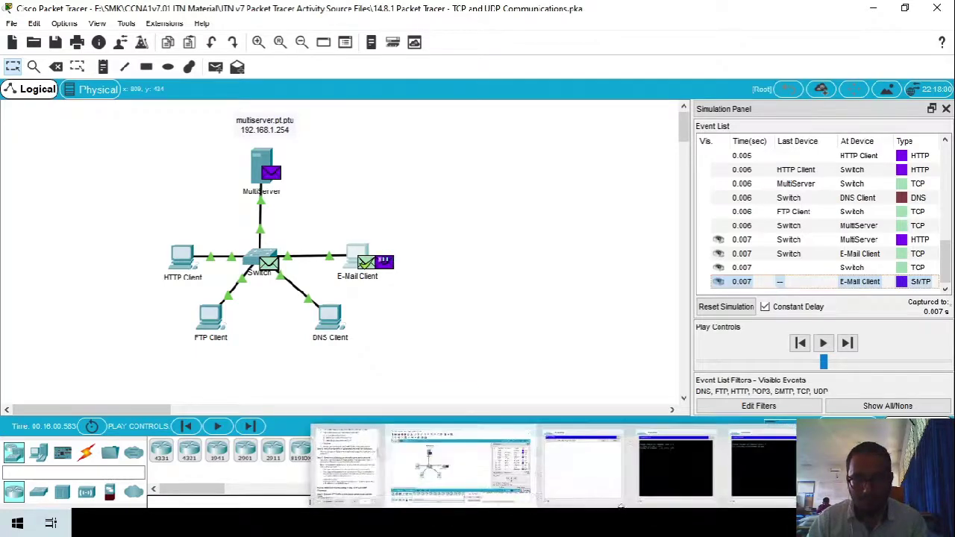
- Advance the simulation another six times with Capture/Forward, watching the PDUs travel between the clients, Switch and MultiServer
mouse_move(552, 524)
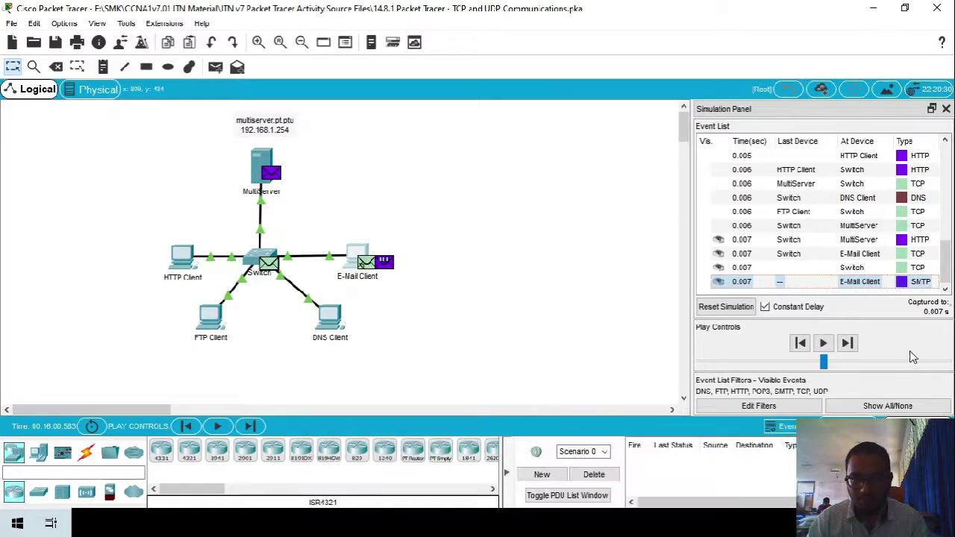
click(847, 344)
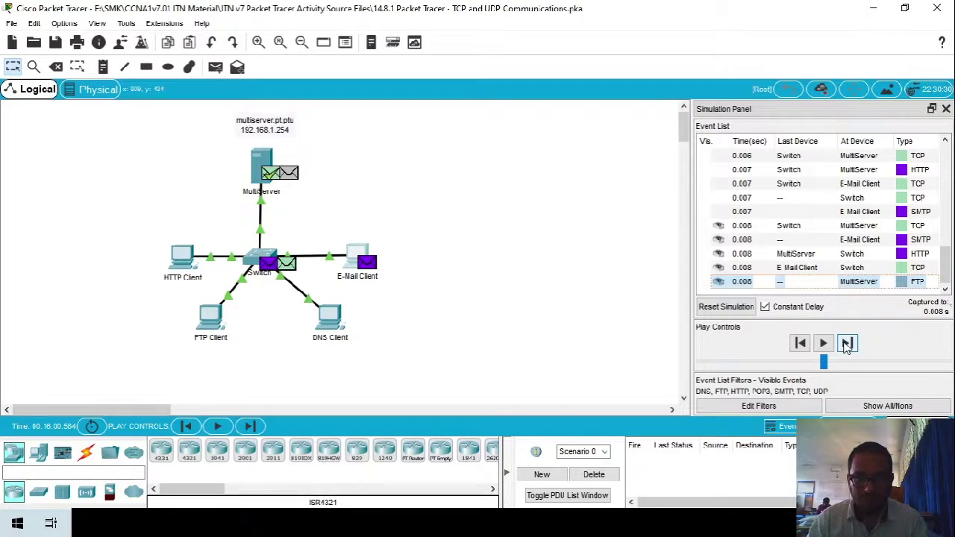
click(847, 344)
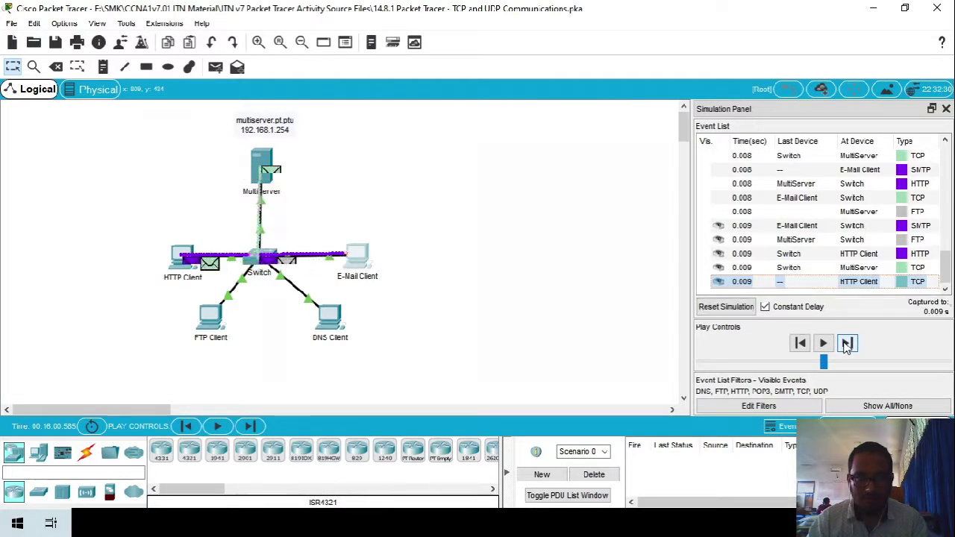
click(846, 344)
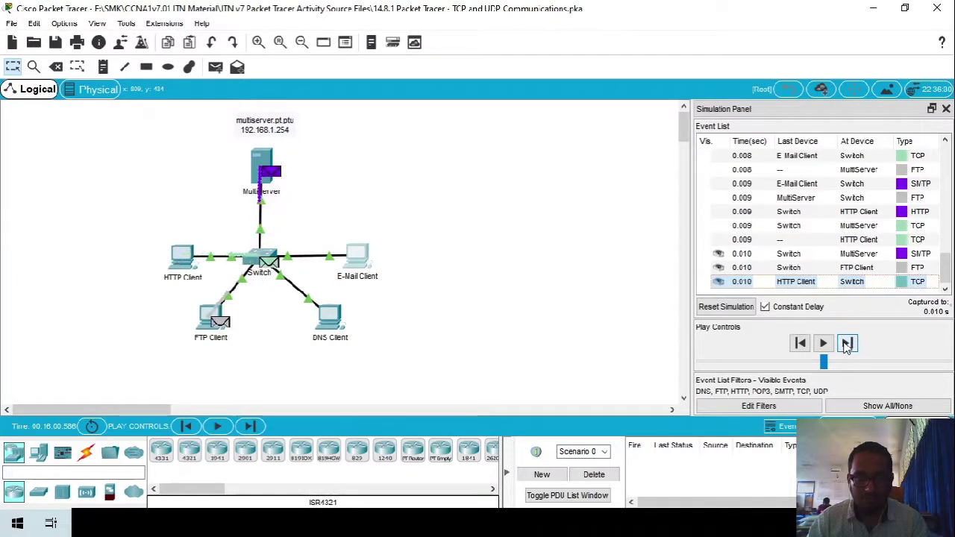
click(847, 343)
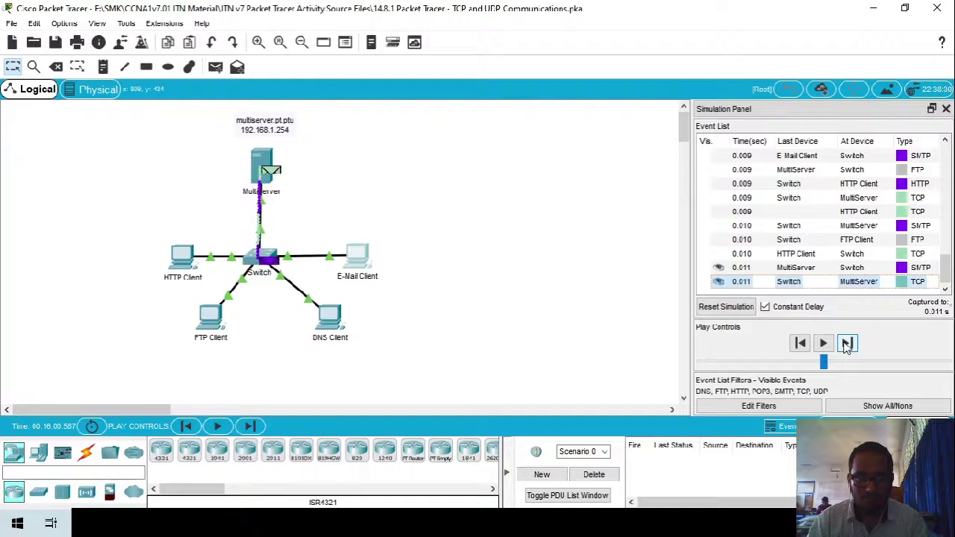
click(847, 344)
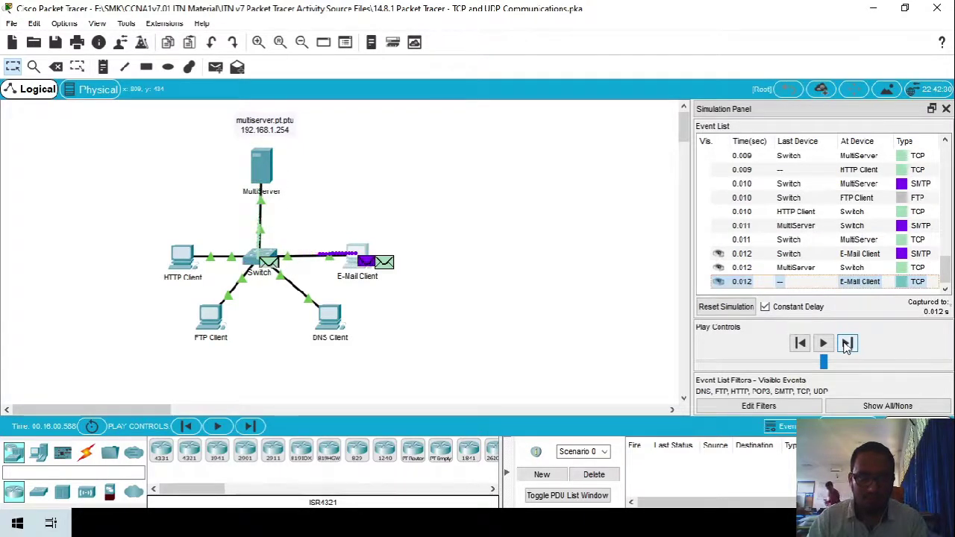
click(847, 344)
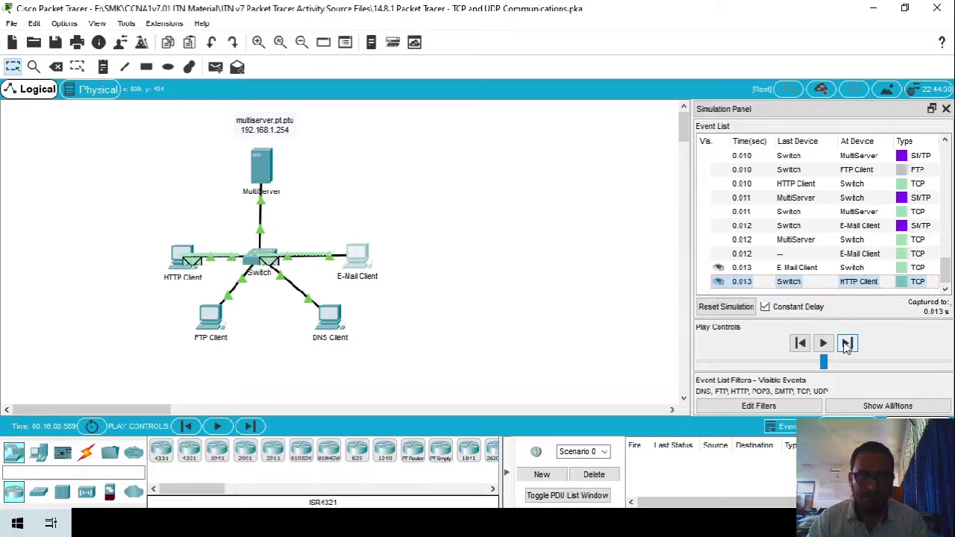
- Recheck the Step 7 multiplexing note in the instructions and advance the simulation eight more times with Capture/Forward
key(alt+Tab)
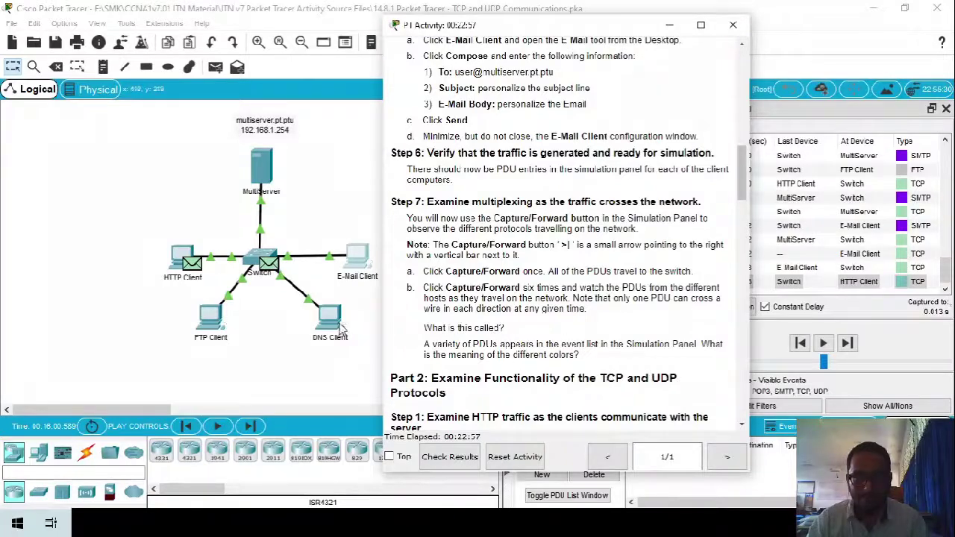
click(277, 352)
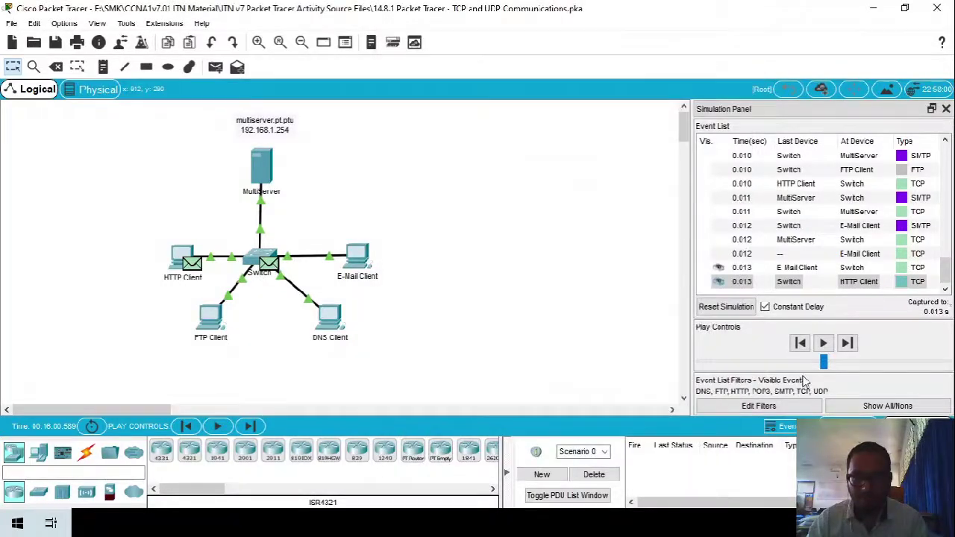
click(847, 343)
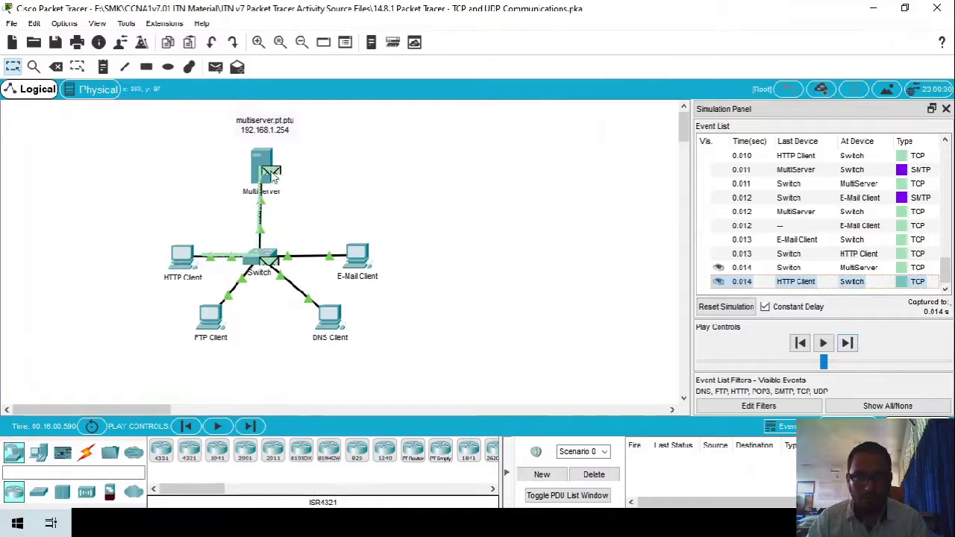
click(848, 345)
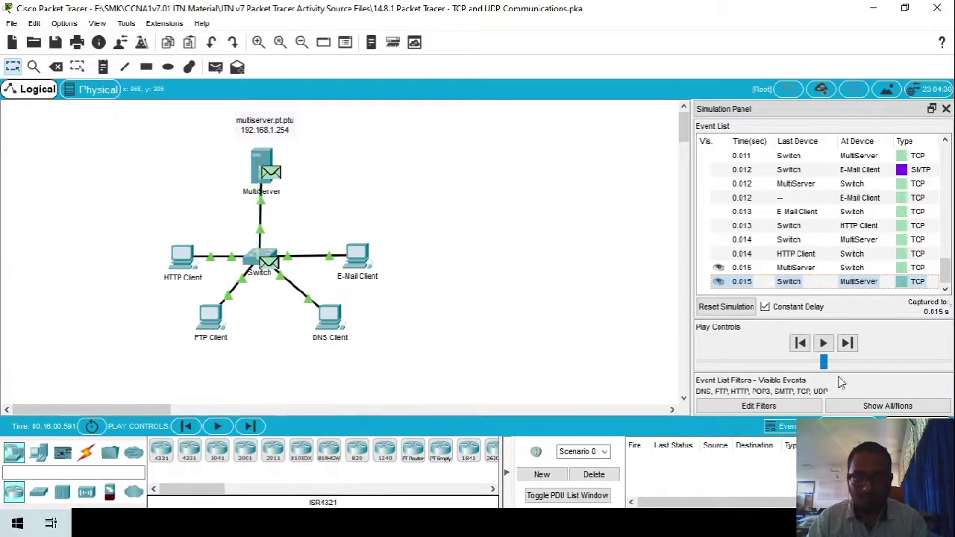
click(848, 343)
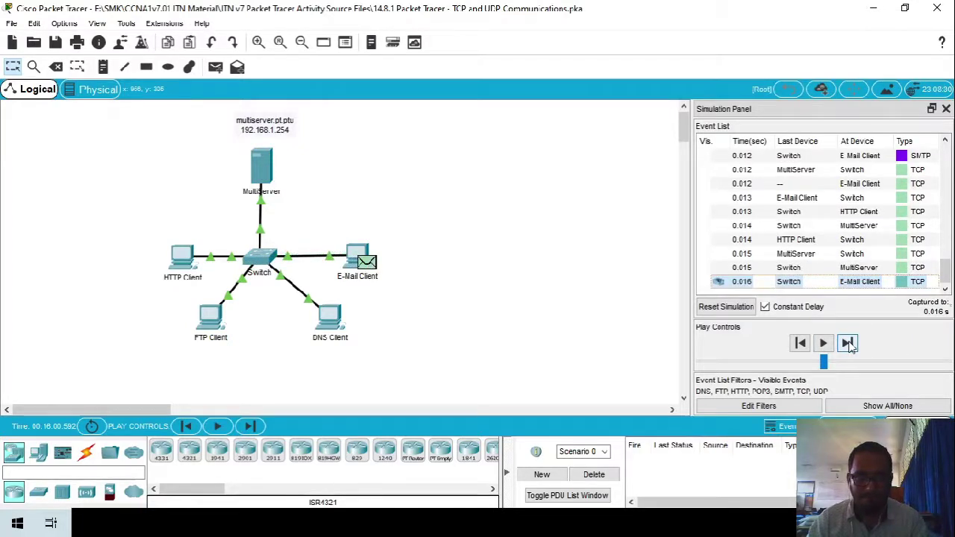
click(847, 344)
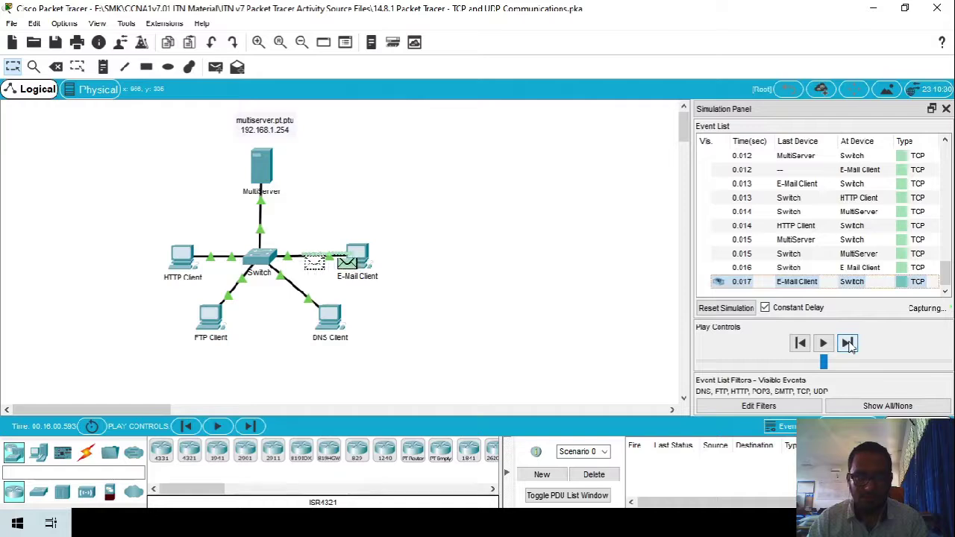
click(848, 343)
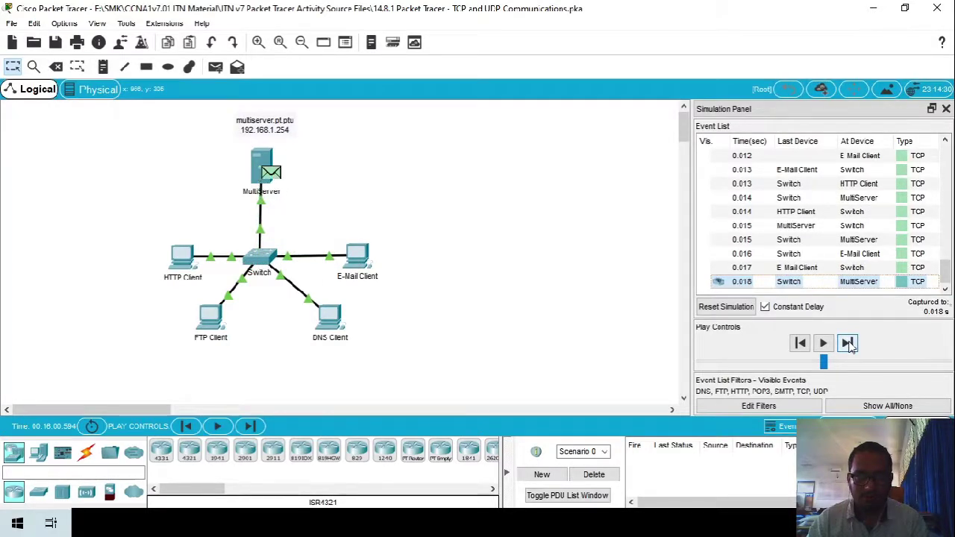
click(847, 343)
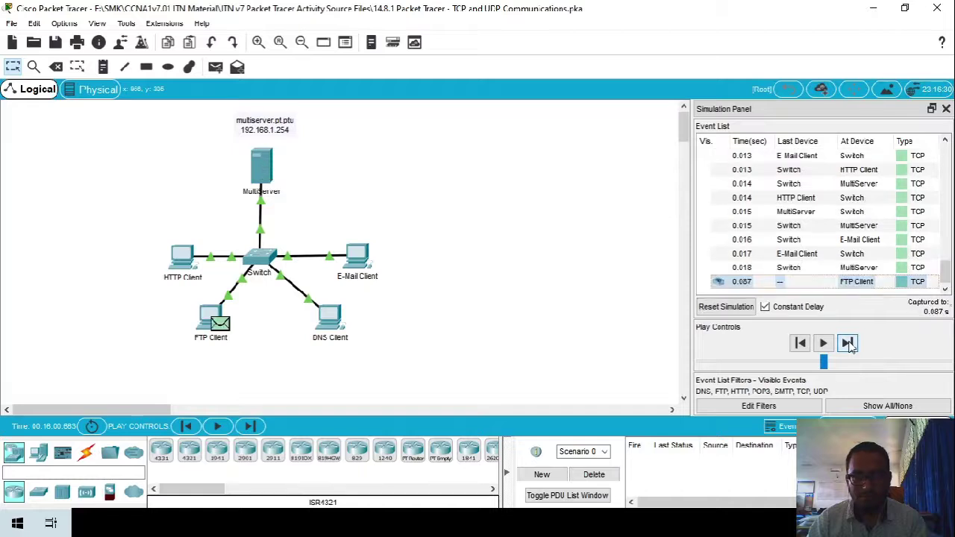
click(848, 343)
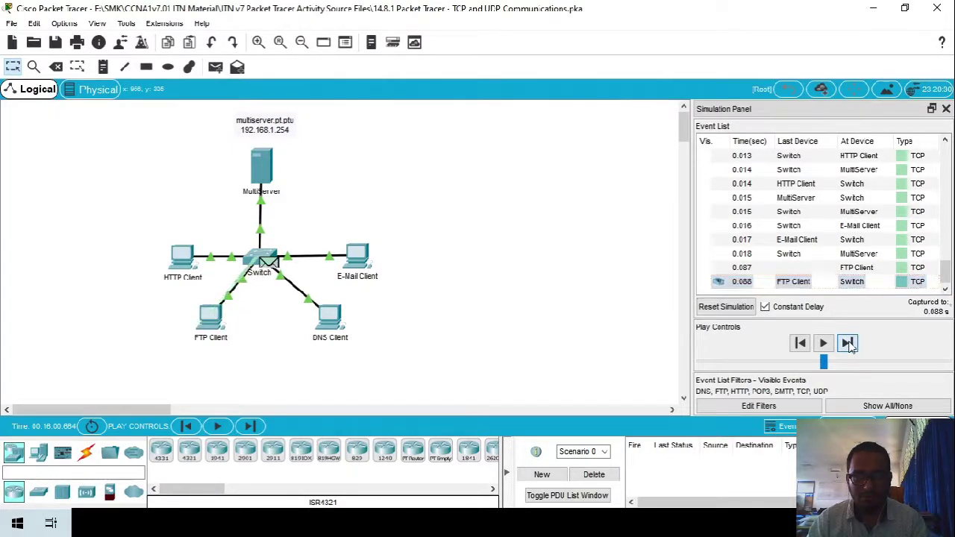
click(848, 343)
- Look back through the event list's PDU types and colors and compare them with the Step 7 questions in the instructions
scroll(948, 282, up, 1)
scroll(948, 282, up, 3)
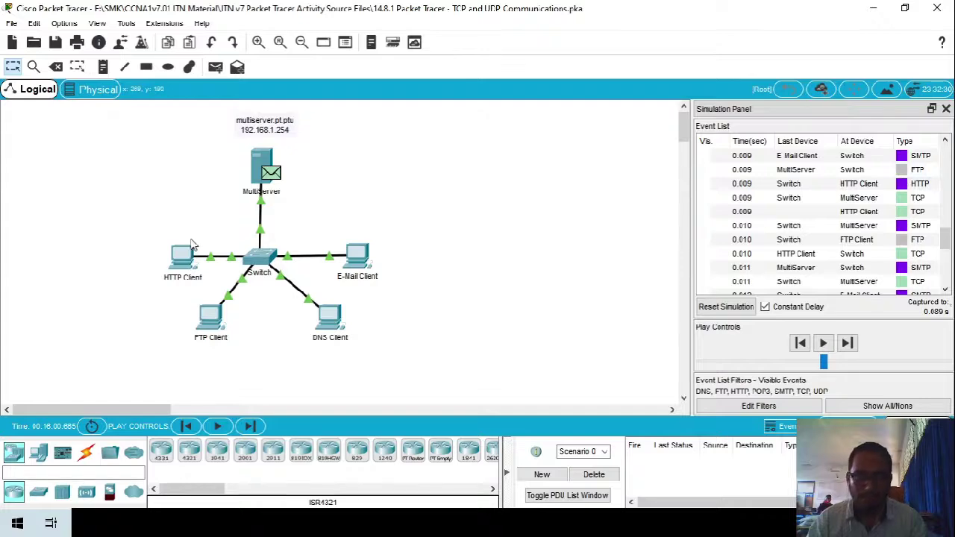
click(535, 452)
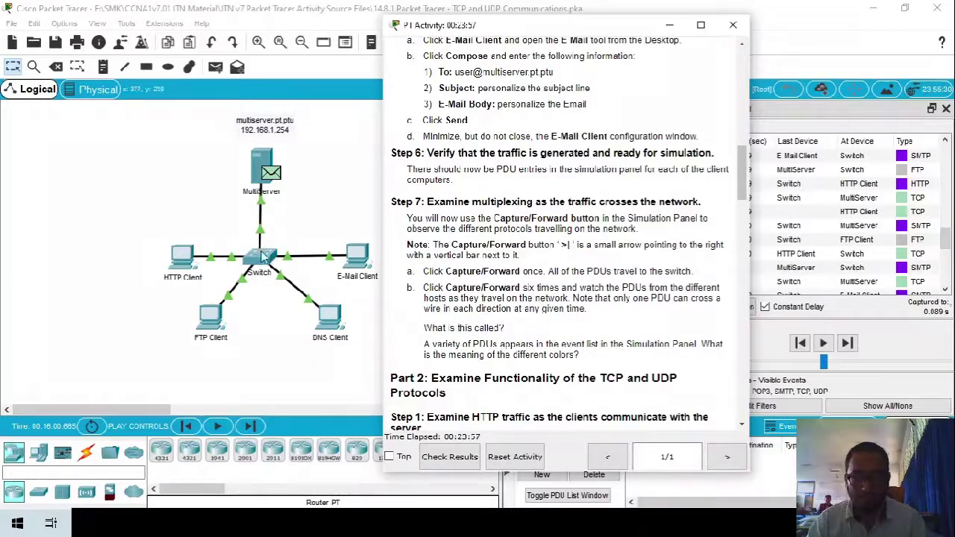
click(308, 199)
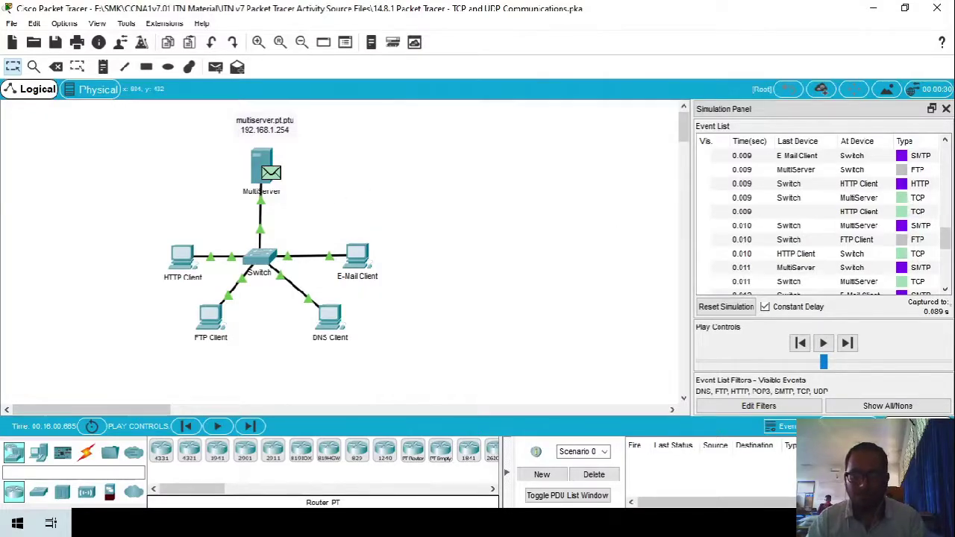
- Review the activity instructions from the objectives through Part 1 down to the start of Part 2
key(alt+Tab)
scroll(480, 147, up, 15)
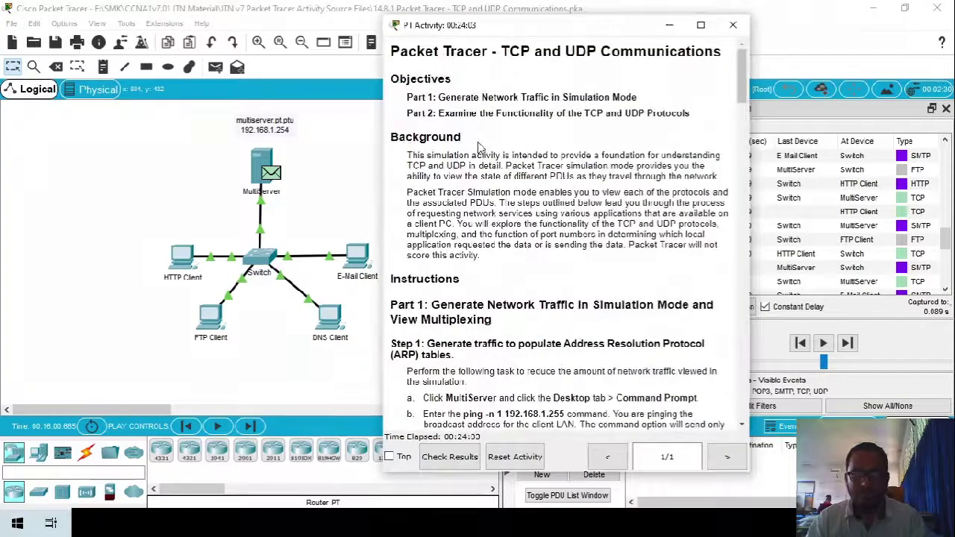
scroll(480, 147, down, 5)
scroll(423, 142, down, 15)
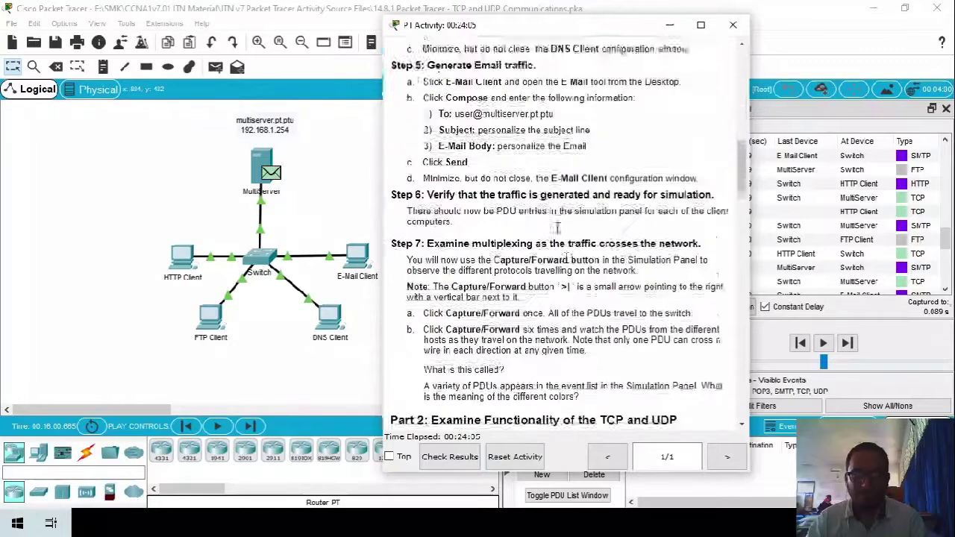
scroll(567, 215, down, 4)
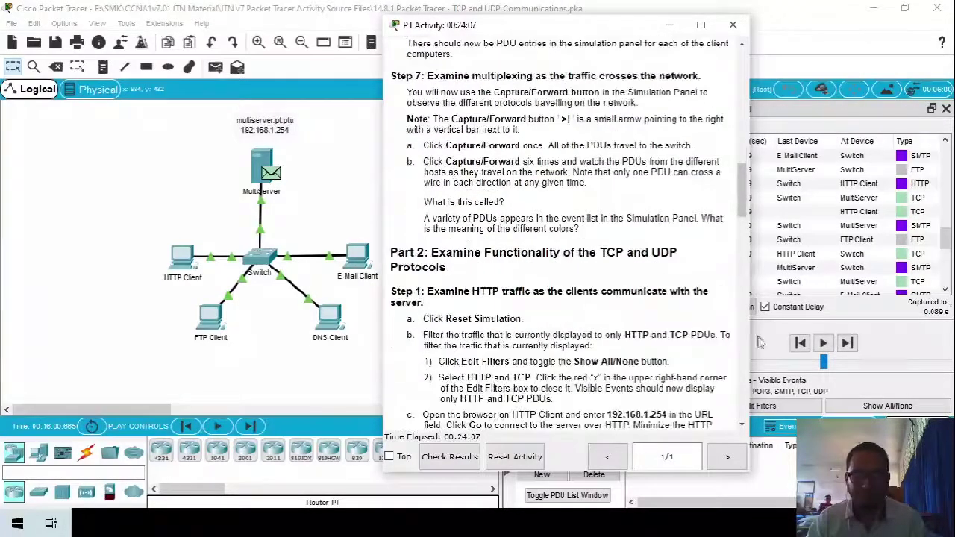
- Move the instructions window clear of the topology and read Part 2, Step 1 on examining HTTP traffic
right_click(850, 448)
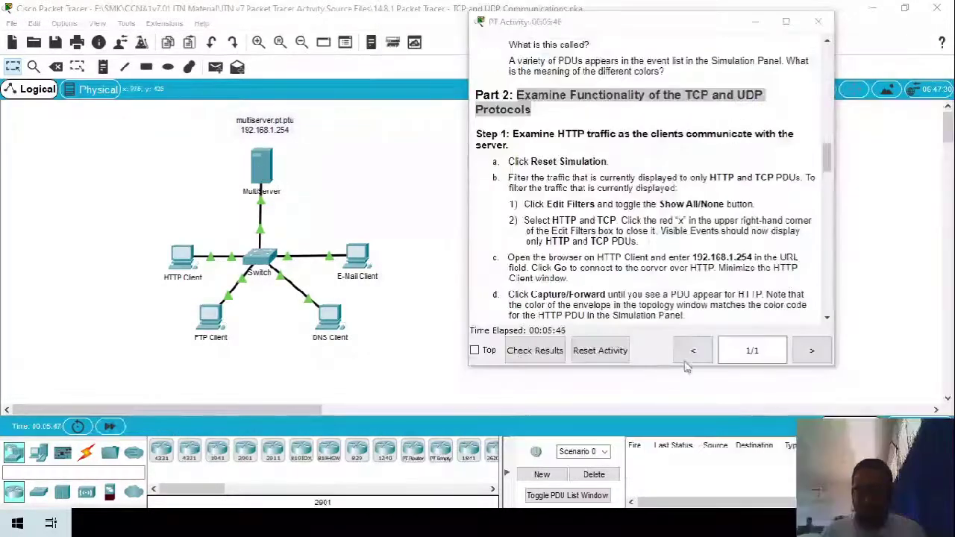
drag(494, 295, 671, 289)
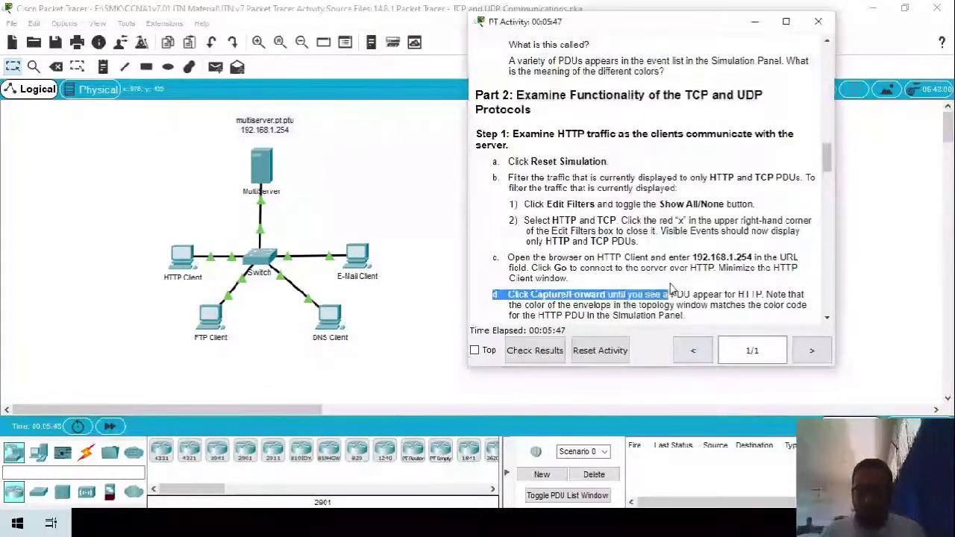
click(622, 202)
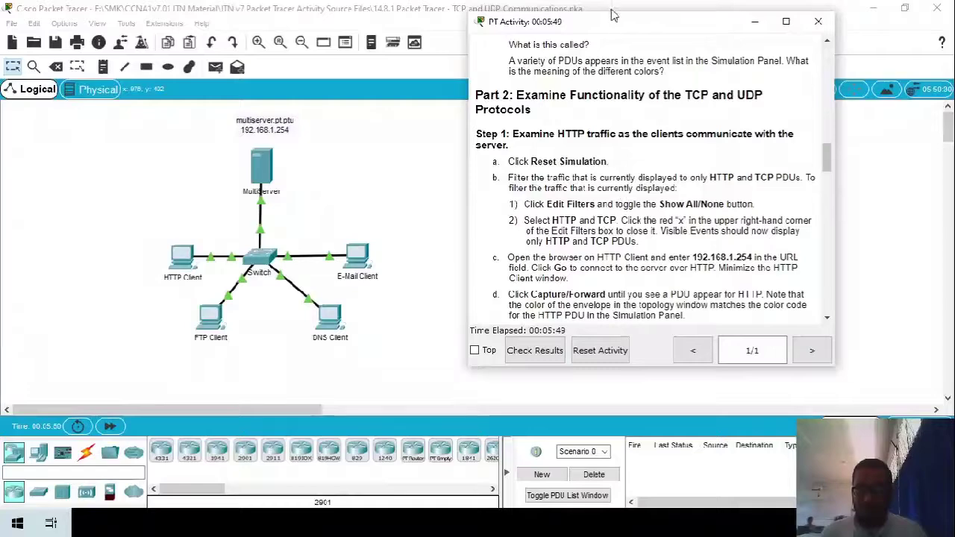
drag(612, 15, 638, 50)
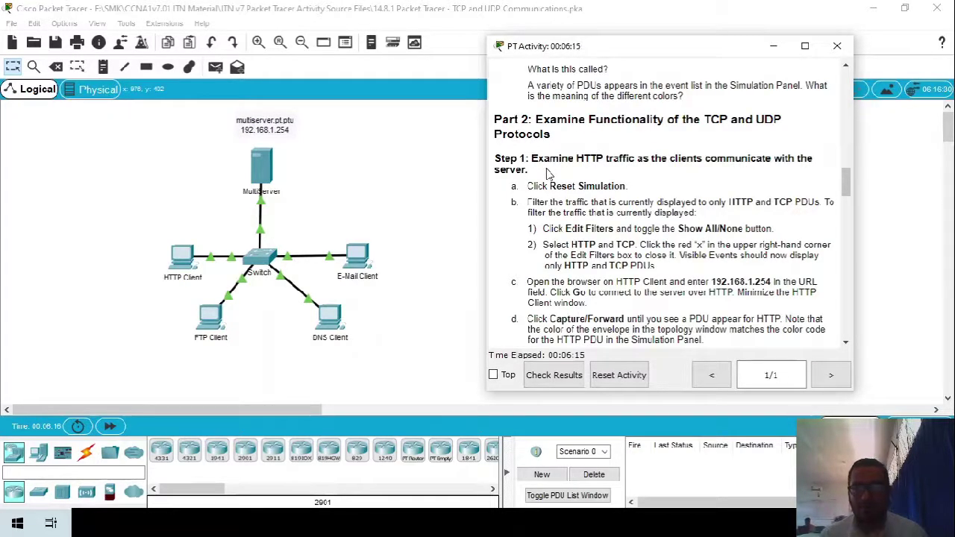
- Skim back through the activity instructions, switch to Simulation mode and reset the simulation
scroll(666, 203, up, 6)
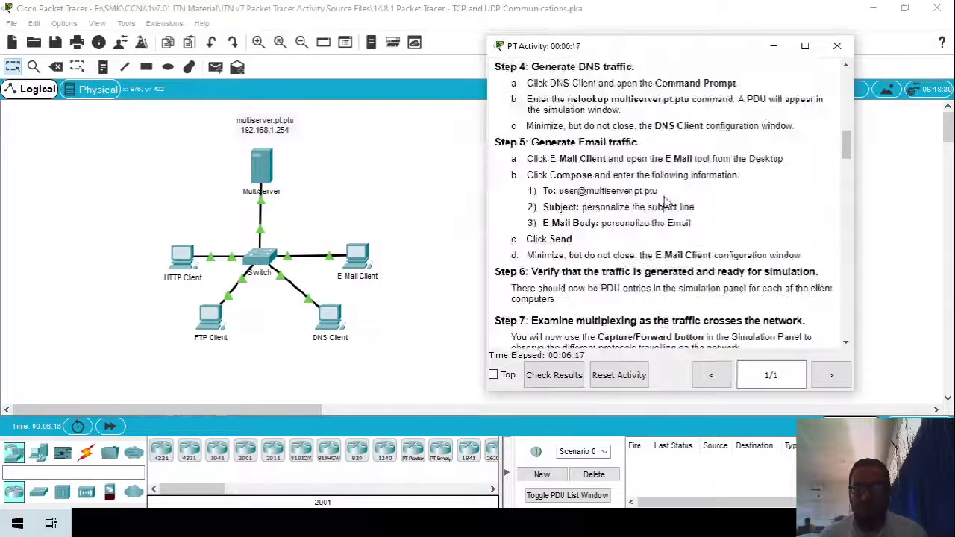
scroll(666, 203, up, 8)
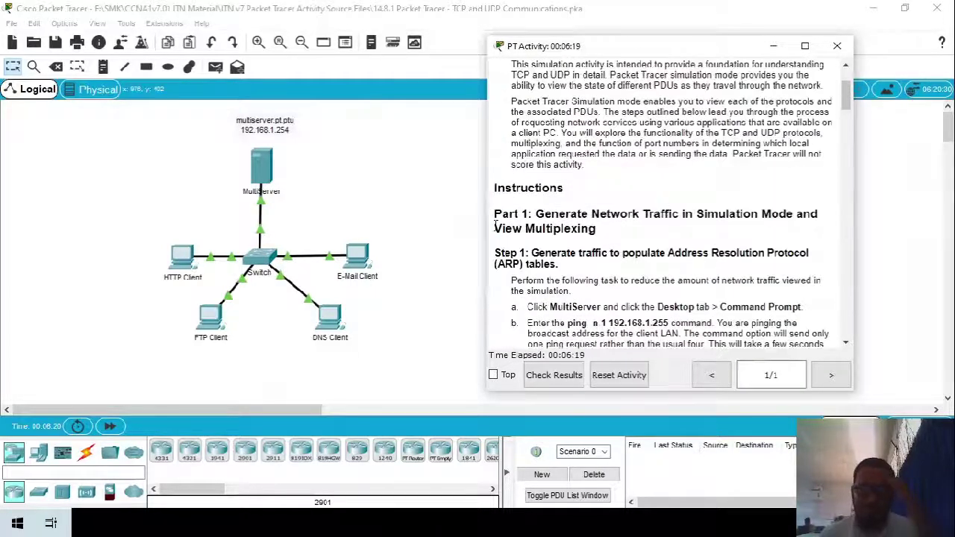
scroll(522, 220, down, 13)
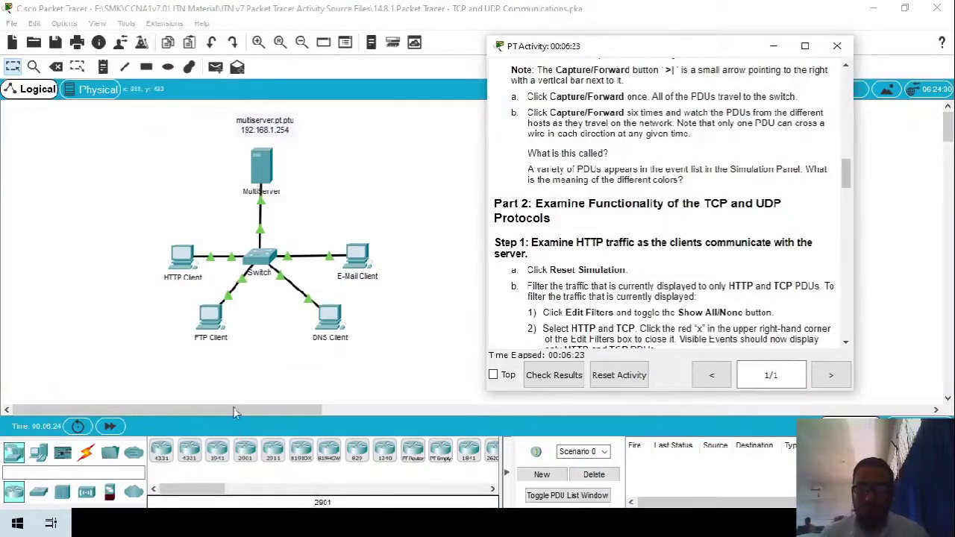
click(929, 423)
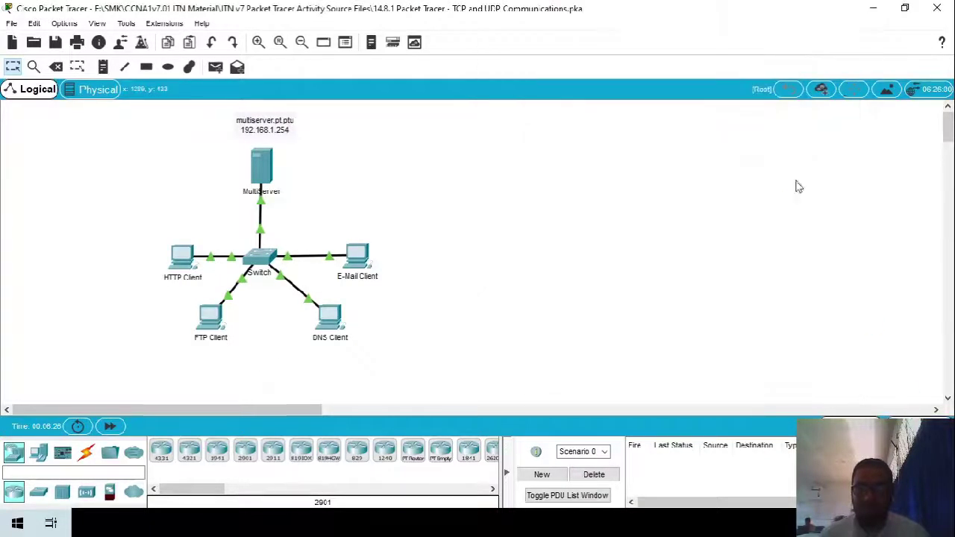
click(791, 306)
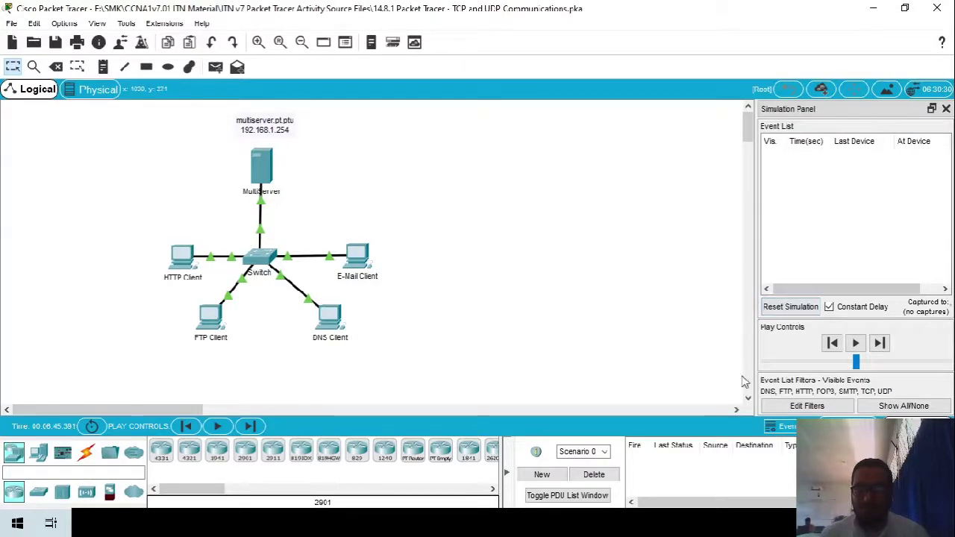
- Move the instructions window clear of the Simulation Panel, reread Part 2, Step 1, and reset the simulation again
key(alt+Tab)
scroll(666, 224, down, 3)
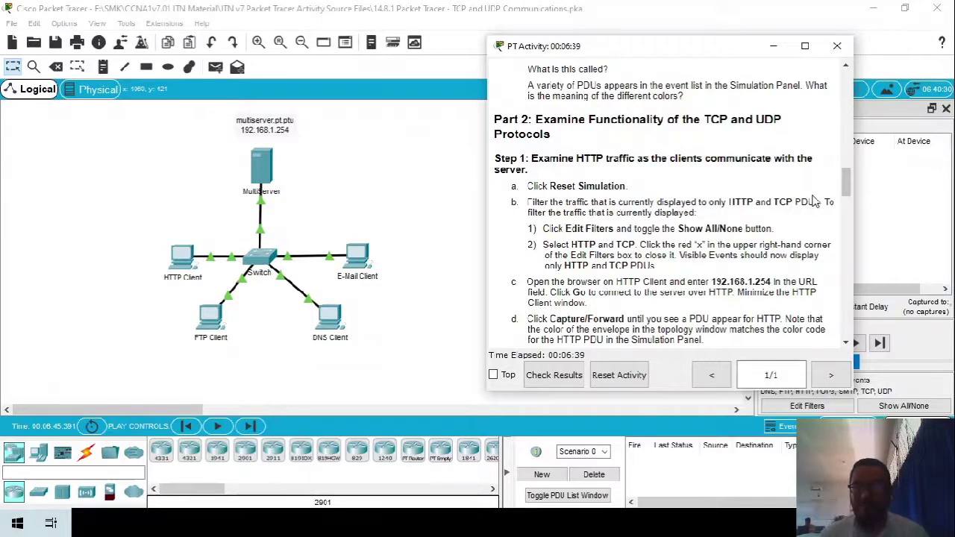
drag(731, 47, 660, 30)
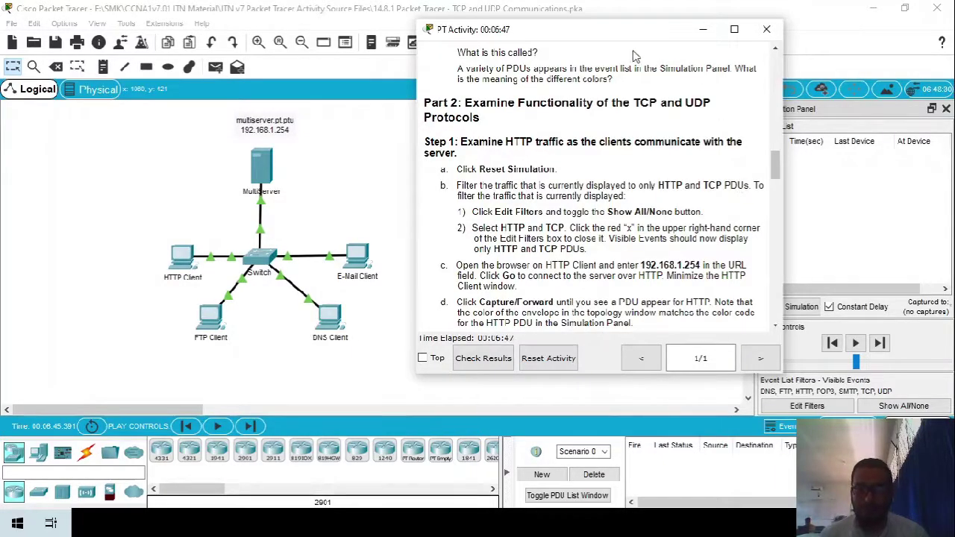
drag(621, 35, 571, 47)
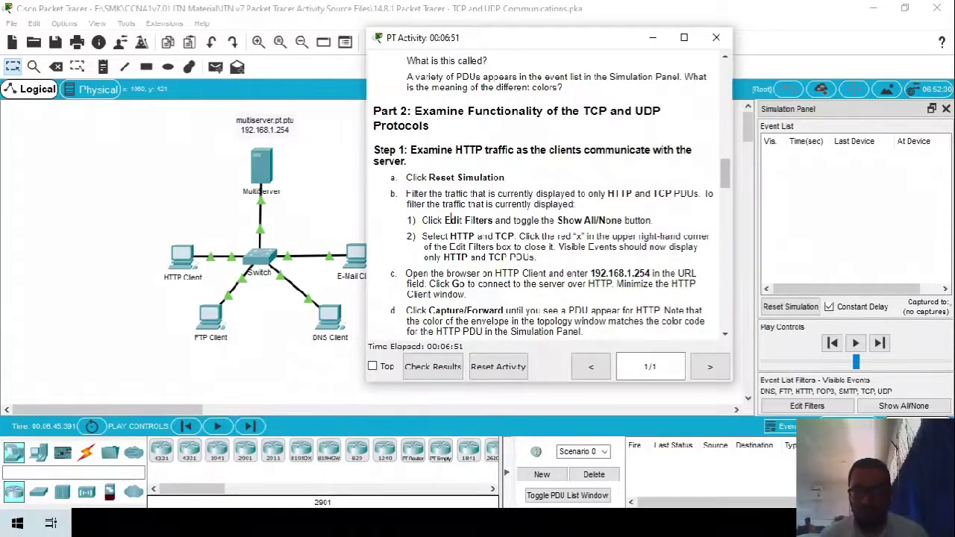
click(790, 307)
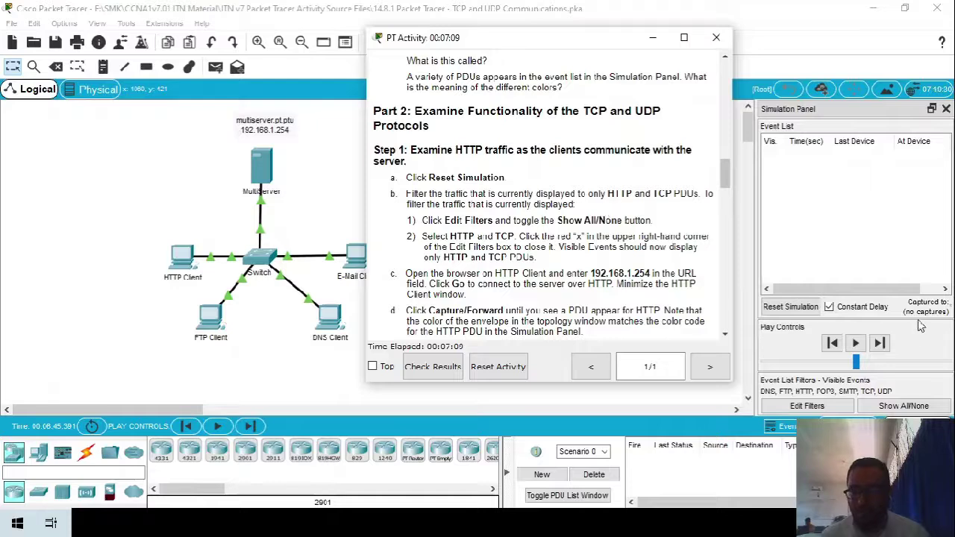
- Open the event list filters and clear DNS, SMTP, TCP and UDP from the visible protocols
click(808, 406)
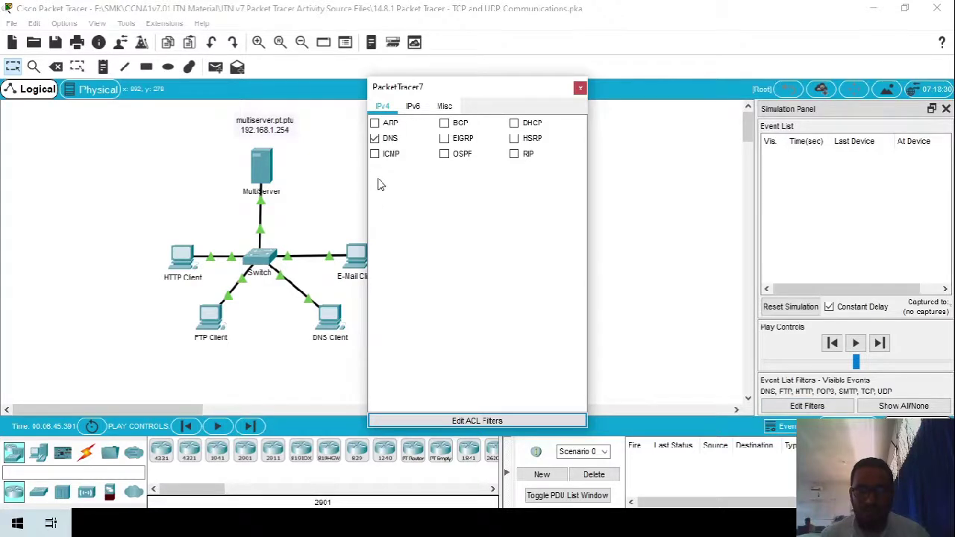
click(413, 106)
click(382, 105)
click(374, 138)
click(412, 106)
click(445, 106)
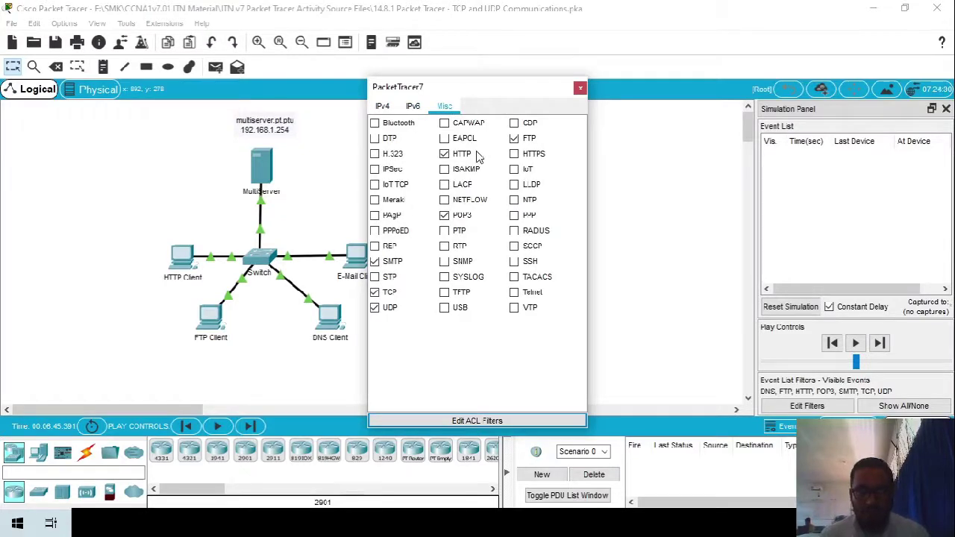
click(386, 263)
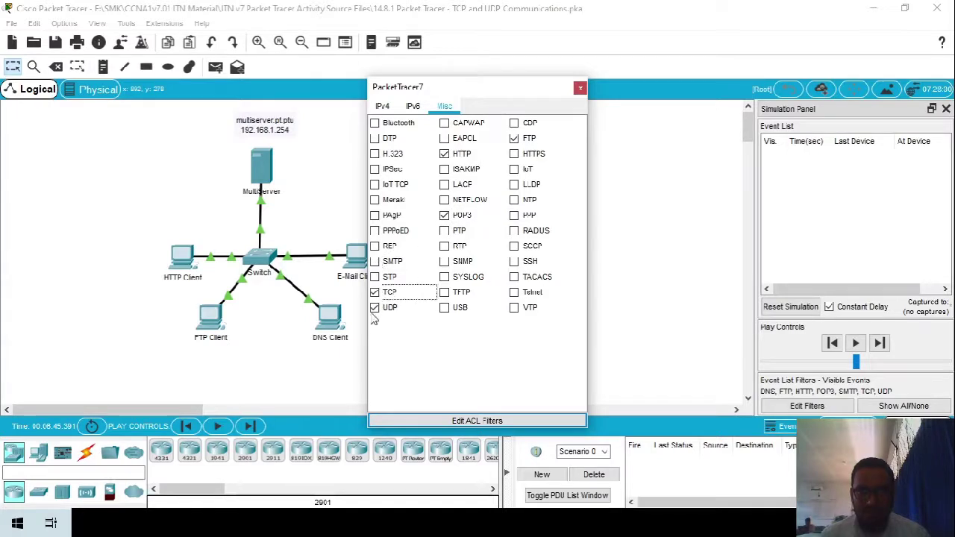
click(374, 308)
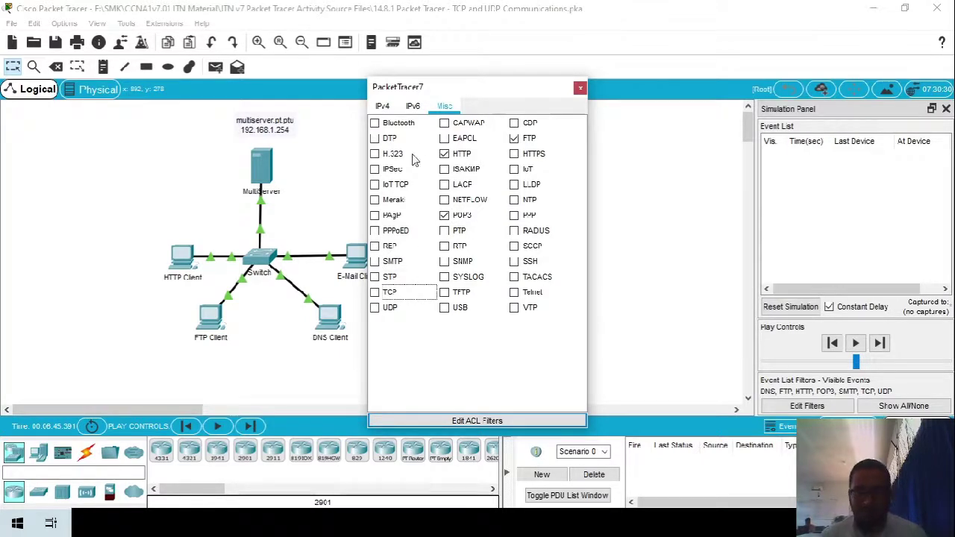
- Check the required protocols in the instructions, reselect TCP, and clear POP3 and FTP to leave only HTTP and TCP
key(alt+Tab)
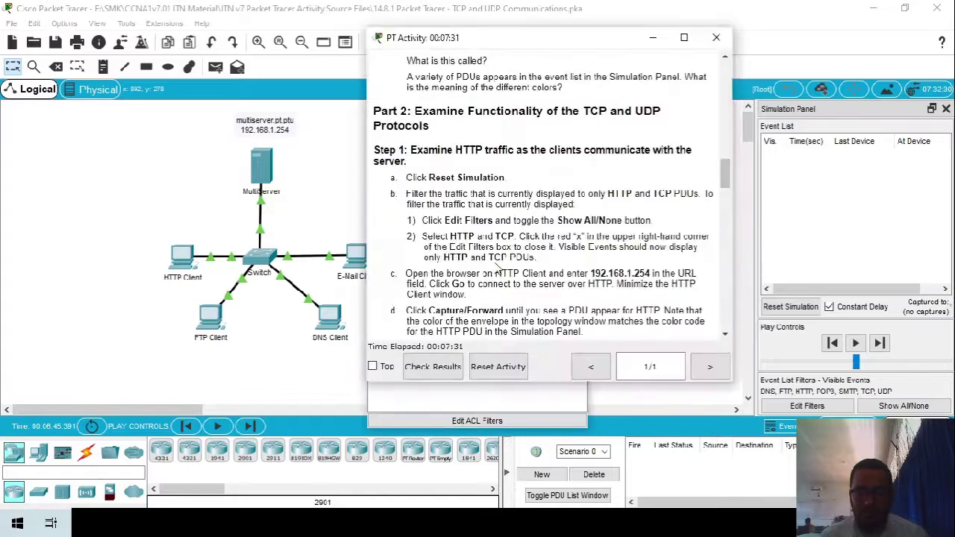
drag(470, 34, 660, 43)
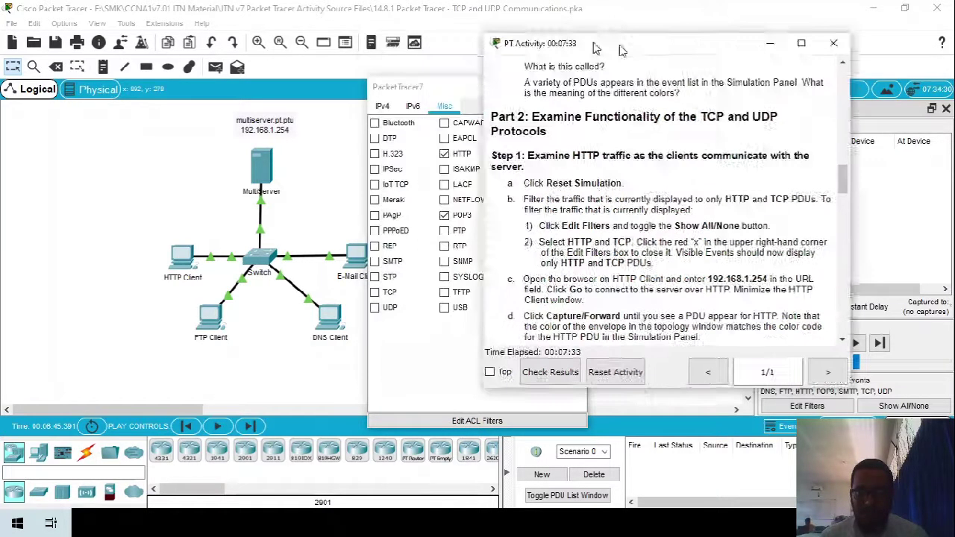
click(384, 292)
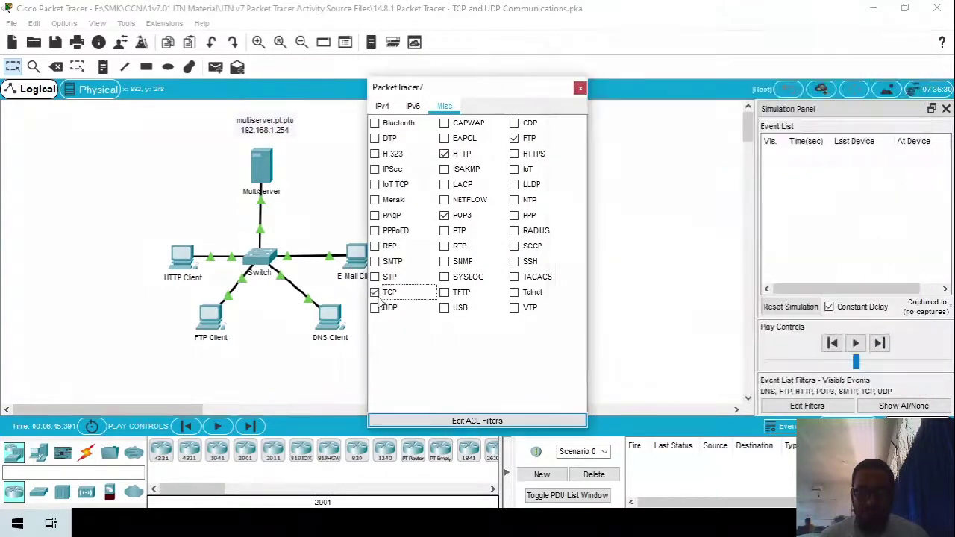
click(445, 215)
click(514, 139)
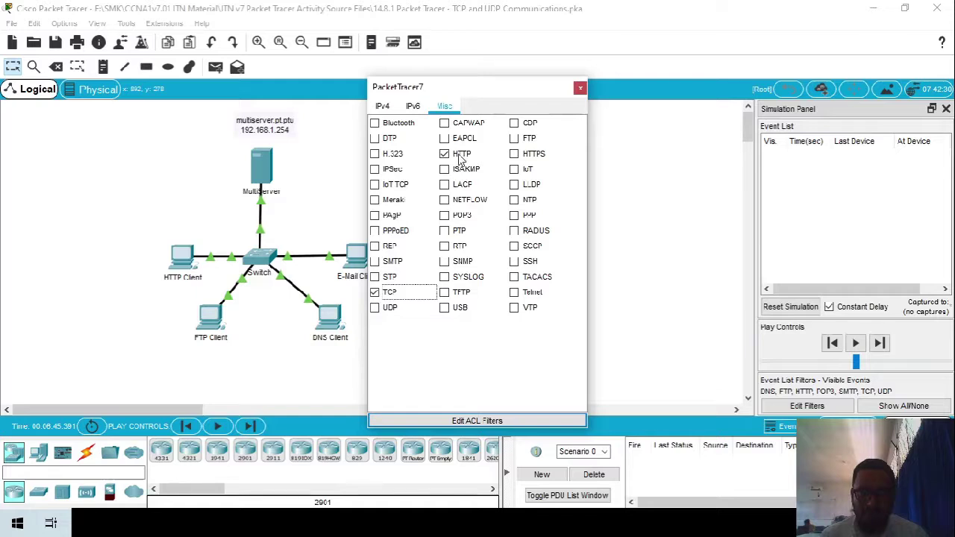
click(581, 89)
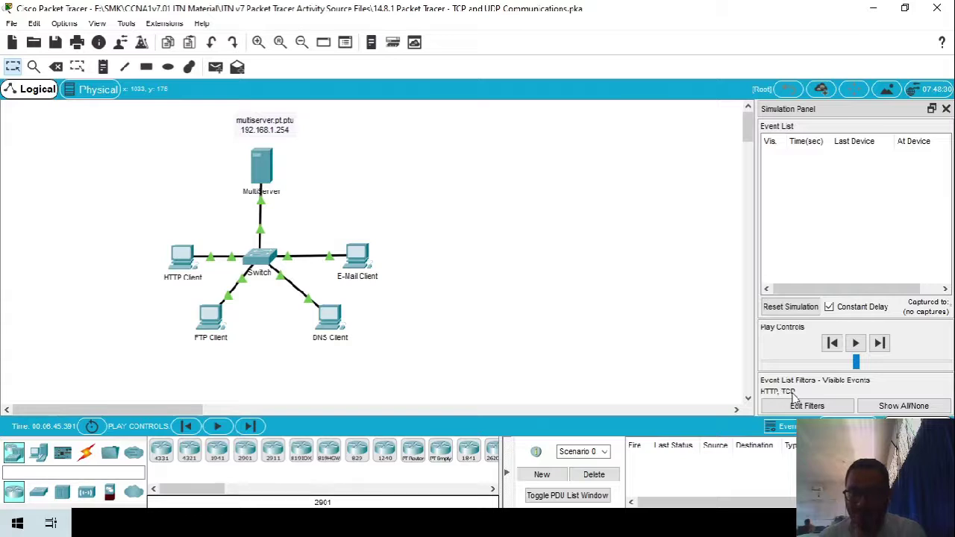
- Copy the address 192.168.1.254 from the instructions and open the Web Browser on HTTP Client in an enlarged window
key(alt+Tab)
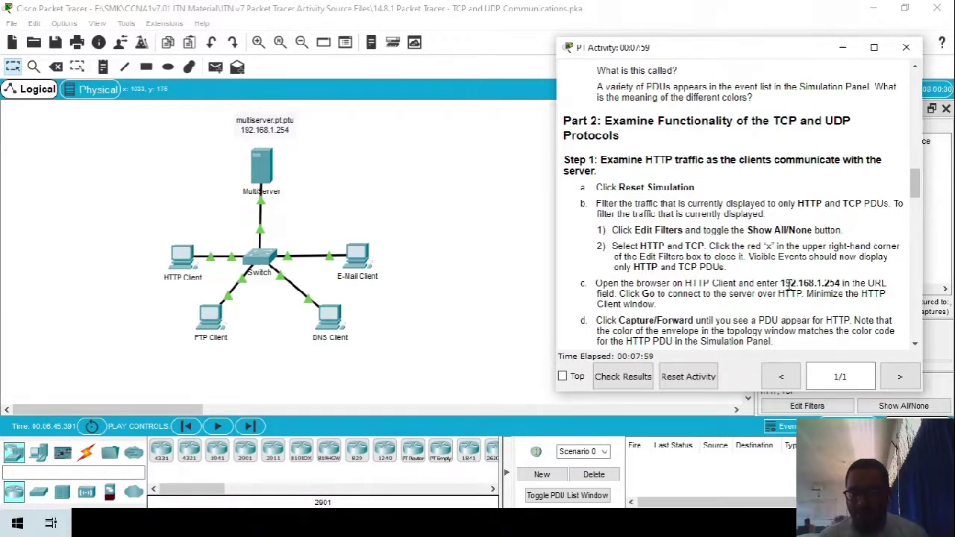
drag(782, 283, 841, 284)
key(ctrl+c)
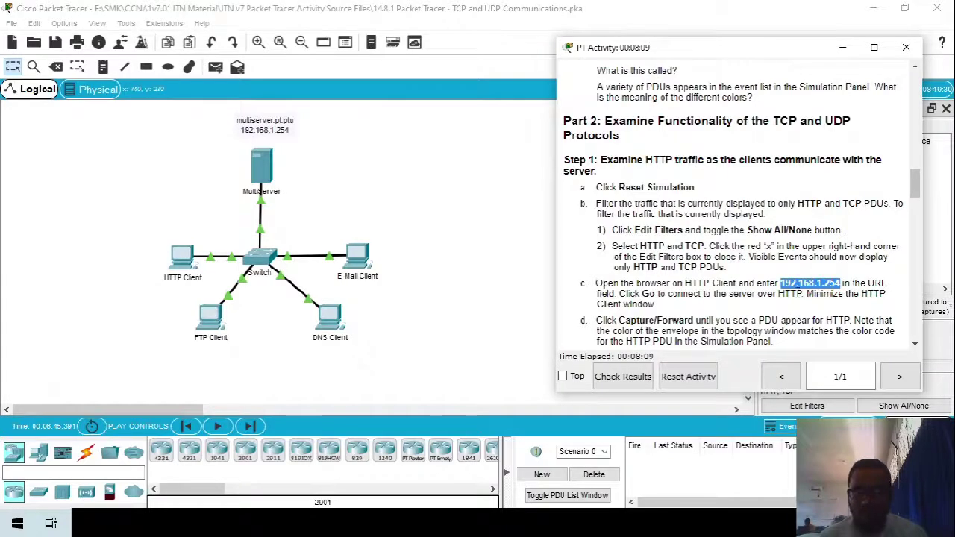
click(181, 261)
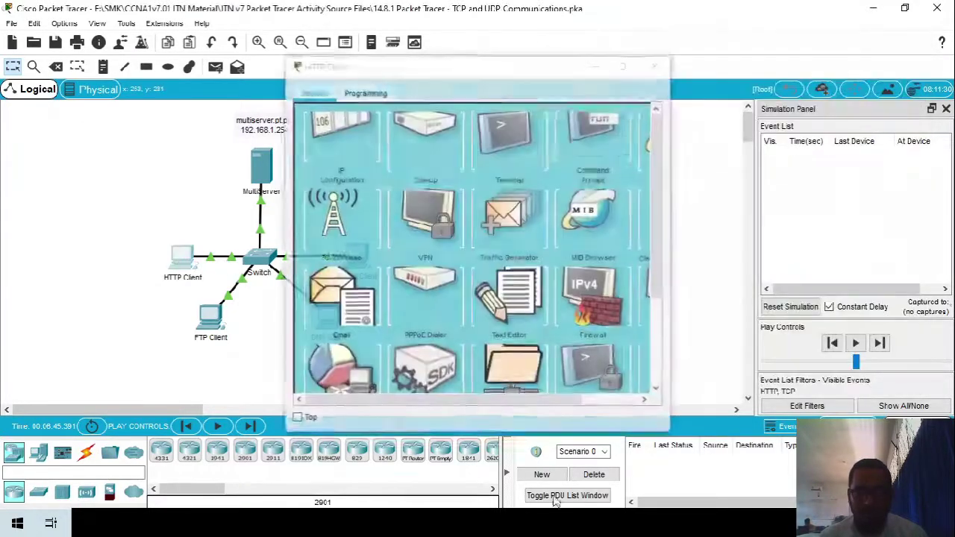
drag(498, 65, 377, 56)
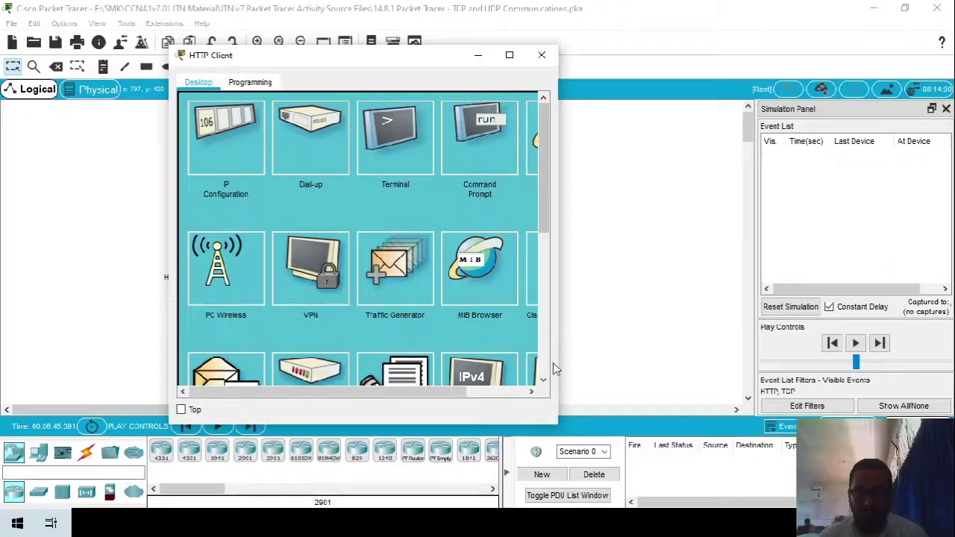
drag(554, 367, 666, 313)
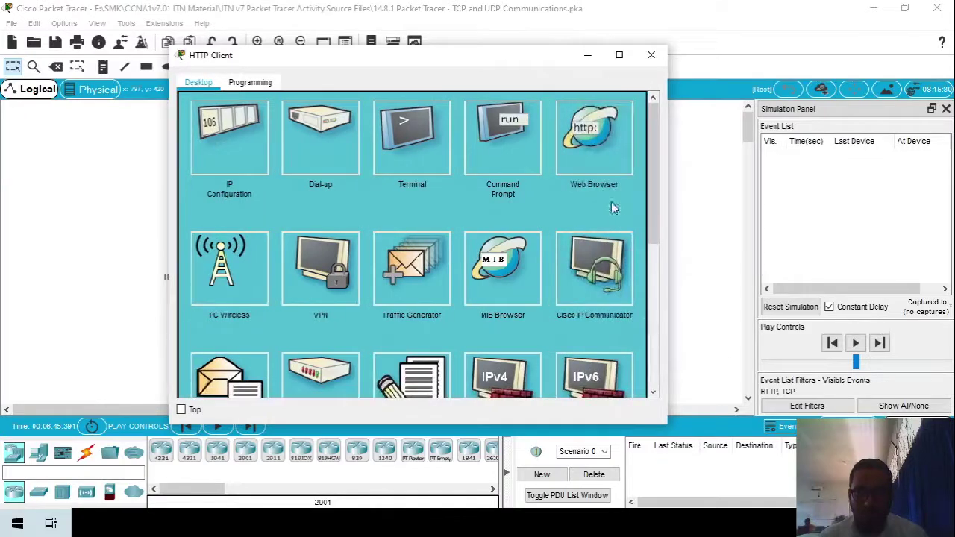
click(584, 140)
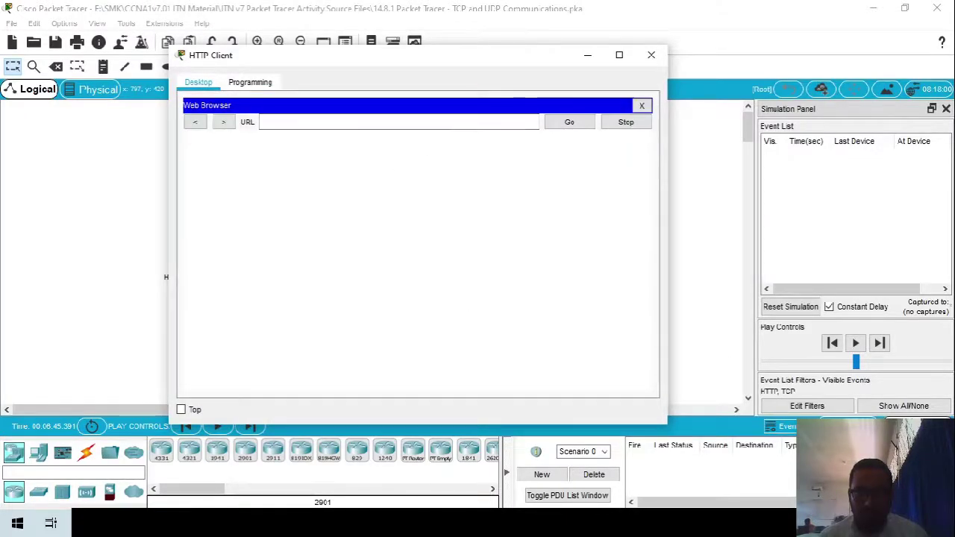
- Paste 192.168.1.254 as the URL in HTTP Client's browser and connect to the server
key(alt+Tab)
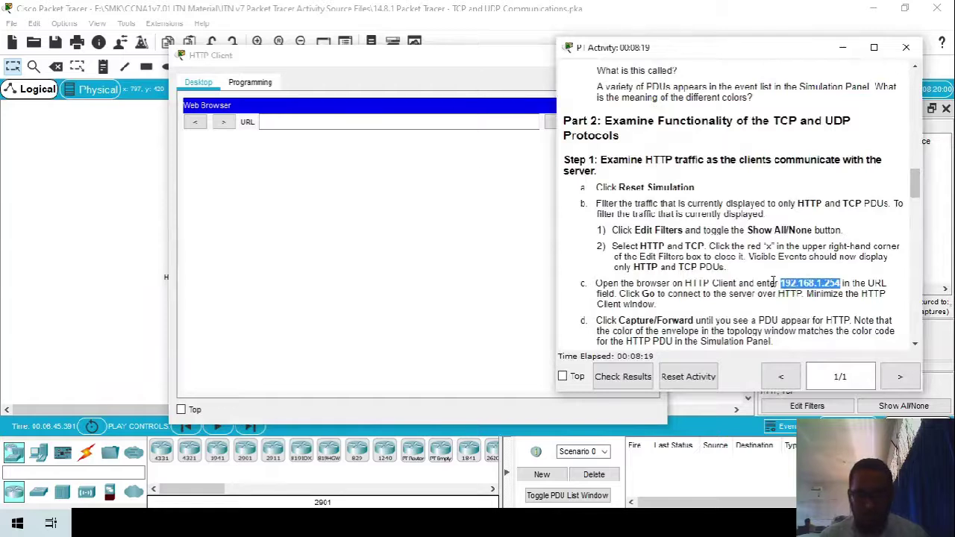
click(454, 122)
key(ctrl+v)
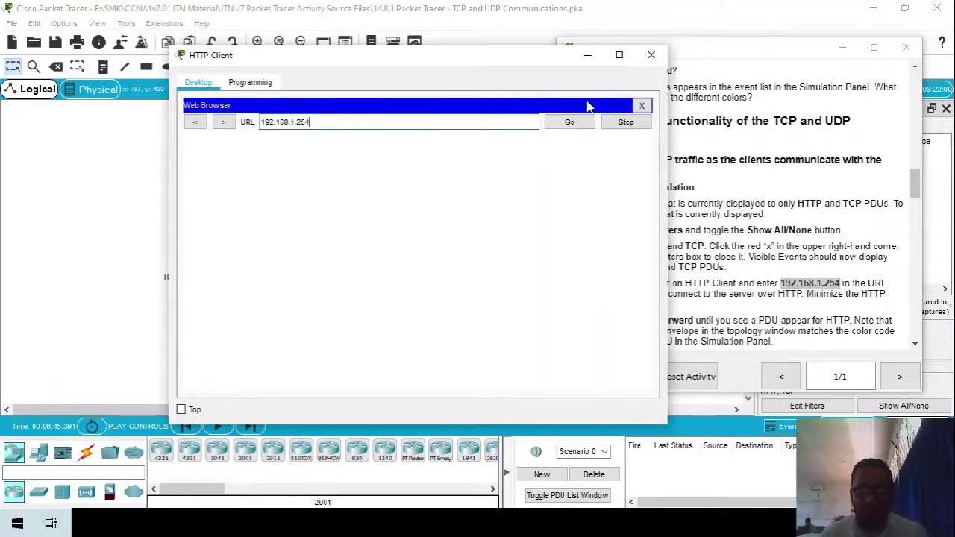
click(569, 122)
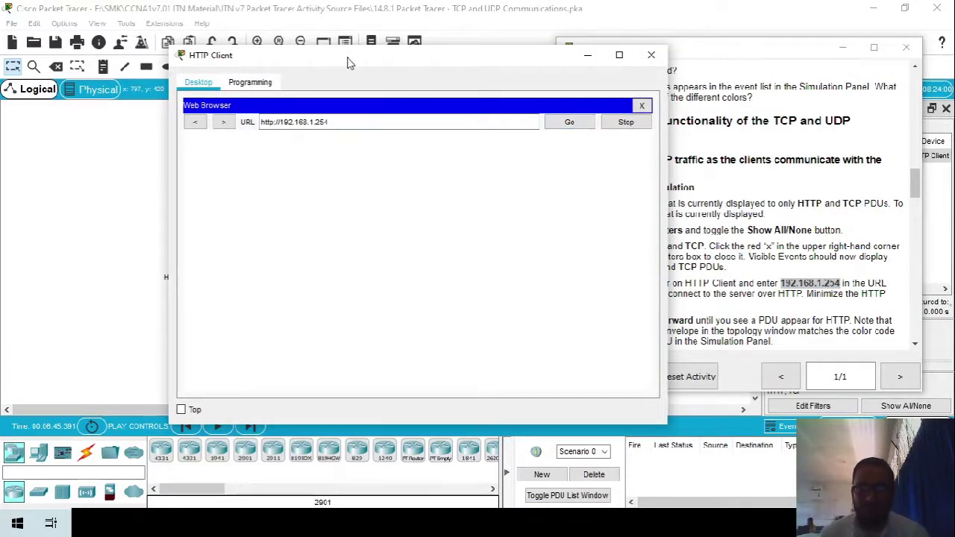
- Uncover the Simulation Panel to check the new event's device and type, and minimize the HTTP Client window
drag(467, 63, 267, 36)
drag(688, 55, 432, 38)
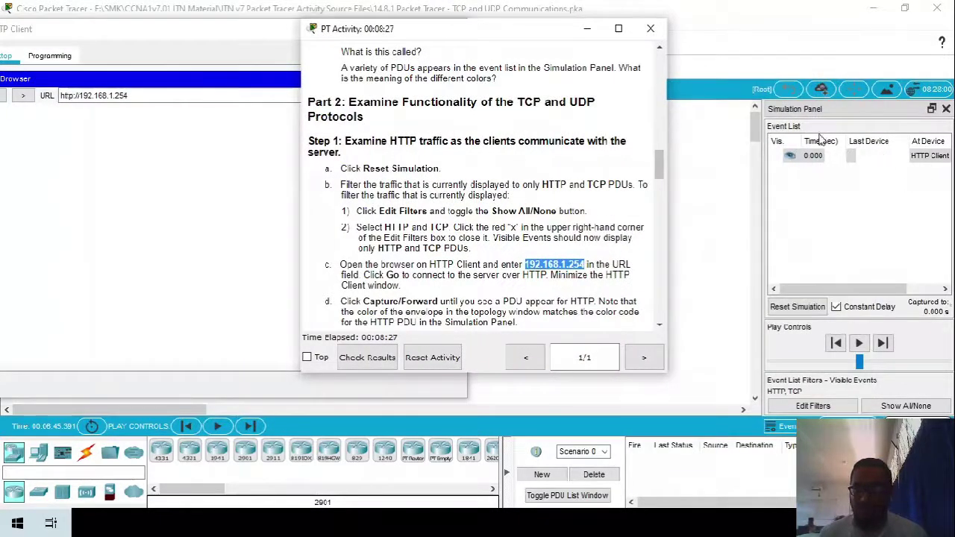
drag(895, 288, 929, 289)
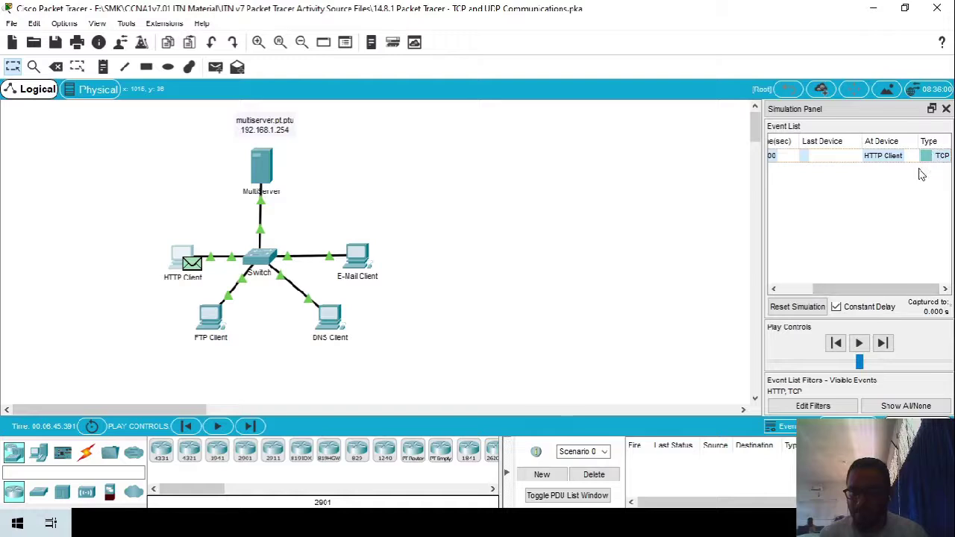
drag(877, 295, 844, 295)
click(182, 257)
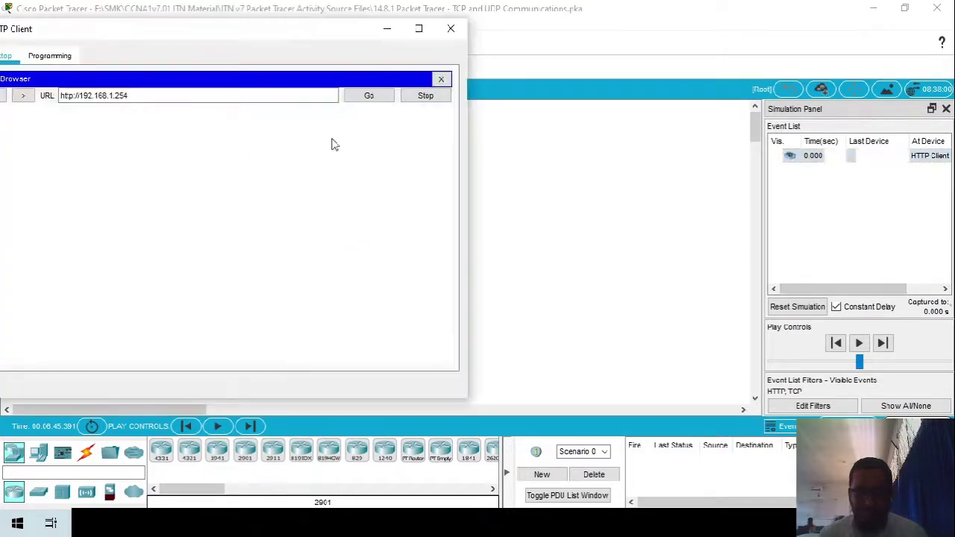
click(387, 29)
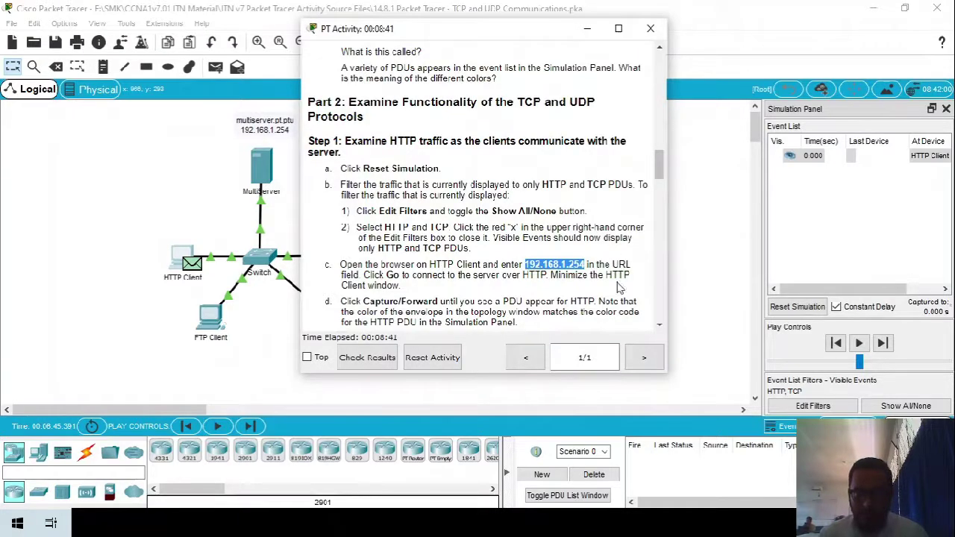
- Read Step 1d in the instructions, widen the Simulation Panel to show the Type column, and select the TCP event
scroll(366, 295, down, 2)
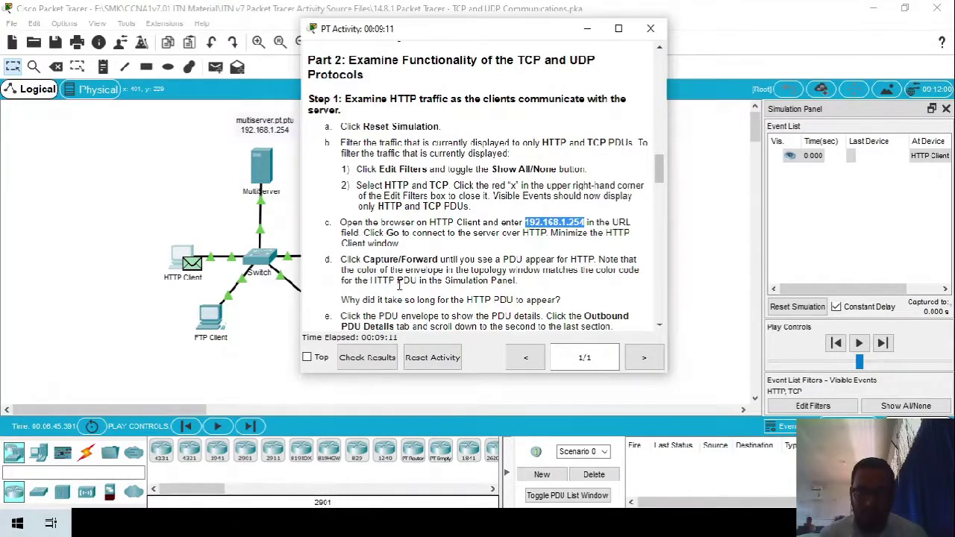
click(764, 183)
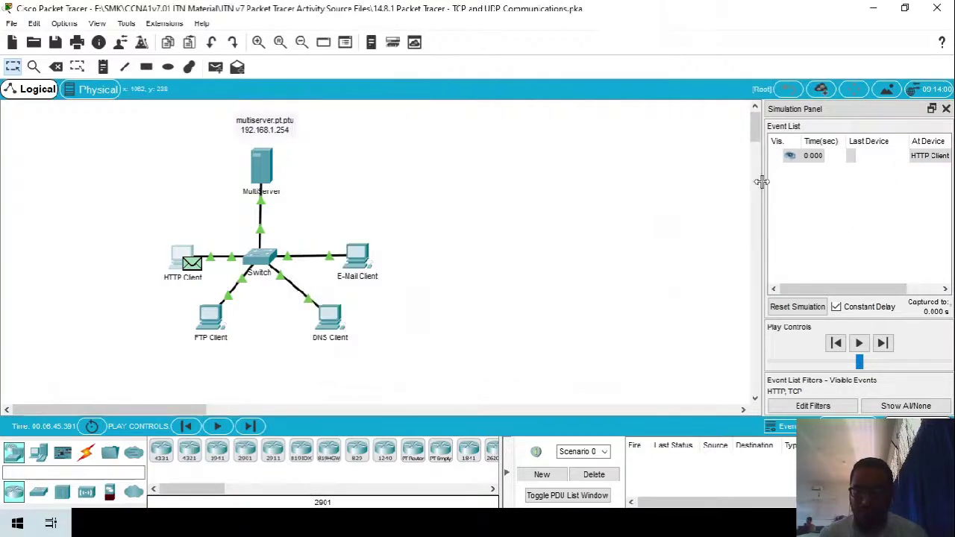
drag(763, 182, 646, 172)
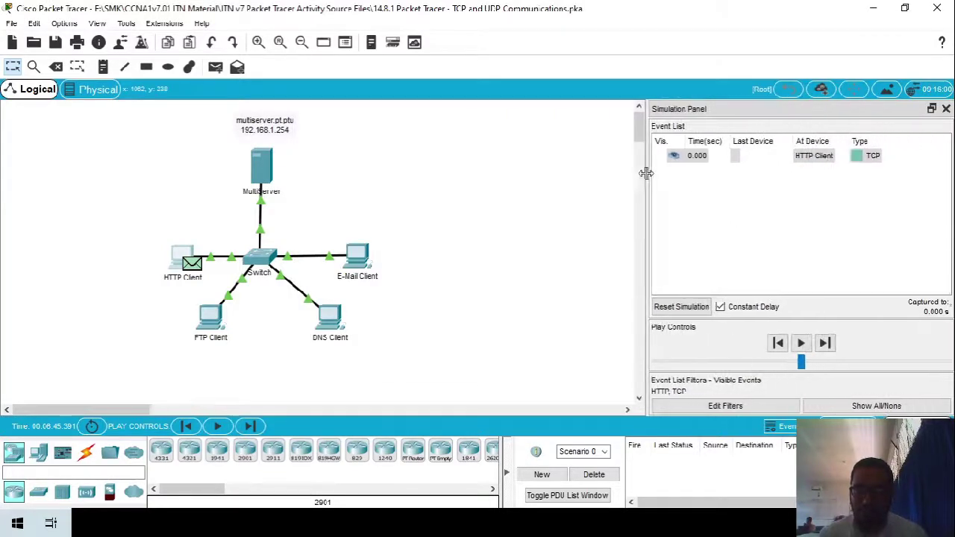
click(813, 249)
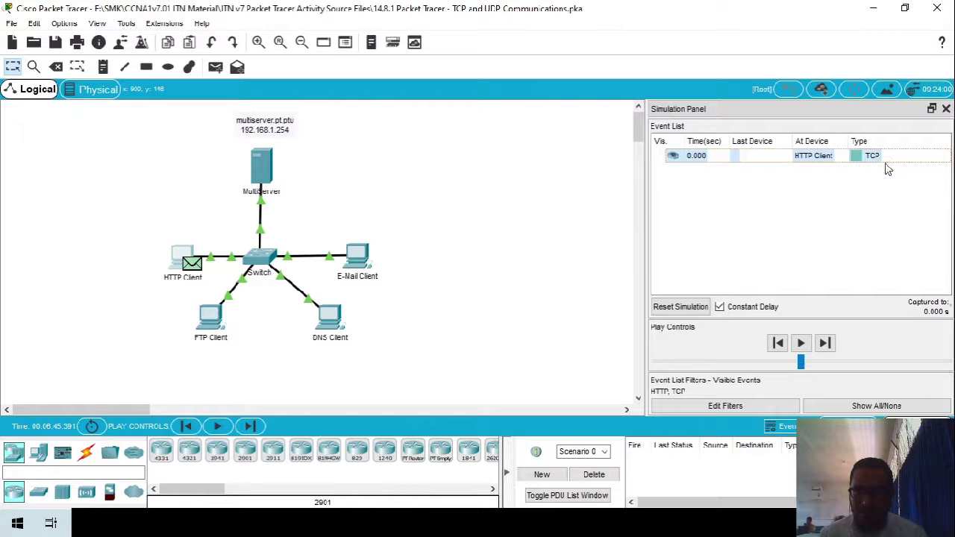
- Capture the next simulation event, then check HTTP Client's browser against Steps 1d and 1e of the instructions
click(830, 348)
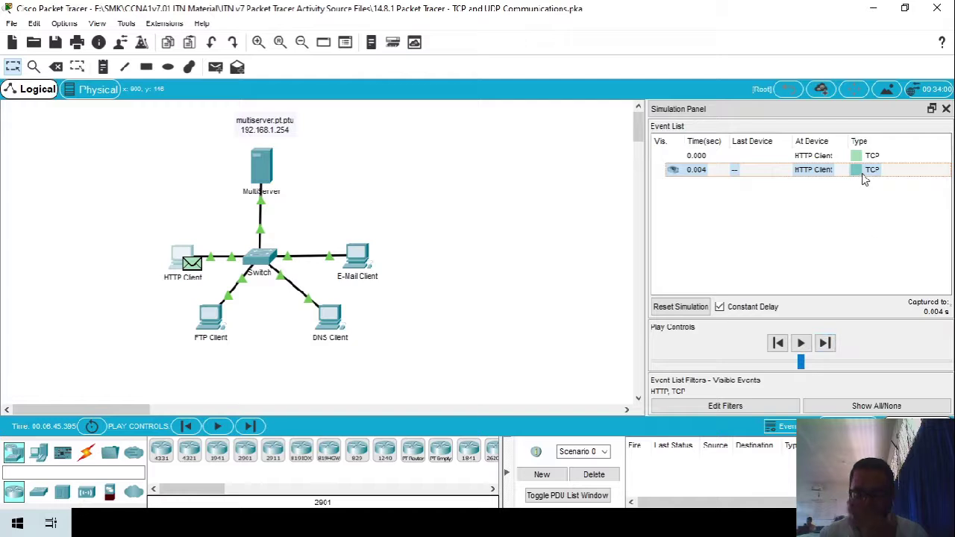
click(183, 258)
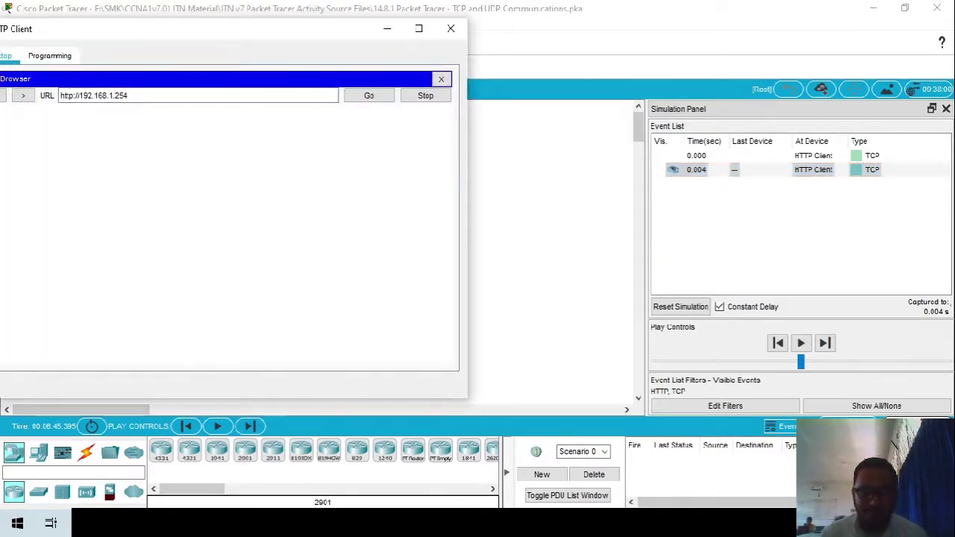
click(388, 28)
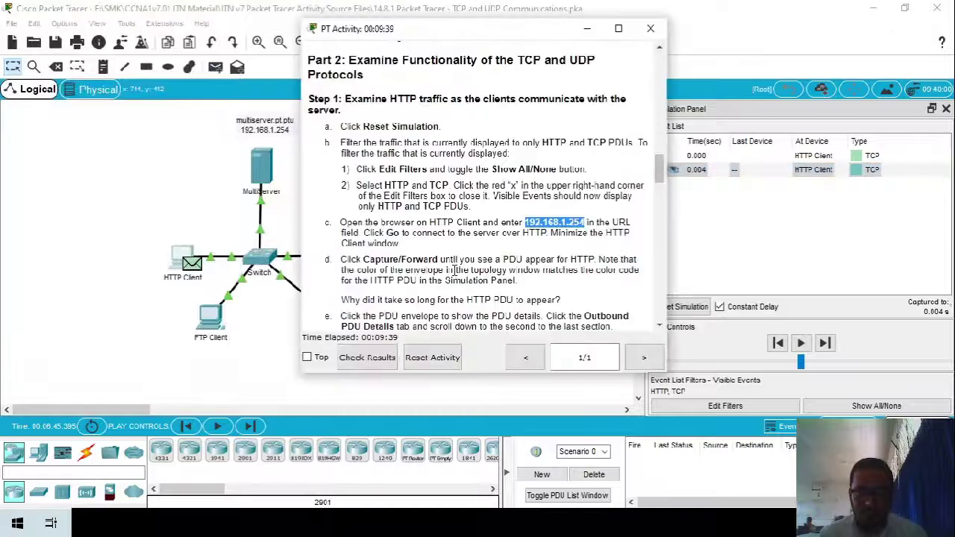
scroll(489, 315, down, 1)
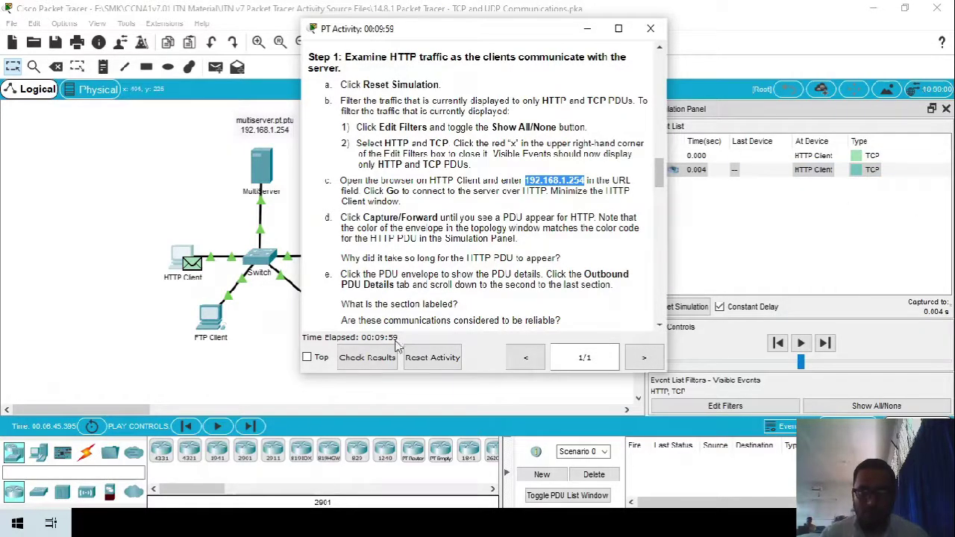
- Open the outbound PDU details of the envelope at HTTP Client and arrange them beside the activity instructions
click(193, 263)
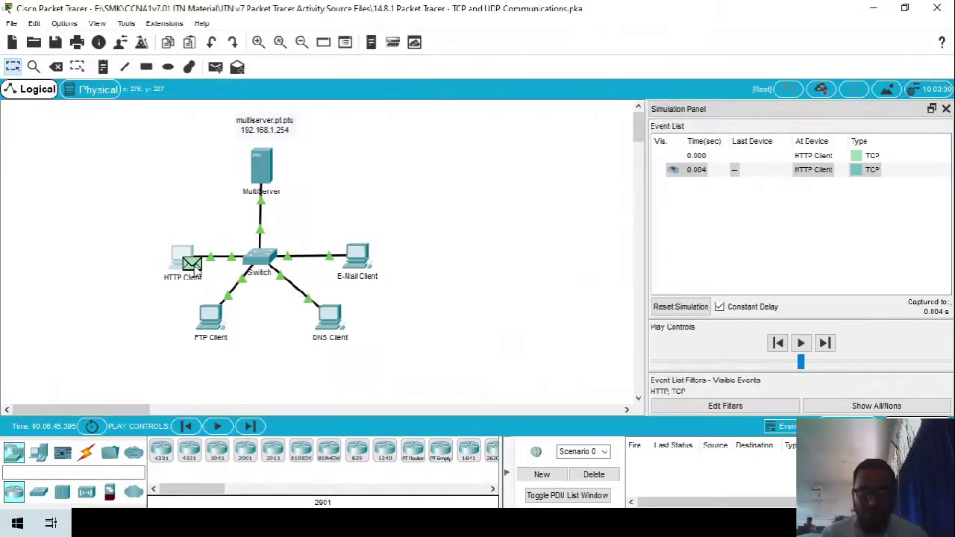
drag(402, 68, 451, 49)
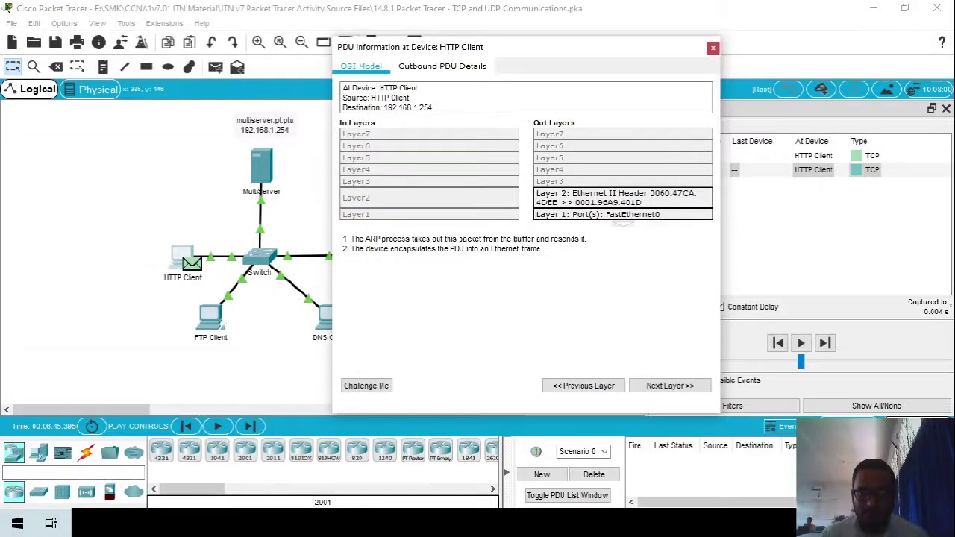
key(alt+Tab)
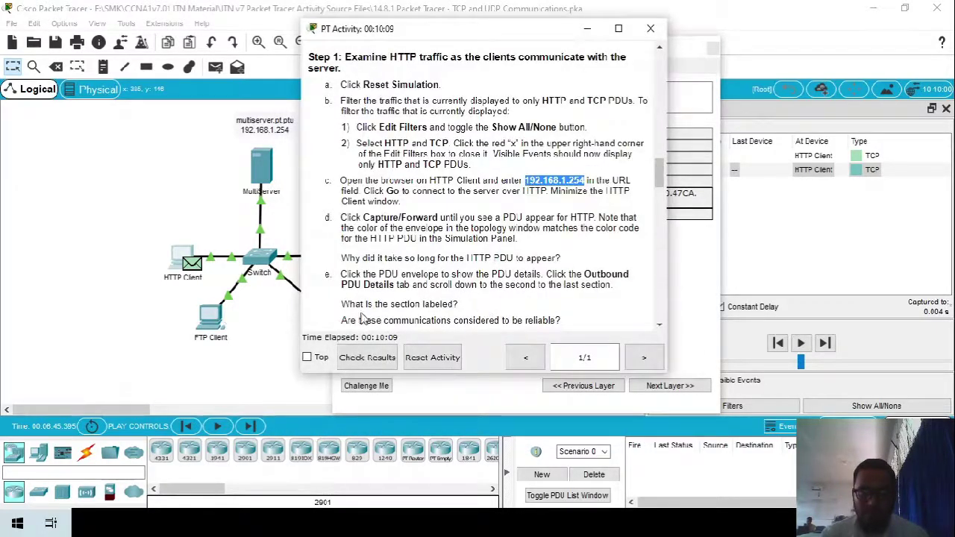
drag(470, 41, 243, 78)
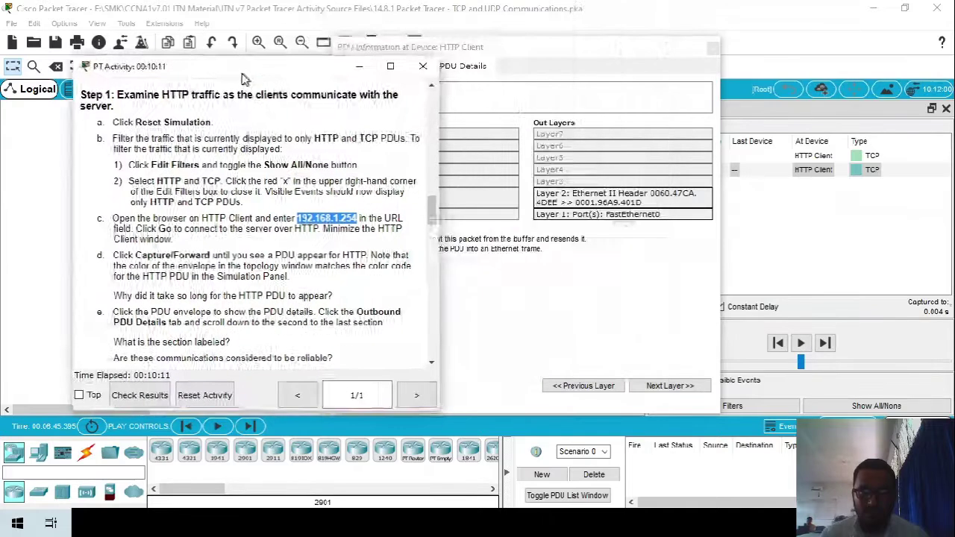
click(359, 66)
click(463, 66)
drag(418, 47, 558, 55)
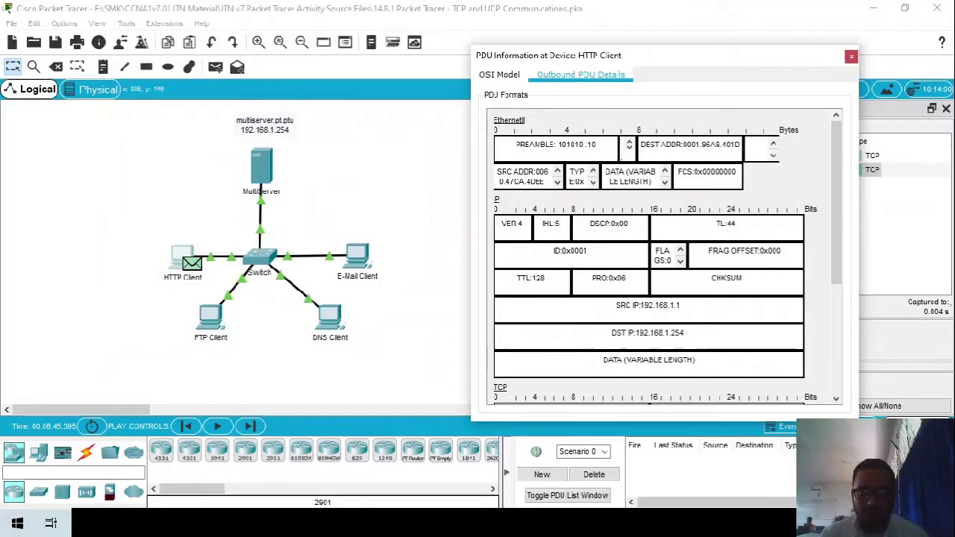
key(alt+Tab)
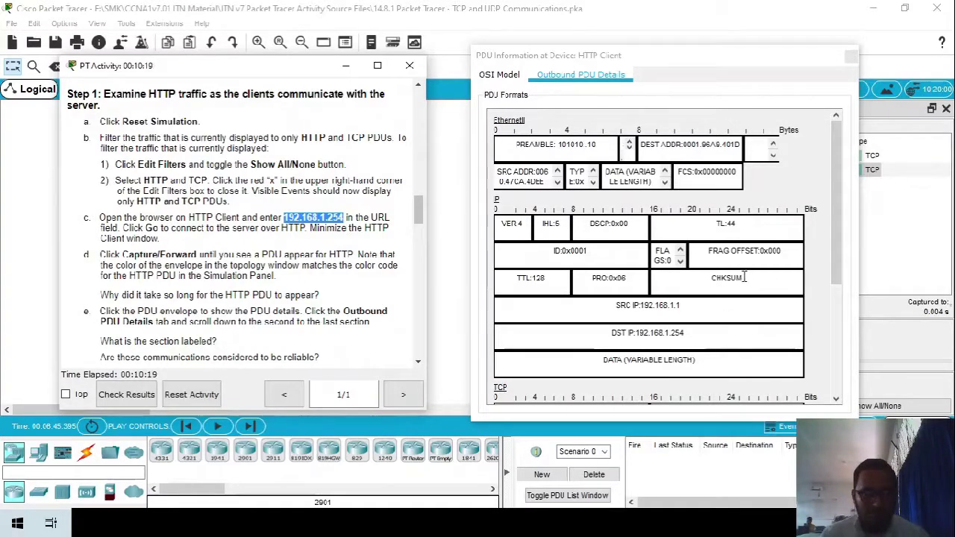
- Examine the TCP section of HTTP Client's outbound PDU to answer the Step 1e questions on its label and reliability
scroll(731, 298, down, 5)
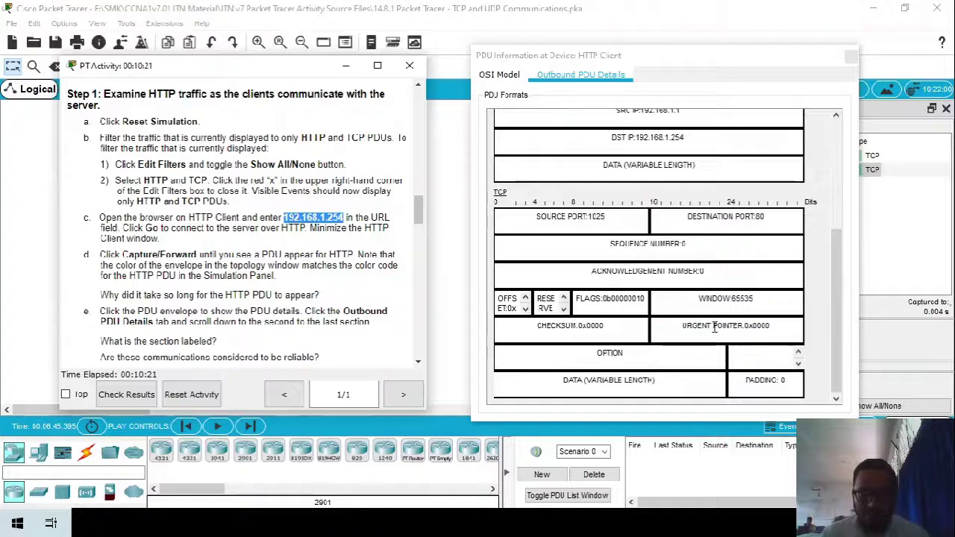
scroll(721, 336, up, 1)
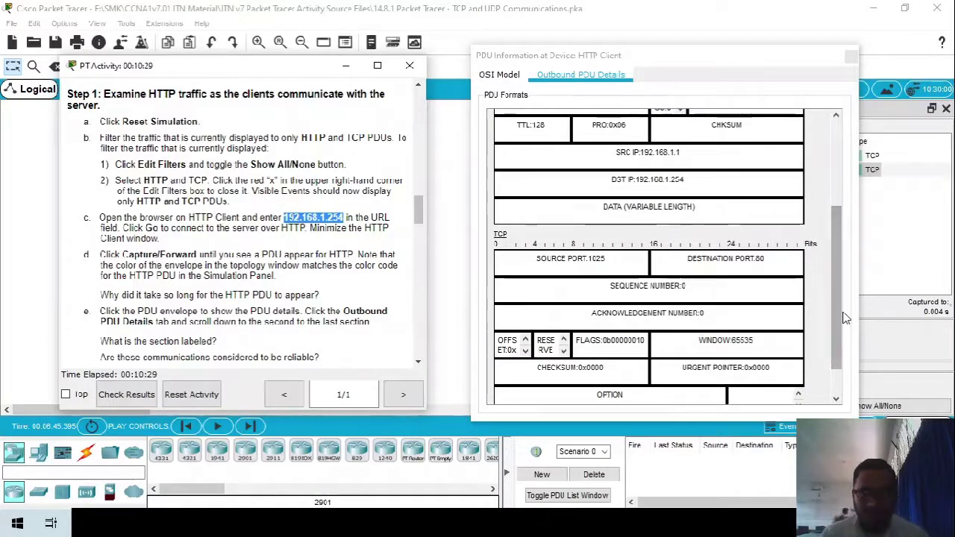
scroll(723, 321, down, 1)
scroll(737, 313, up, 1)
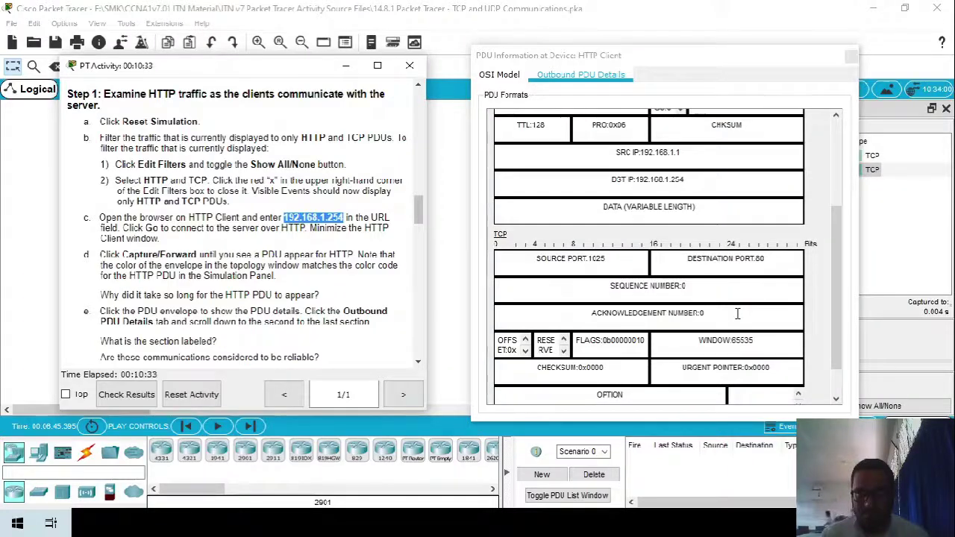
scroll(737, 313, up, 3)
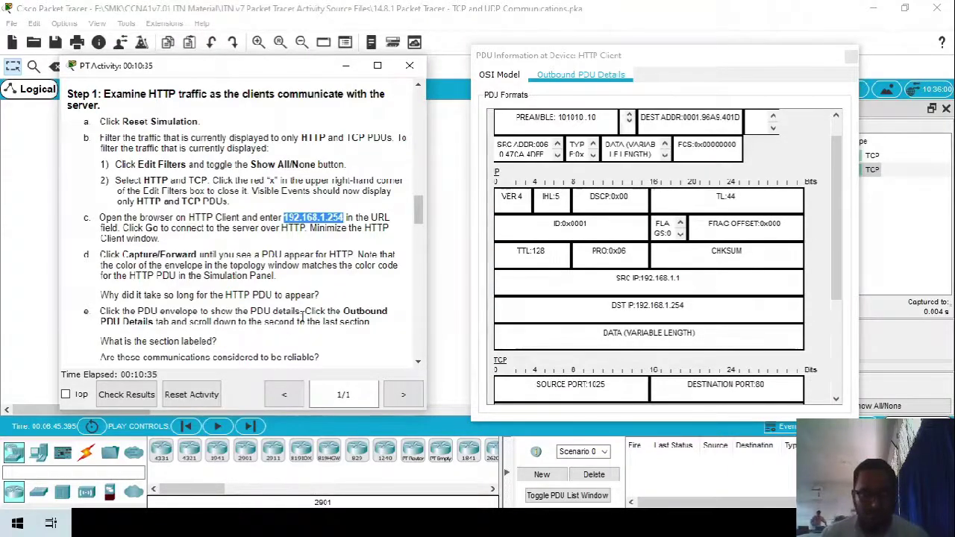
scroll(302, 315, down, 1)
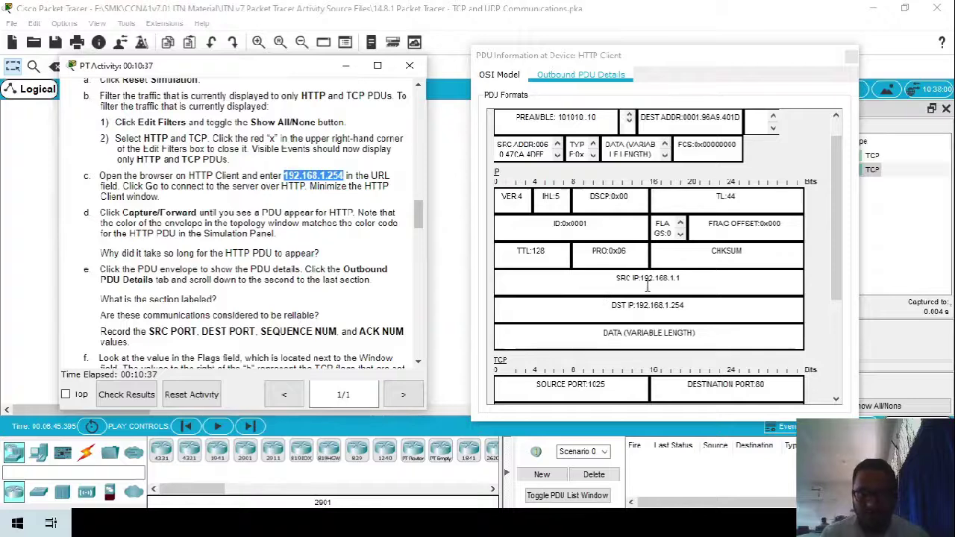
scroll(648, 285, down, 3)
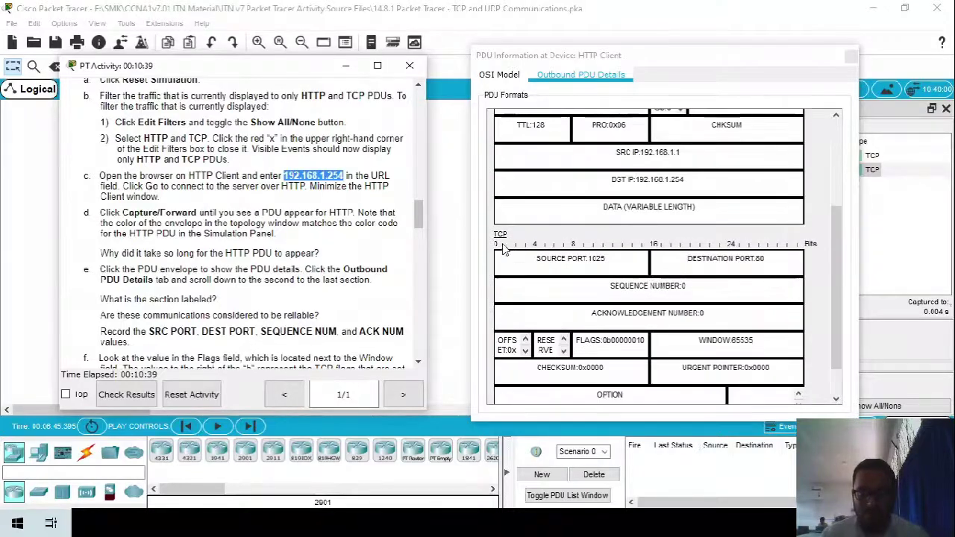
drag(667, 55, 574, 36)
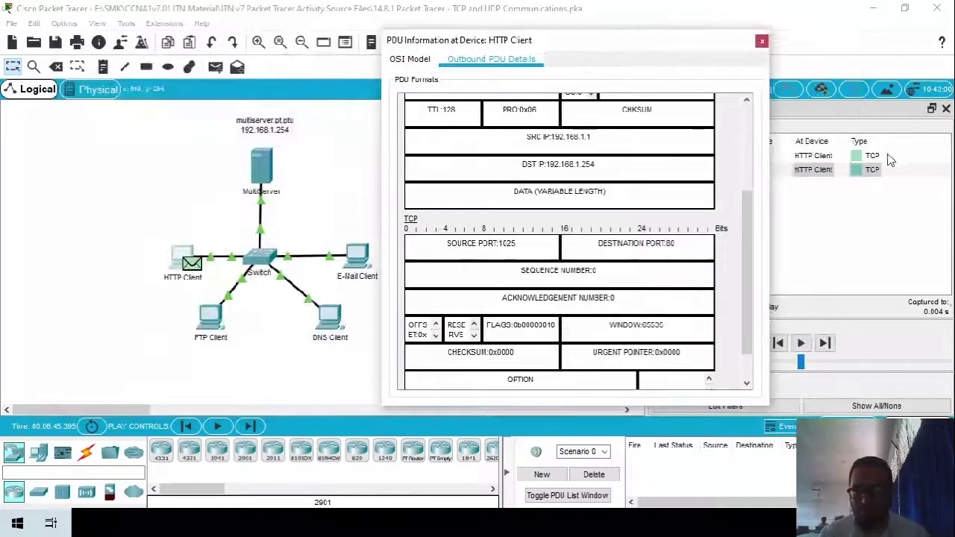
scroll(515, 223, down, 1)
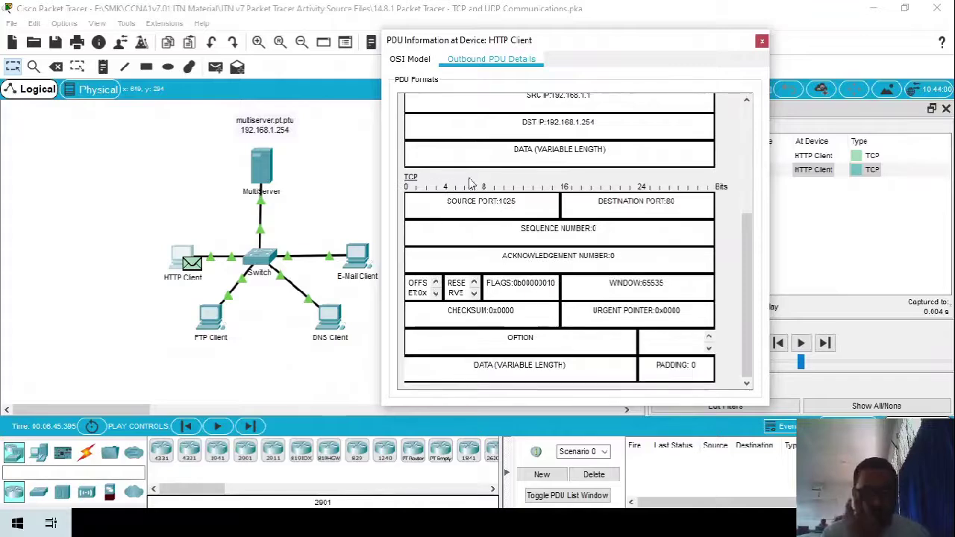
- Check the source port, destination port, sequence number and acknowledgement number in the TCP section for Step 1e
click(125, 333)
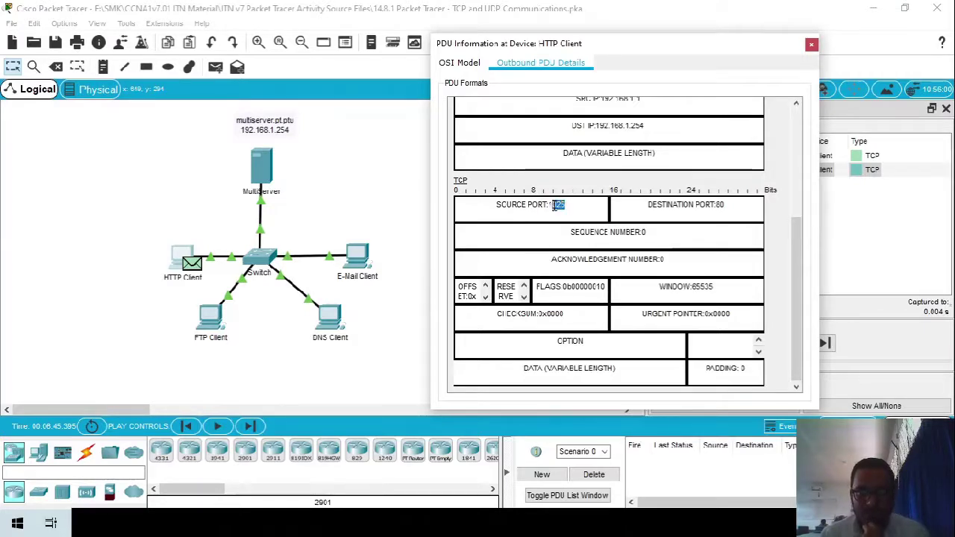
drag(553, 208, 552, 206)
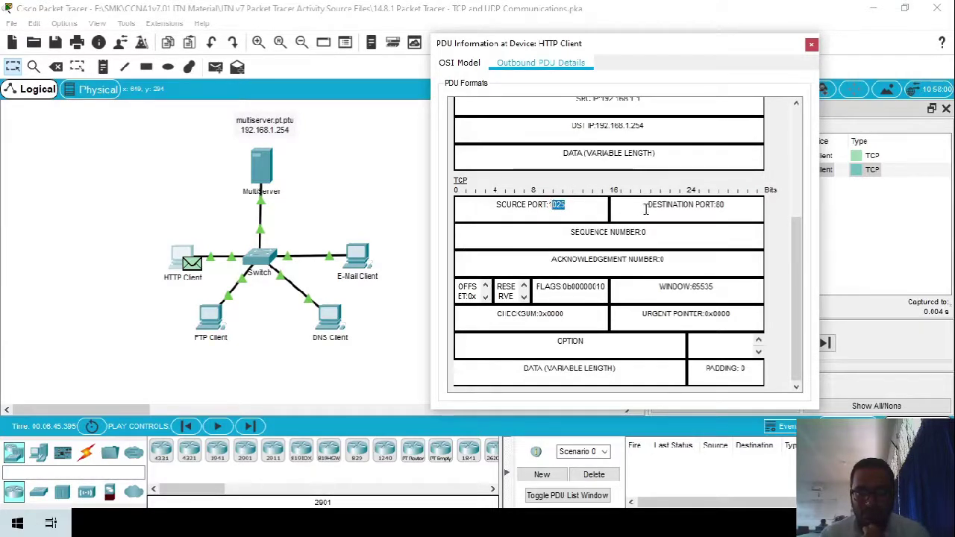
click(183, 257)
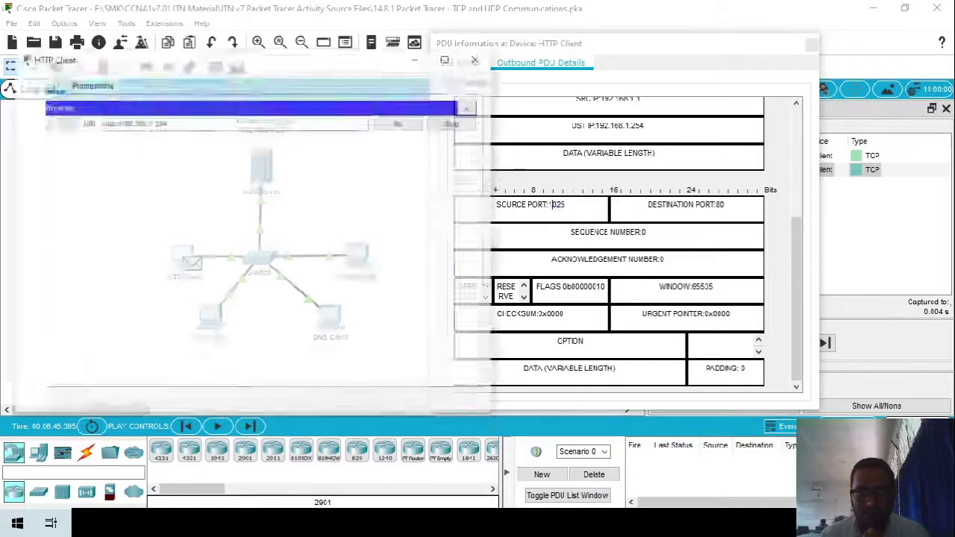
click(387, 30)
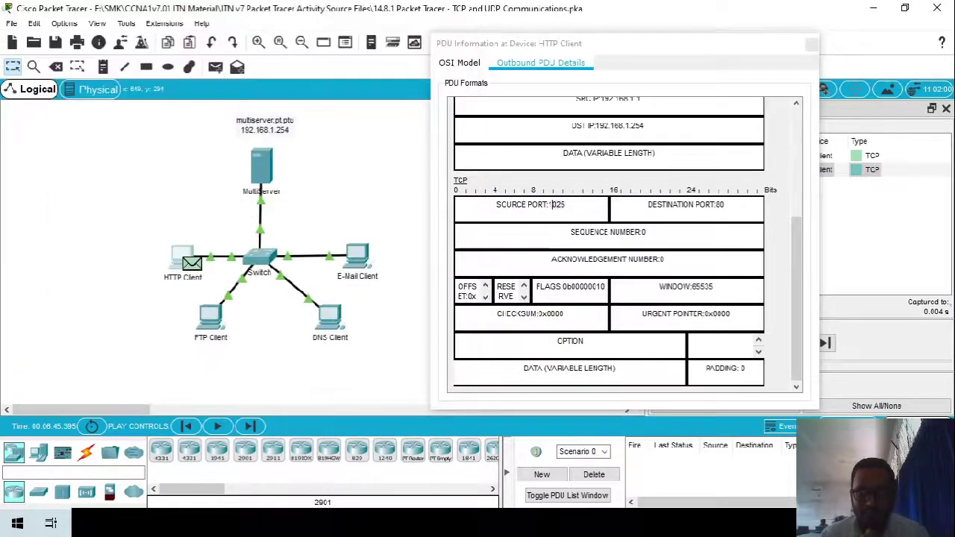
scroll(291, 232, down, 2)
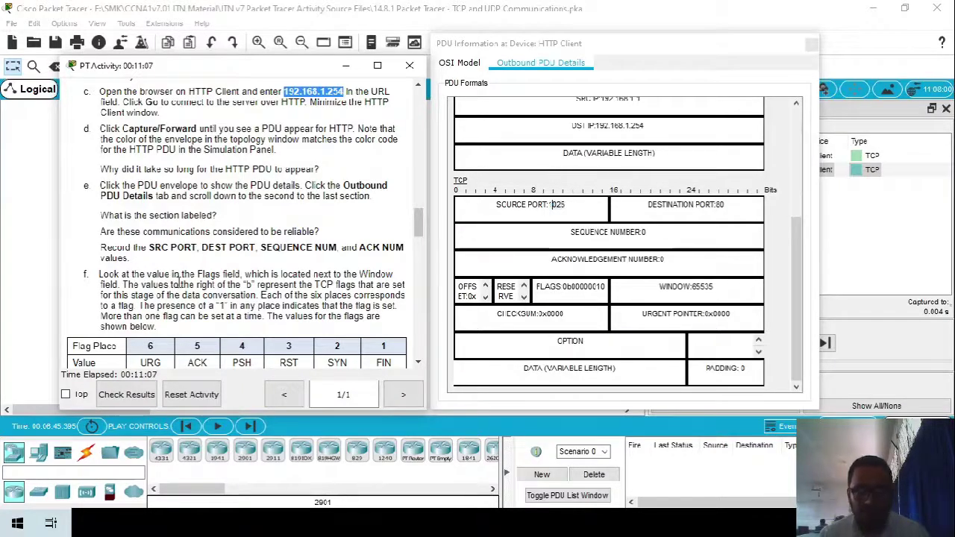
click(564, 293)
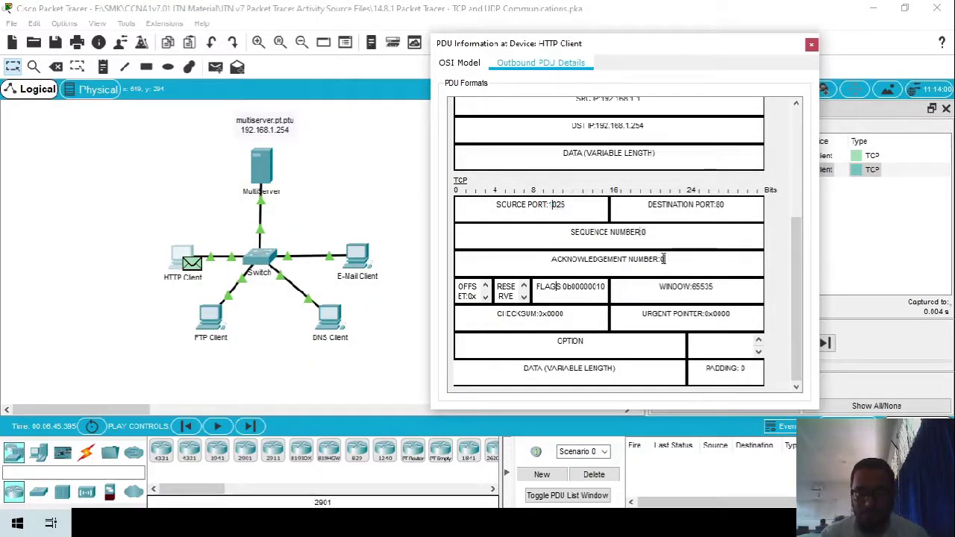
drag(665, 259, 547, 258)
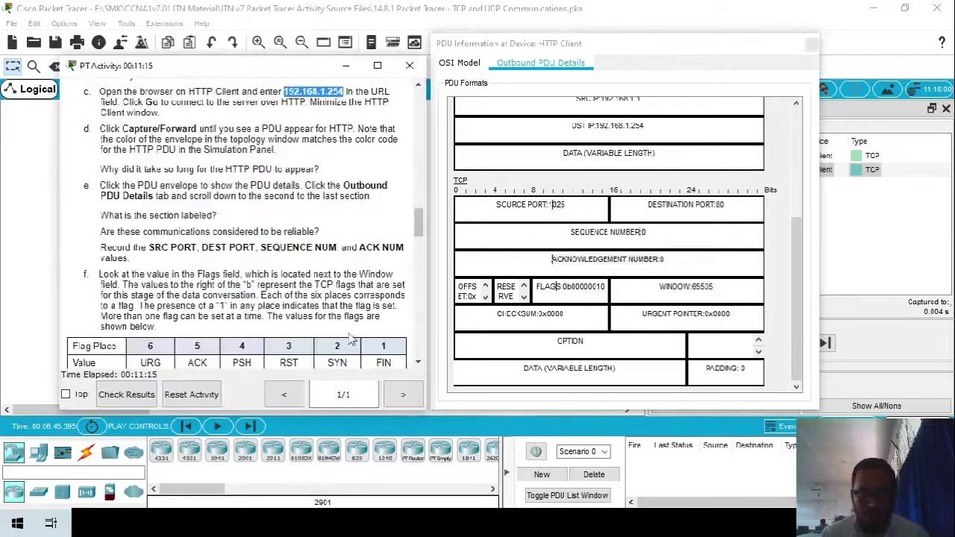
- Read the flag table in Step 1f and compare it with the last bits of the TCP Flags field
key(alt+Tab)
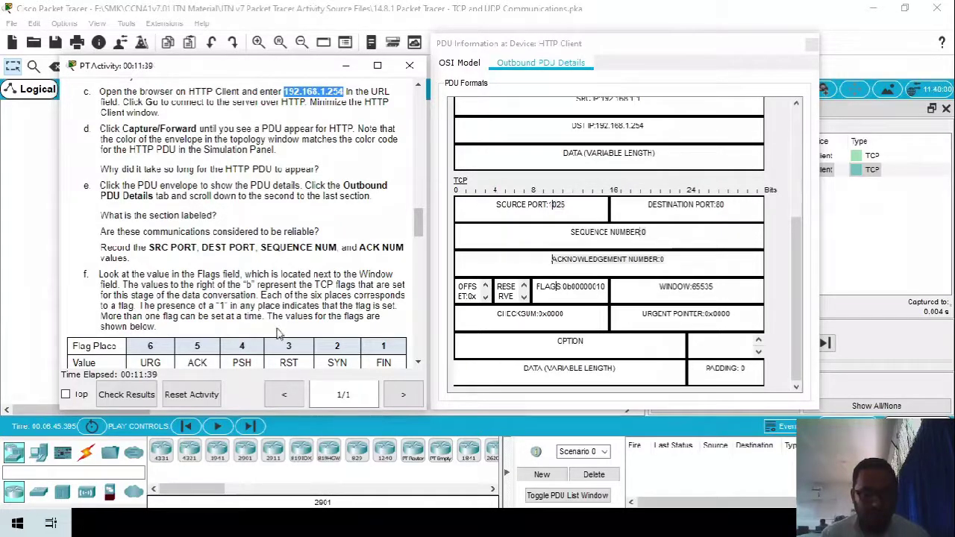
scroll(246, 332, down, 3)
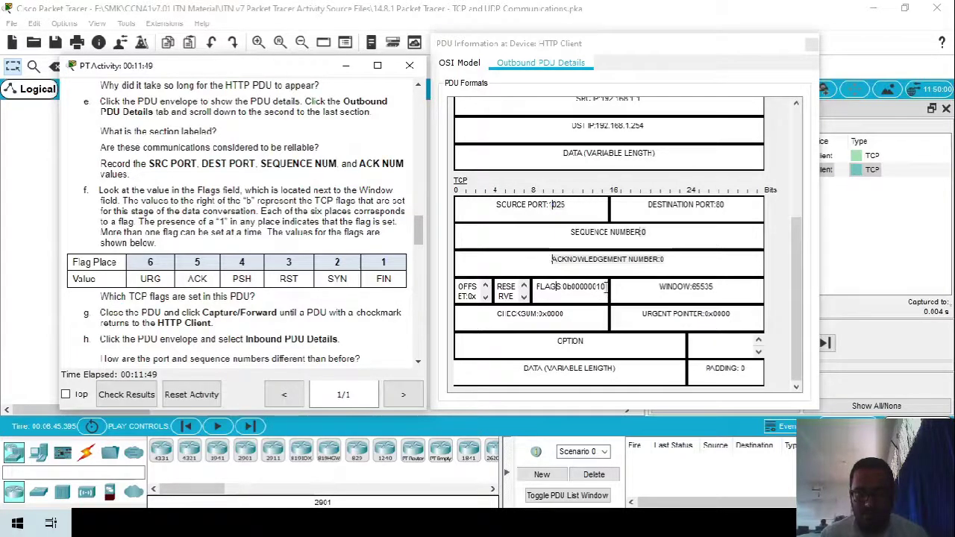
drag(606, 286, 595, 287)
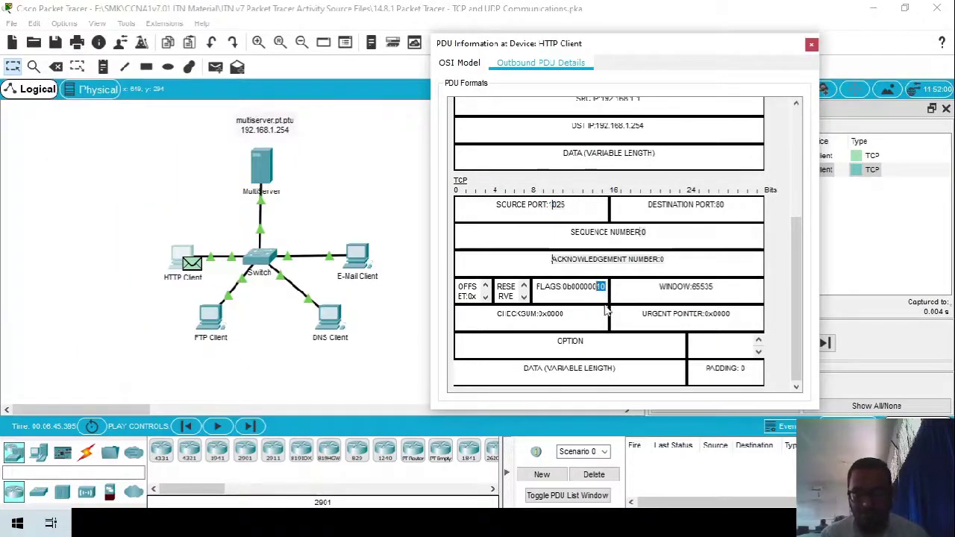
scroll(608, 309, up, 2)
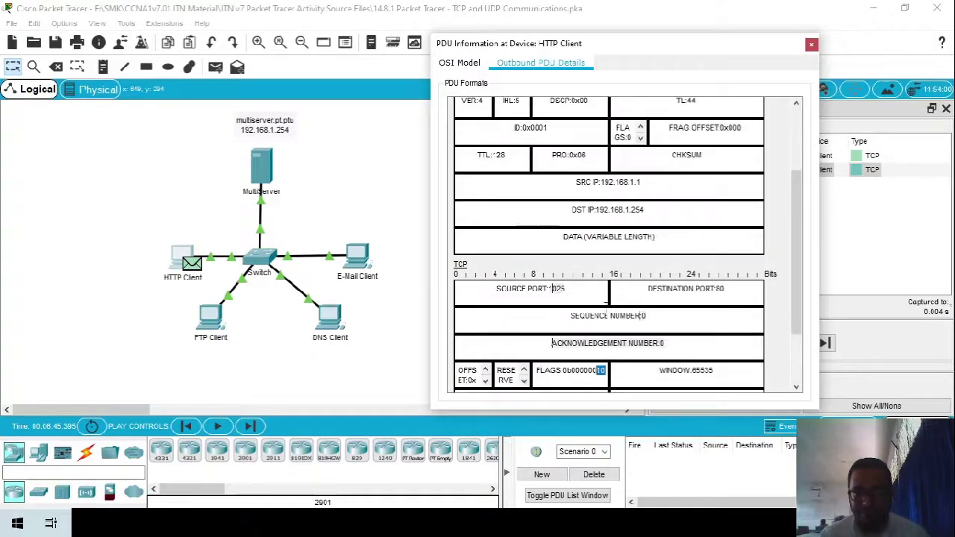
scroll(606, 305, down, 2)
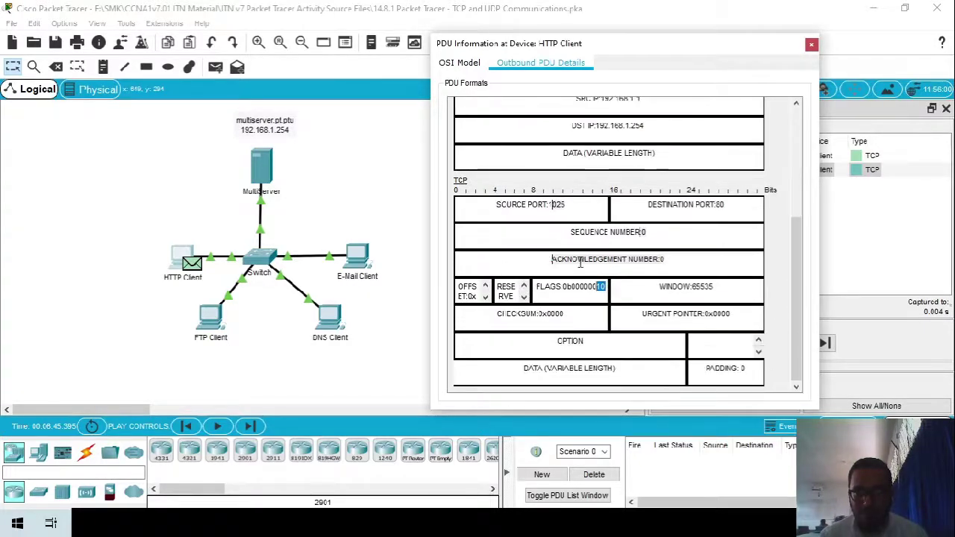
click(650, 439)
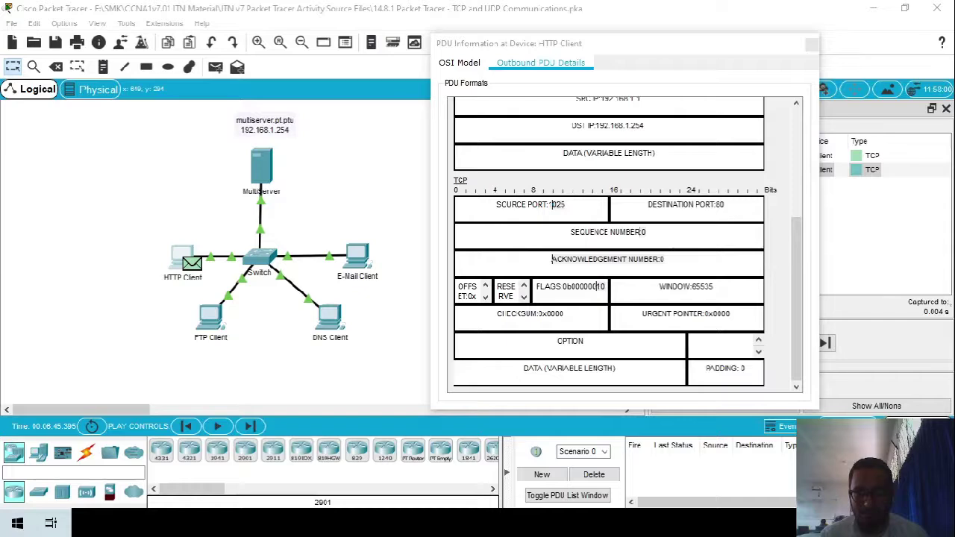
key(alt+Tab)
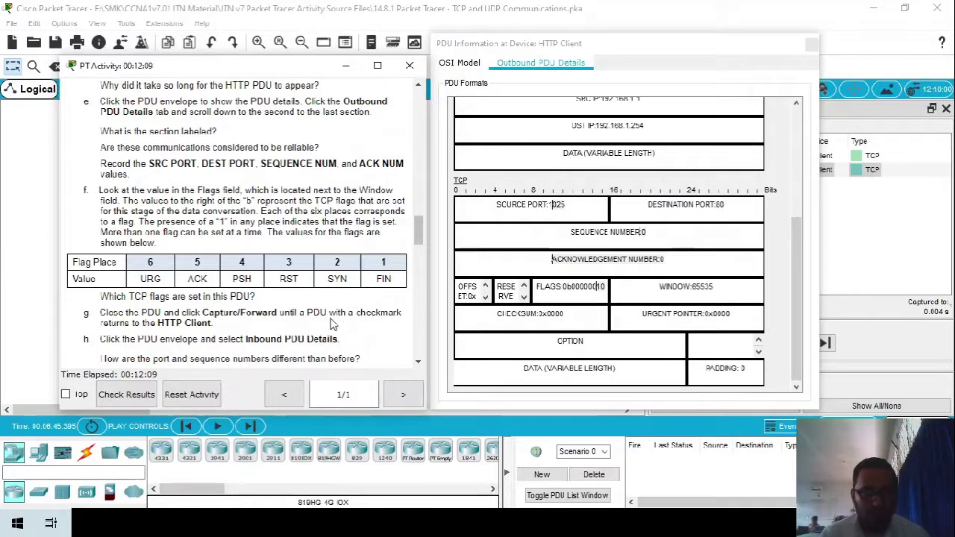
- Recheck the TCP Flags and option fields and close the PDU information for HTTP Client, as Step 1g requires
click(613, 297)
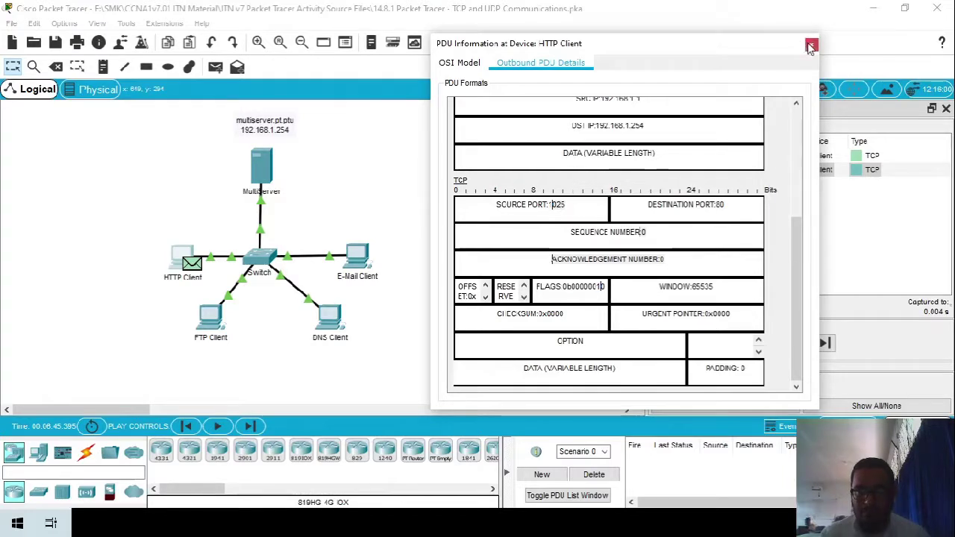
click(759, 353)
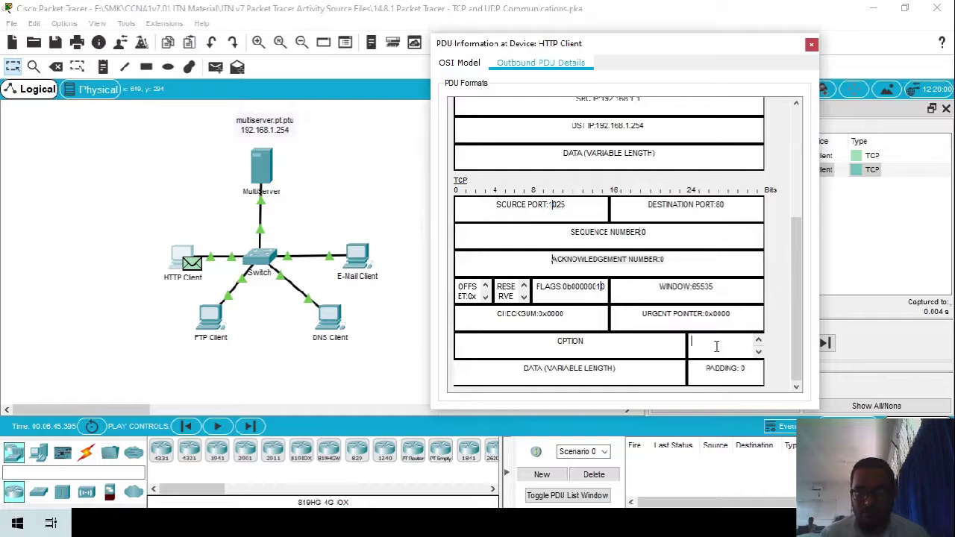
click(811, 46)
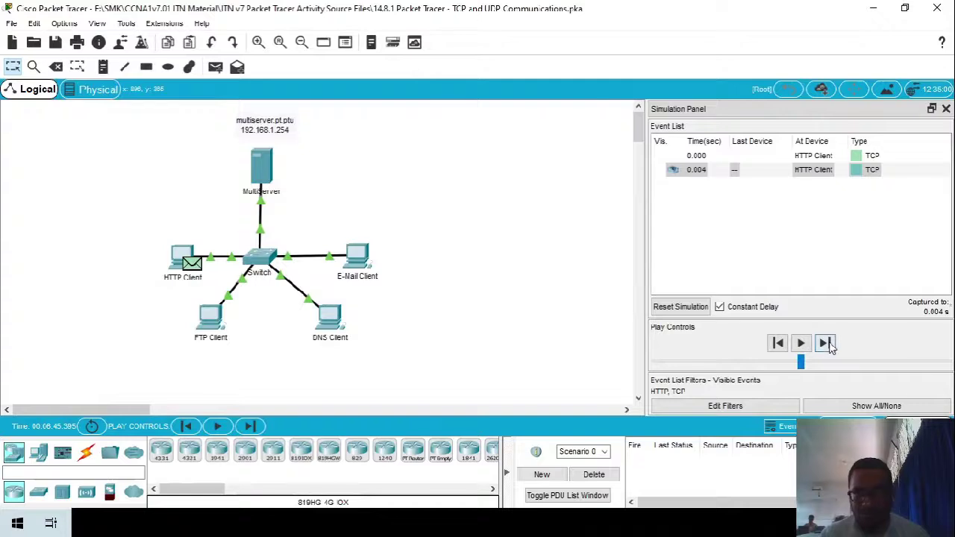
- Advance the simulation one event at a time until a checkmarked TCP PDU returns to HTTP Client
click(826, 343)
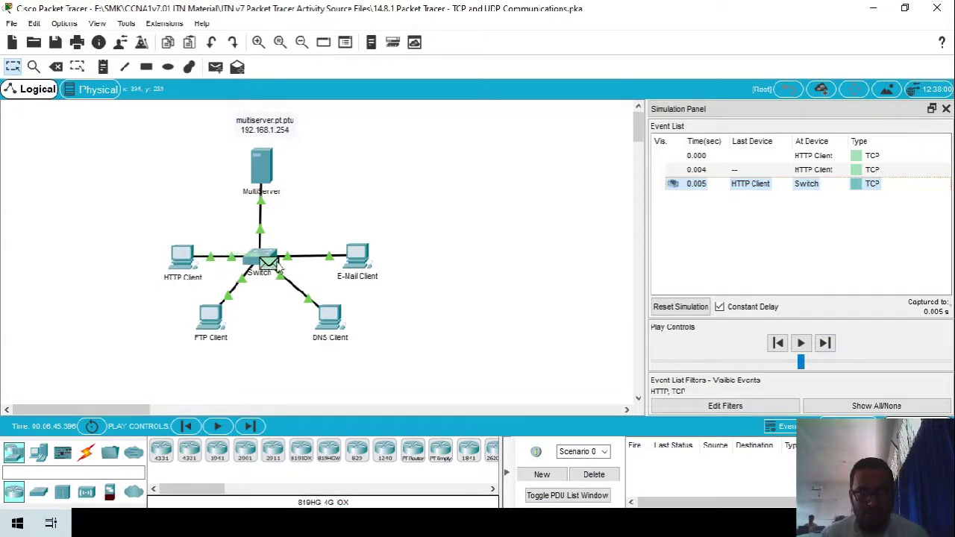
mouse_move(277, 268)
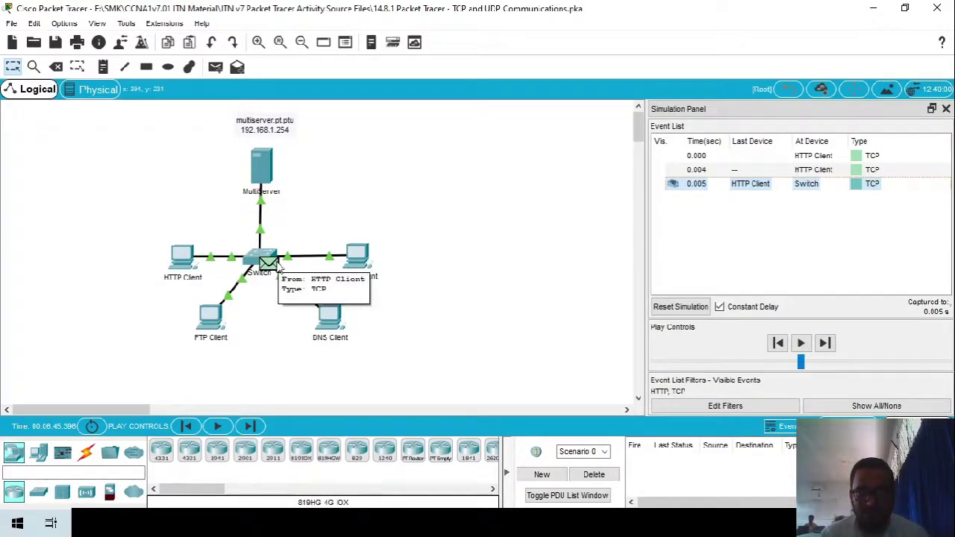
click(826, 343)
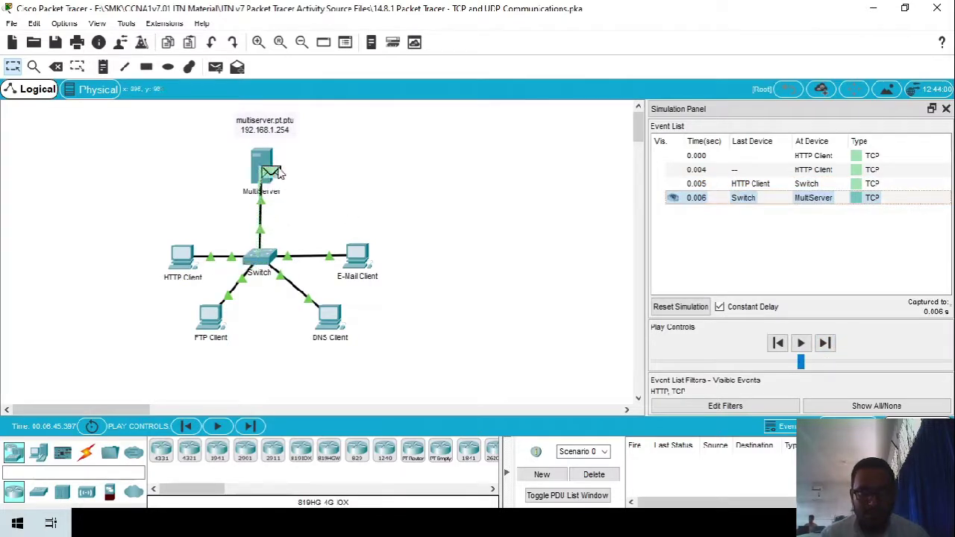
click(830, 348)
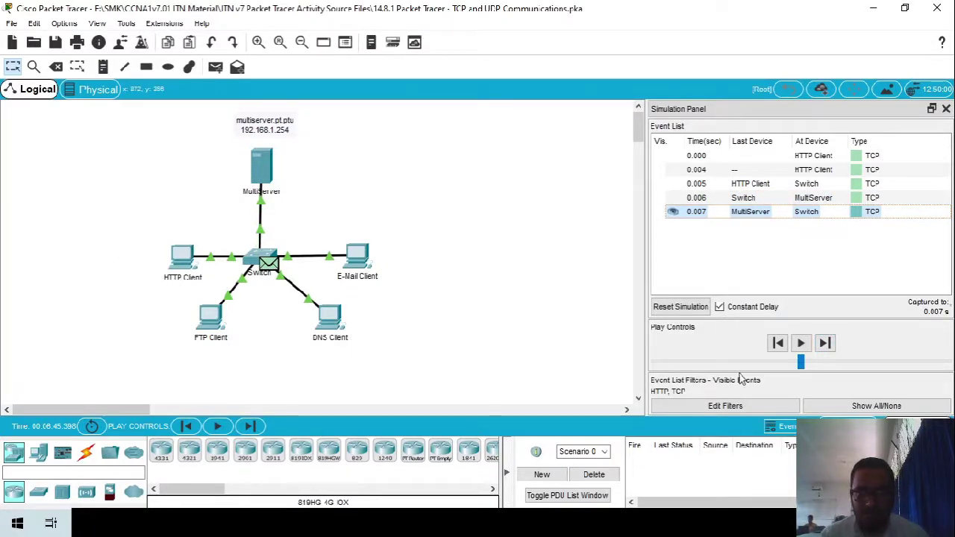
click(824, 344)
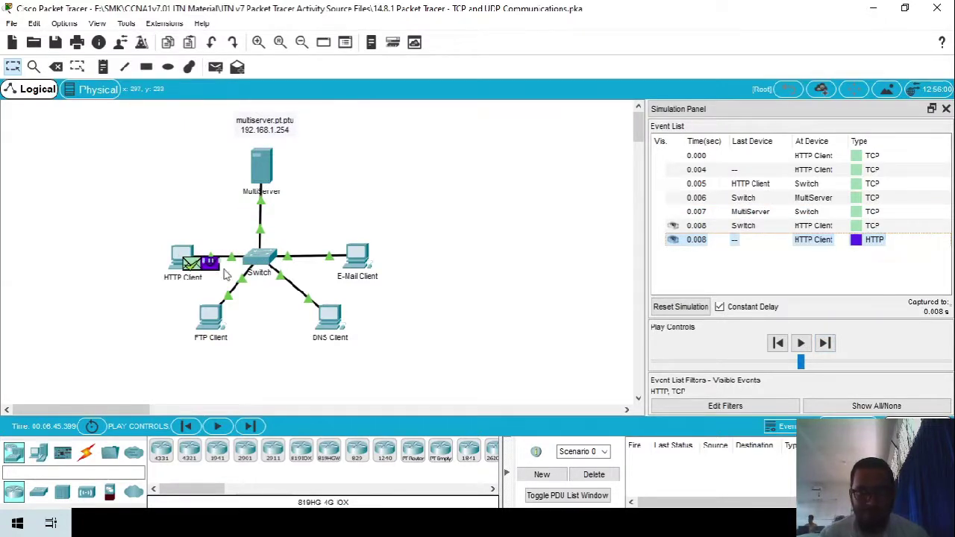
- Read Step 1h and examine the TCP section in the inbound details of HTTP Client's checkmarked PDU
key(alt+Tab)
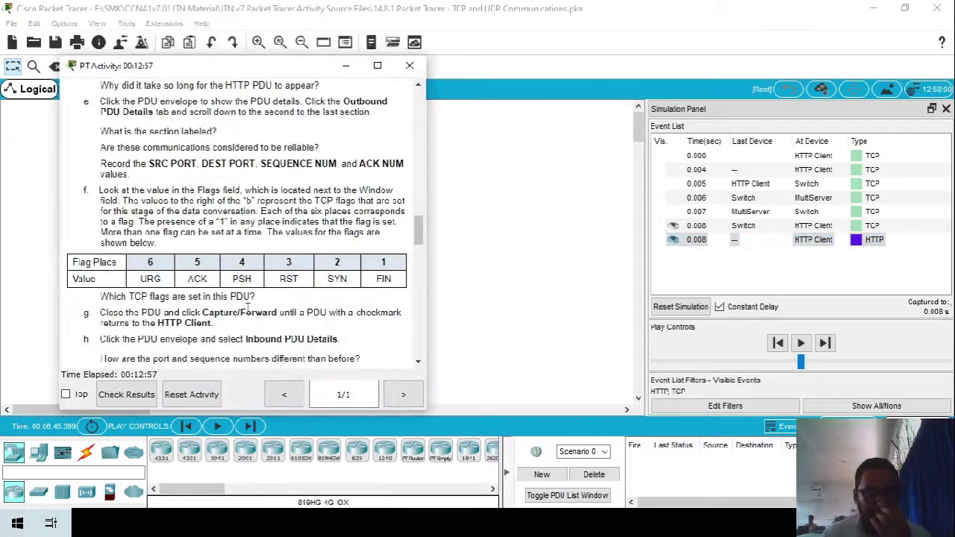
scroll(248, 308, down, 1)
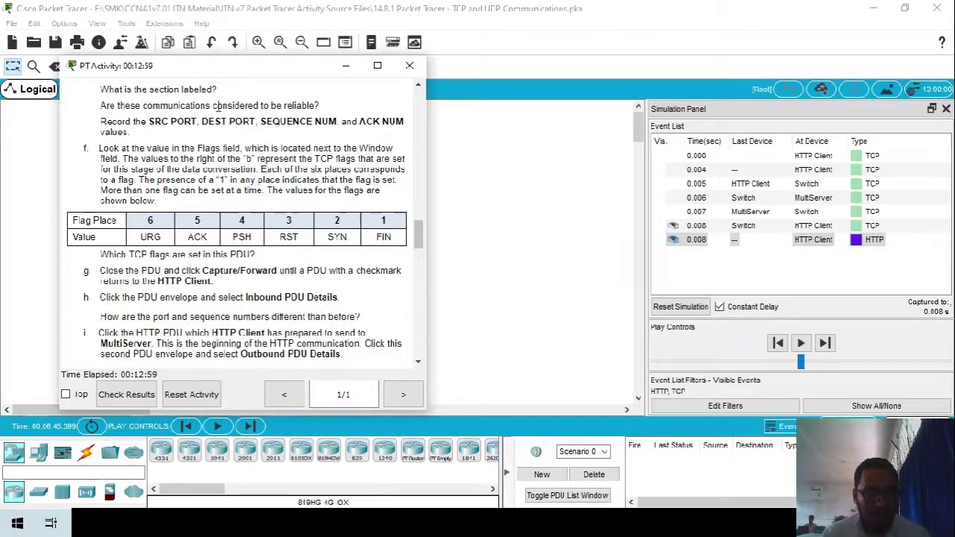
drag(247, 67, 594, 101)
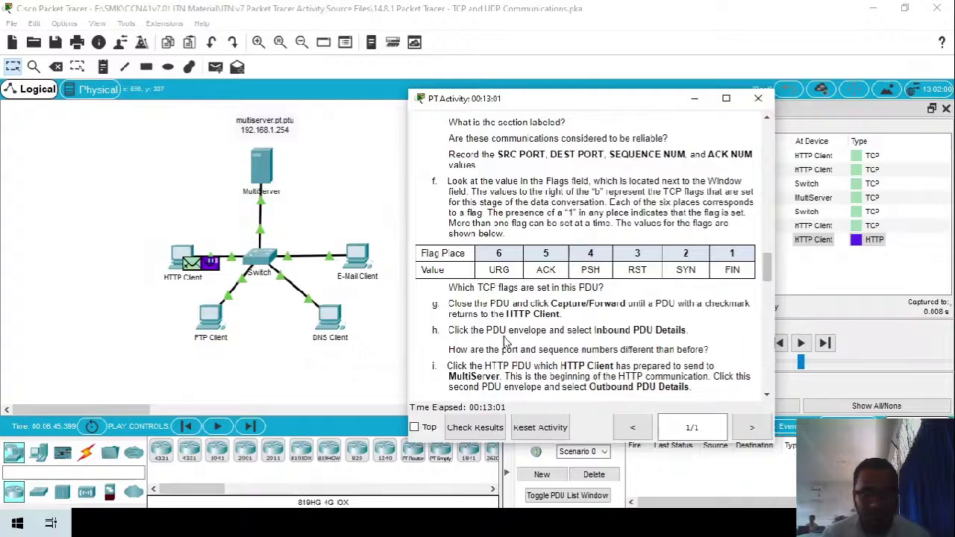
click(213, 271)
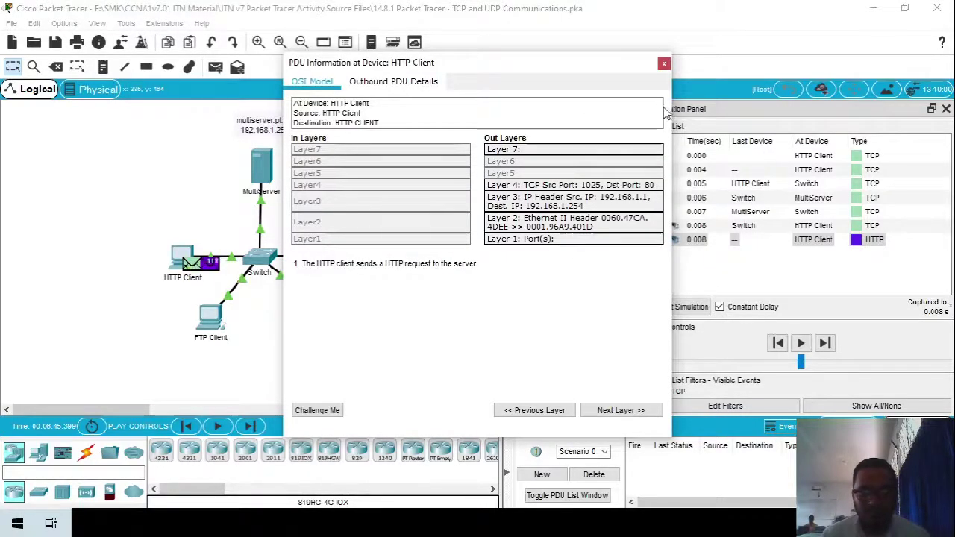
click(664, 63)
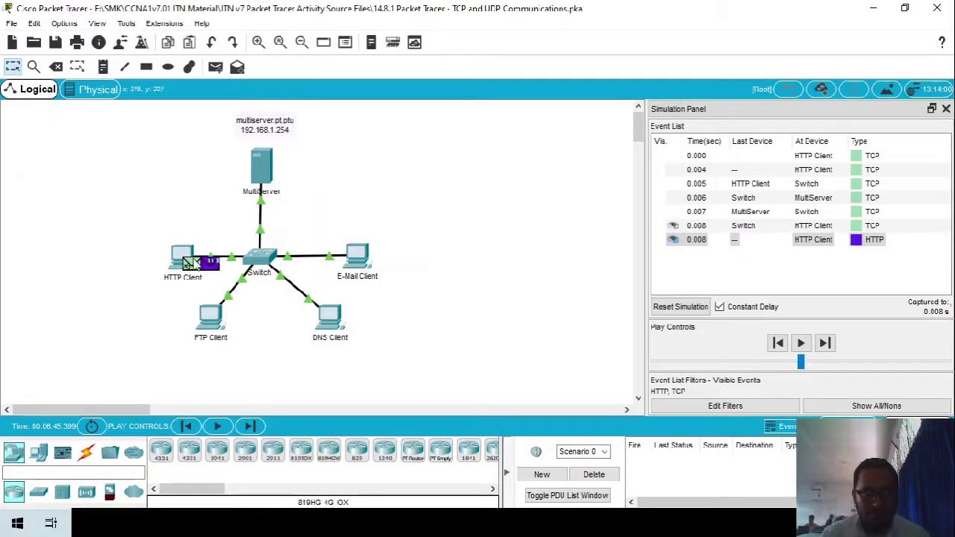
click(192, 263)
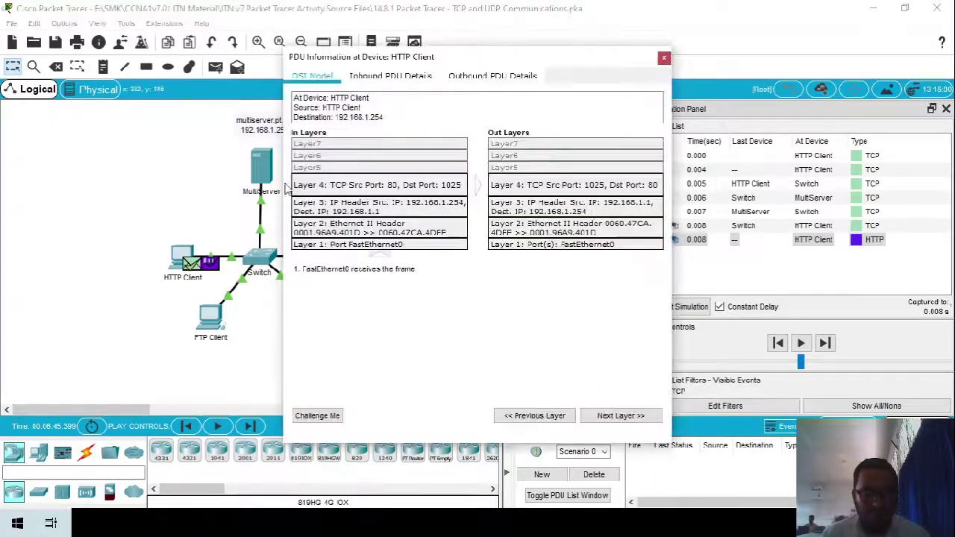
click(407, 78)
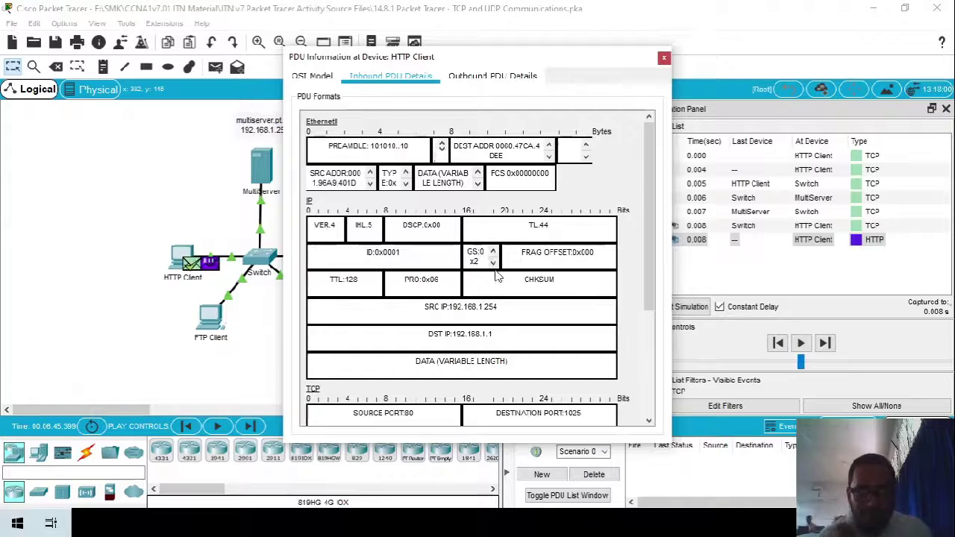
scroll(524, 277, down, 3)
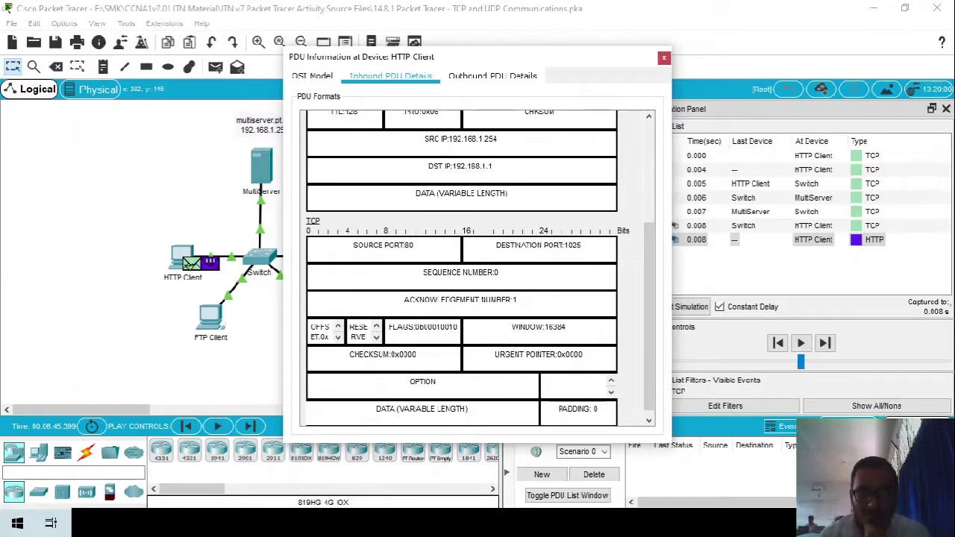
- Place the activity instructions beside the inbound PDU details and read the questions in Steps 1h to 1j
key(alt+Tab)
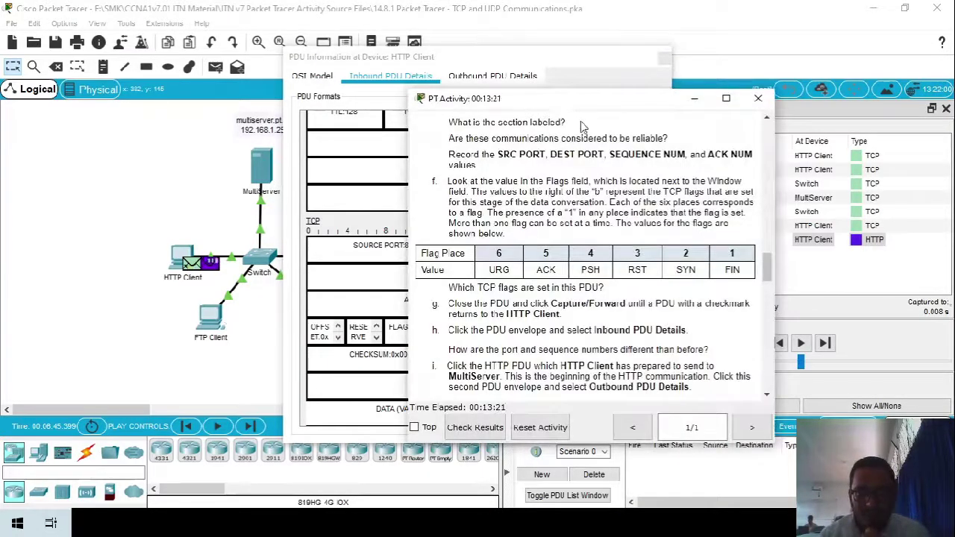
key(alt+Tab)
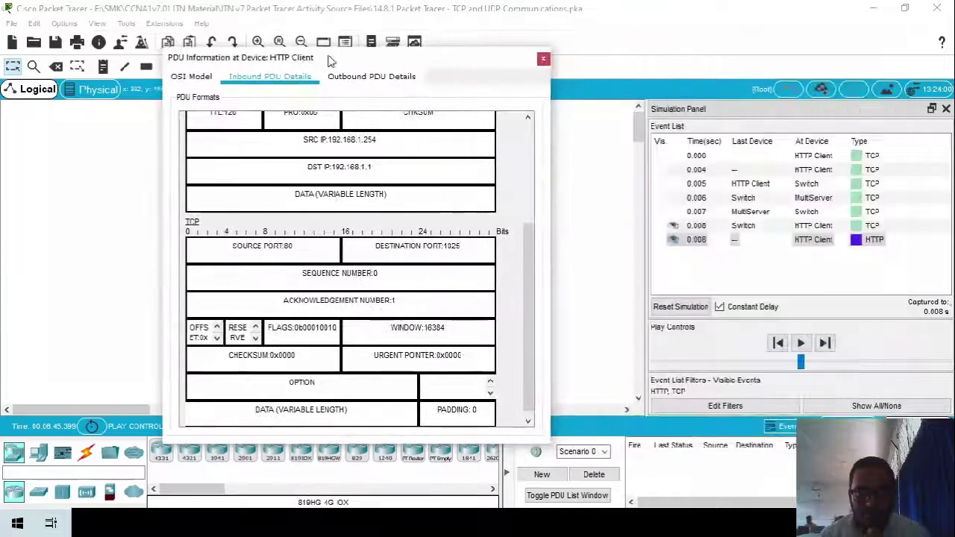
key(alt+Tab)
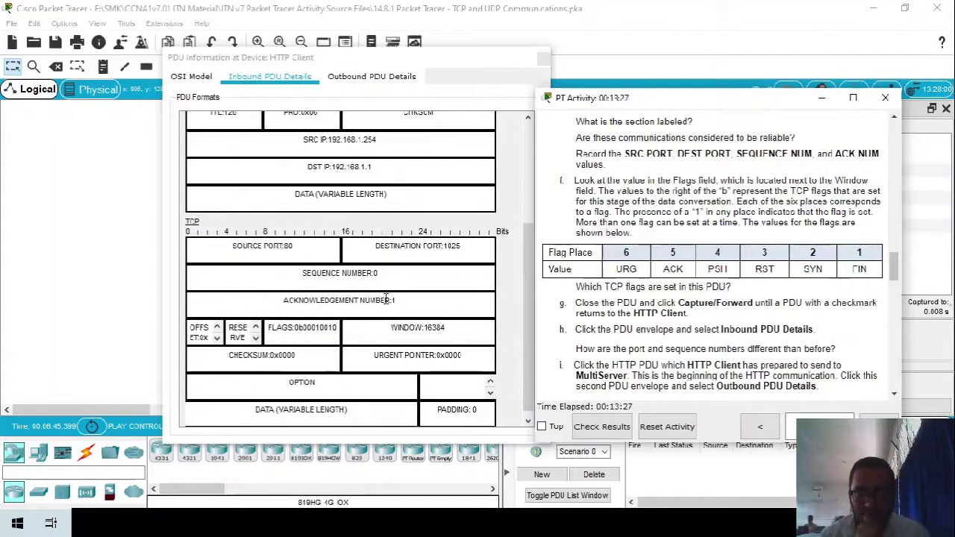
scroll(611, 366, down, 3)
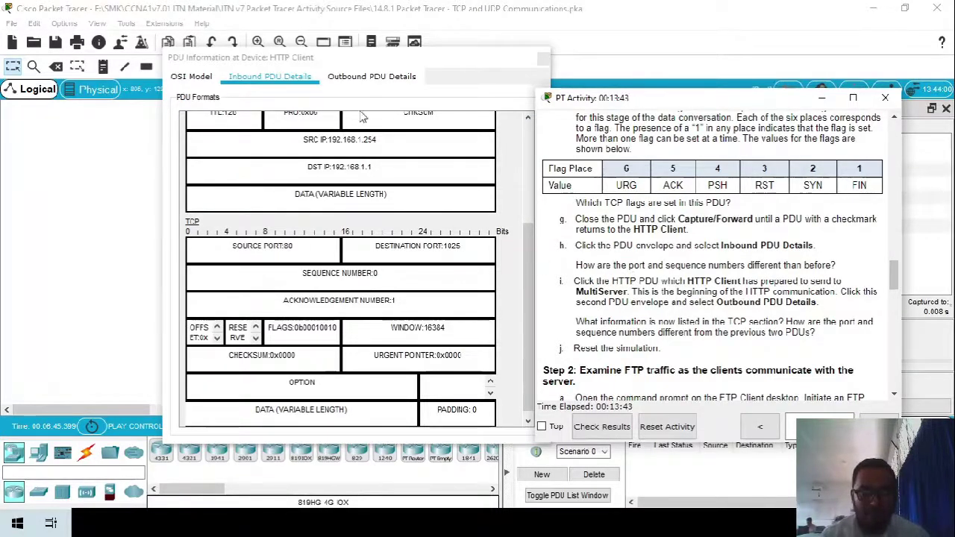
- Compare the ports, sequence number and acknowledgement number in the TCP sections of the checkmarked PDU's outbound and inbound details
drag(347, 57, 560, 89)
click(574, 110)
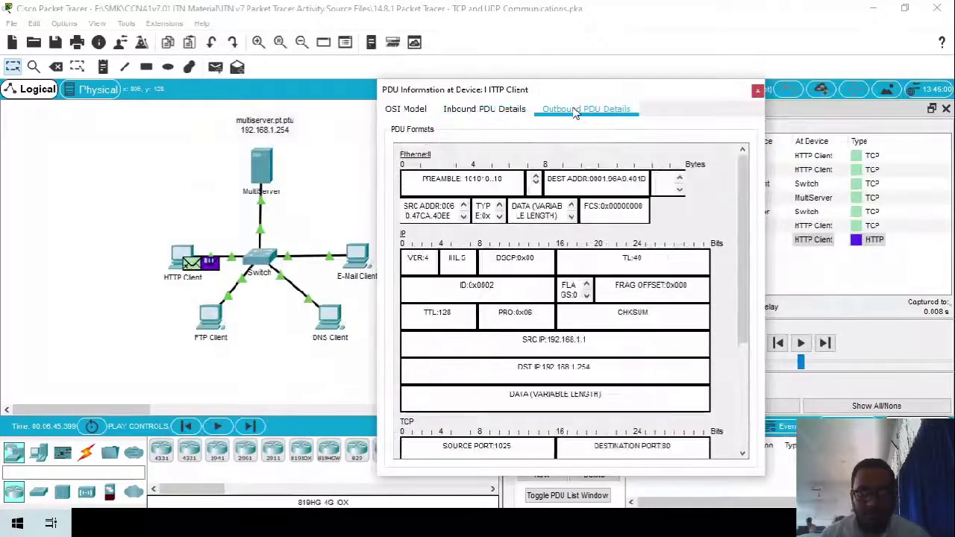
scroll(571, 311, down, 3)
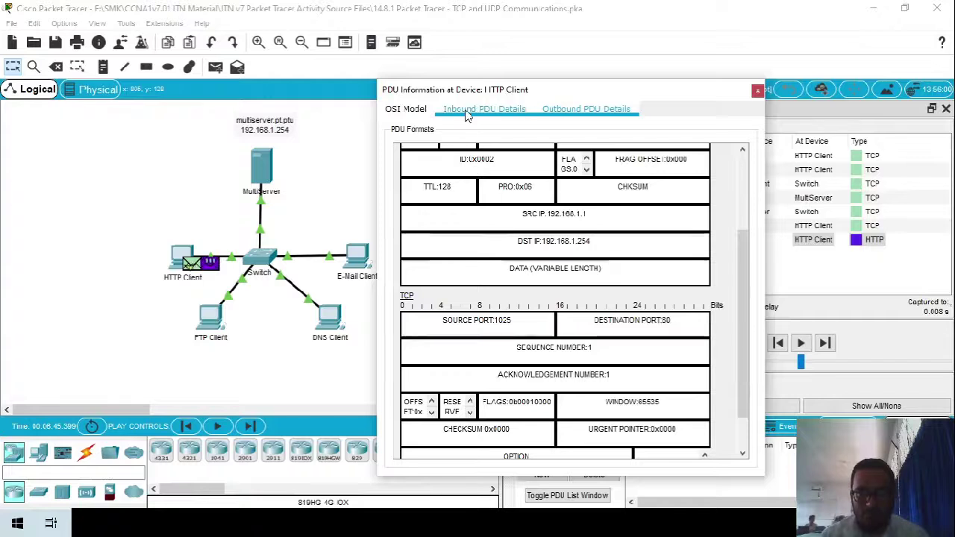
click(467, 114)
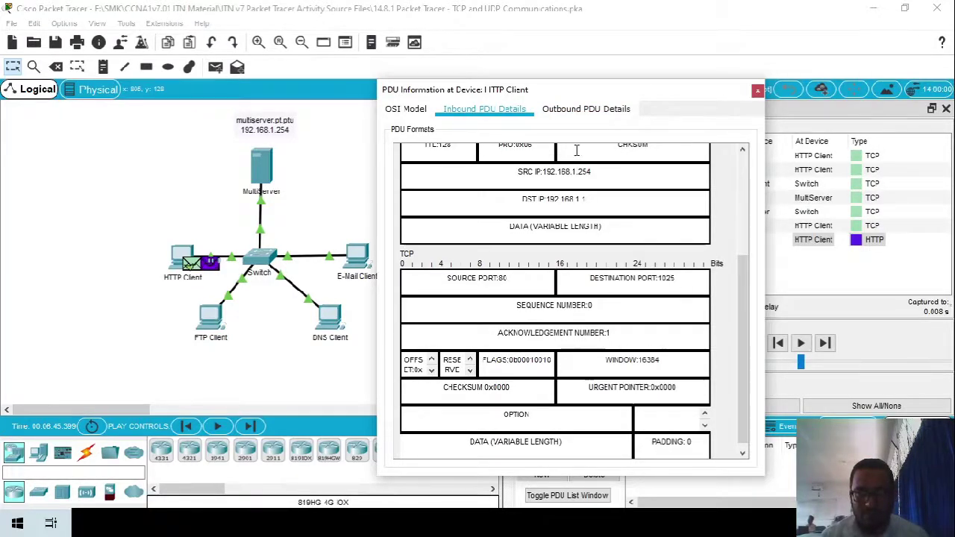
click(576, 111)
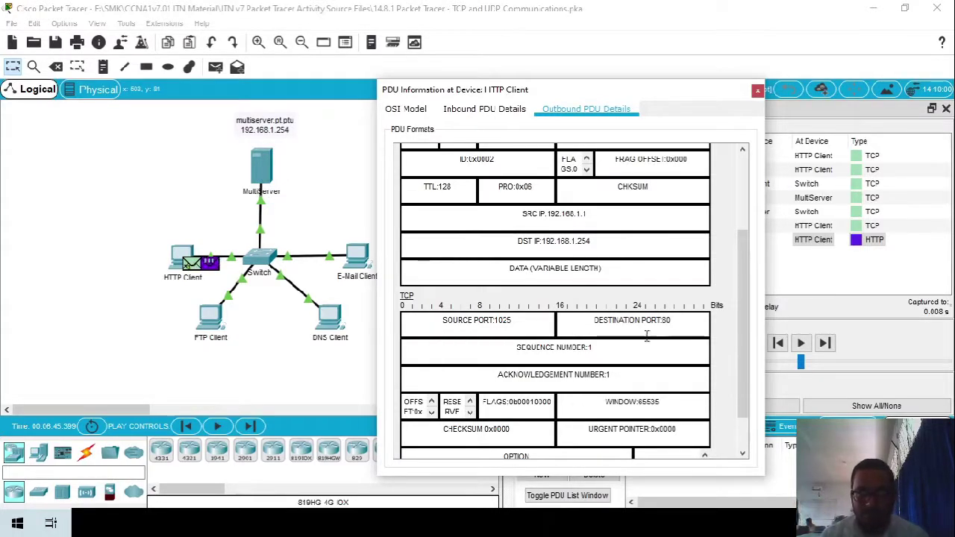
drag(671, 321, 652, 320)
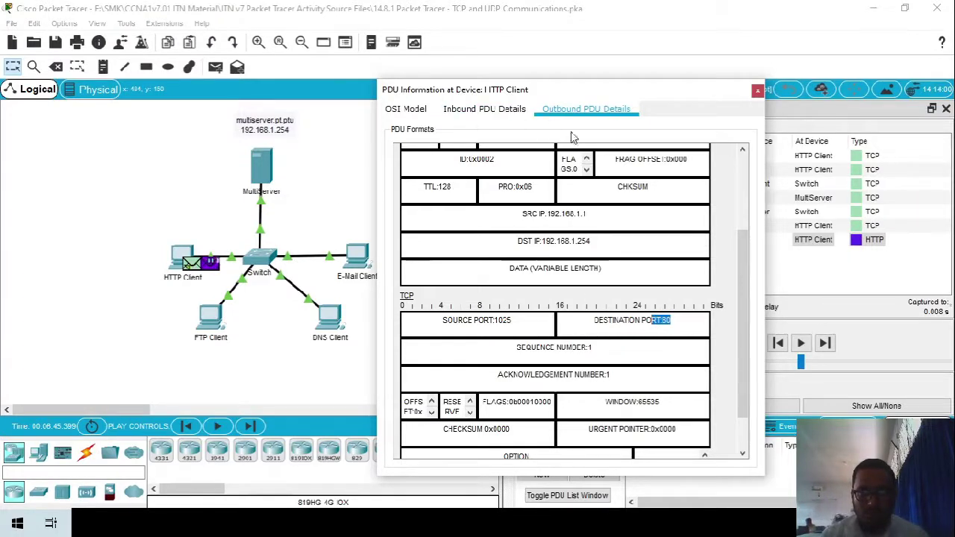
click(512, 110)
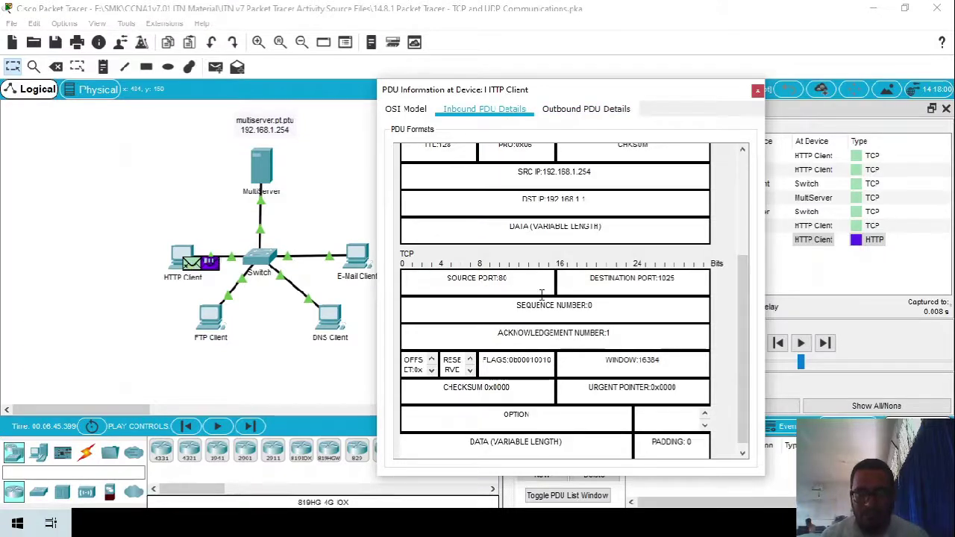
click(613, 333)
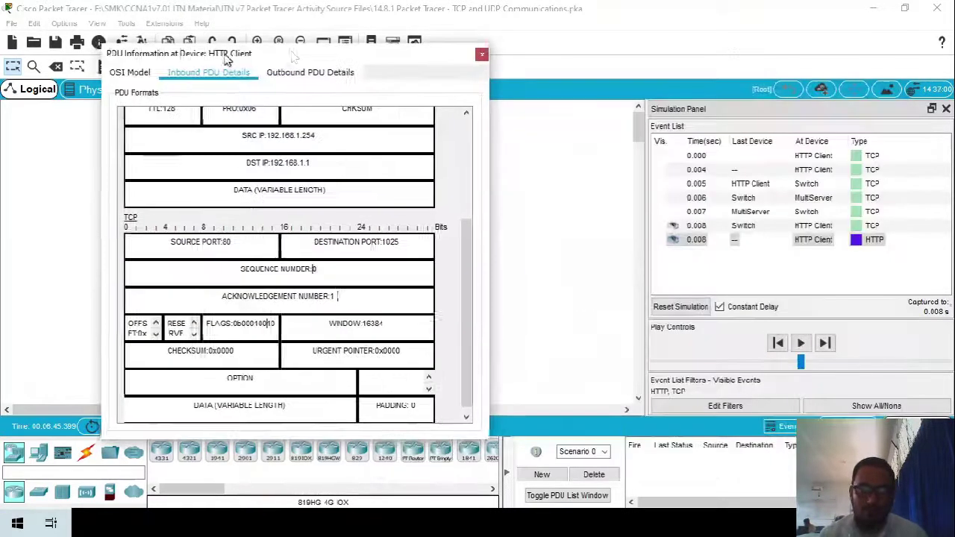
- Check the OSI layers of the HTTP PDU waiting at HTTP Client and reopen the checkmarked TCP PDU
click(318, 77)
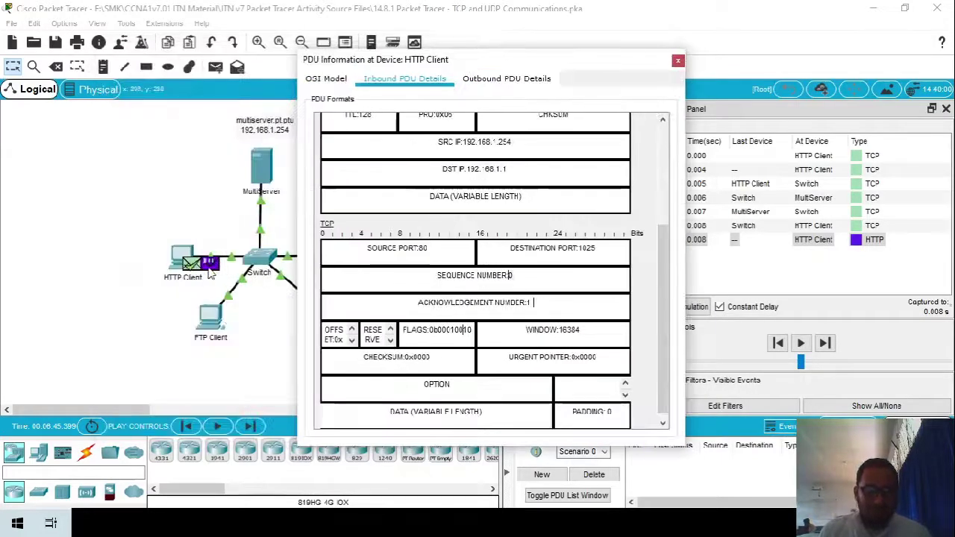
key(Escape)
click(209, 273)
key(Escape)
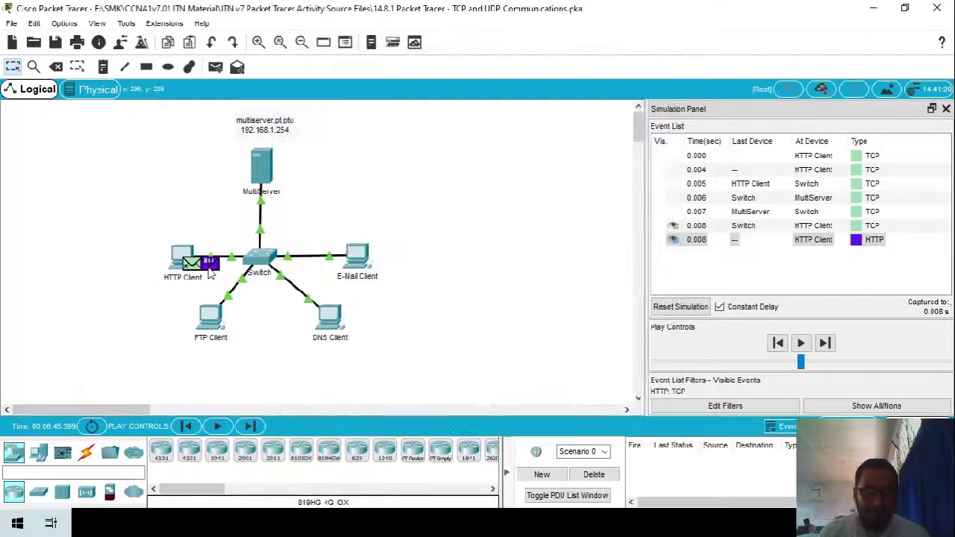
click(210, 274)
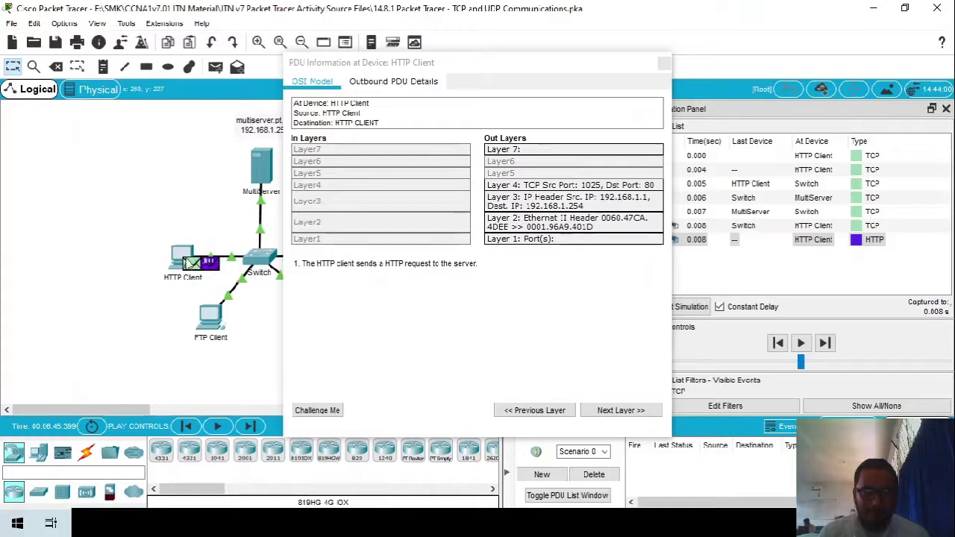
key(Escape)
click(210, 272)
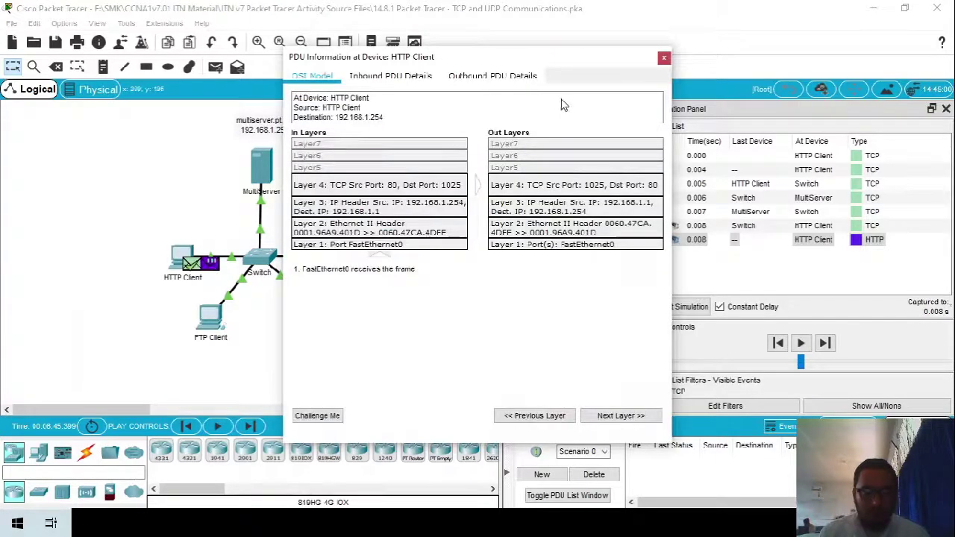
- Recheck how the TCP source and destination ports swap between the checkmarked PDU's inbound and outbound details
click(498, 76)
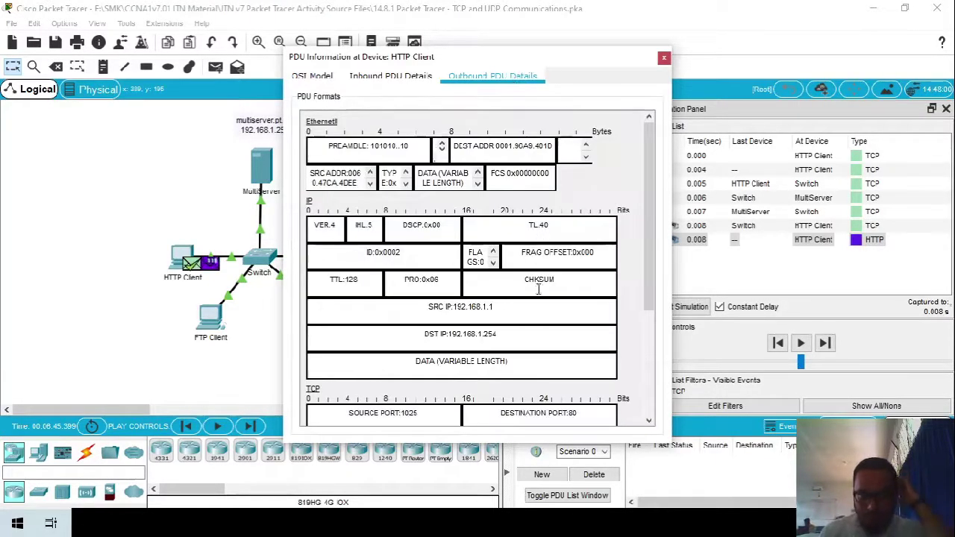
scroll(539, 289, down, 3)
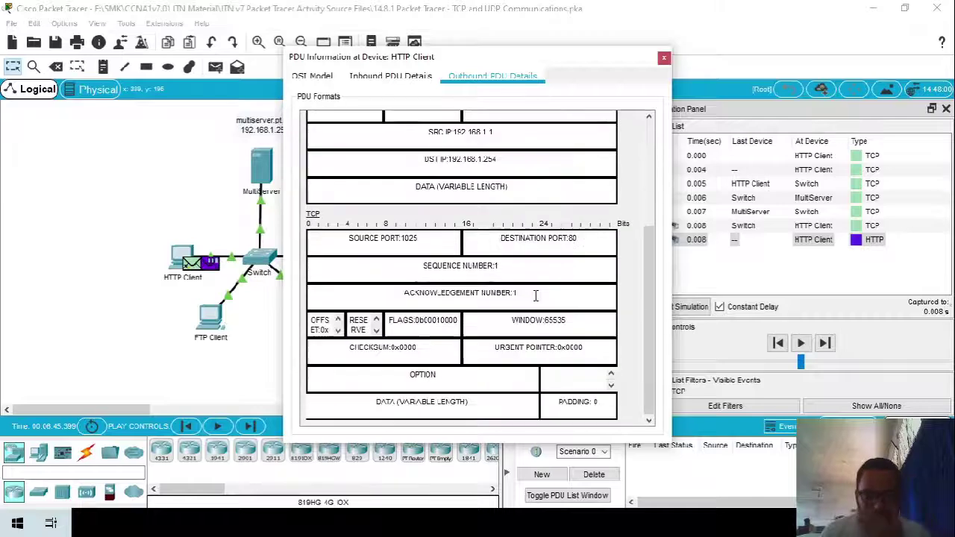
click(387, 77)
scroll(421, 241, down, 3)
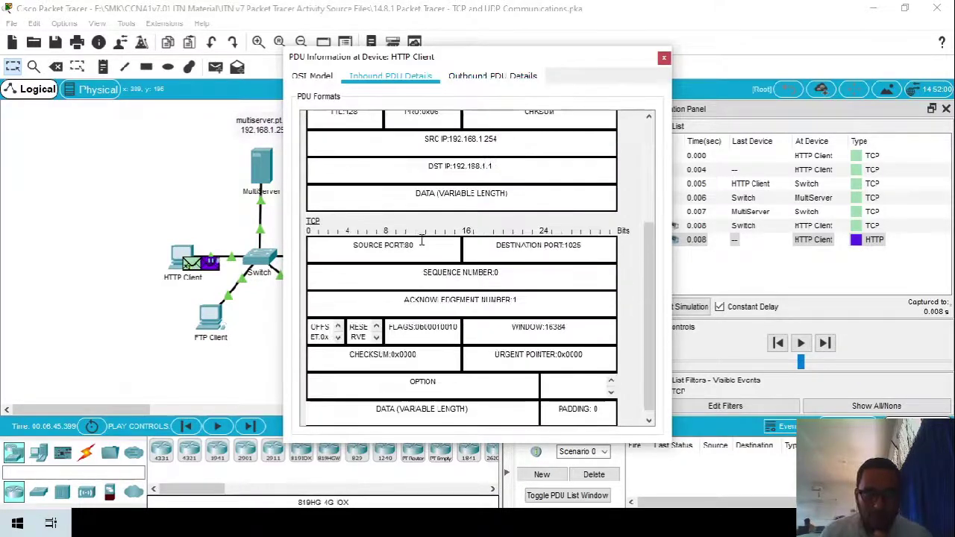
drag(421, 244, 387, 245)
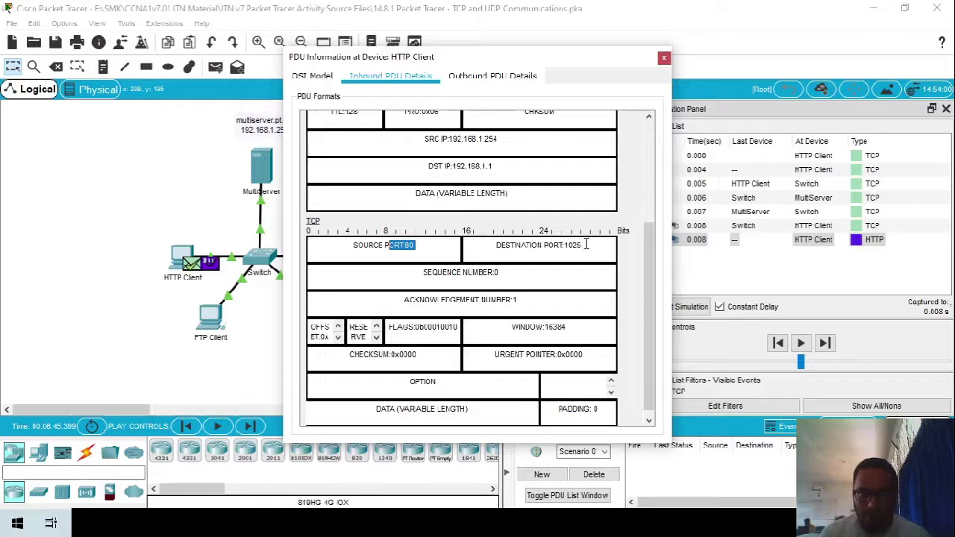
click(494, 77)
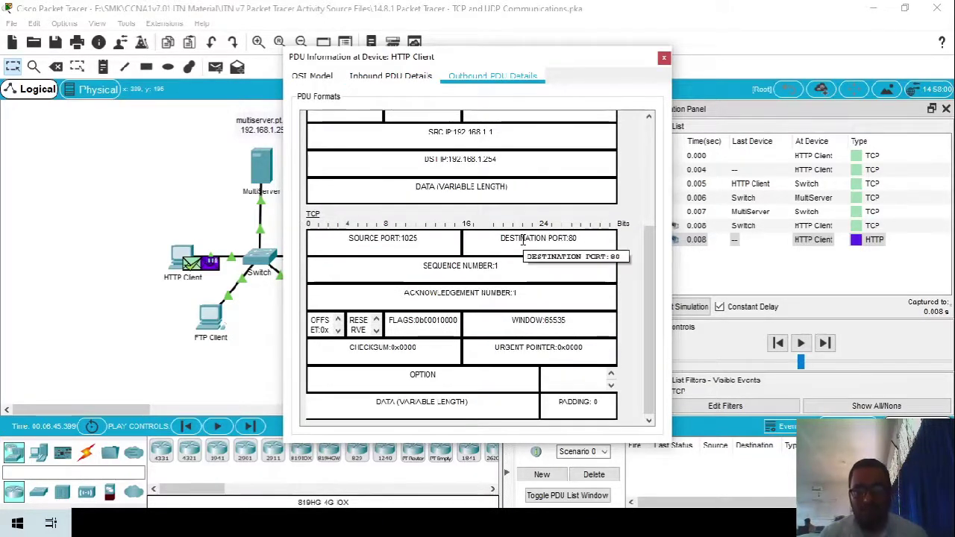
drag(579, 239, 563, 240)
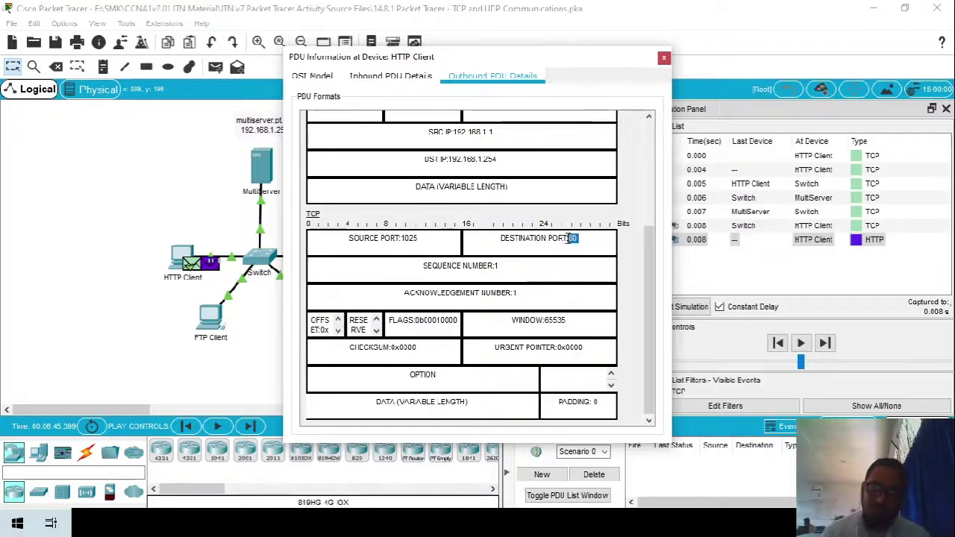
key(alt+Tab)
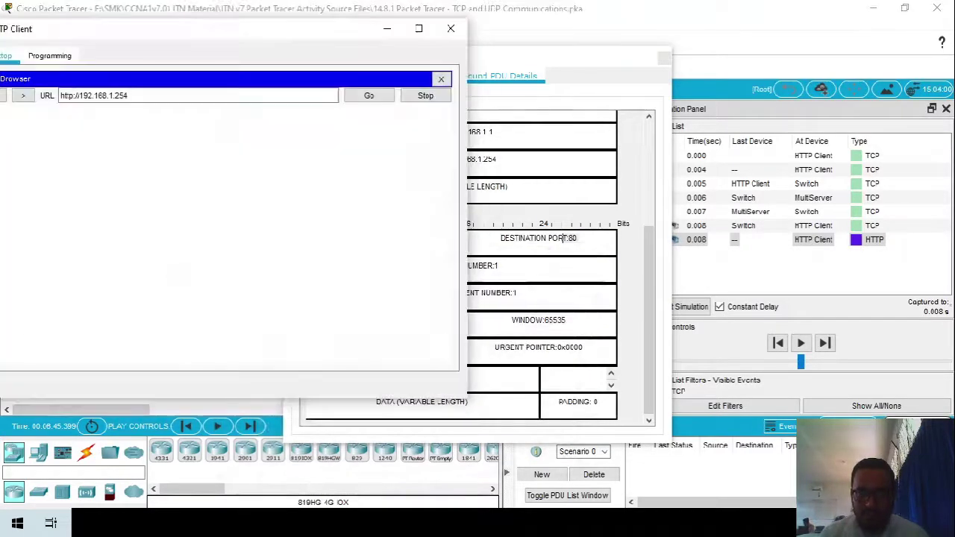
- Close HTTP Client's PDU details and reset the simulation as Step 1j asks
key(alt+Tab)
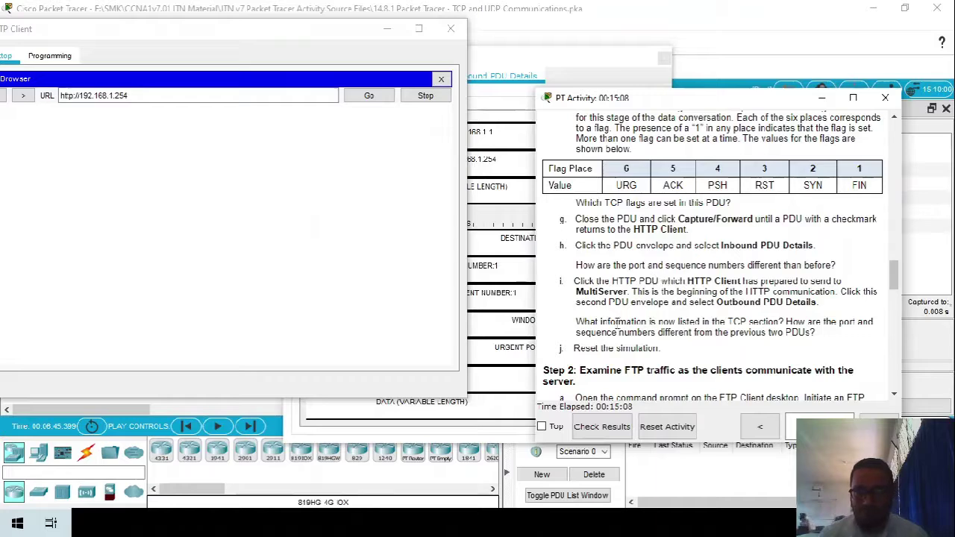
click(515, 49)
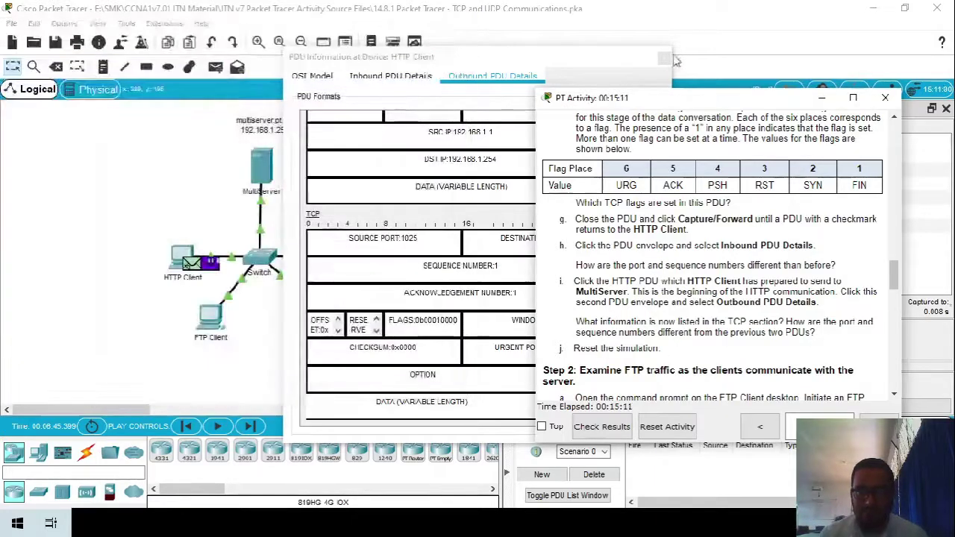
click(664, 58)
click(690, 306)
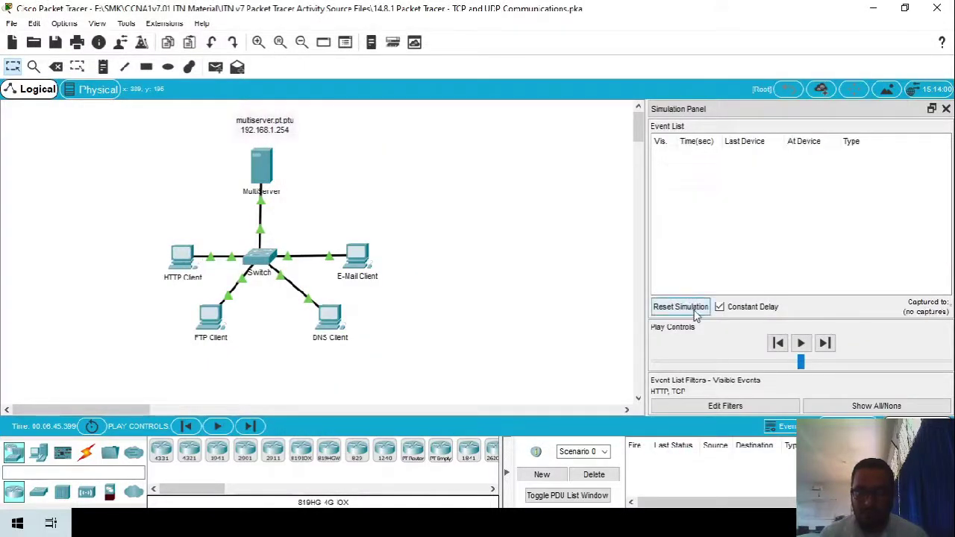
- Read Step 2 of the activity instructions and open the command prompt on the FTP Client desktop, placed beside the instructions
key(alt+Tab)
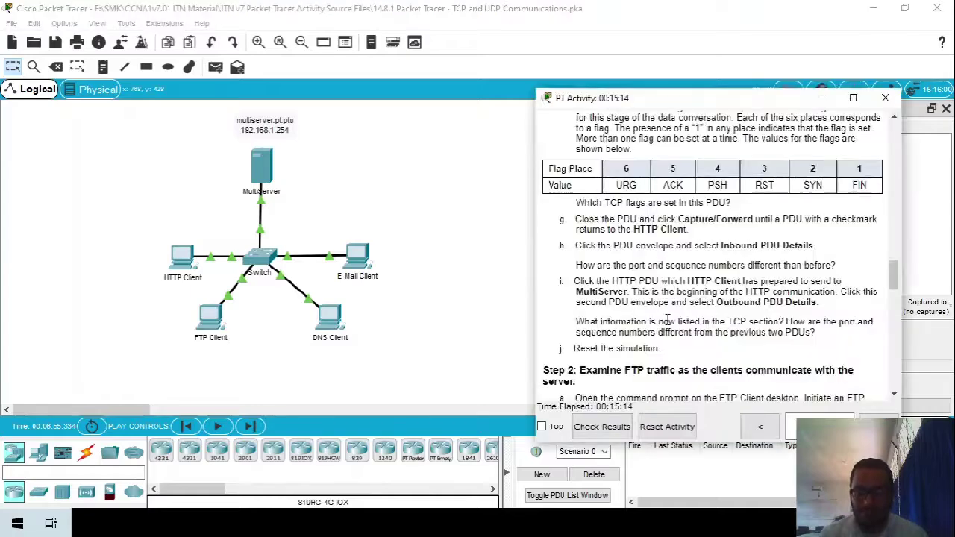
scroll(668, 321, down, 3)
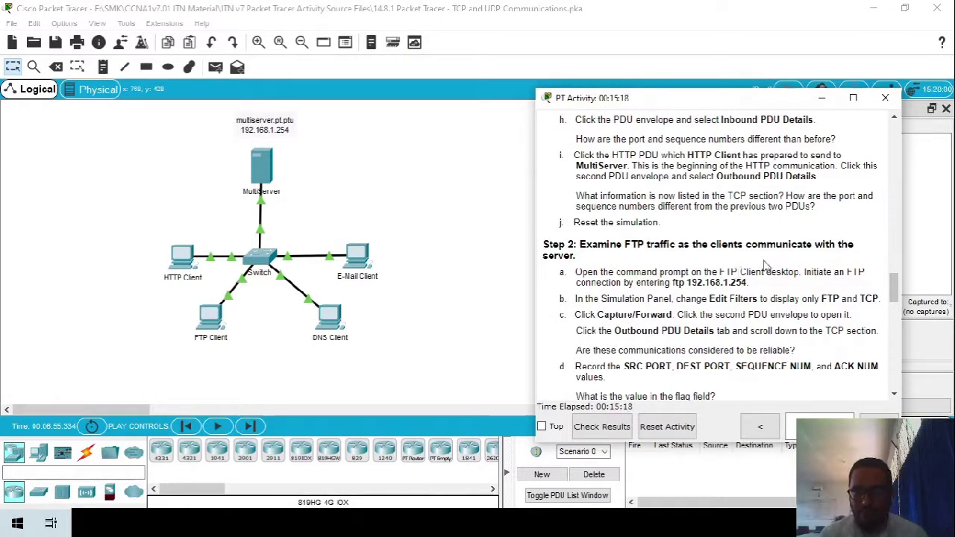
scroll(676, 155, down, 2)
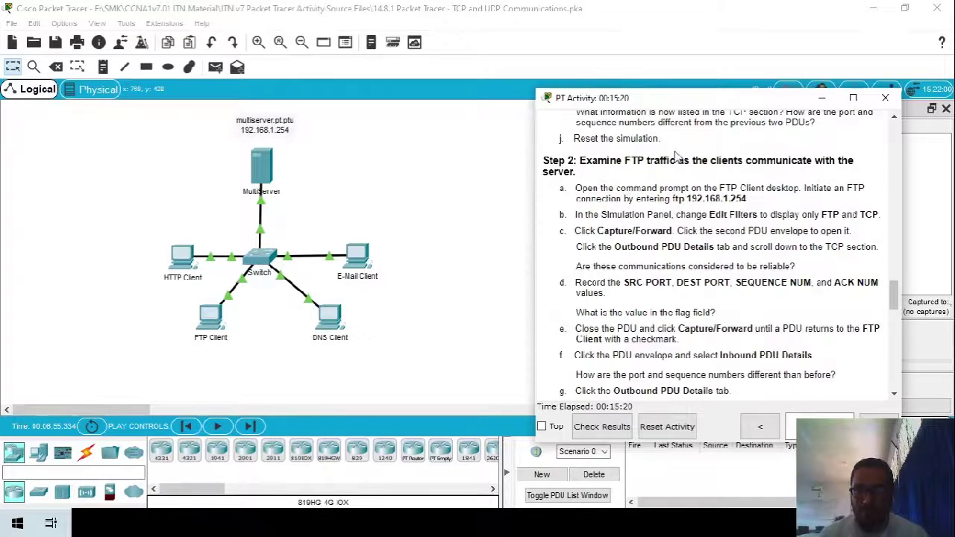
scroll(674, 214, up, 1)
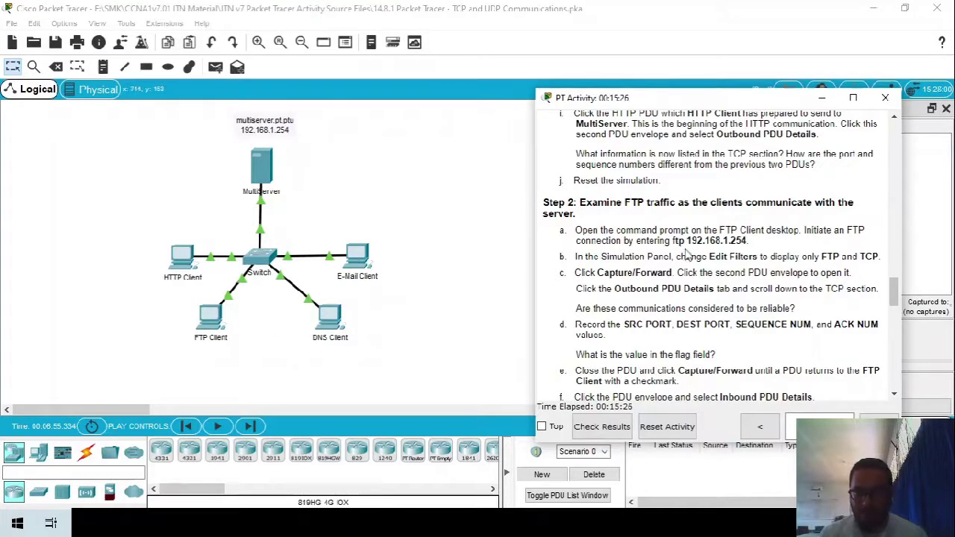
click(216, 318)
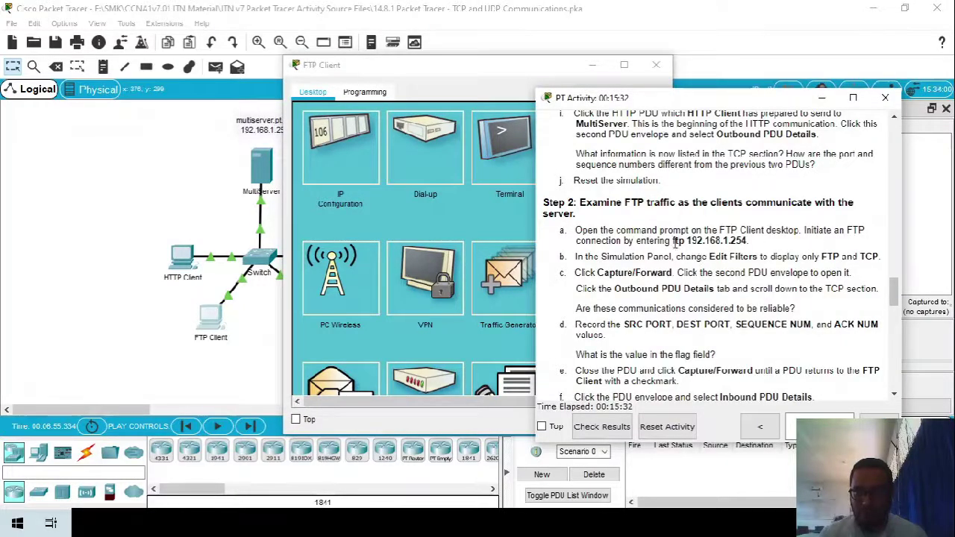
drag(684, 240, 757, 243)
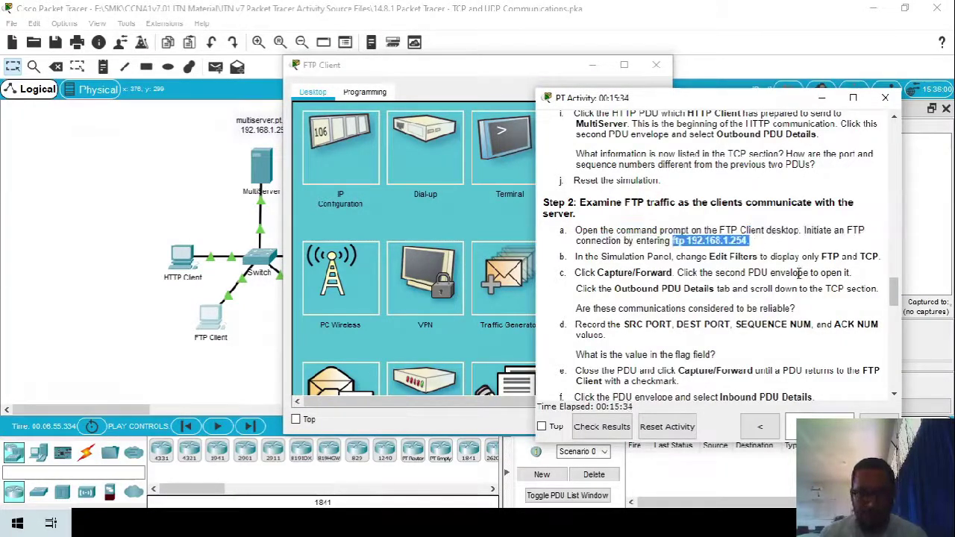
drag(463, 65, 285, 41)
click(442, 128)
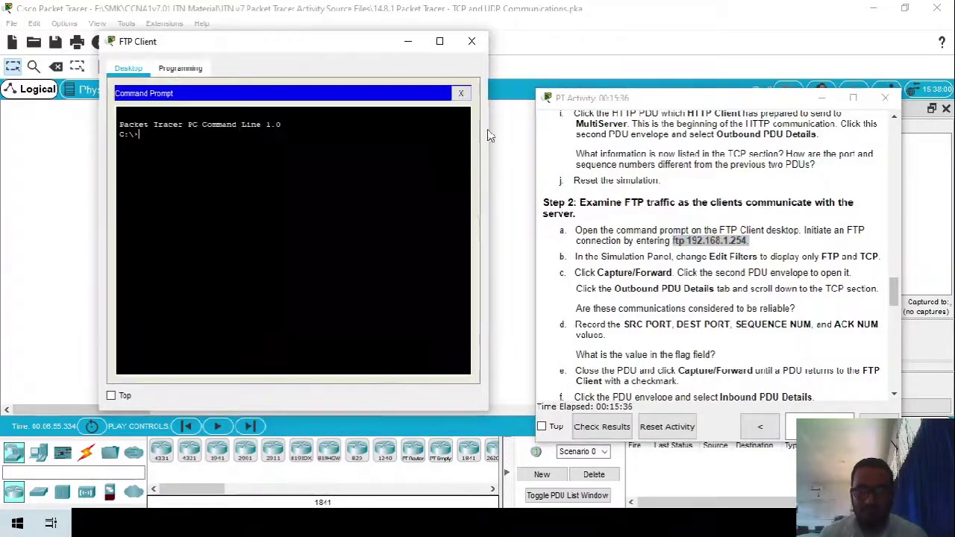
- Initiate an FTP connection to MultiServer from FTP Client's command prompt with ftp 192.168.1.254
right_click(184, 155)
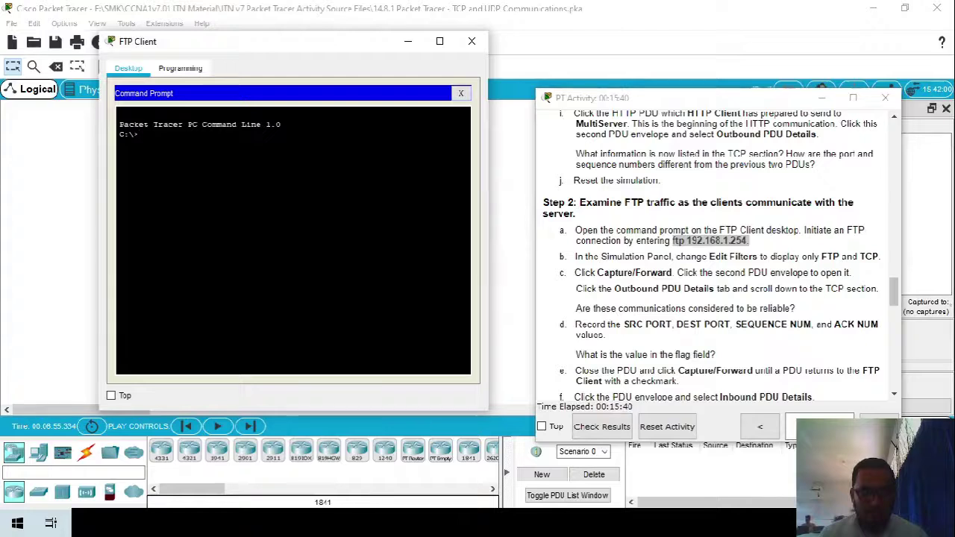
text(ftp)
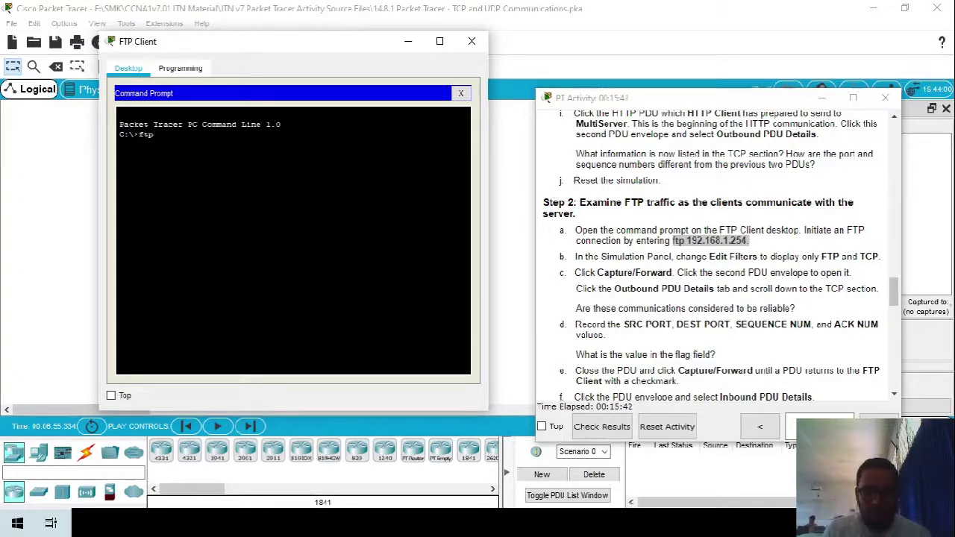
text( 192.)
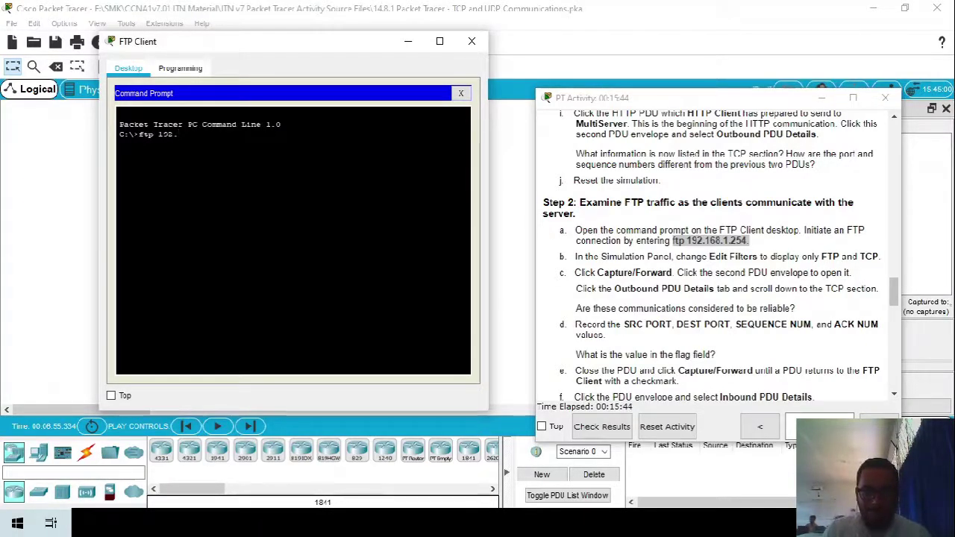
text(168.1.)
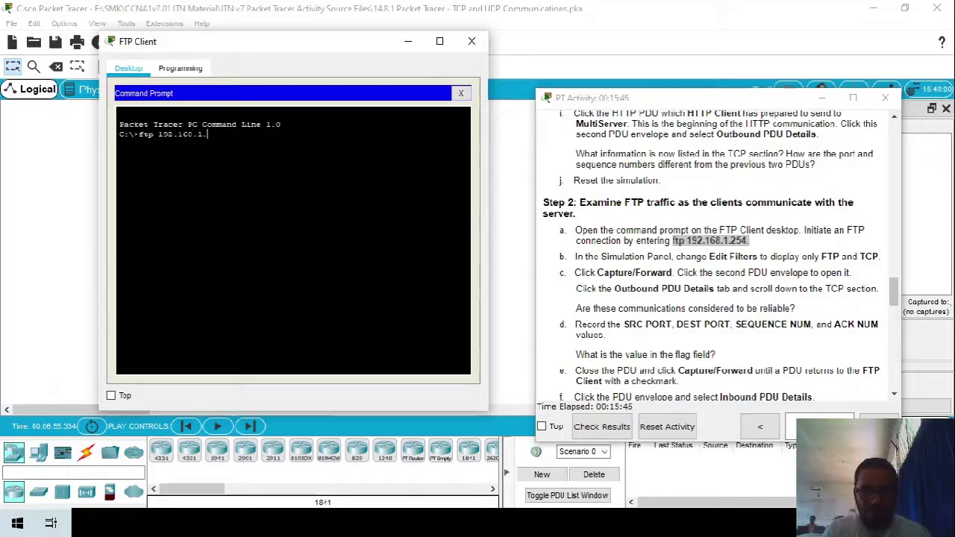
text(254)
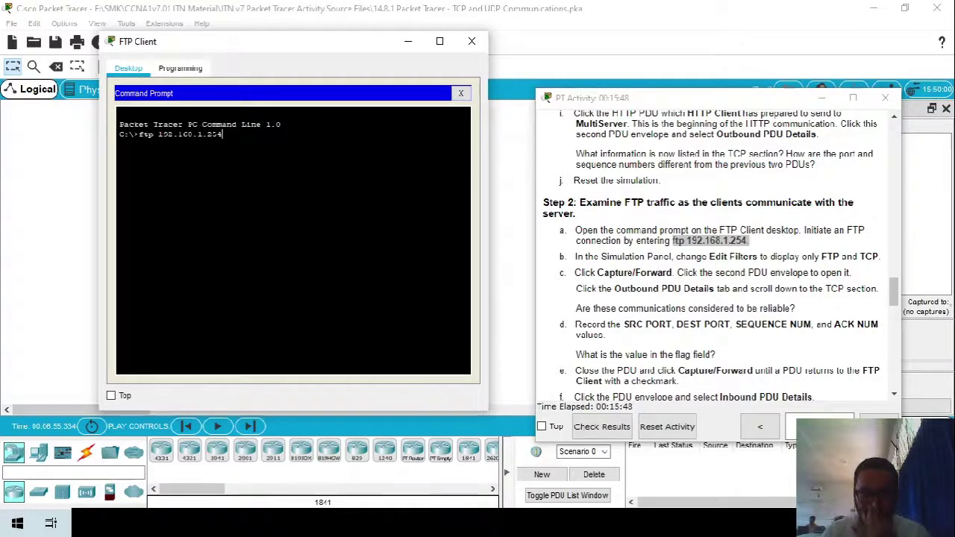
key(Return)
- Move the activity instructions clear of the Simulation Panel to uncover its event list and filter controls
drag(788, 99, 653, 56)
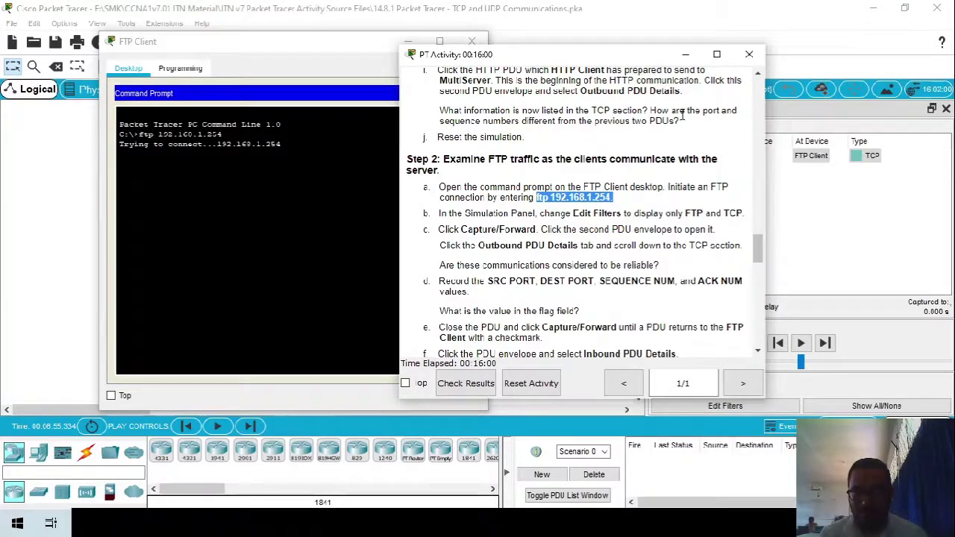
drag(643, 60, 502, 31)
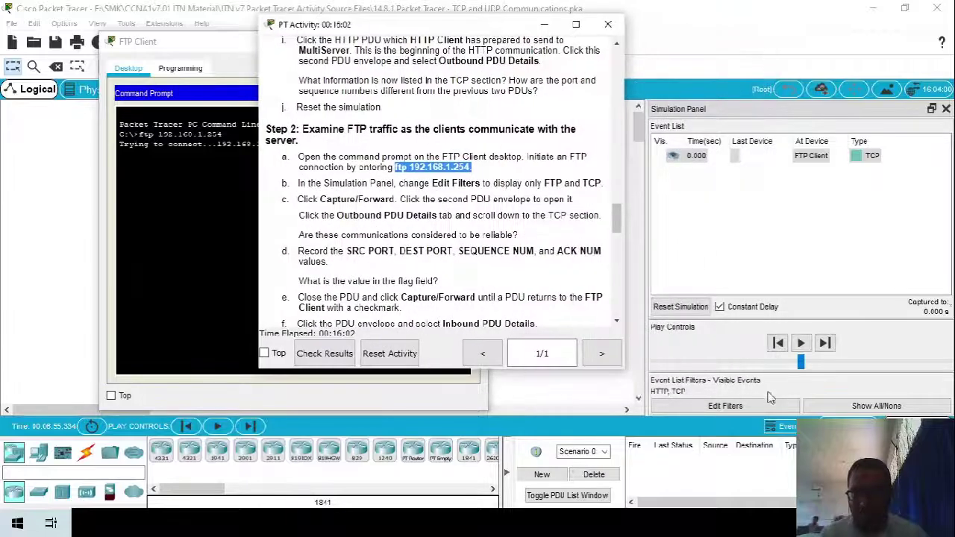
- Change the simulation event filters to show only FTP and TCP by disabling HTTP and enabling FTP
click(725, 406)
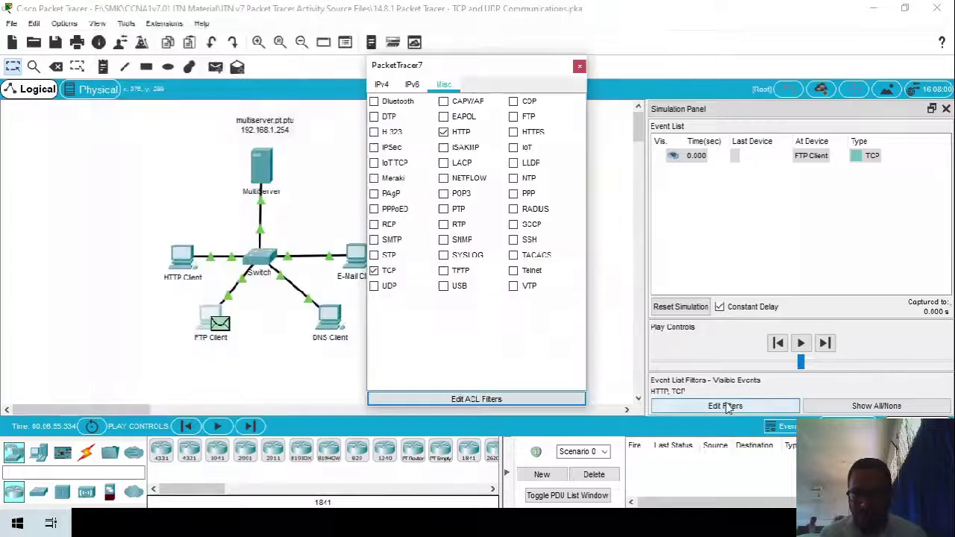
click(444, 132)
click(514, 117)
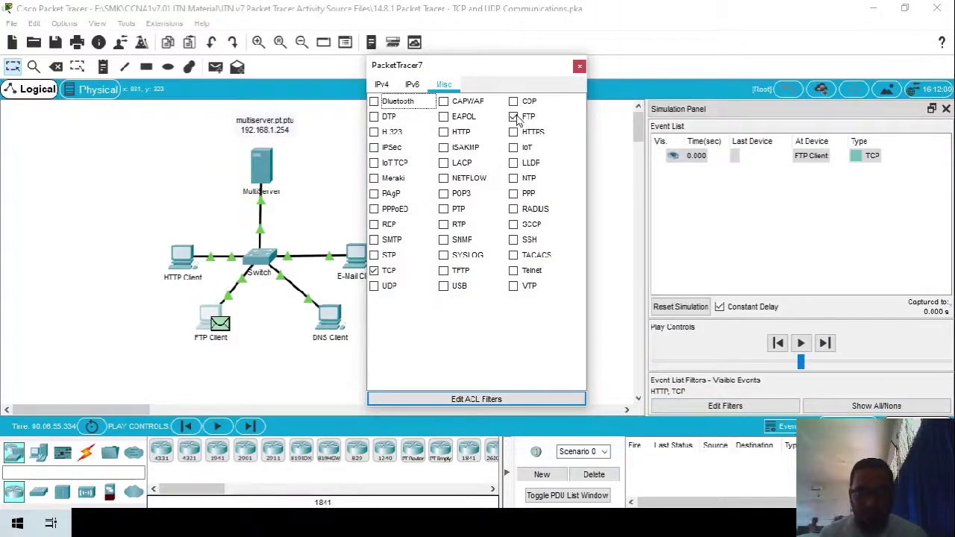
click(579, 67)
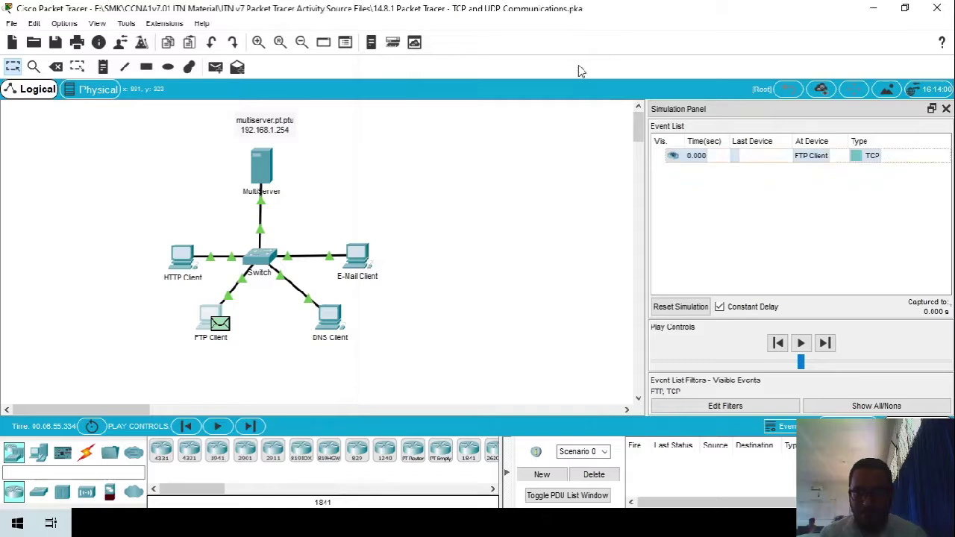
- Following the activity instructions, capture the next simulation event and open the outbound PDU details of the envelope at FTP Client
key(alt+Tab)
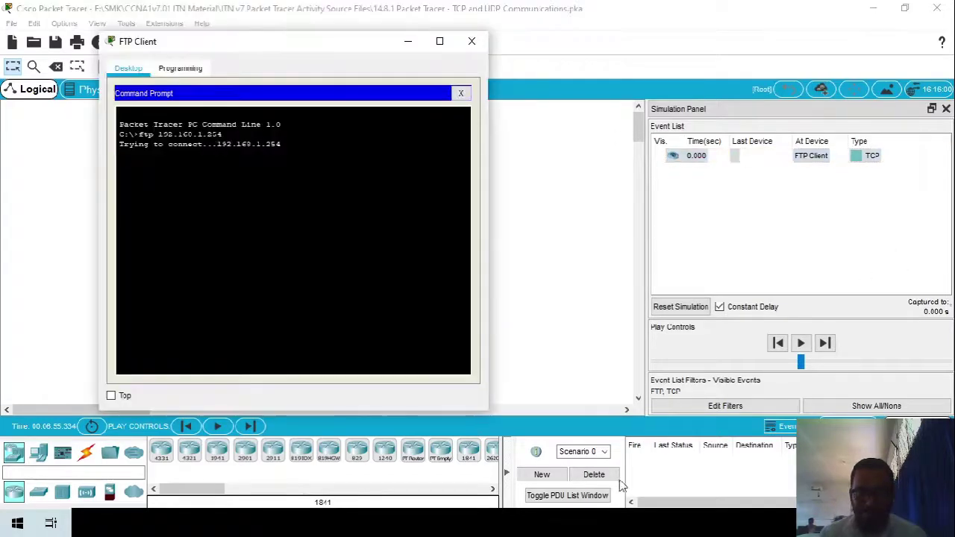
key(alt+Tab)
key(alt+Tab)
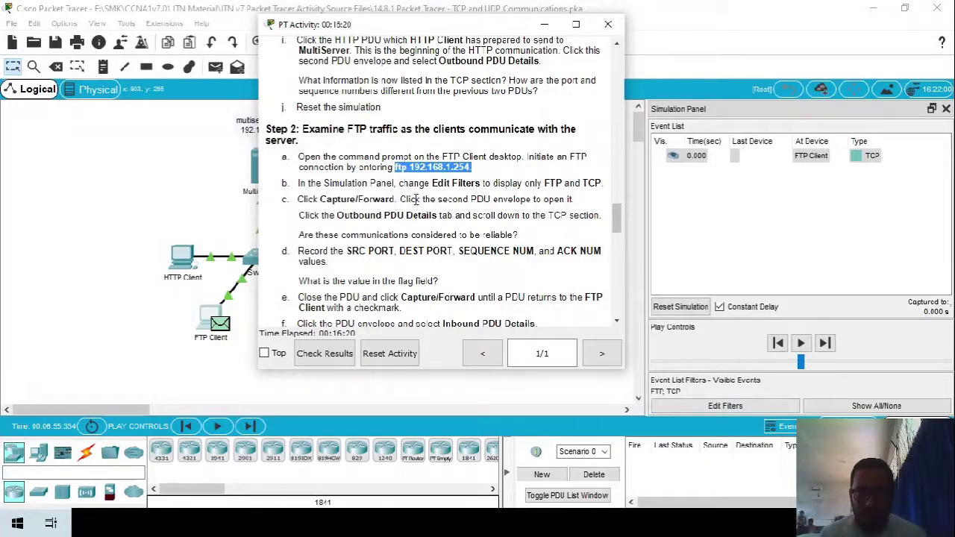
click(825, 344)
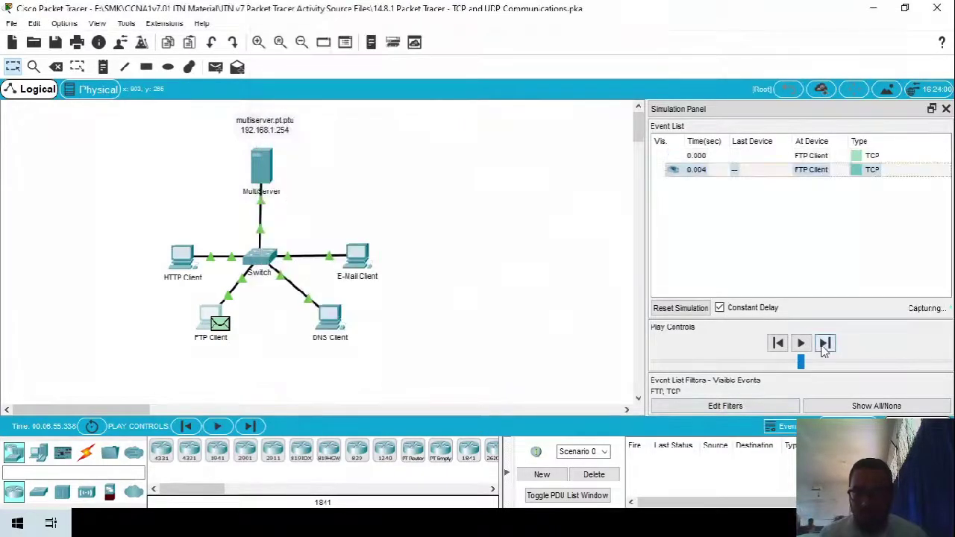
click(220, 324)
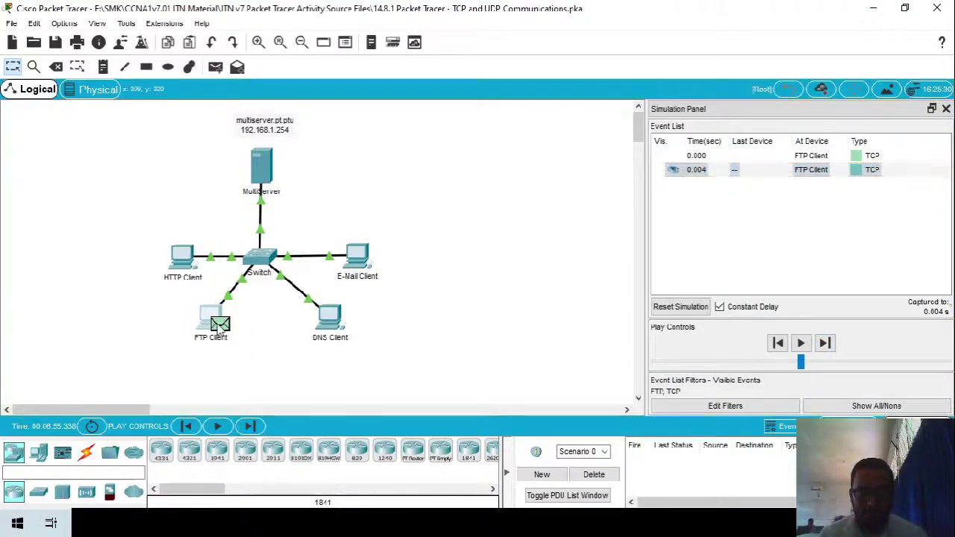
click(402, 88)
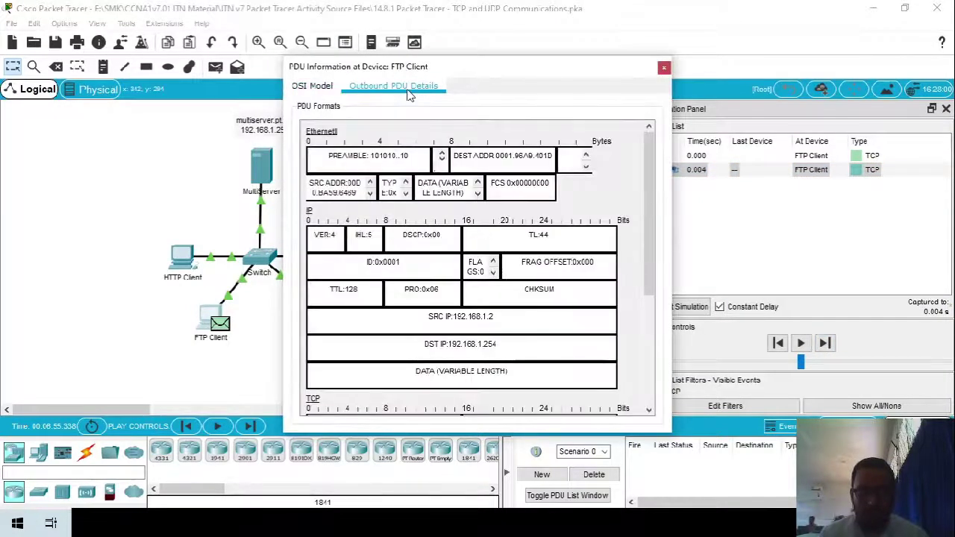
- Arrange the instructions beside the FTP Client PDU window and bring the outbound TCP section into view
key(alt+Tab)
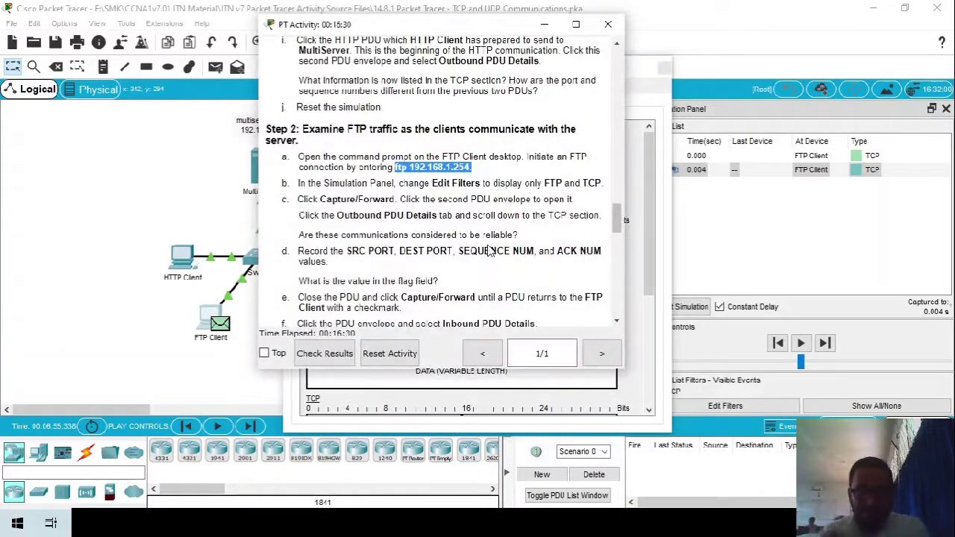
drag(432, 32, 657, 67)
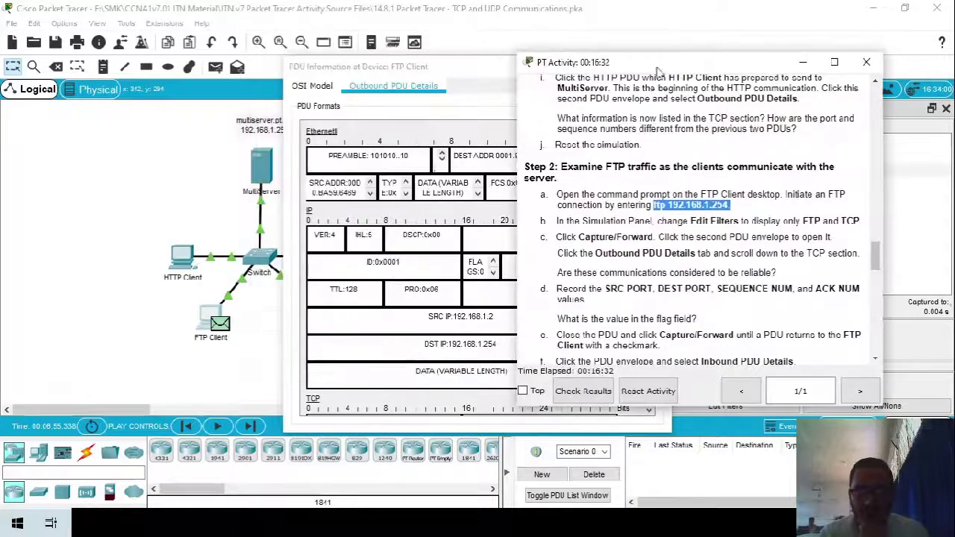
drag(460, 75, 310, 47)
scroll(165, 182, down, 5)
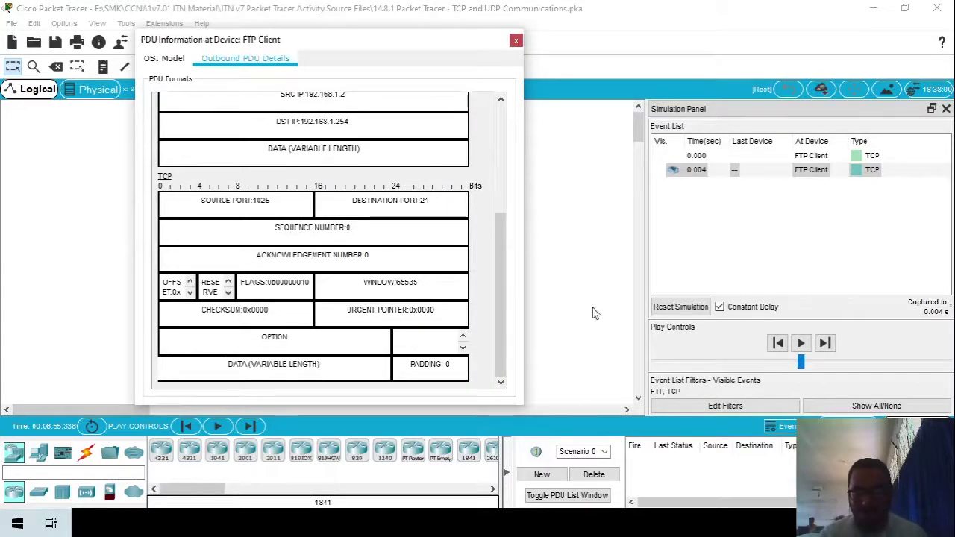
click(588, 502)
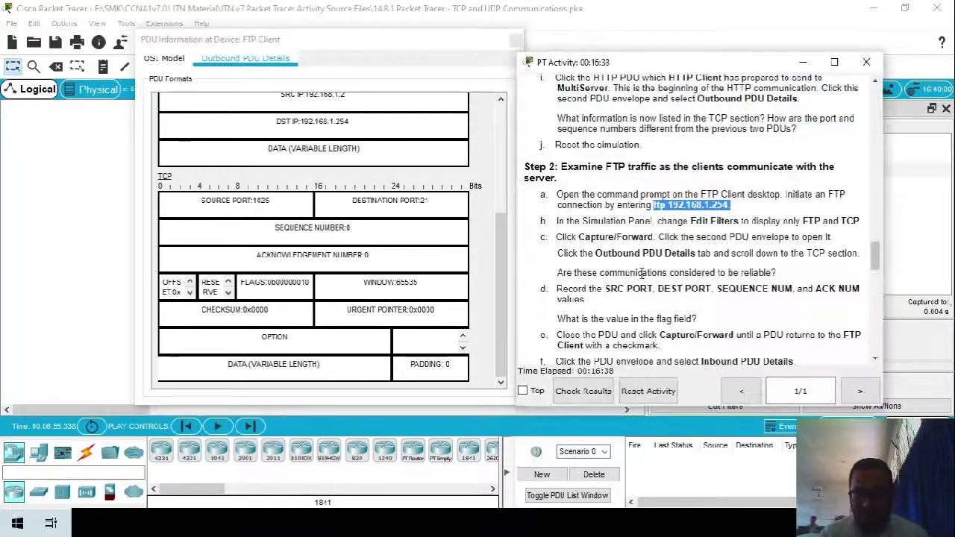
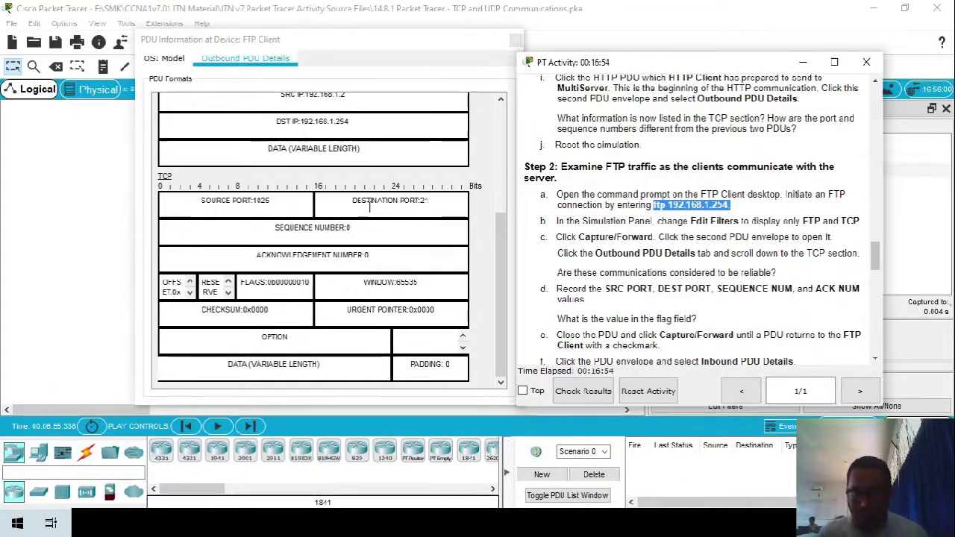
- Examine the outbound PDU's source and destination ports, sequence number, acknowledgement number and flags against the activity questions
click(337, 44)
drag(337, 44, 687, 65)
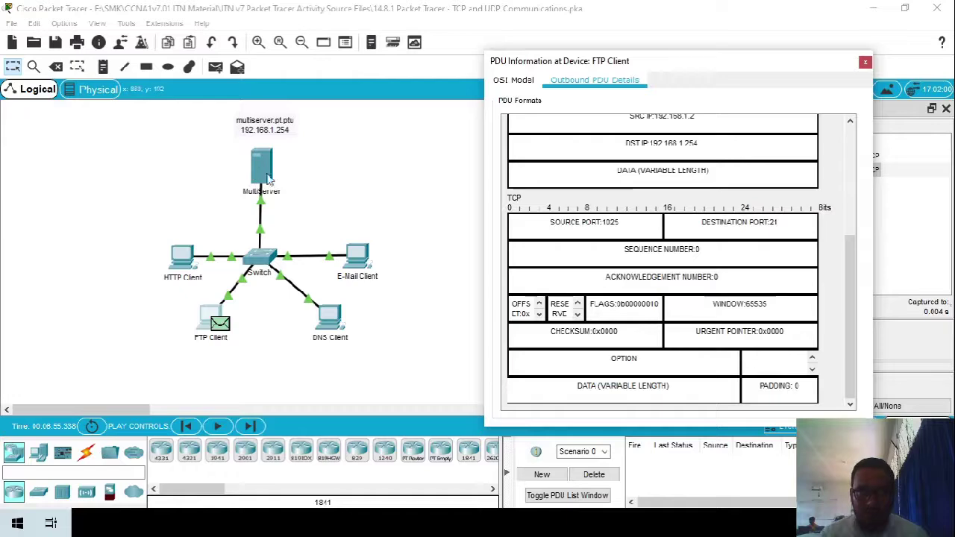
drag(688, 65, 316, 64)
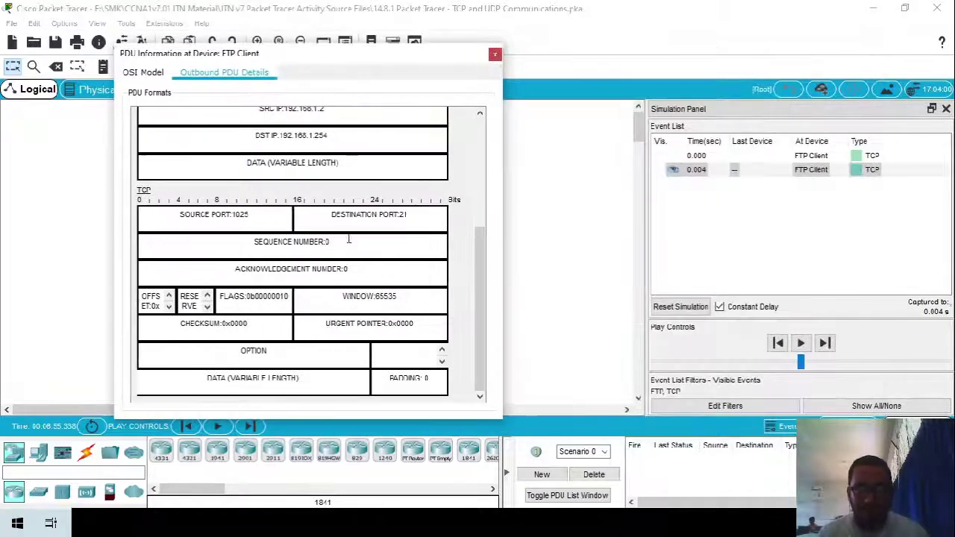
key(alt+Tab)
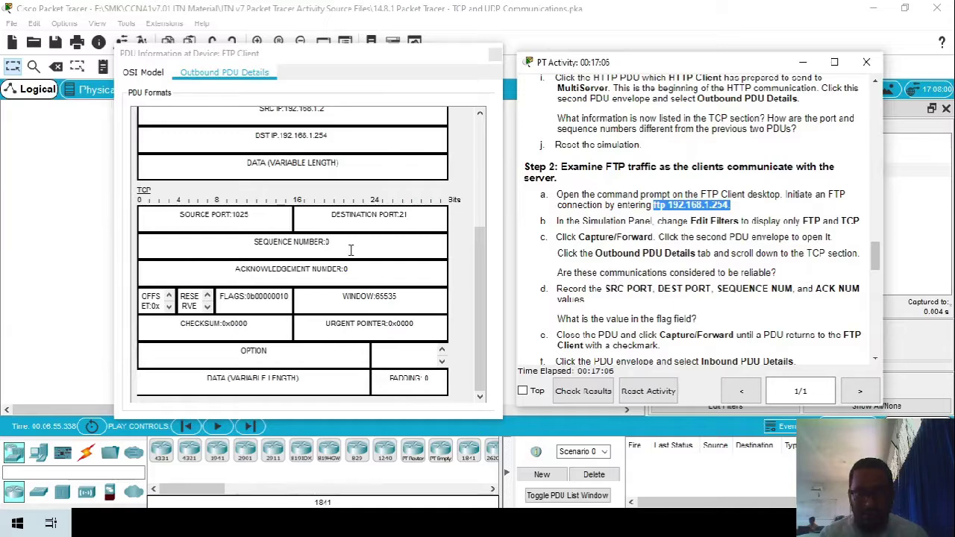
drag(331, 242, 309, 241)
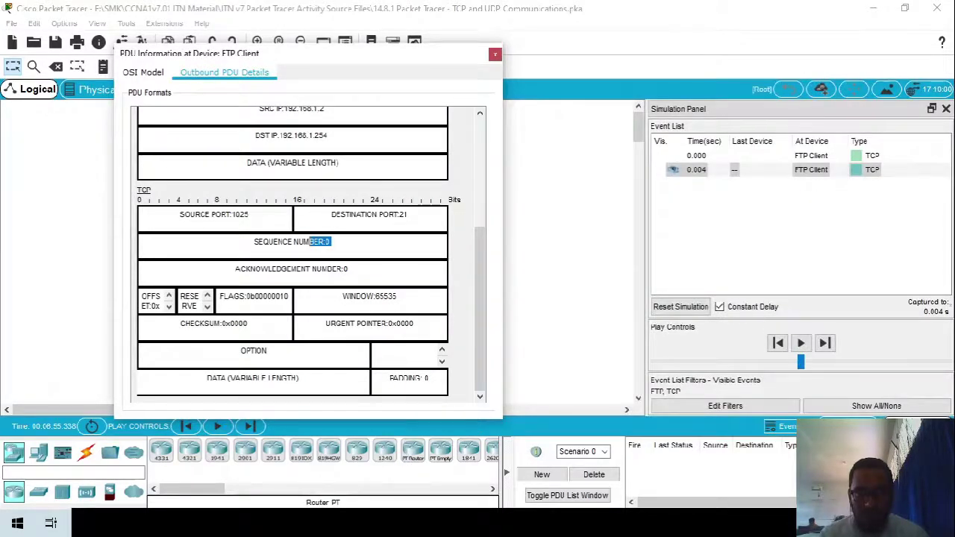
key(alt+Tab)
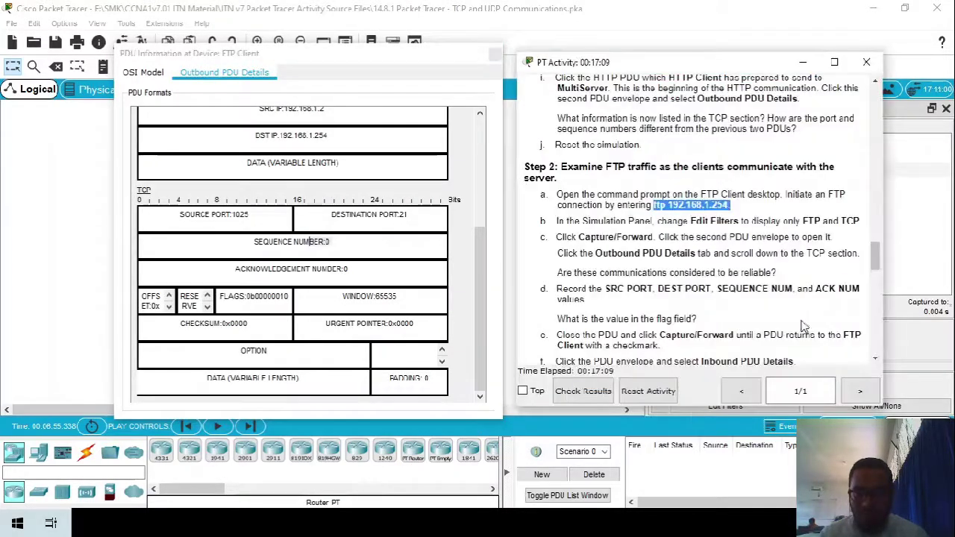
click(282, 299)
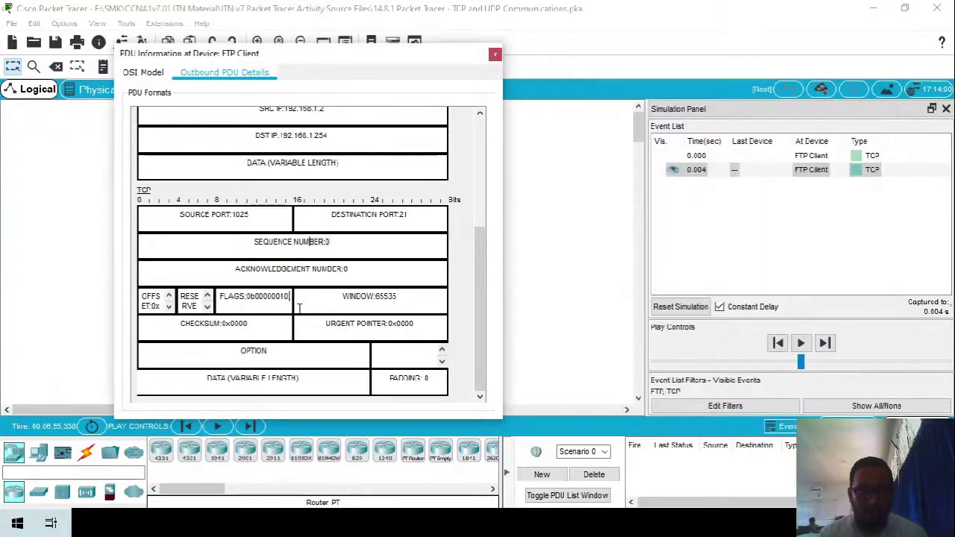
key(alt+Tab)
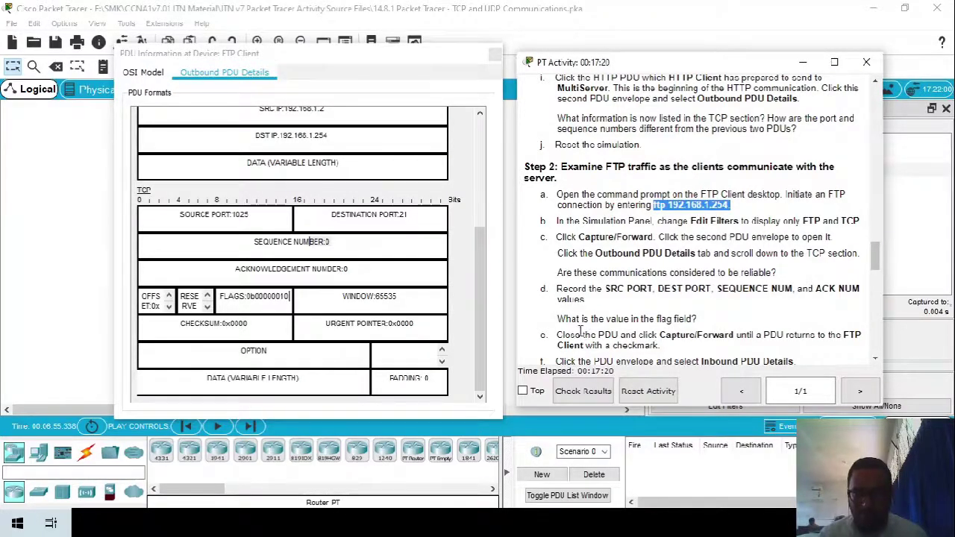
- Close the PDU information and advance the simulation event by event until the PDU returns to FTP Client
click(495, 56)
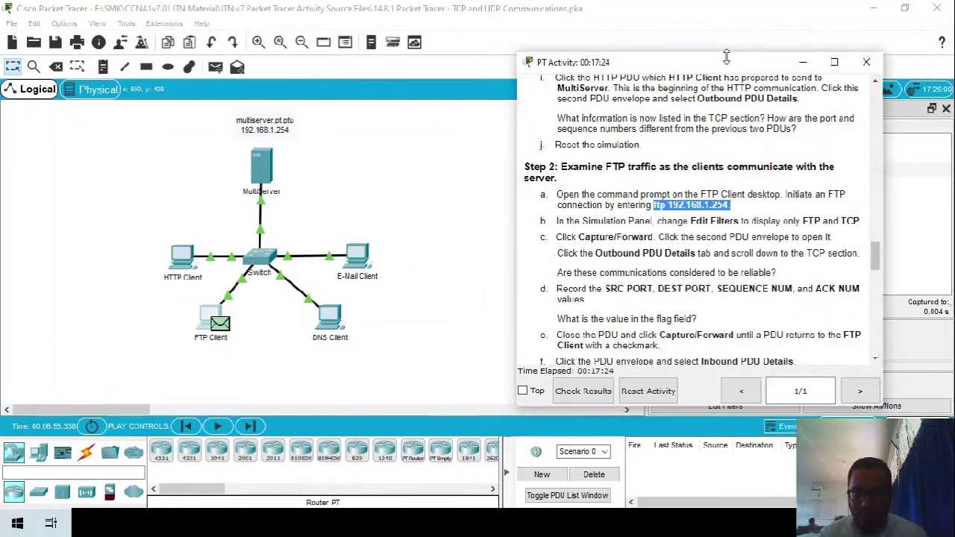
drag(726, 57, 493, 59)
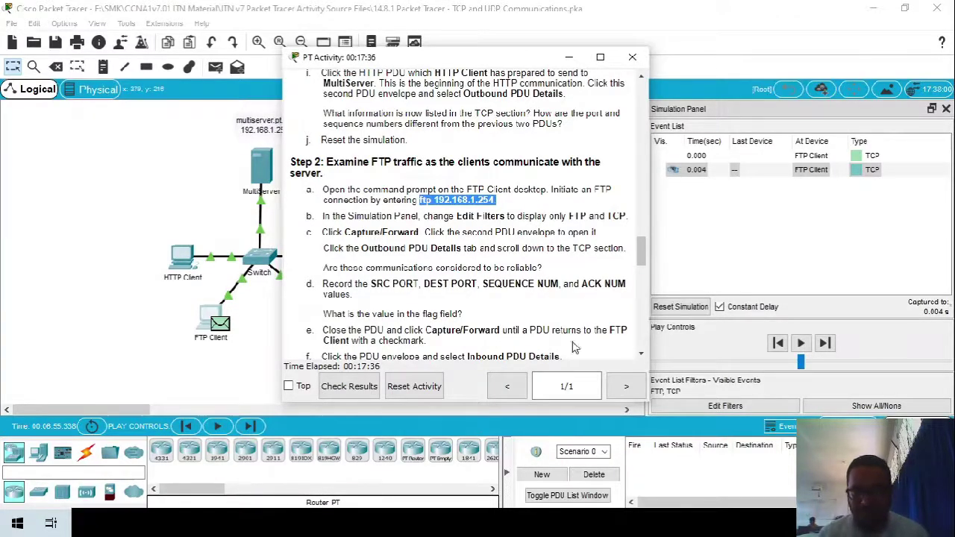
click(825, 343)
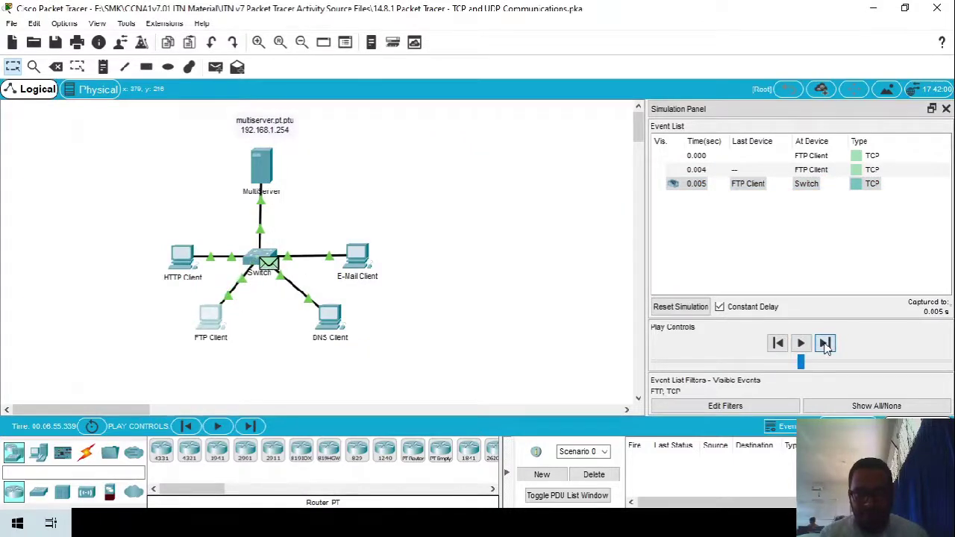
click(826, 343)
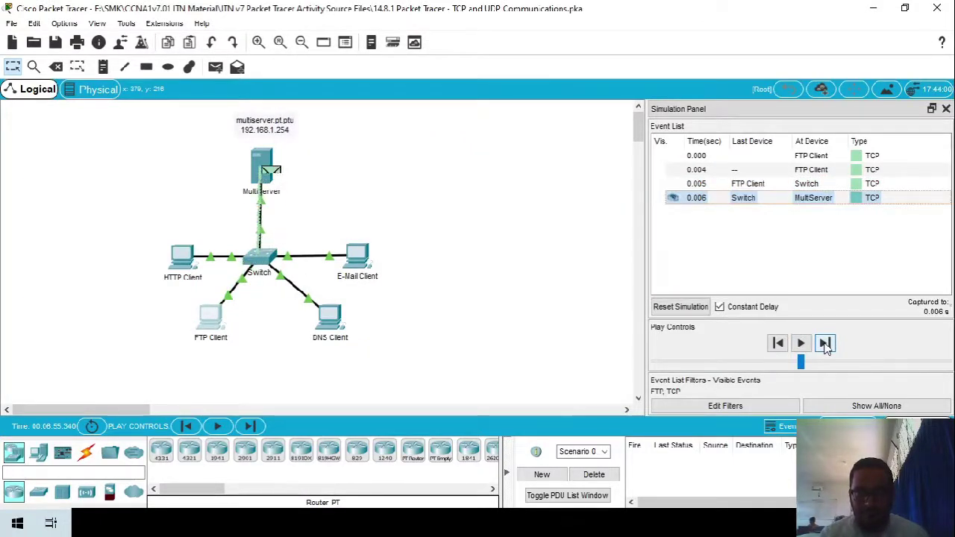
click(826, 343)
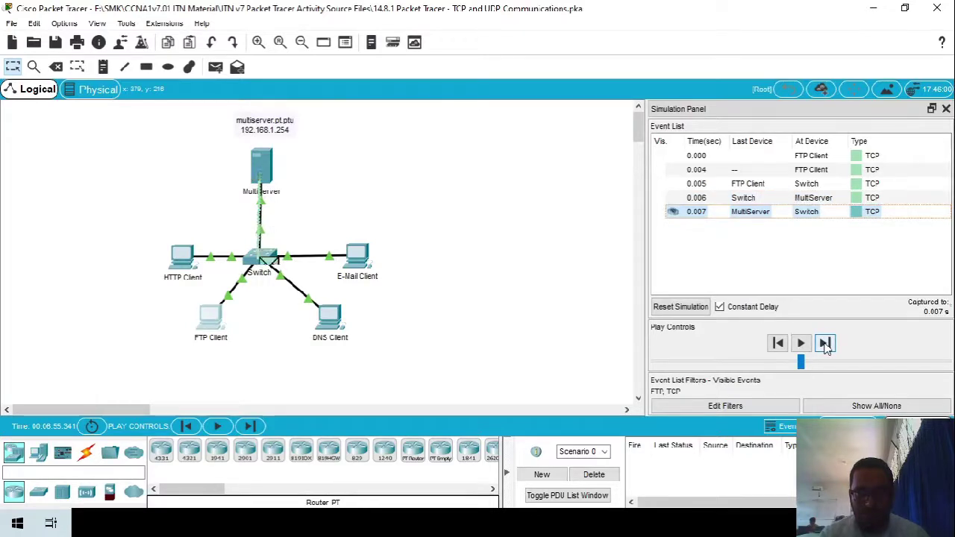
click(825, 343)
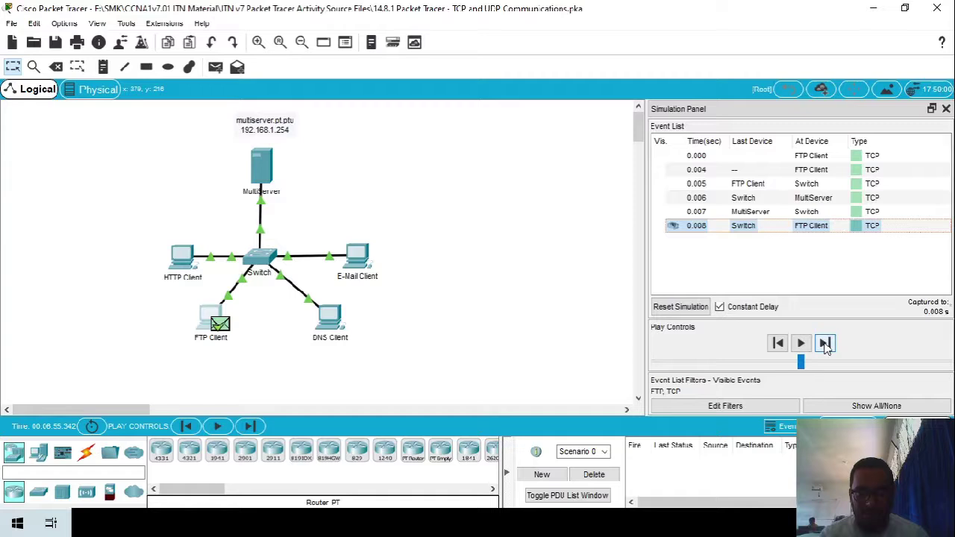
- Check the next activity instructions, then open the returned FTP Client PDU and examine the TCP section of its inbound details
click(215, 323)
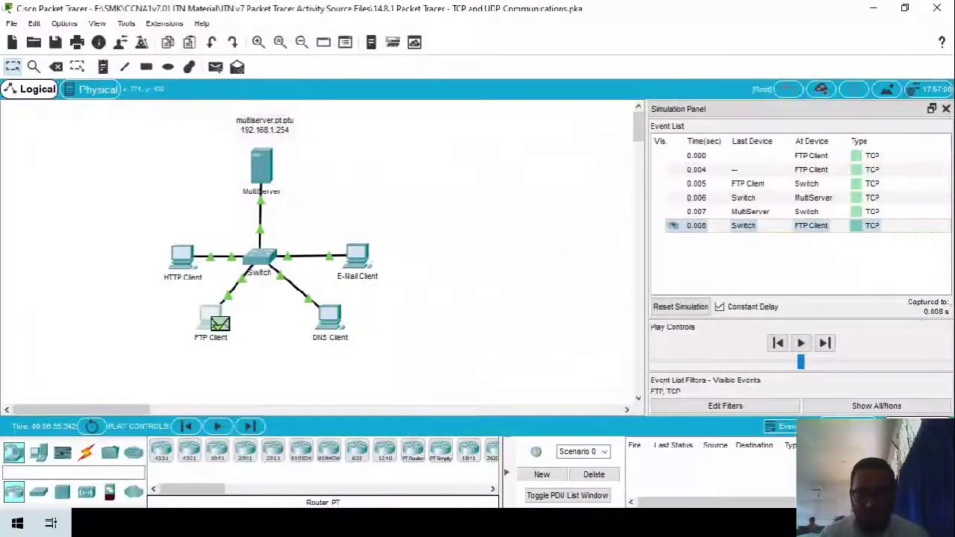
key(alt+Tab)
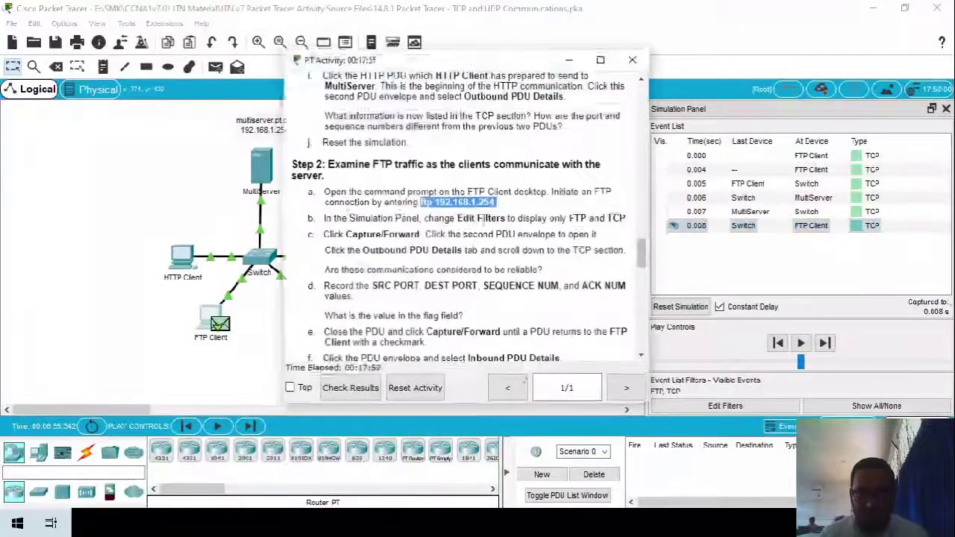
scroll(378, 331, down, 3)
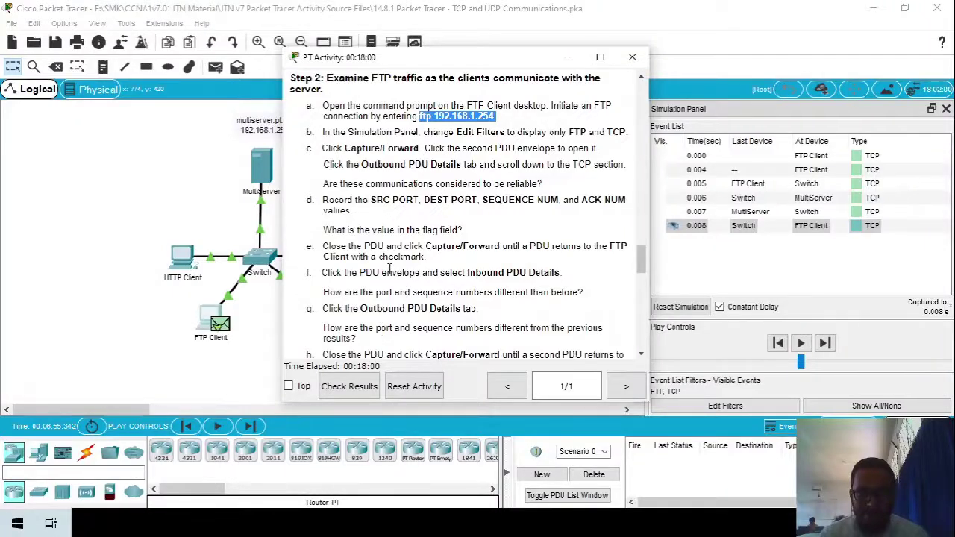
click(222, 331)
click(224, 329)
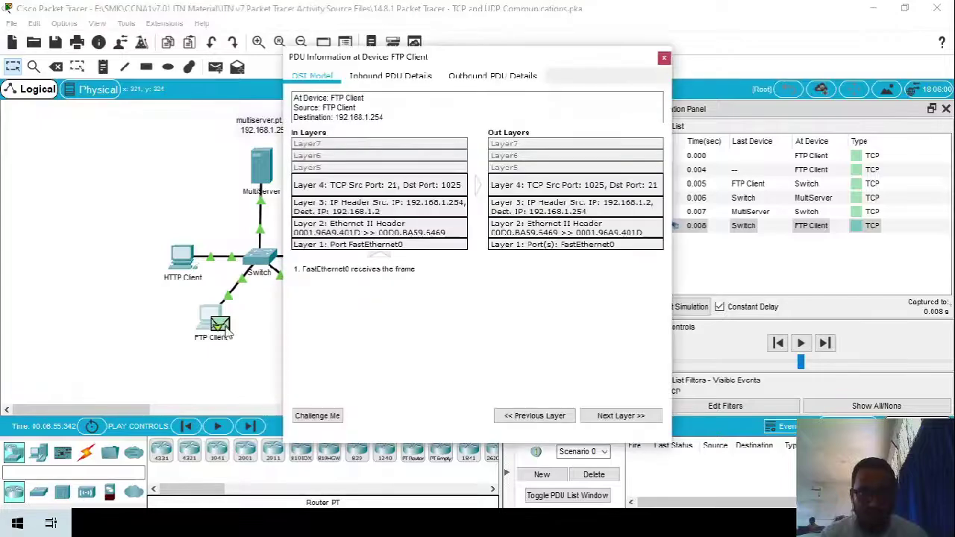
click(384, 80)
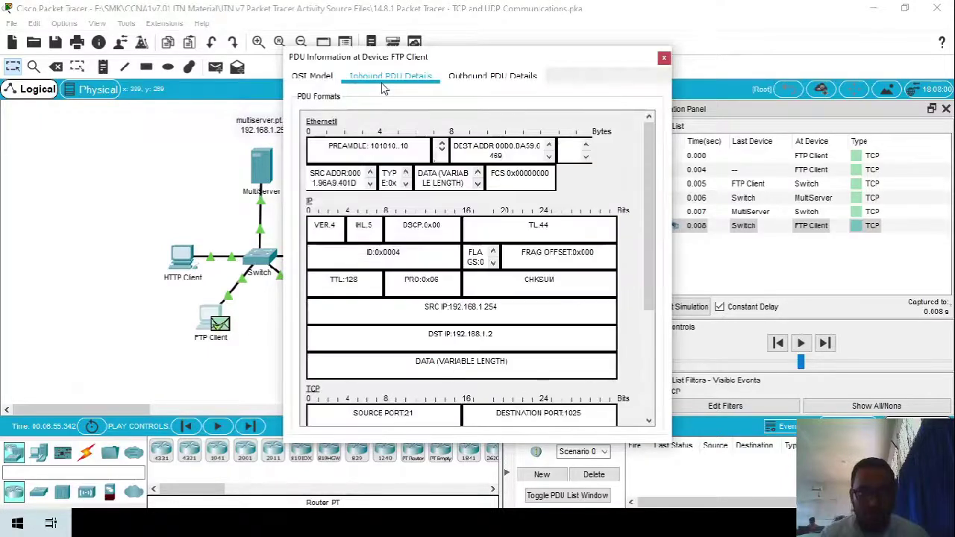
scroll(378, 291, down, 5)
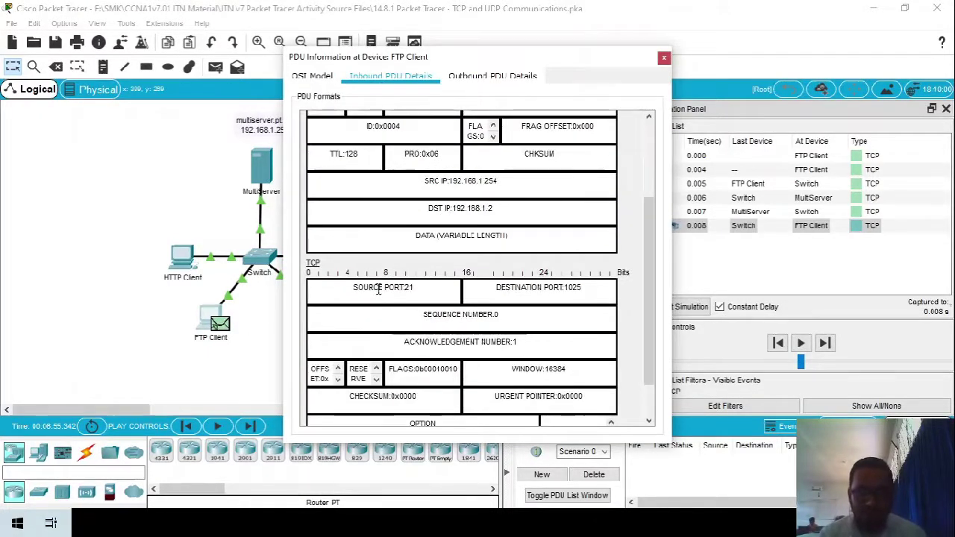
- Compare the port, sequence and acknowledgement numbers between the returned PDU's outbound and inbound TCP sections
click(493, 75)
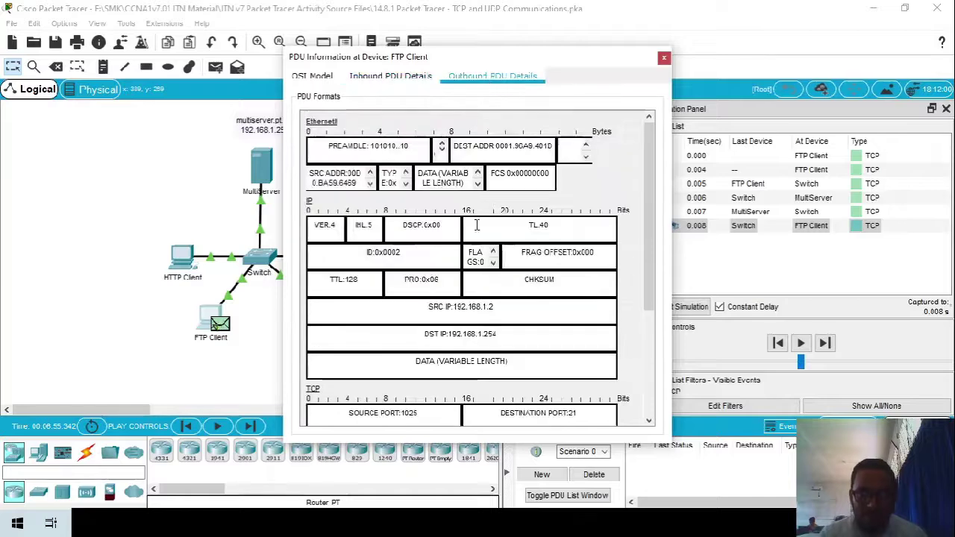
scroll(476, 226, down, 5)
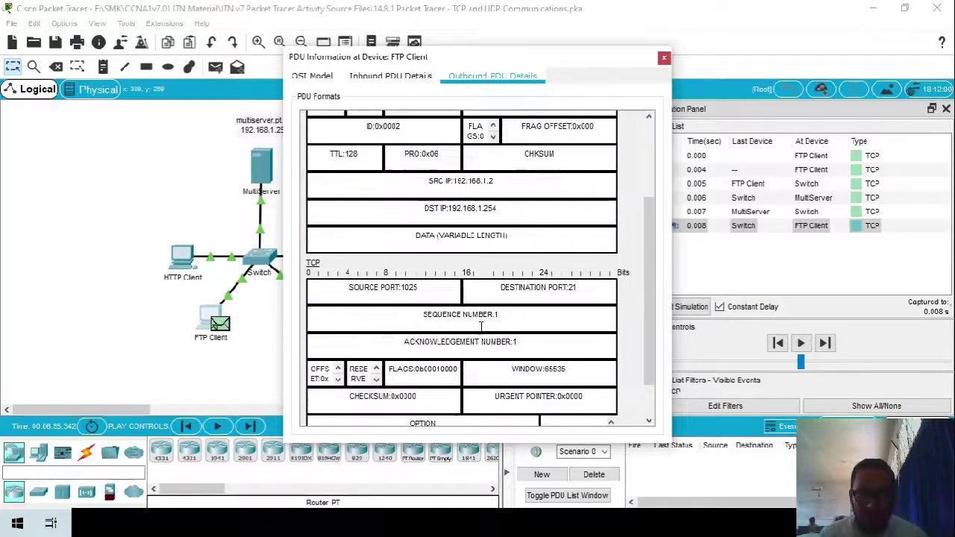
click(403, 78)
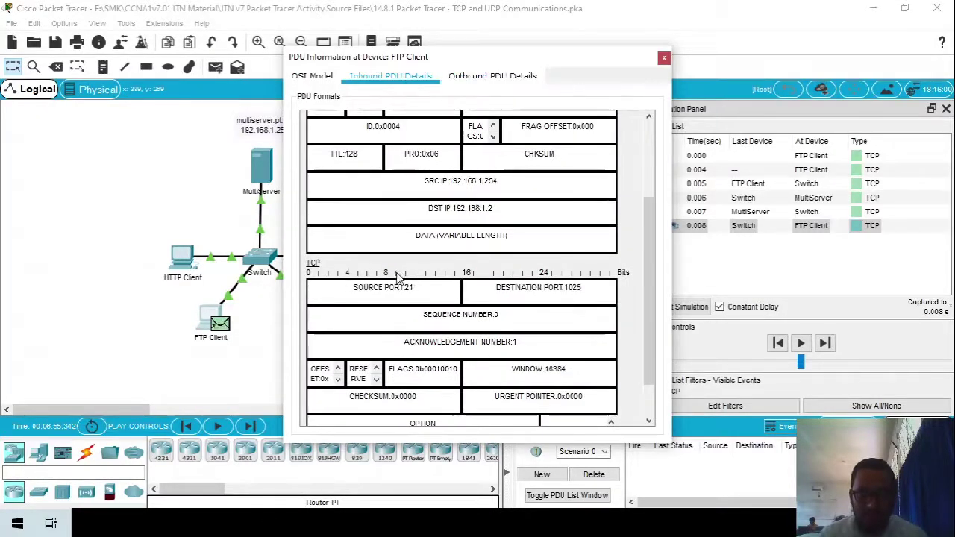
- Recheck the source and destination ports in the FTP Client PDU's inbound TCP section against its outbound details
drag(353, 288, 419, 288)
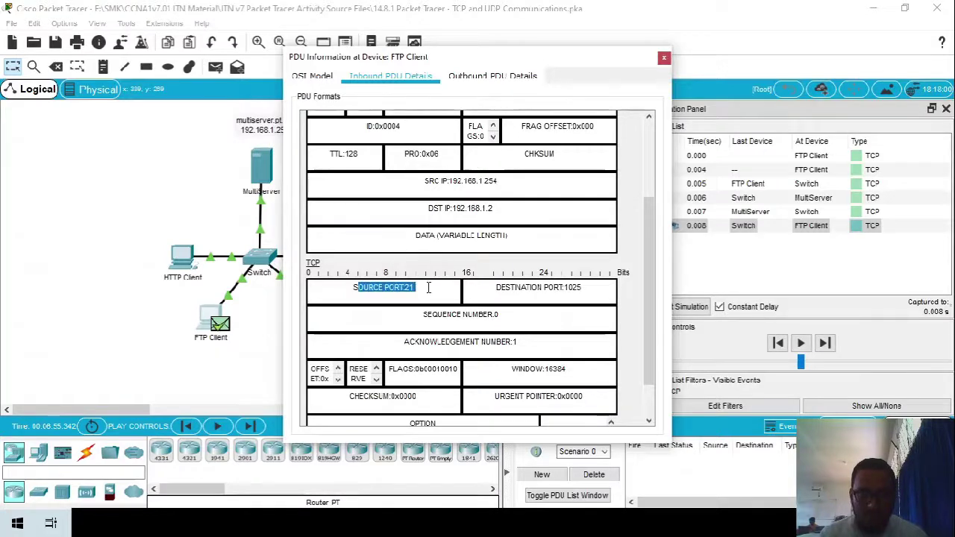
click(428, 288)
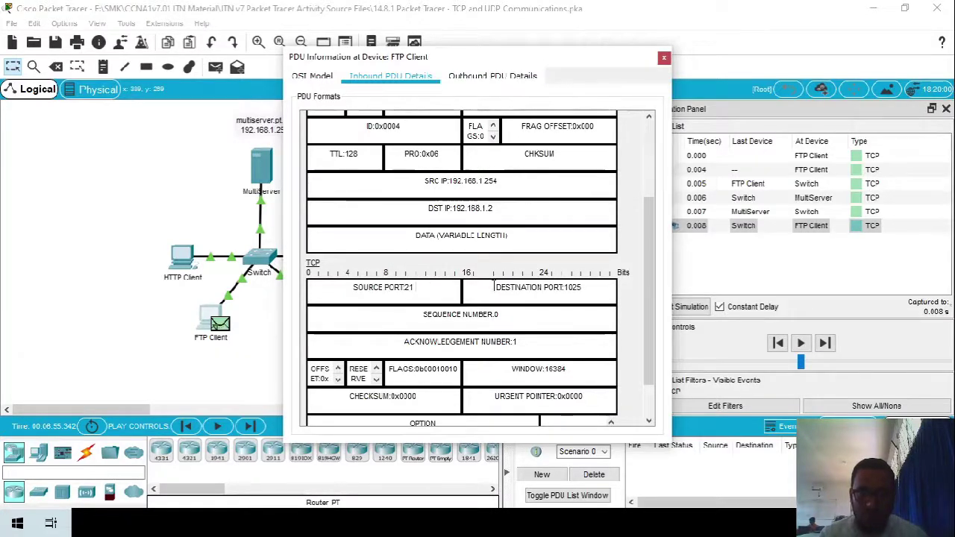
drag(493, 287, 585, 288)
click(467, 77)
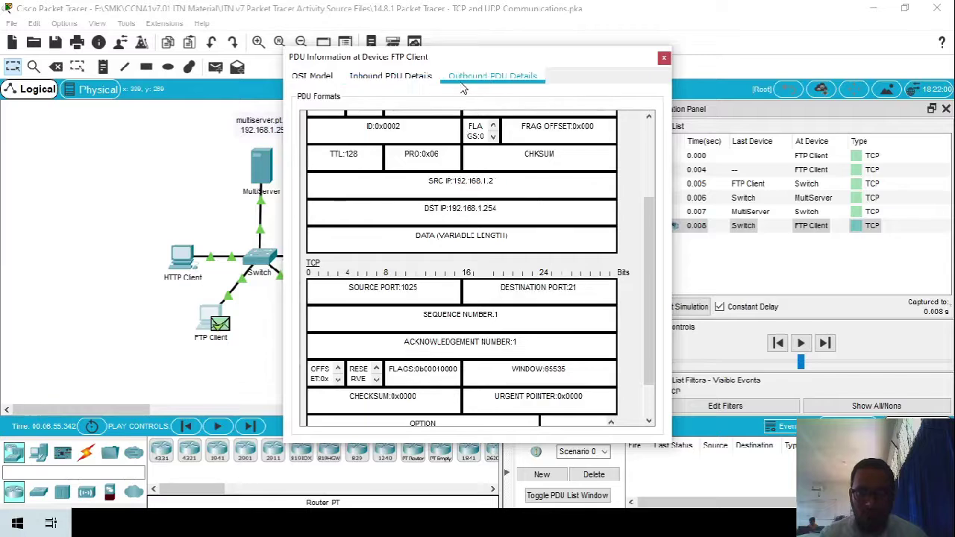
click(370, 77)
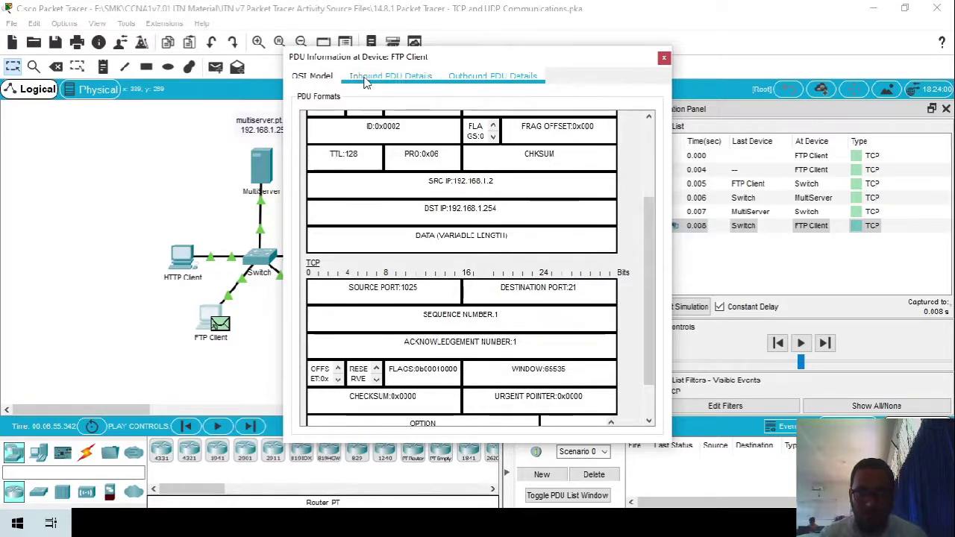
click(446, 74)
click(396, 79)
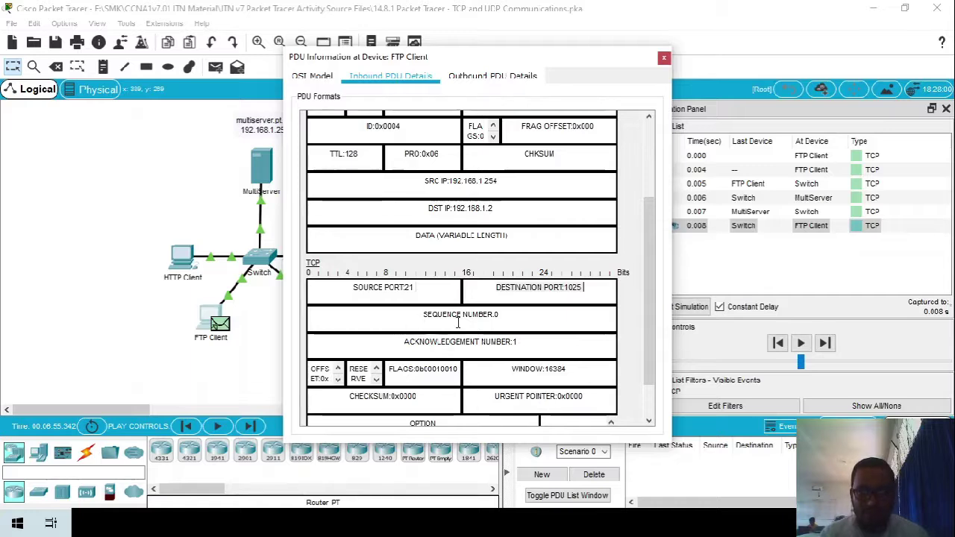
- Examine the sequence and acknowledgement numbers and the remaining TCP fields in the FTP Client PDU's inbound details
drag(497, 314, 424, 317)
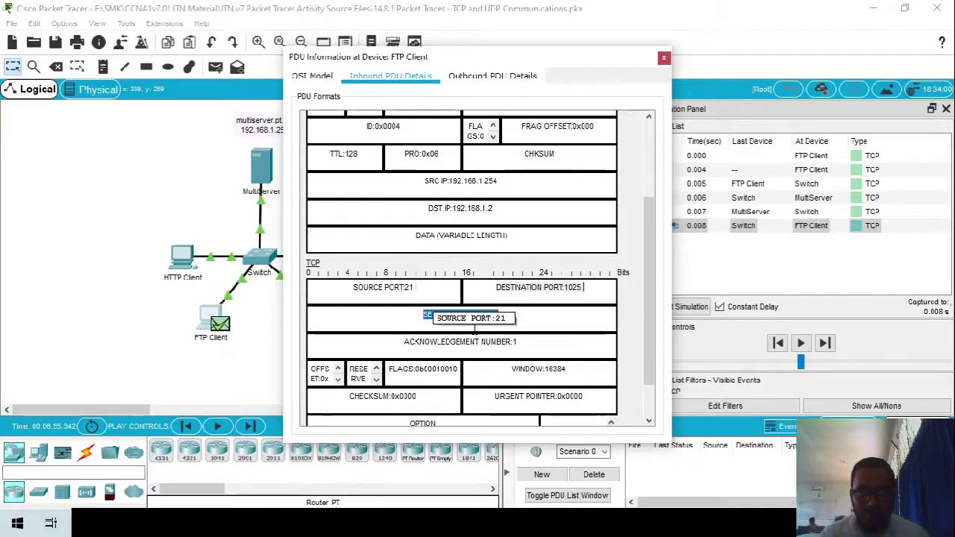
drag(518, 341, 478, 345)
triple_click(477, 344)
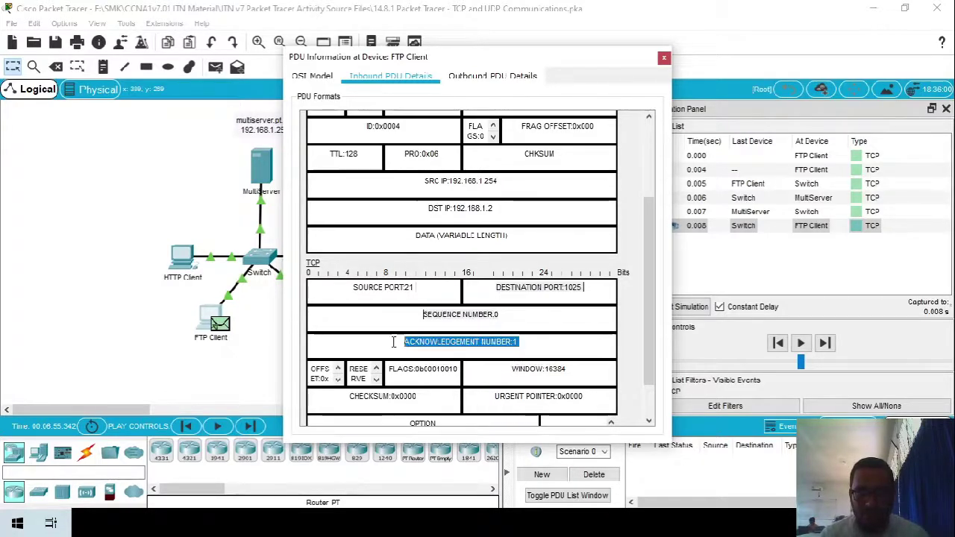
click(527, 343)
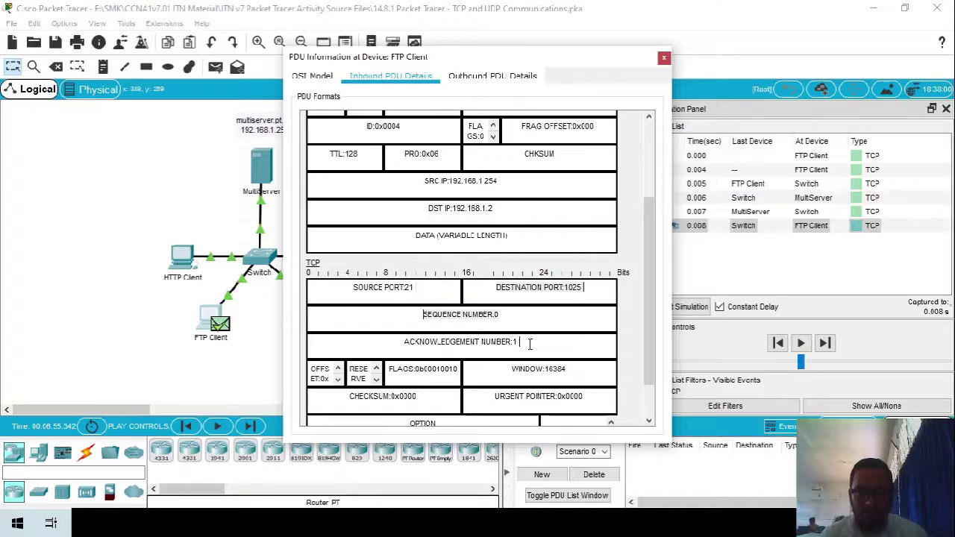
scroll(530, 343, down, 2)
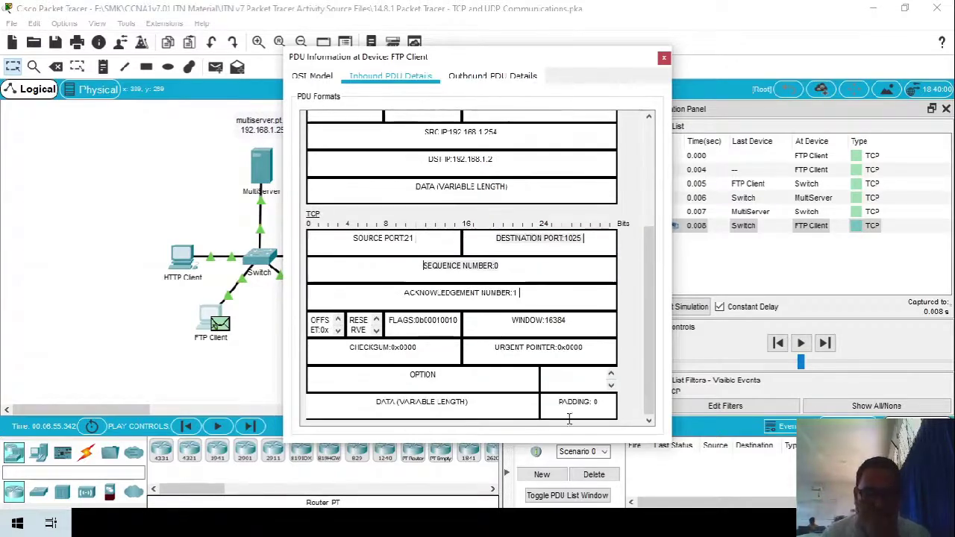
- Read activity instructions e to j on comparing the FTP Client PDUs and capturing a second returning PDU
key(alt+Tab)
scroll(453, 231, down, 3)
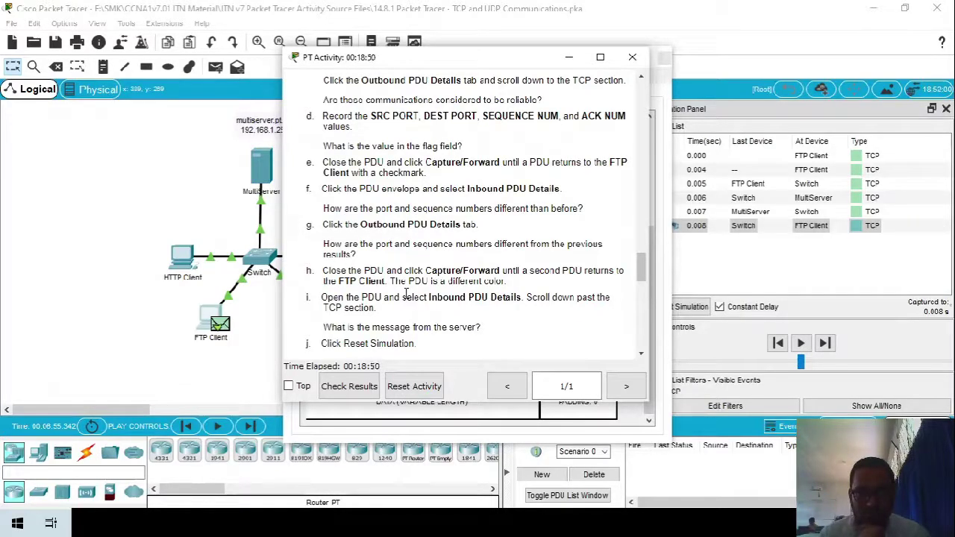
scroll(406, 294, down, 3)
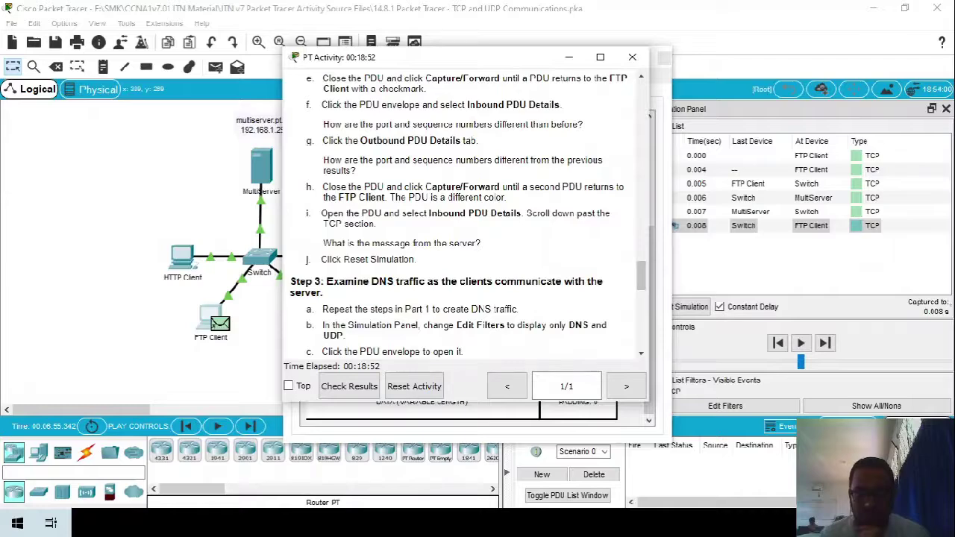
click(210, 317)
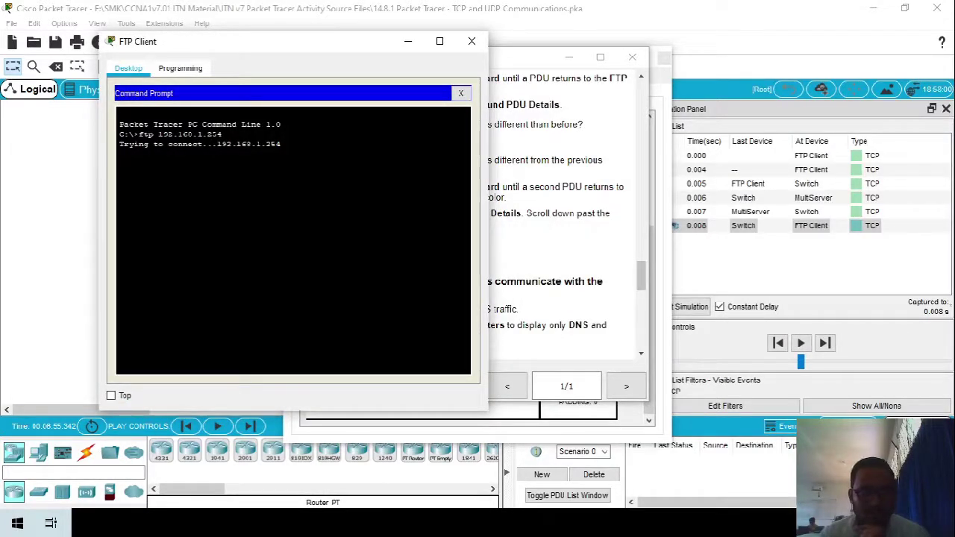
click(522, 271)
scroll(564, 262, up, 4)
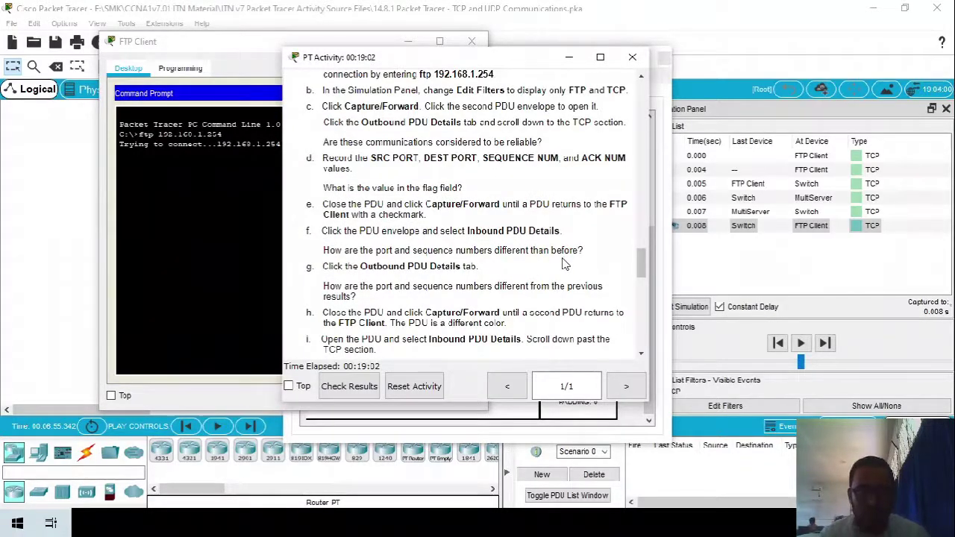
scroll(565, 261, down, 4)
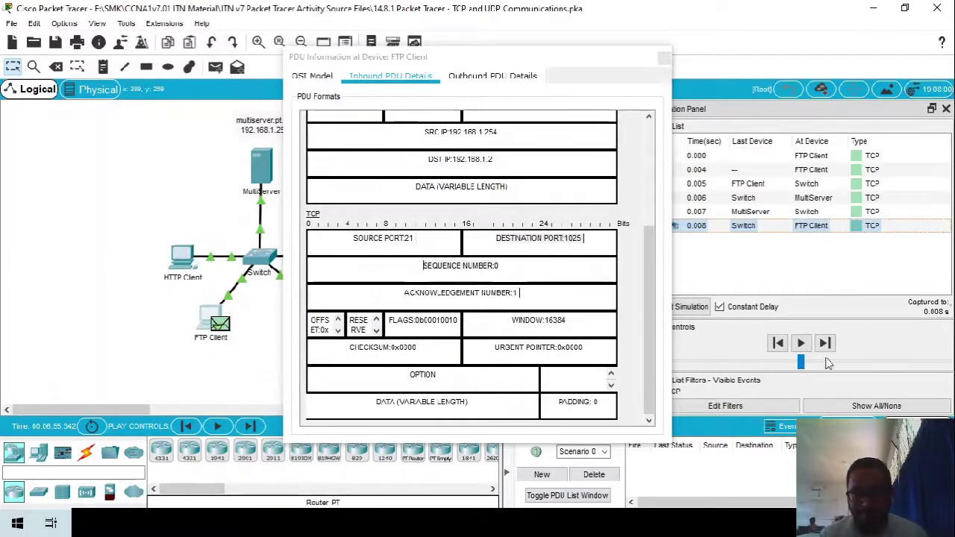
key(alt+Tab)
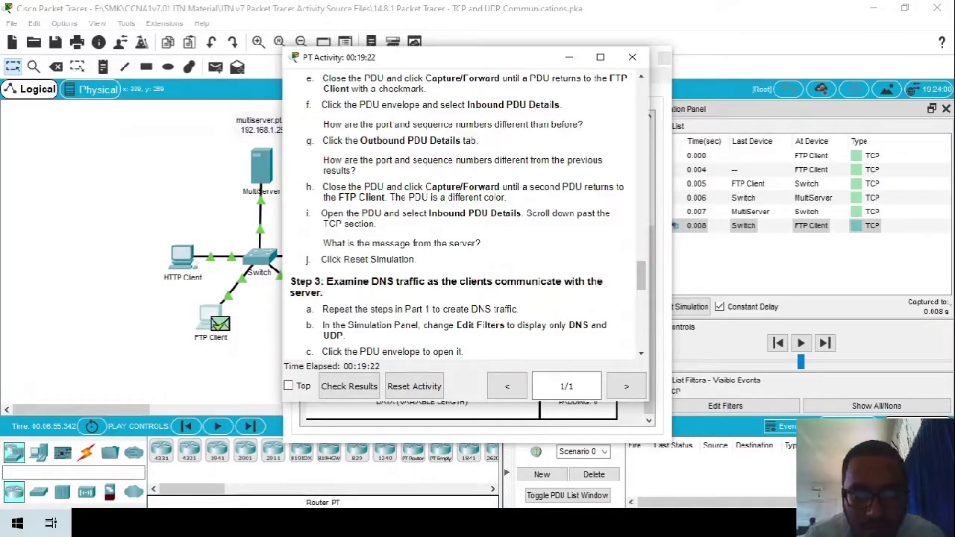
- Show the FTP Client PDU's outbound details and check them against activity instructions g and h
click(478, 414)
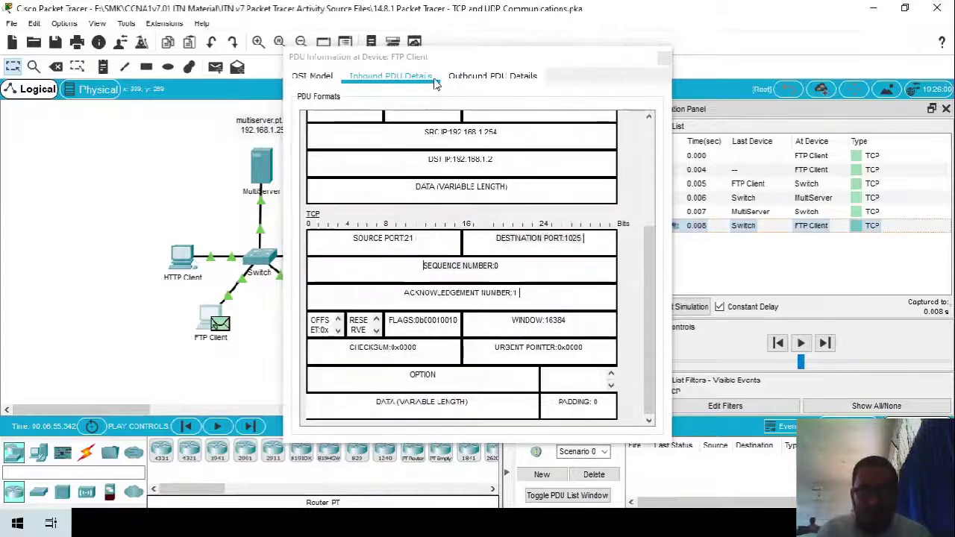
click(490, 71)
drag(467, 61, 400, 83)
click(638, 298)
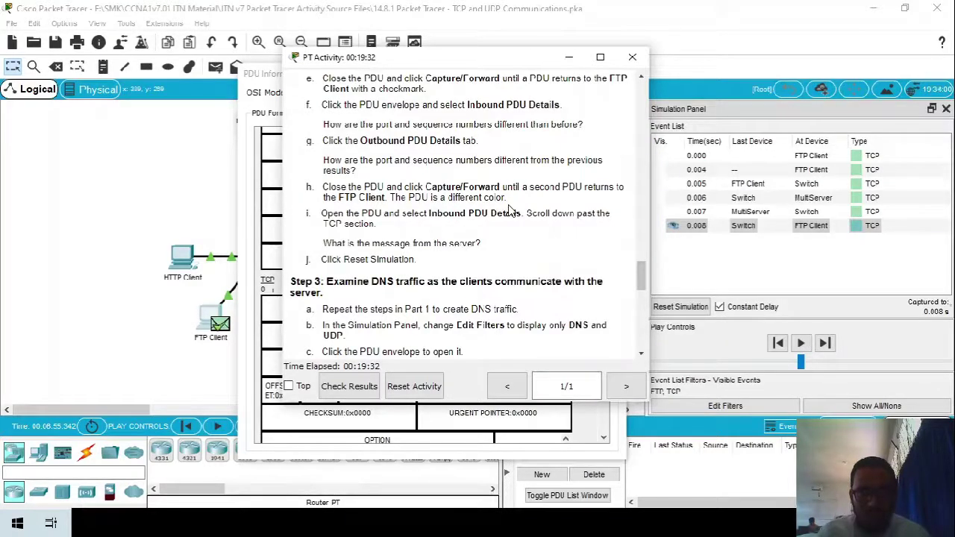
drag(440, 58, 441, 175)
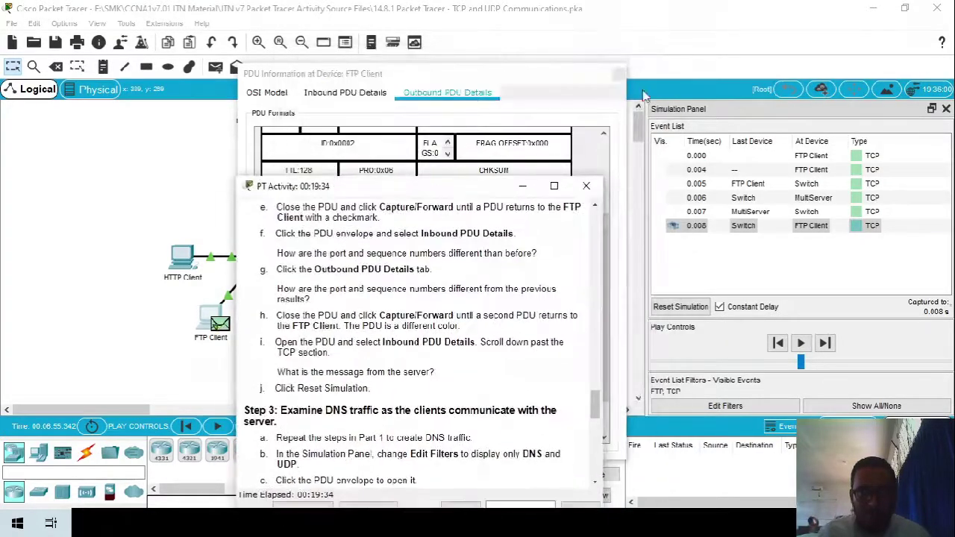
- Close the PDU information and advance the simulation event by event until the FTP PDU reaches FTP Client
click(646, 97)
click(618, 75)
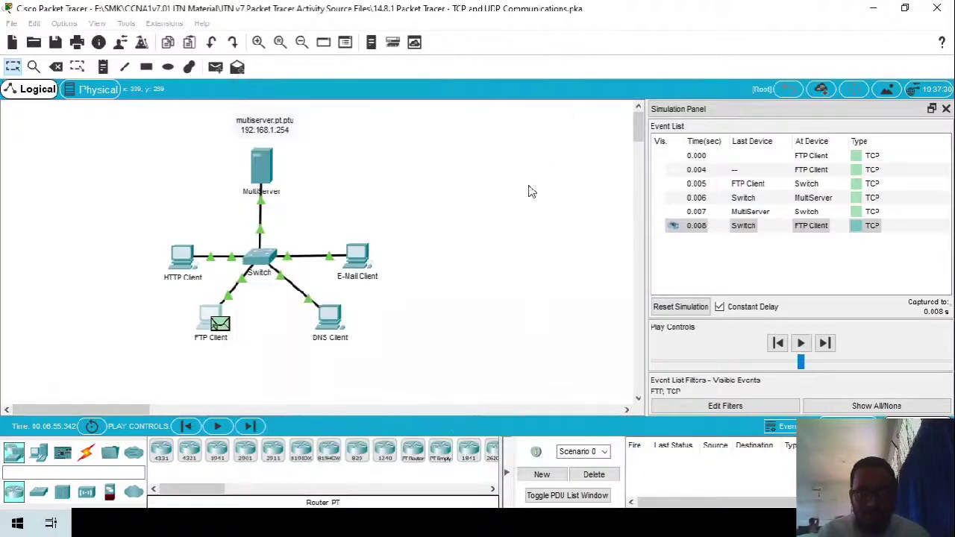
click(825, 343)
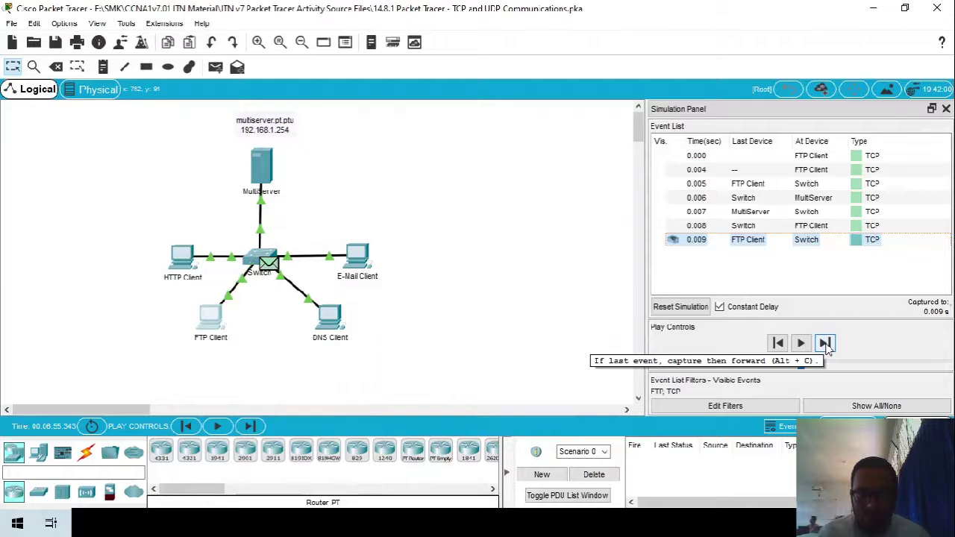
click(825, 343)
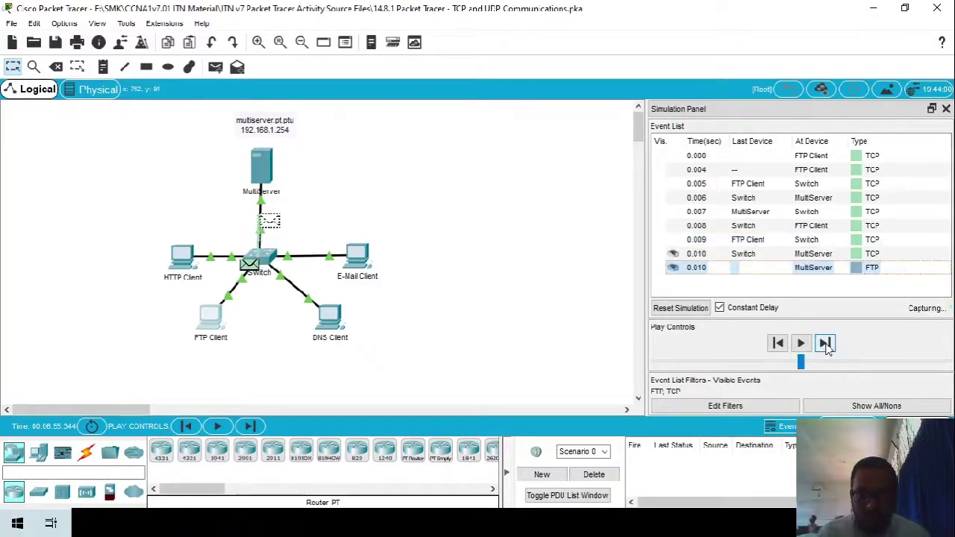
click(825, 343)
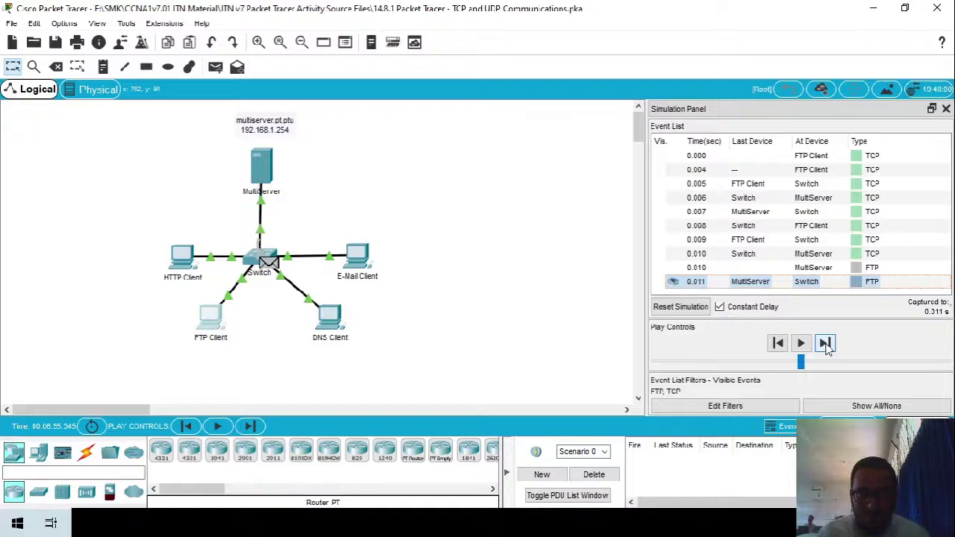
click(826, 343)
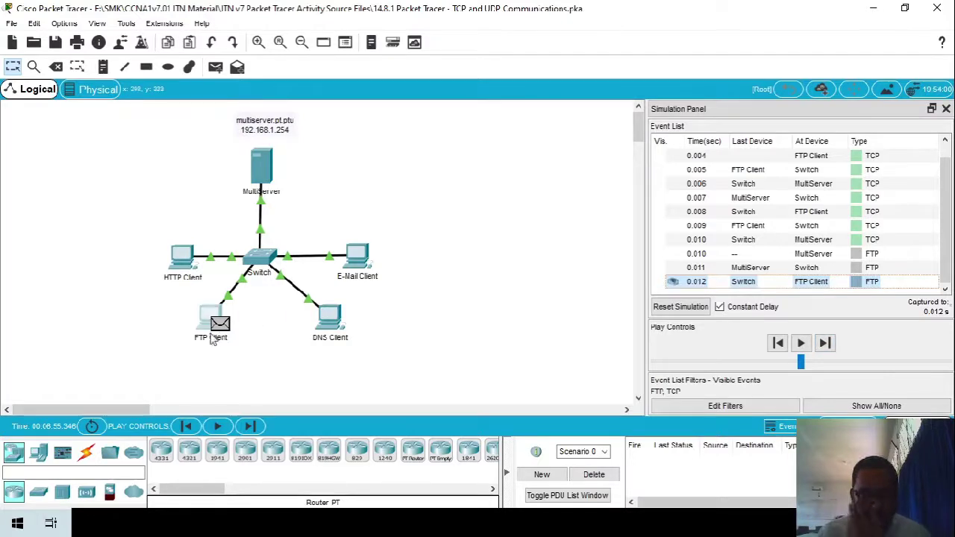
- Open the FTP event at FTP Client and examine the TCP section of its inbound PDU details
click(856, 197)
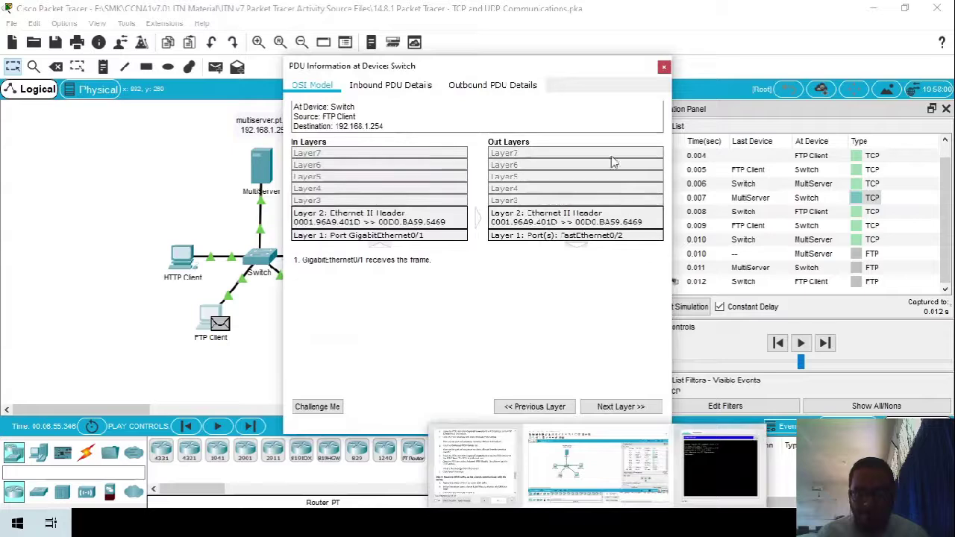
click(663, 67)
click(866, 283)
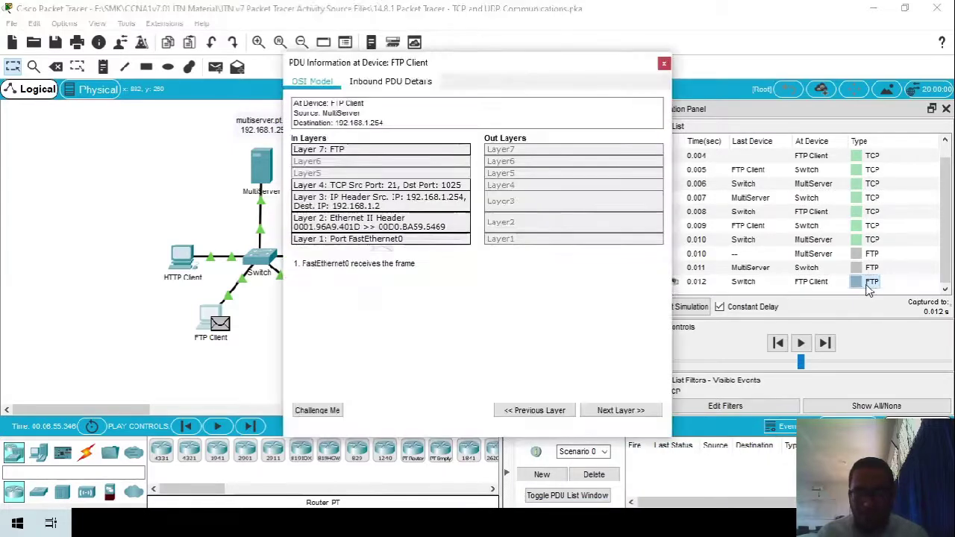
click(390, 82)
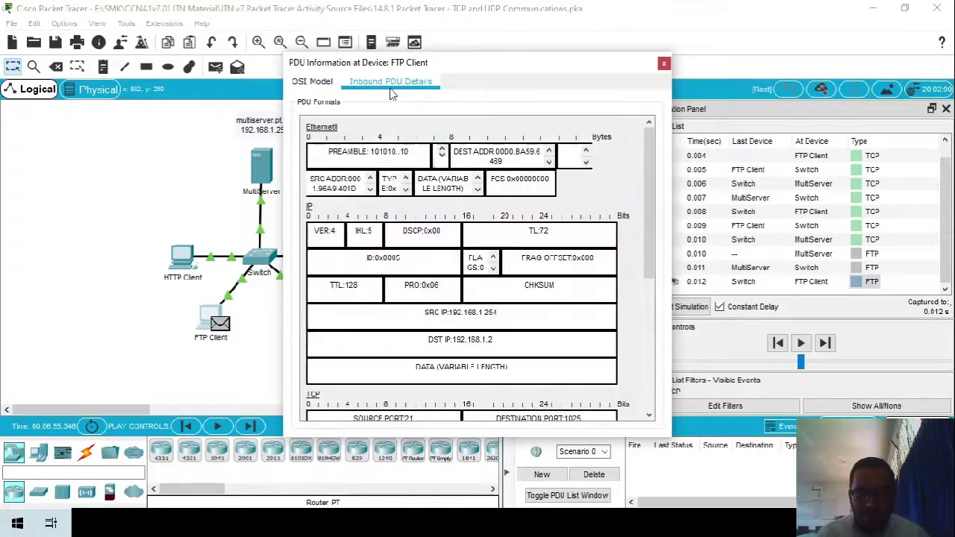
scroll(531, 321, down, 5)
scroll(531, 321, down, 2)
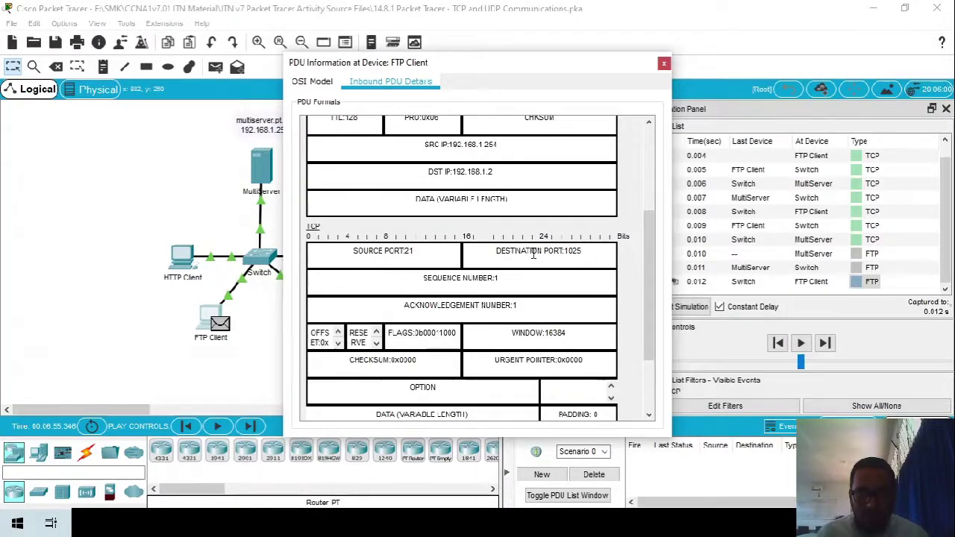
- Check the activity question about the server's message and find the message in the inbound PDU's FTP Response section
key(alt+Tab)
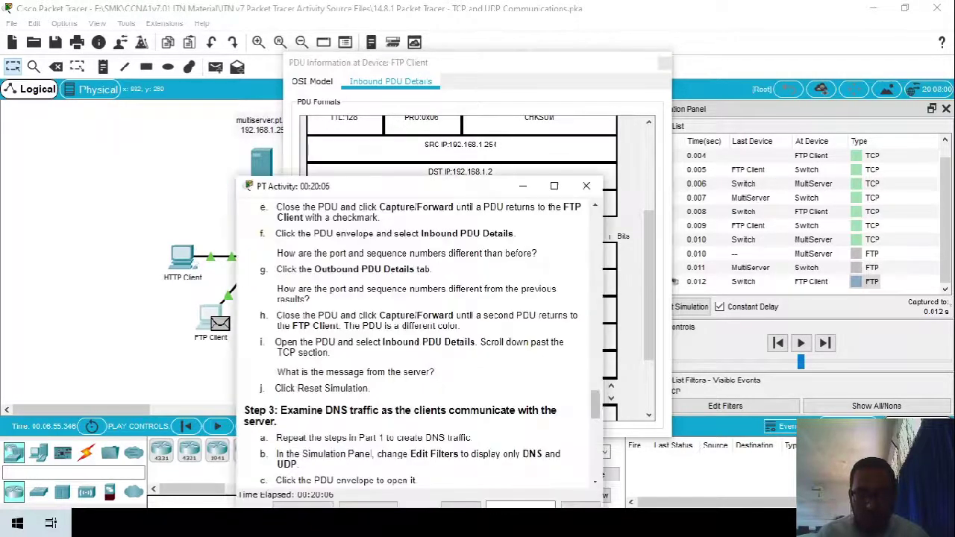
drag(425, 191, 250, 91)
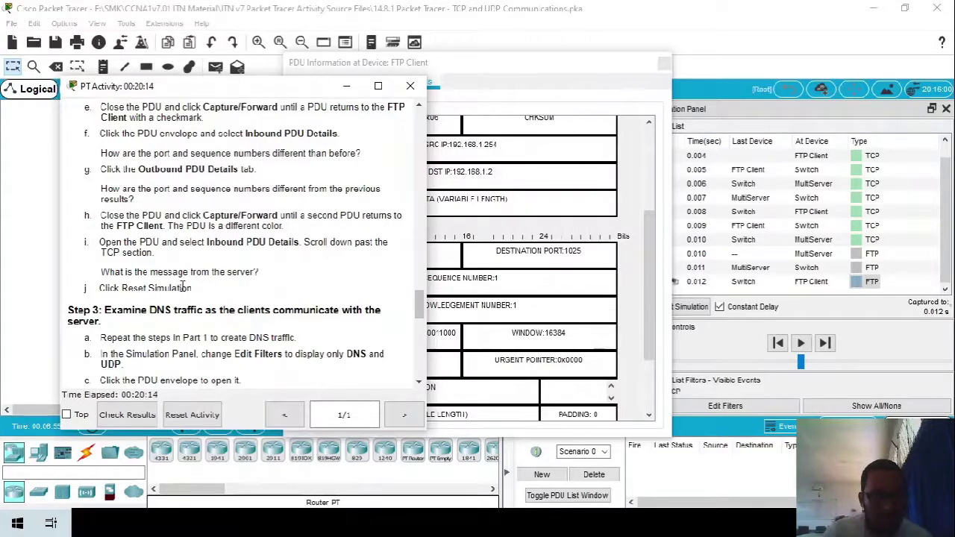
scroll(510, 113, down, 3)
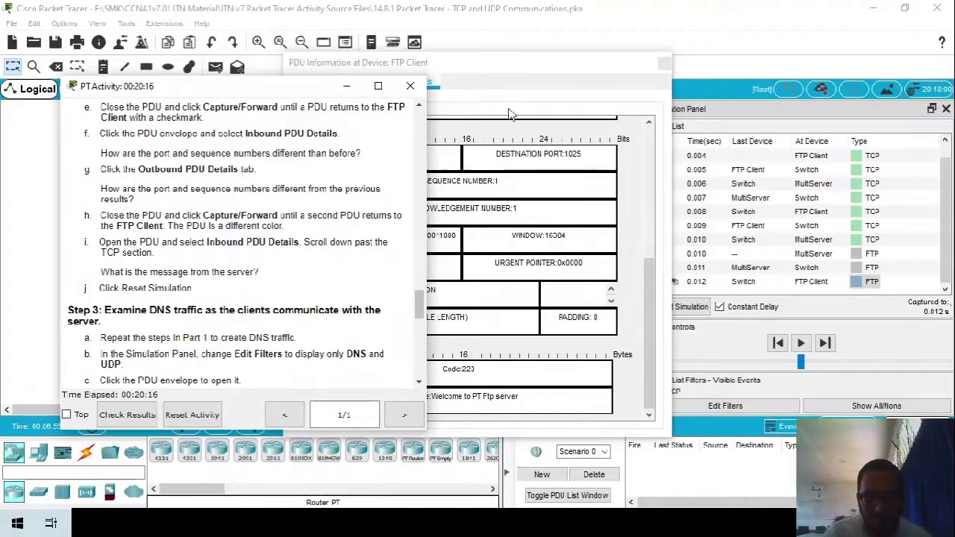
drag(507, 73, 587, 61)
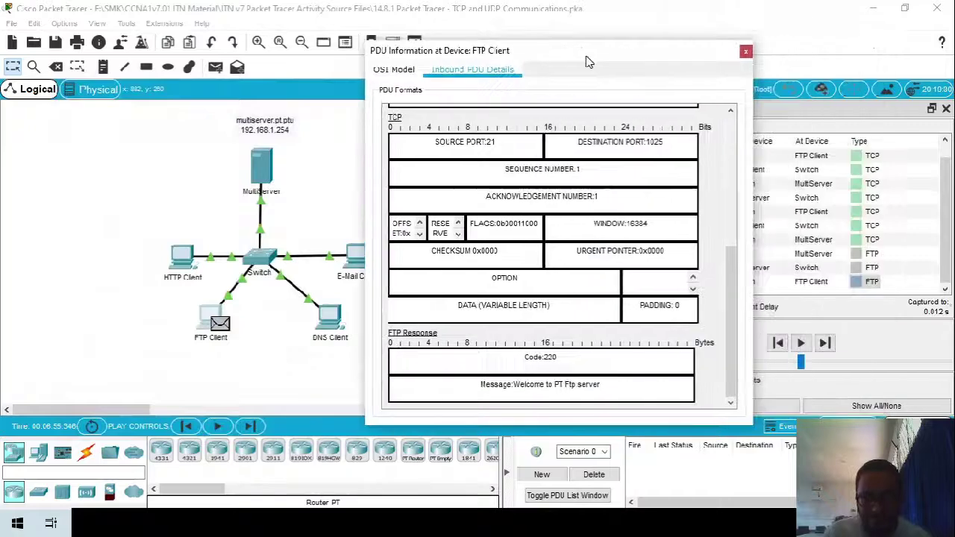
click(602, 386)
shift+click(468, 394)
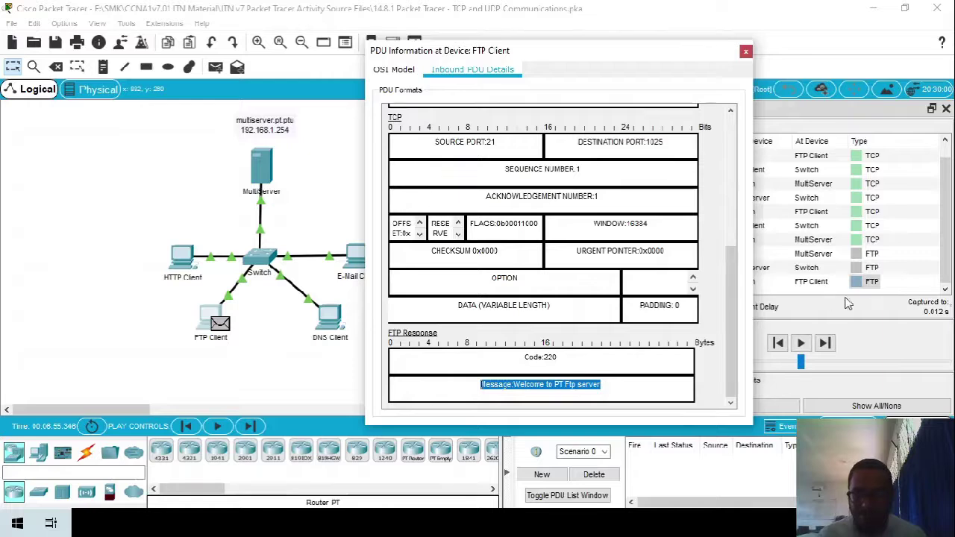
- Open the TCP event received by MultiServer from Switch and examine the TCP section of its inbound PDU details
click(868, 244)
click(869, 242)
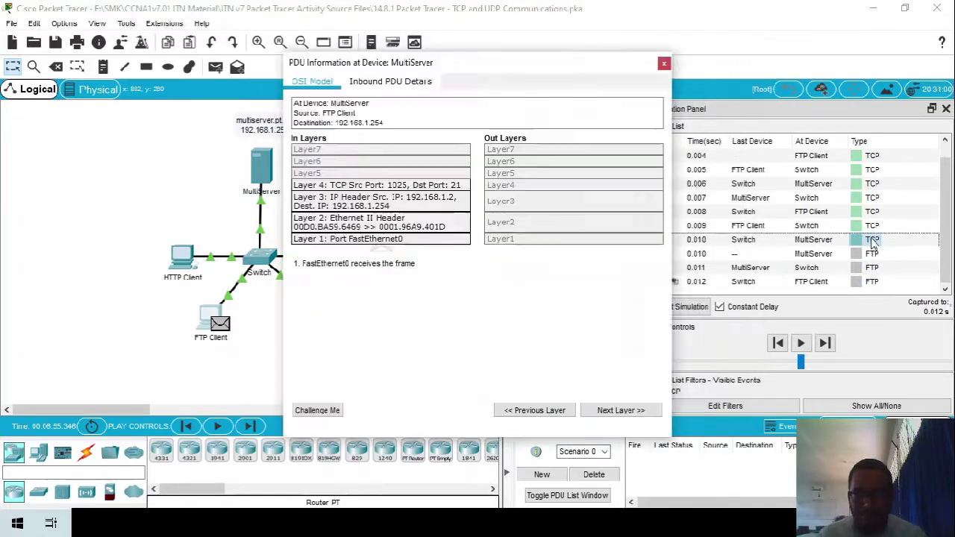
click(872, 243)
click(872, 243)
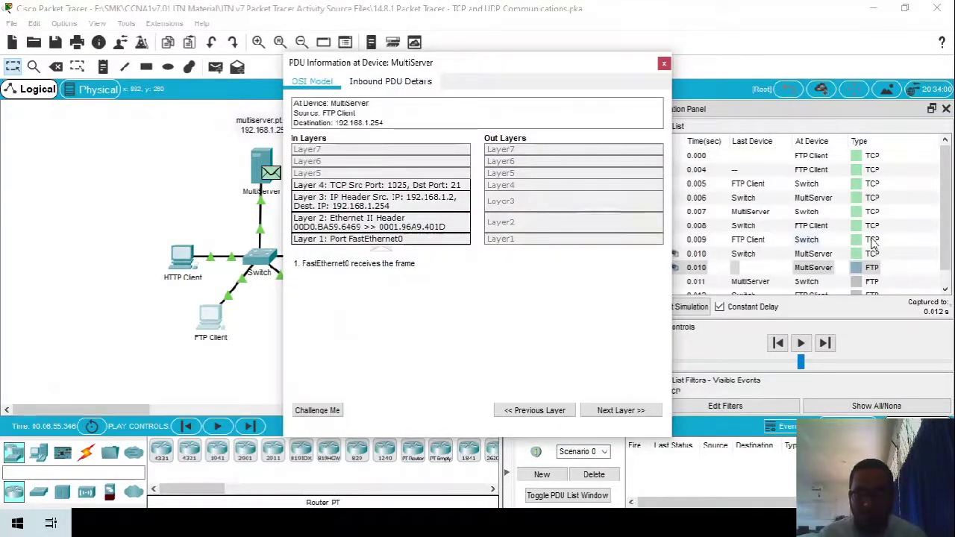
click(390, 81)
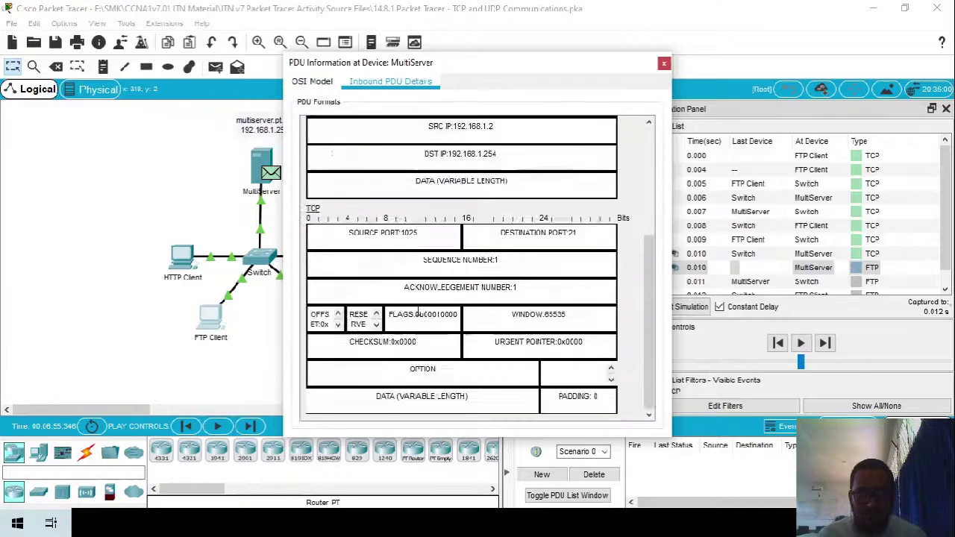
- Open the FTP event at FTP Client and find the server's message in the inbound PDU's FTP Response section
click(663, 63)
click(856, 284)
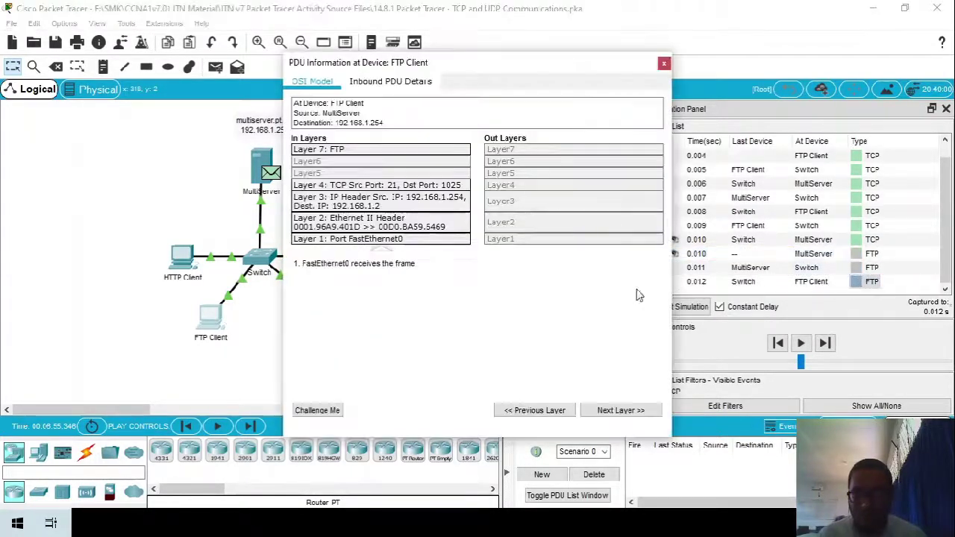
click(409, 82)
scroll(502, 348, down, 5)
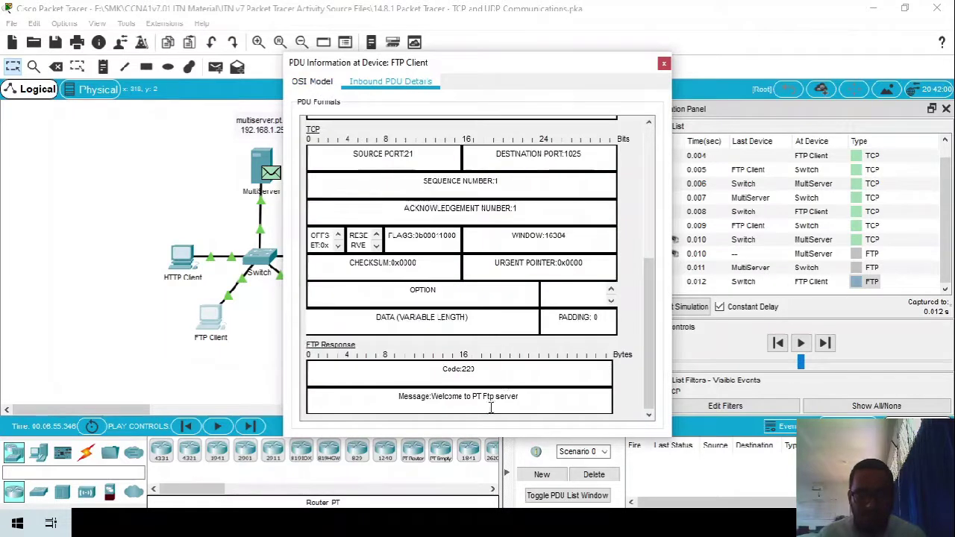
triple_click(435, 407)
click(533, 404)
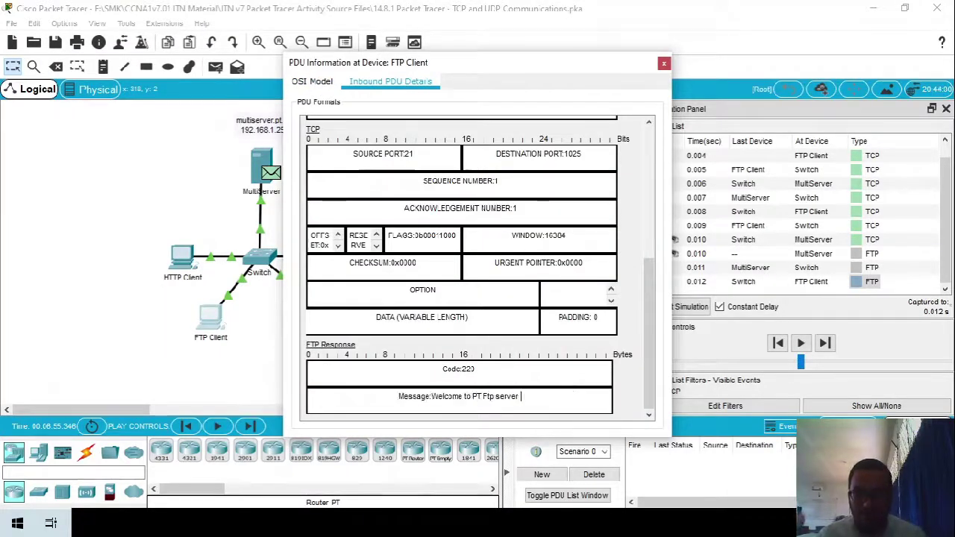
- Check the activity's Step 2 instructions on FTP traffic and reset the simulation
key(alt+Tab)
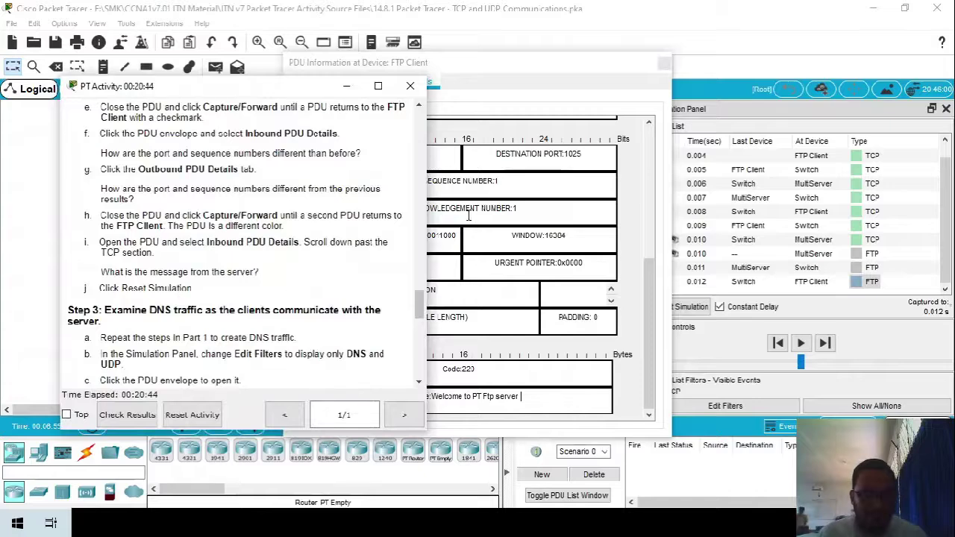
scroll(247, 224, up, 5)
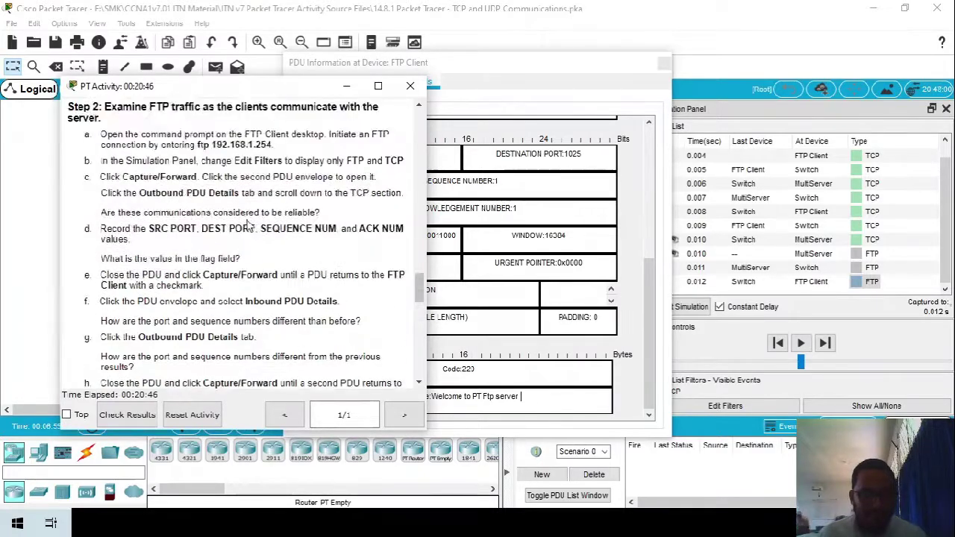
click(716, 468)
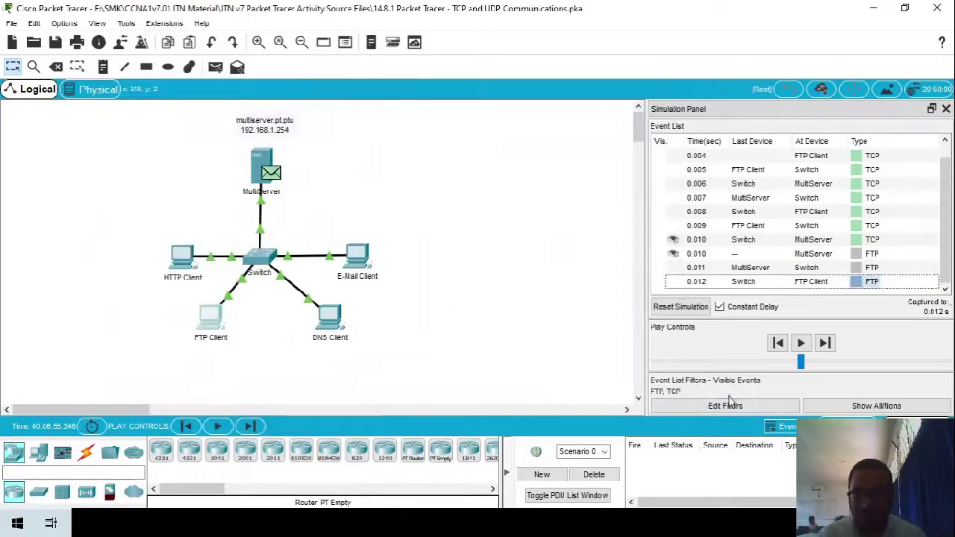
click(681, 307)
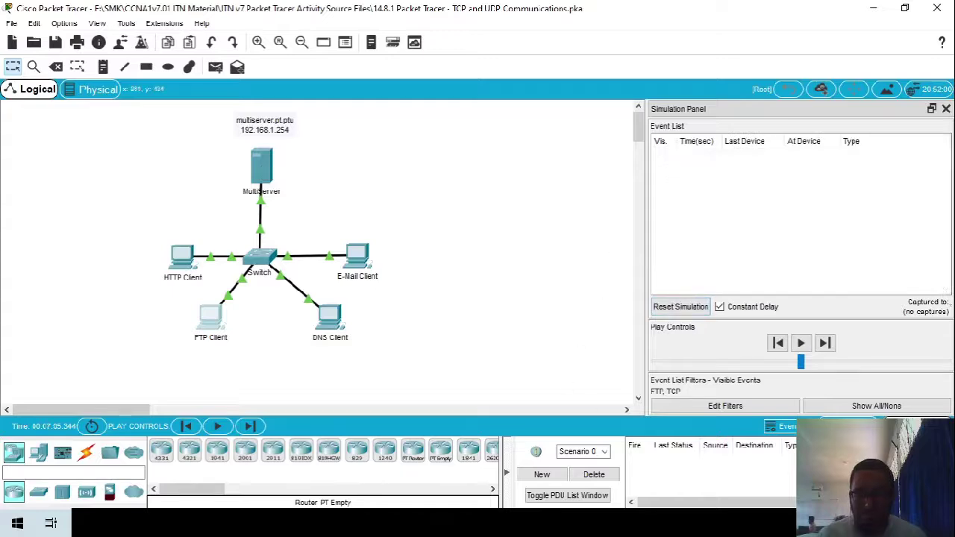
click(211, 317)
click(460, 40)
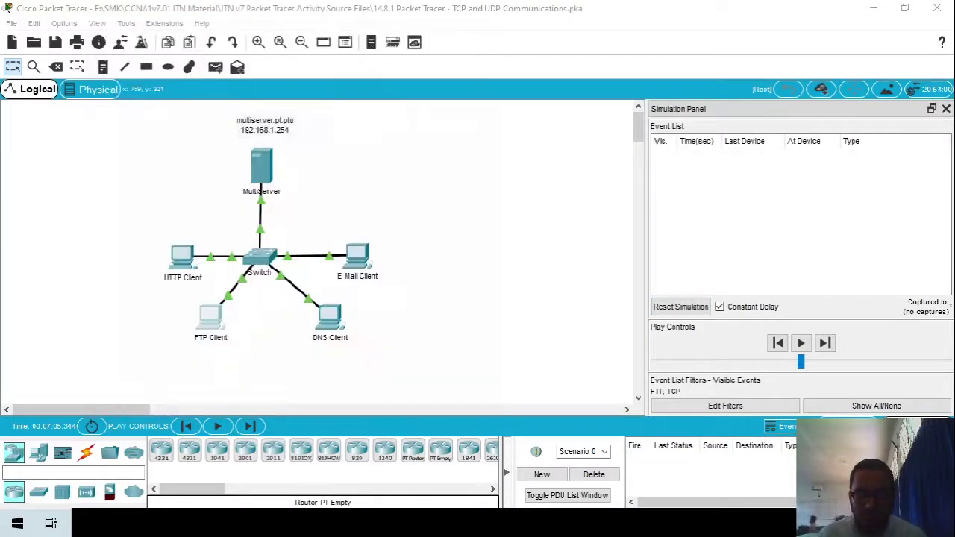
key(alt+Tab)
scroll(223, 264, down, 10)
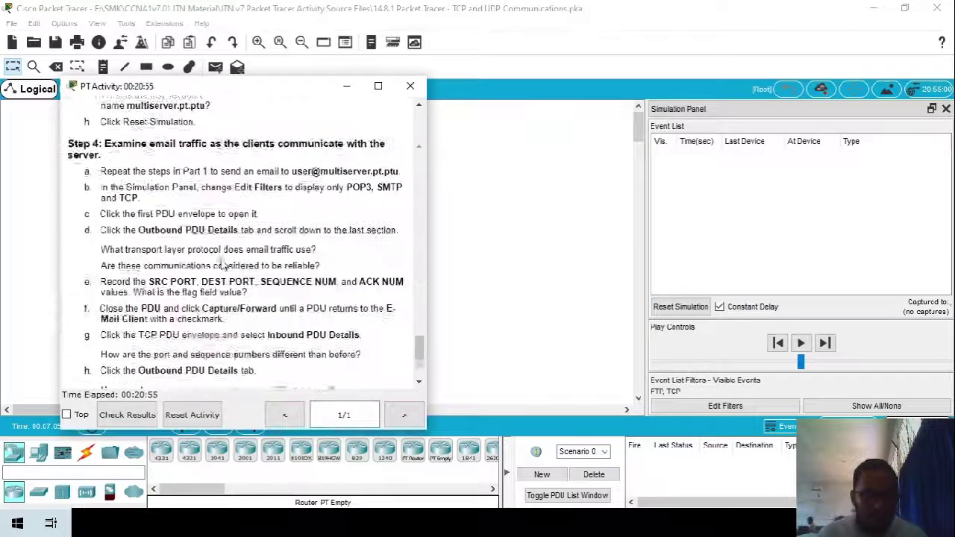
scroll(223, 264, up, 8)
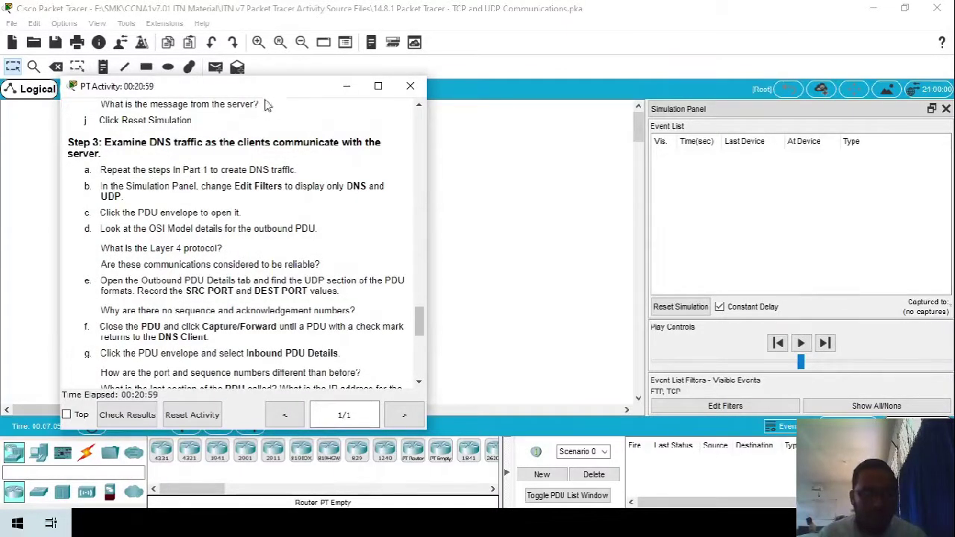
drag(267, 95, 599, 97)
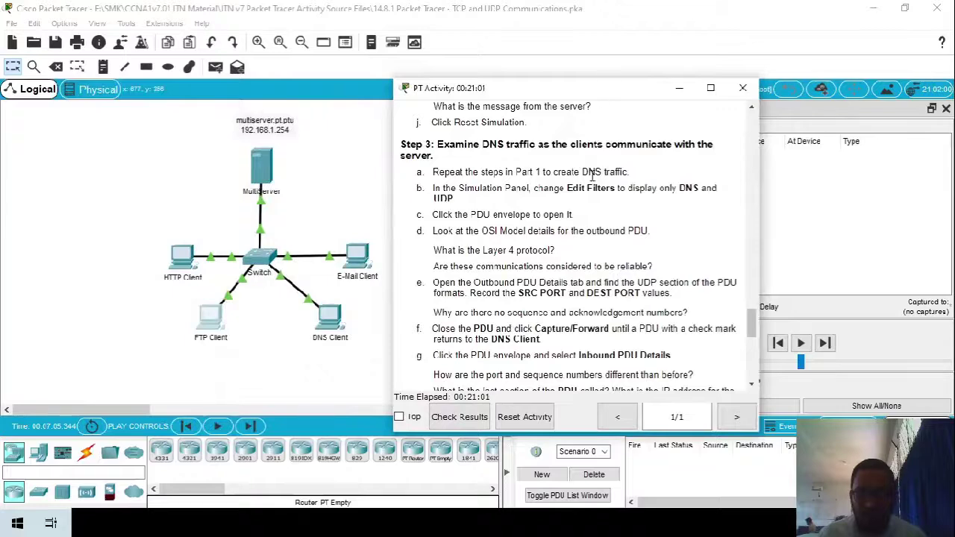
click(330, 319)
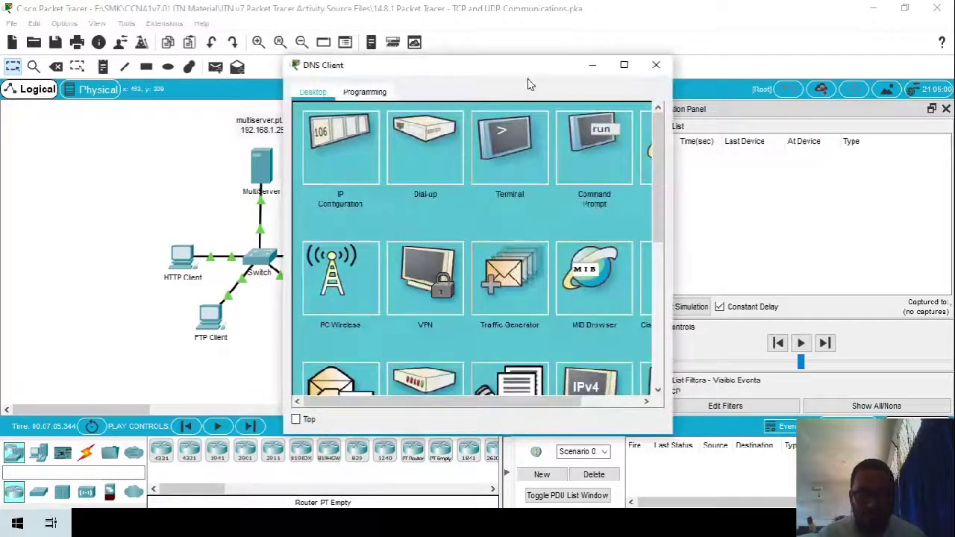
drag(527, 74, 355, 73)
scroll(298, 247, right, 3)
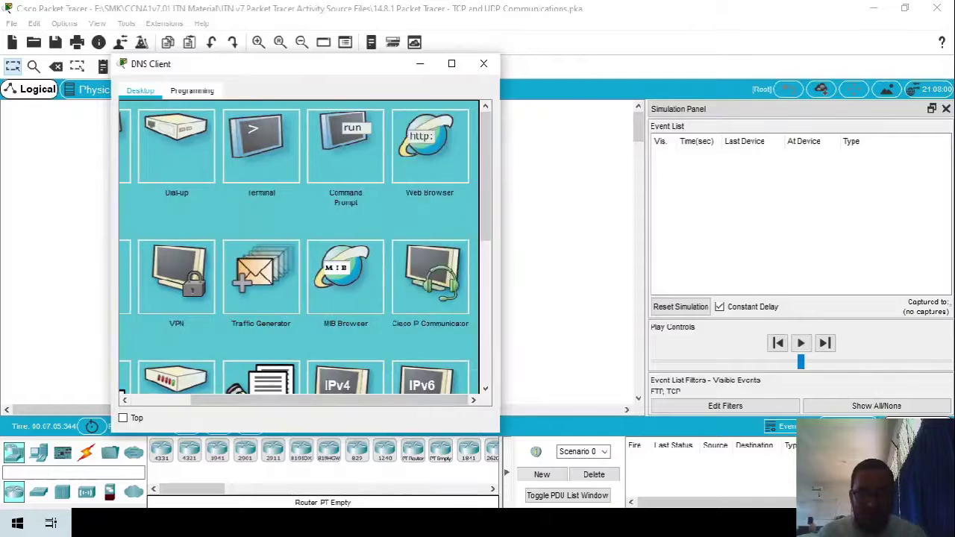
key(alt+Tab)
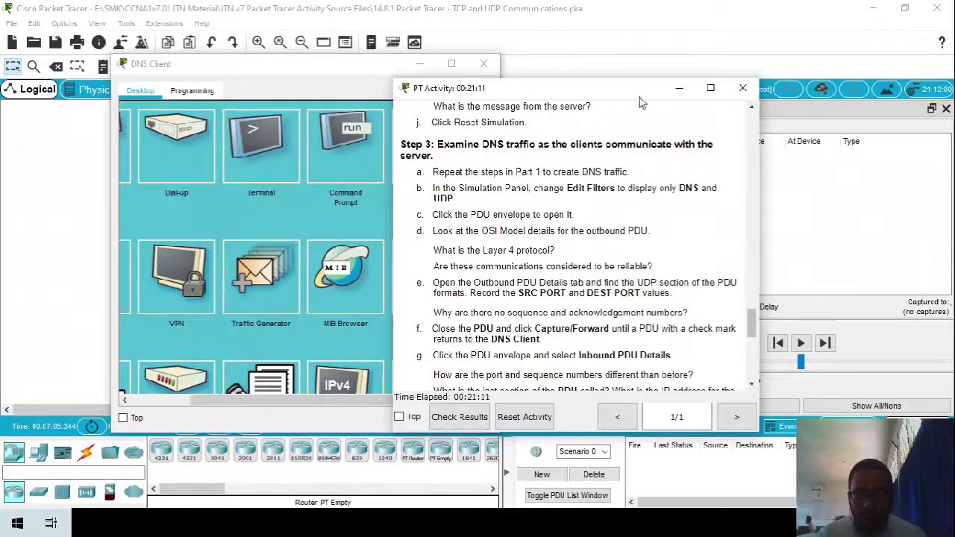
- Remove FTP and TCP from the event list filters and add DNS
click(721, 406)
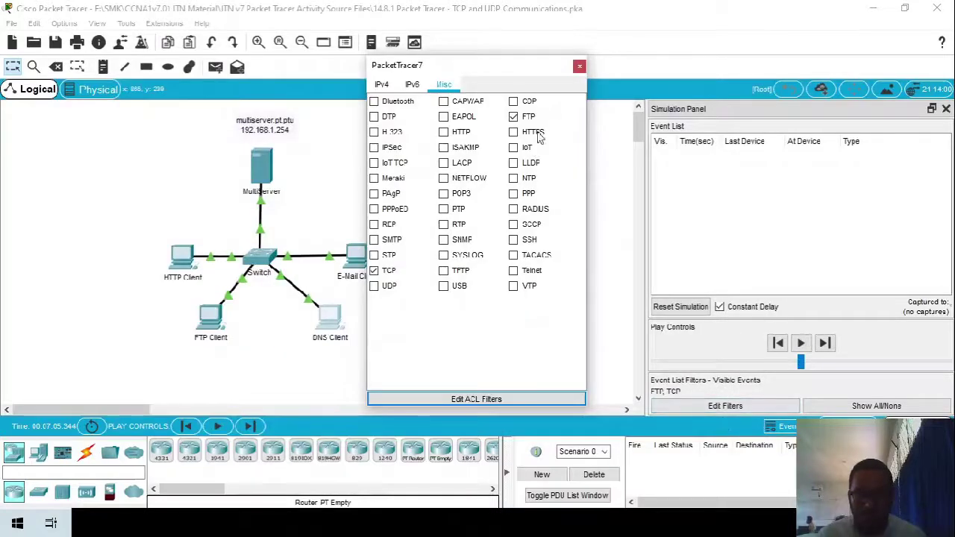
click(515, 117)
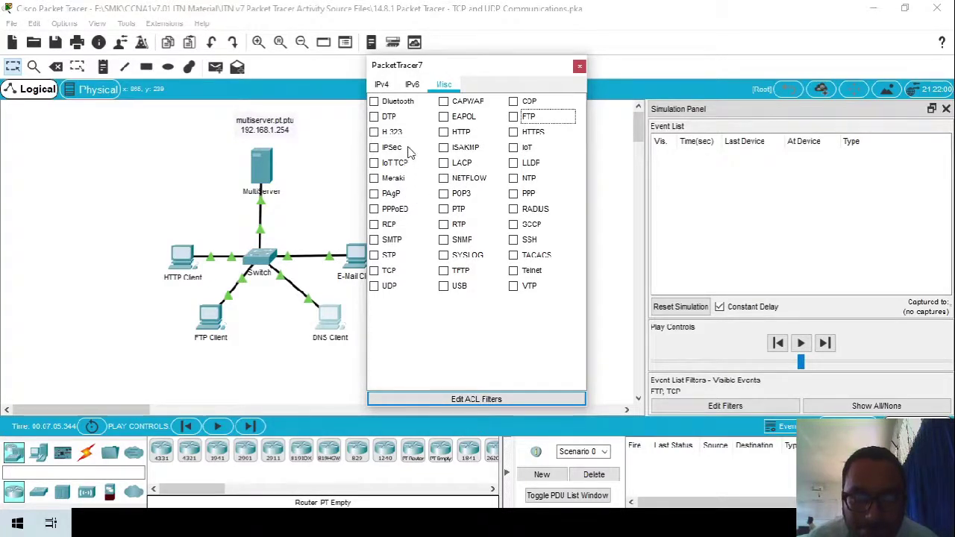
click(381, 84)
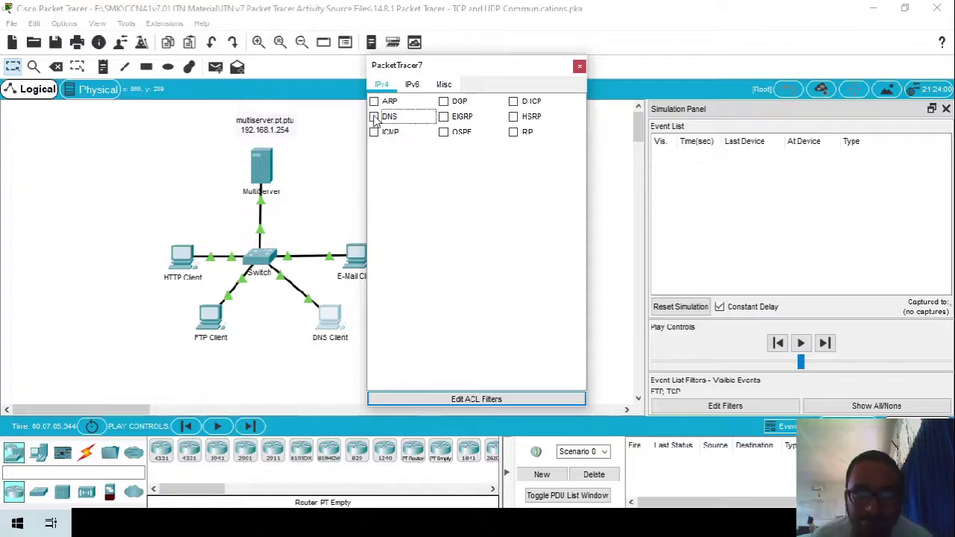
click(374, 118)
click(579, 66)
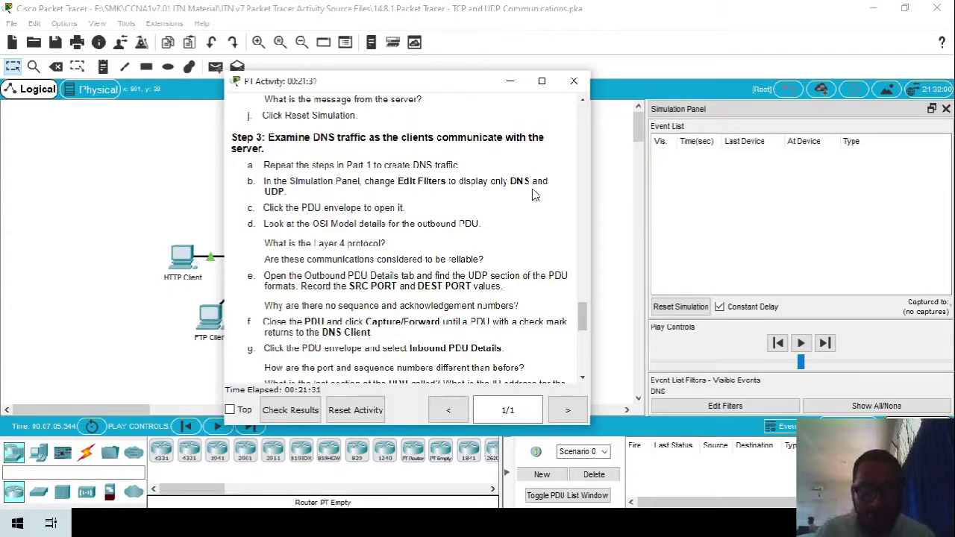
- Add UDP to the event list filters so only DNS and UDP events are displayed
click(726, 405)
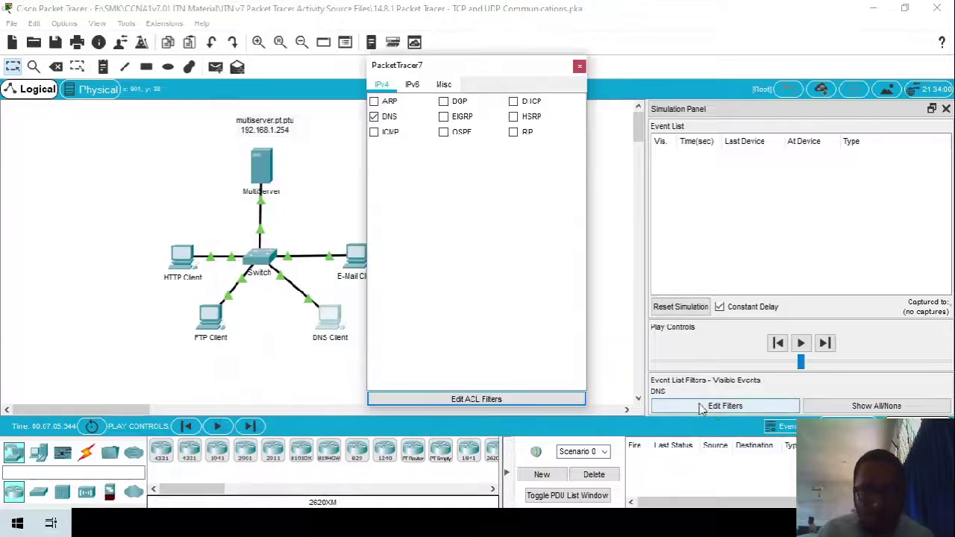
click(411, 85)
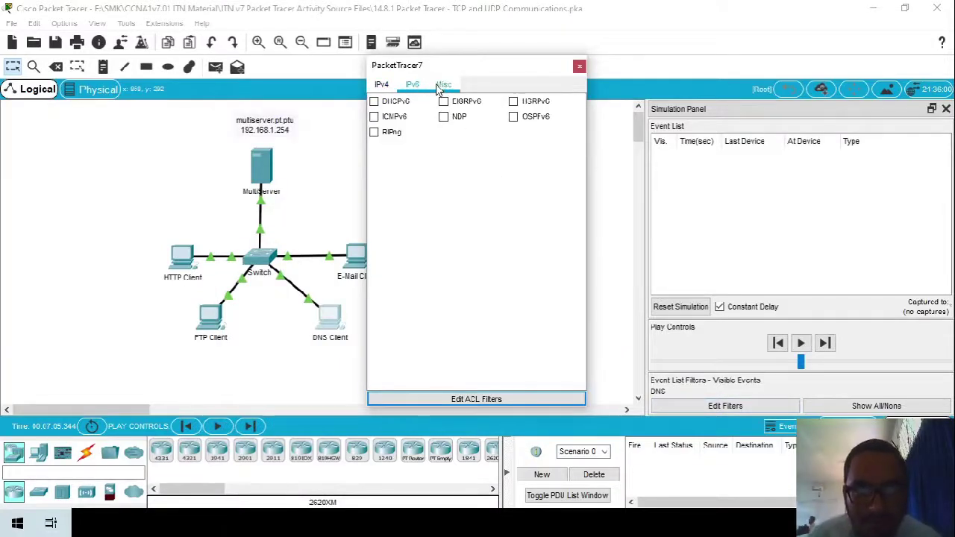
click(443, 86)
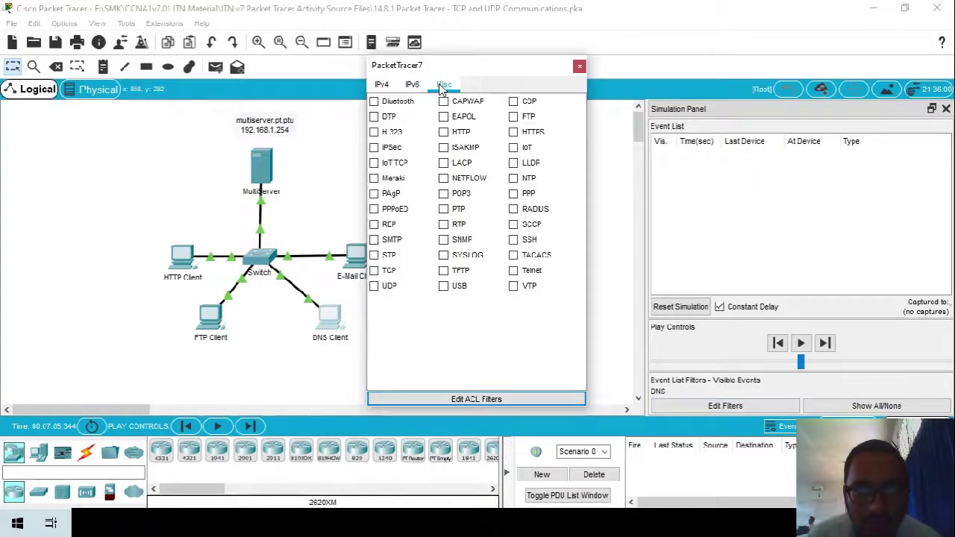
click(374, 287)
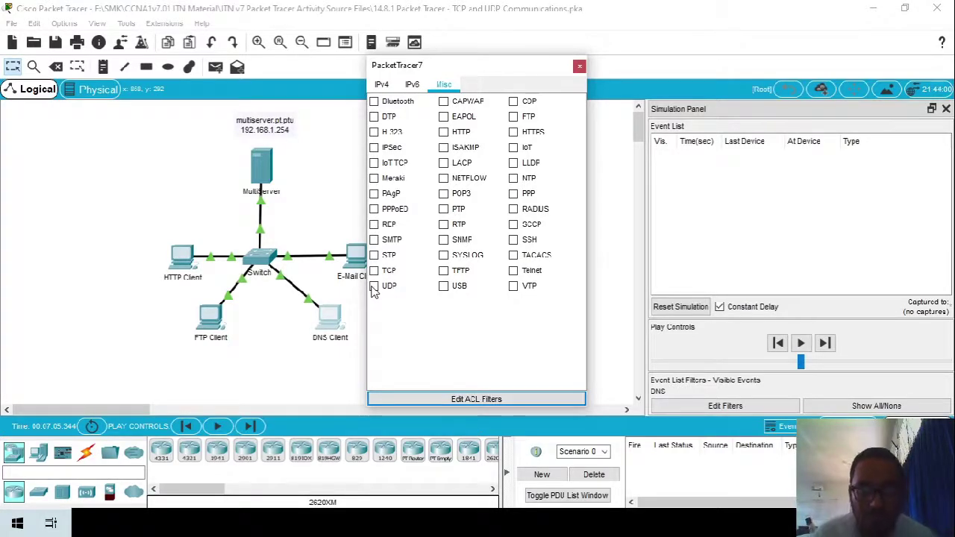
click(580, 67)
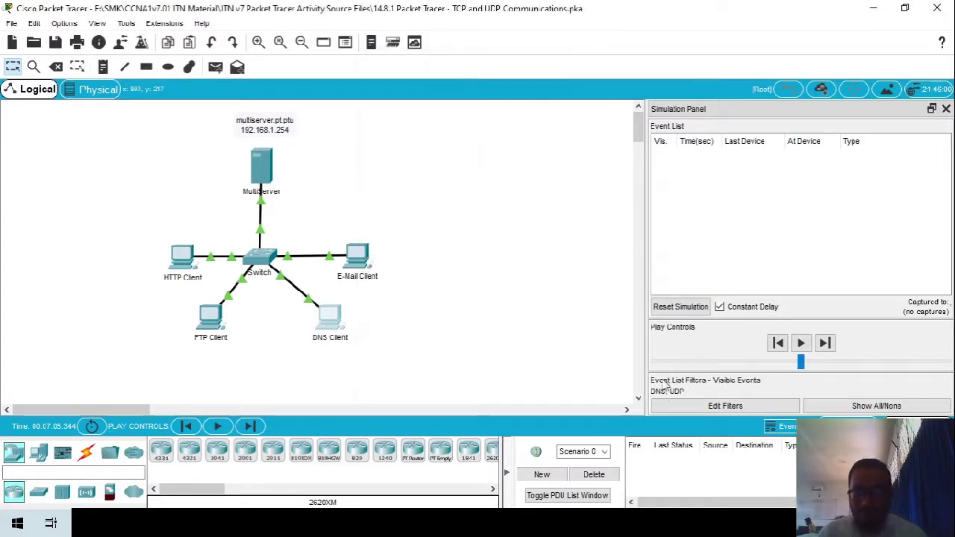
- Review the activity's Step 2 and Step 3 instructions and try to capture the next simulation event
key(alt+Tab)
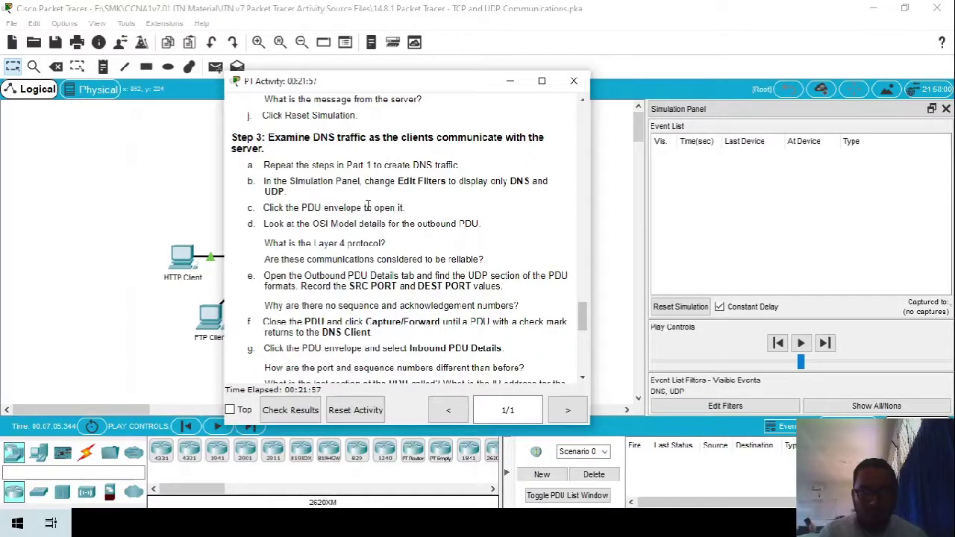
scroll(399, 200, up, 8)
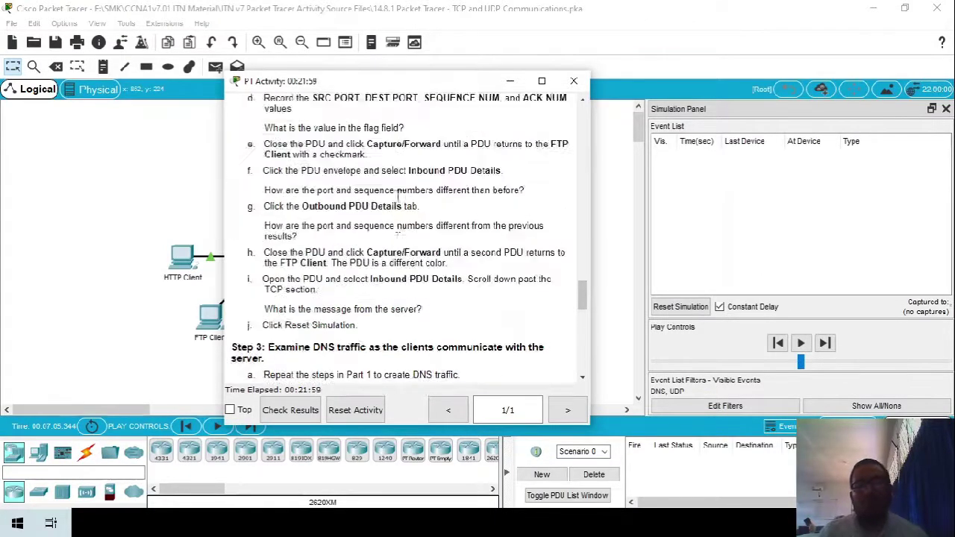
scroll(321, 254, up, 1)
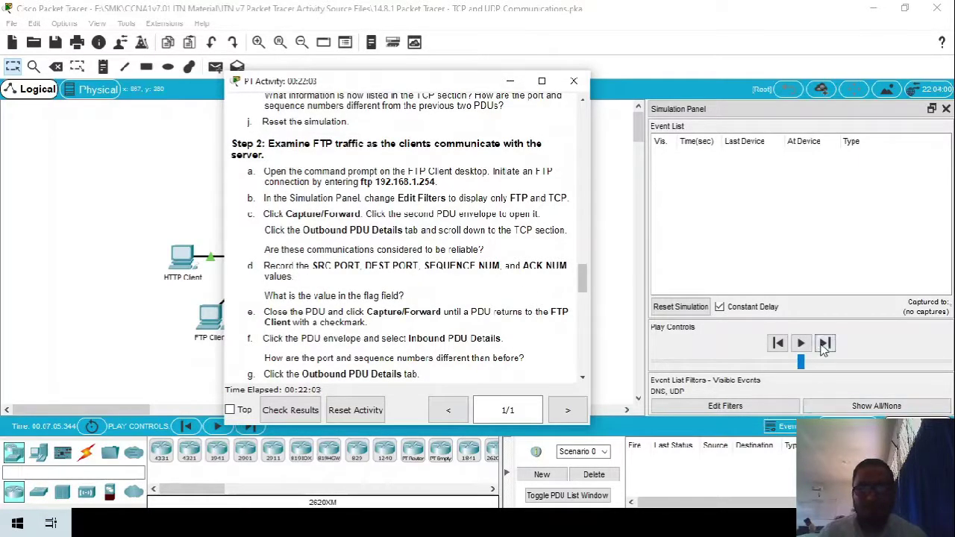
click(824, 344)
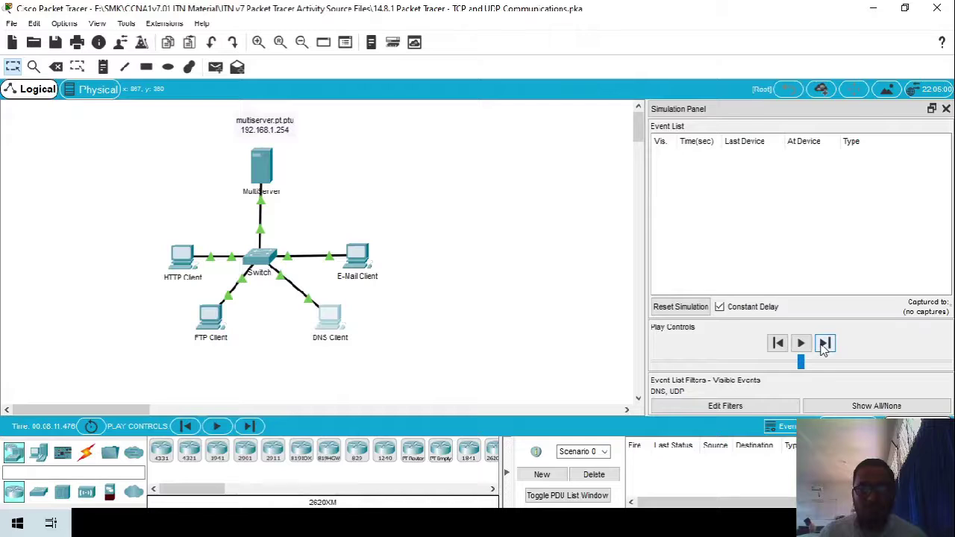
- Bring up the DNS Client window and find the Part 1 instructions for generating DNS traffic in the activity
click(326, 322)
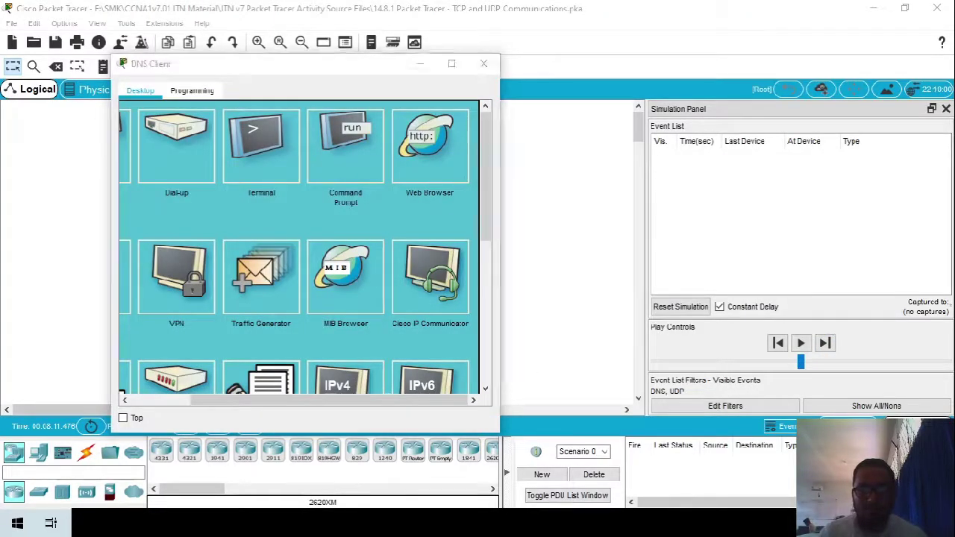
key(alt+Tab)
scroll(445, 237, down, 3)
scroll(445, 238, down, 4)
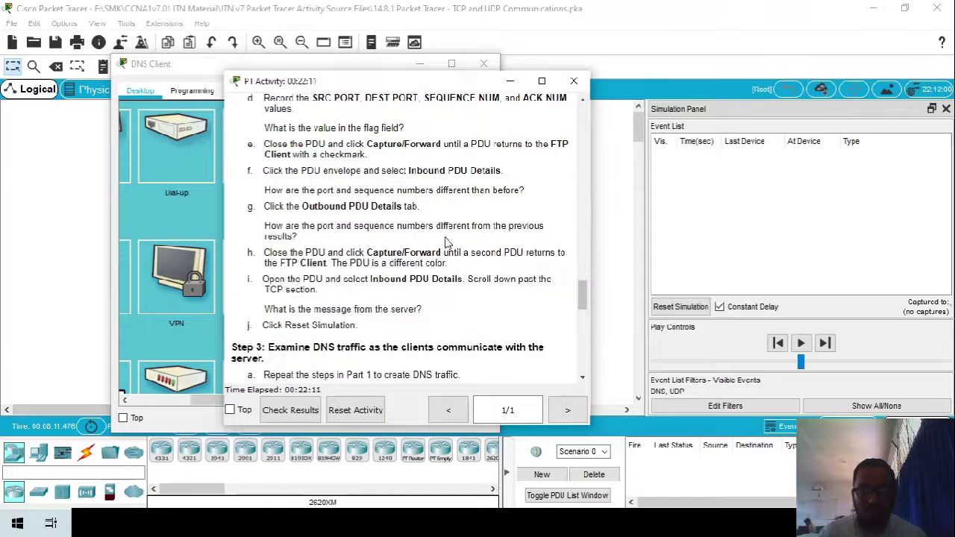
scroll(451, 242, down, 1)
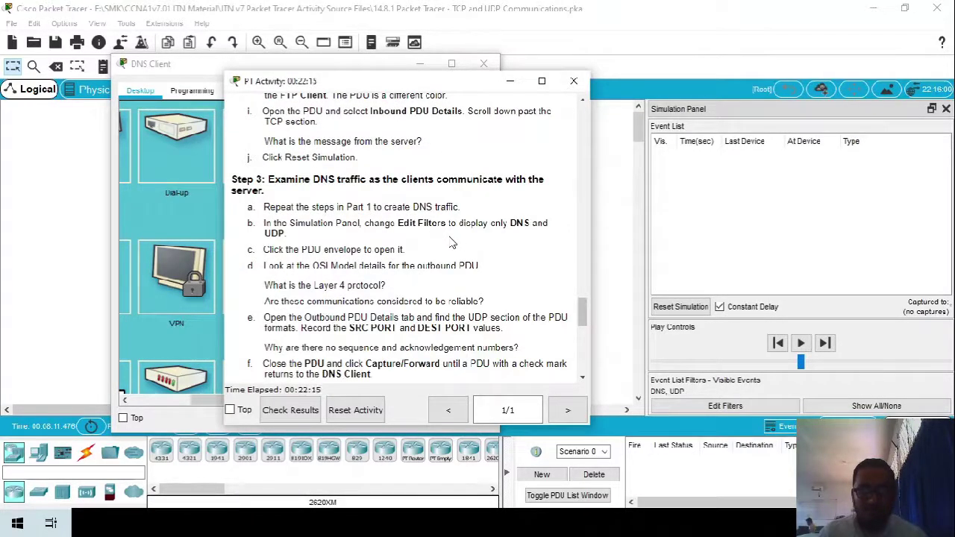
drag(346, 207, 373, 208)
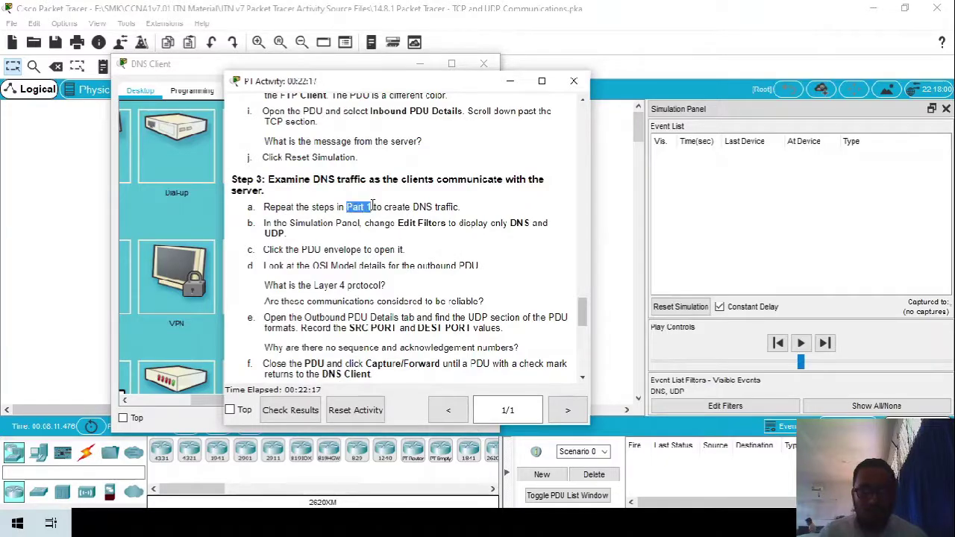
scroll(407, 276, up, 10)
scroll(407, 276, up, 15)
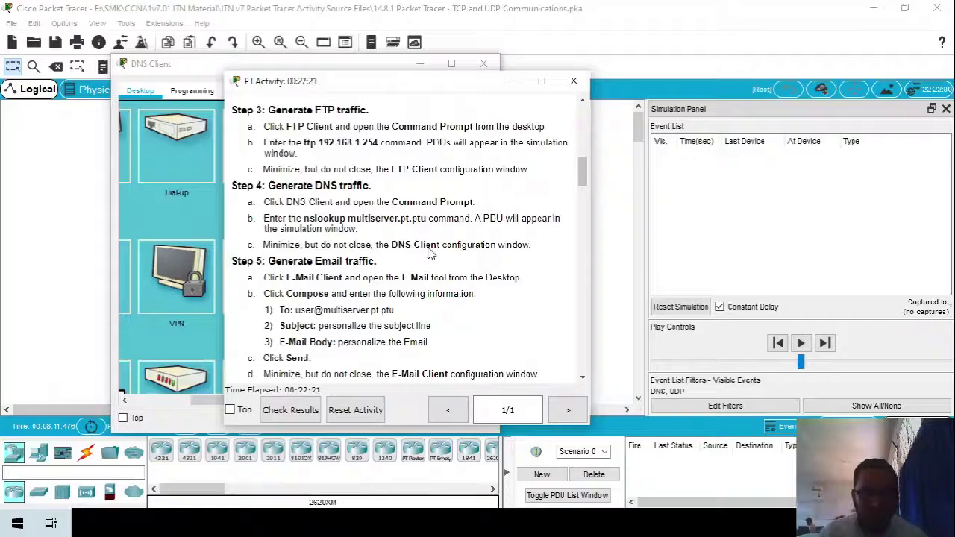
- Run nslookup multiserver.pt.ptu in the DNS Client's Command Prompt and minimize the DNS Client window
drag(321, 218, 427, 218)
key(ctrl+c)
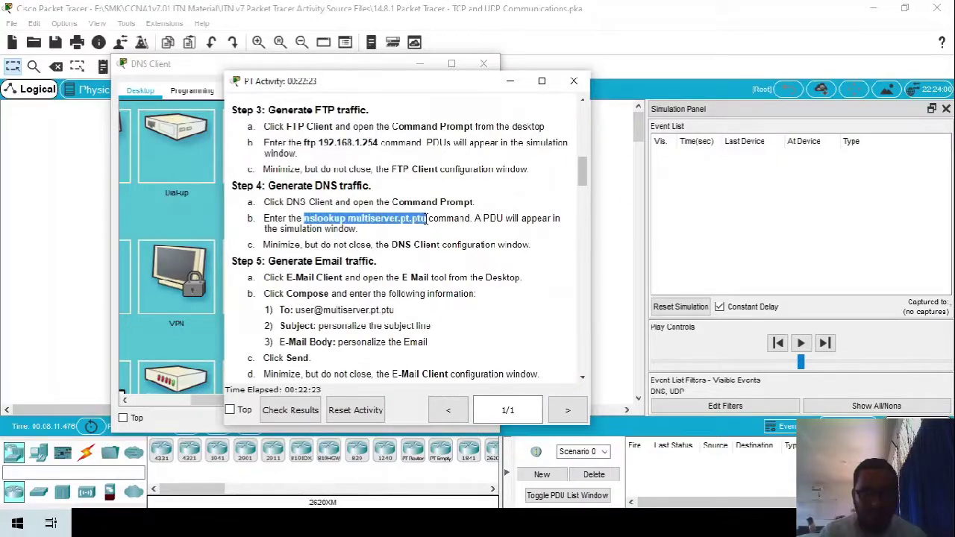
drag(396, 80, 726, 107)
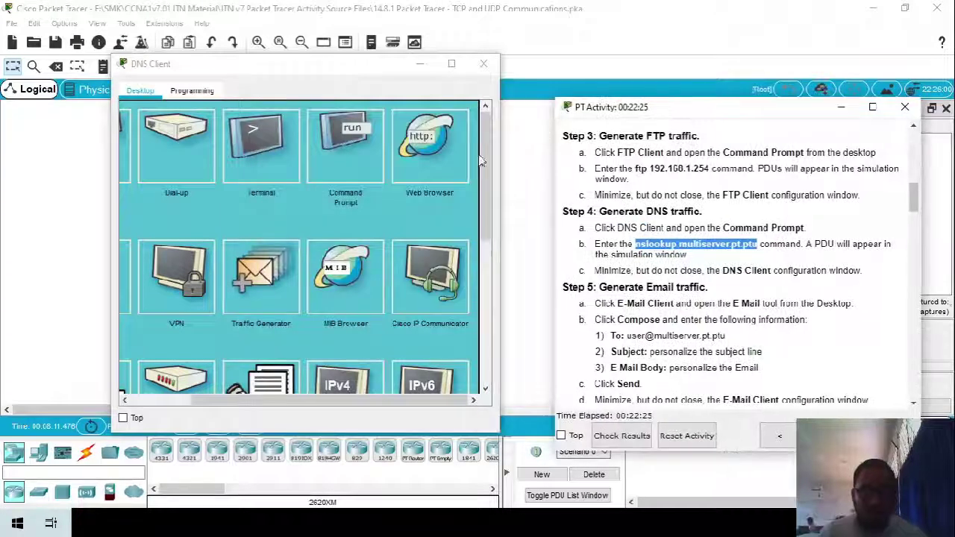
click(348, 152)
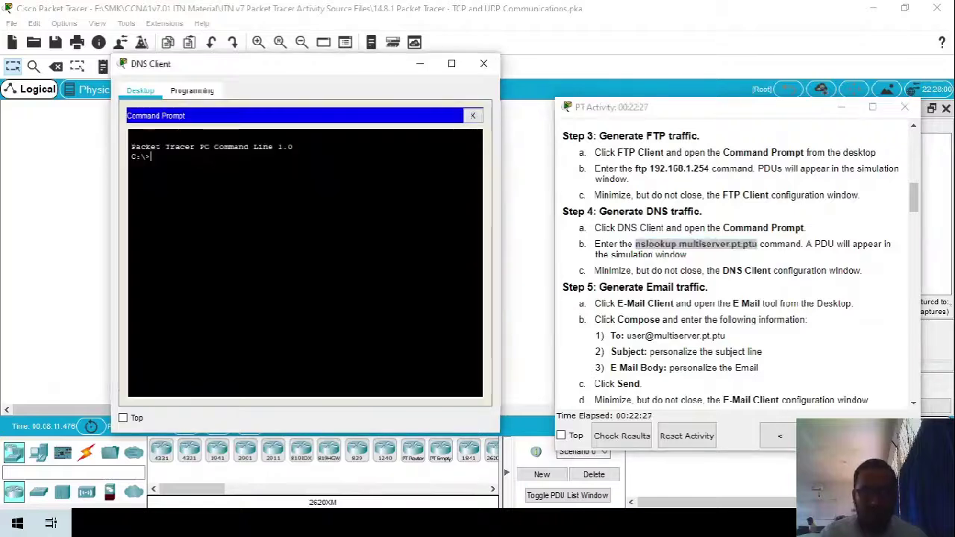
right_click(288, 162)
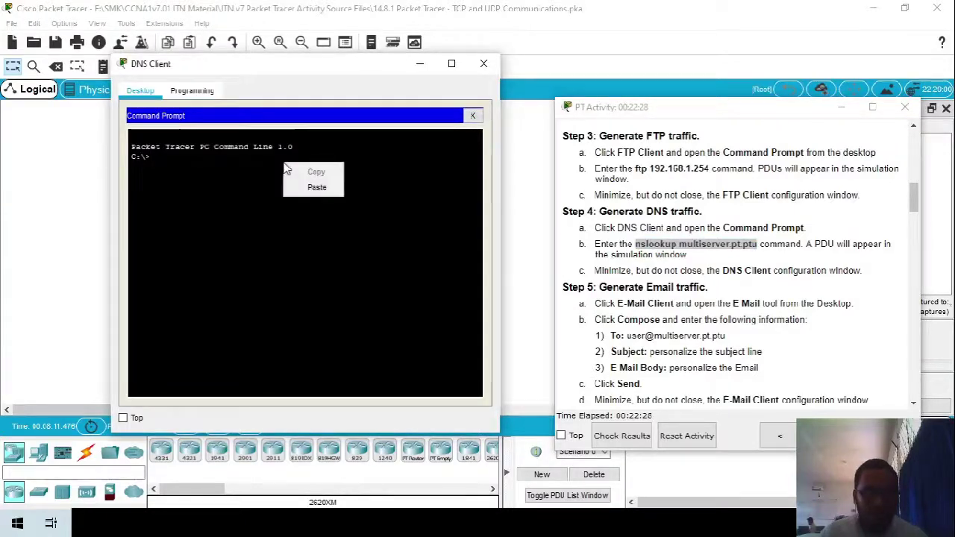
click(315, 185)
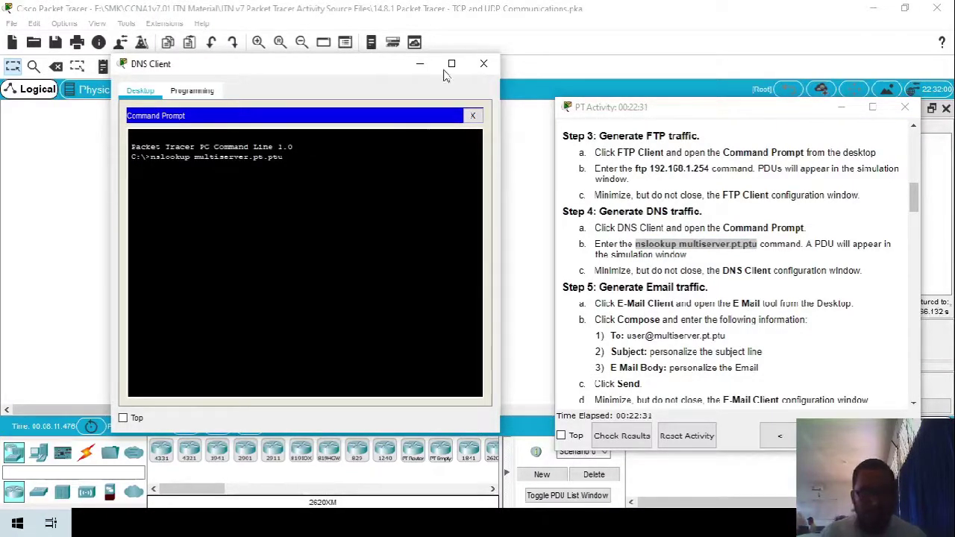
click(420, 64)
- Open the DNS PDU envelope at the DNS Client and inspect the UDP section of its Outbound PDU Details beside the Step 3 instructions
scroll(750, 320, up, 10)
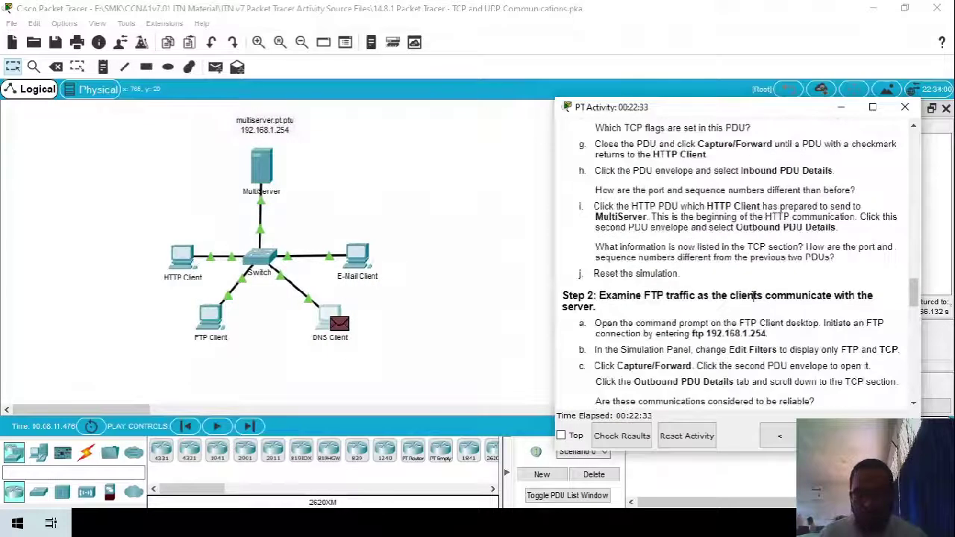
scroll(753, 298, down, 12)
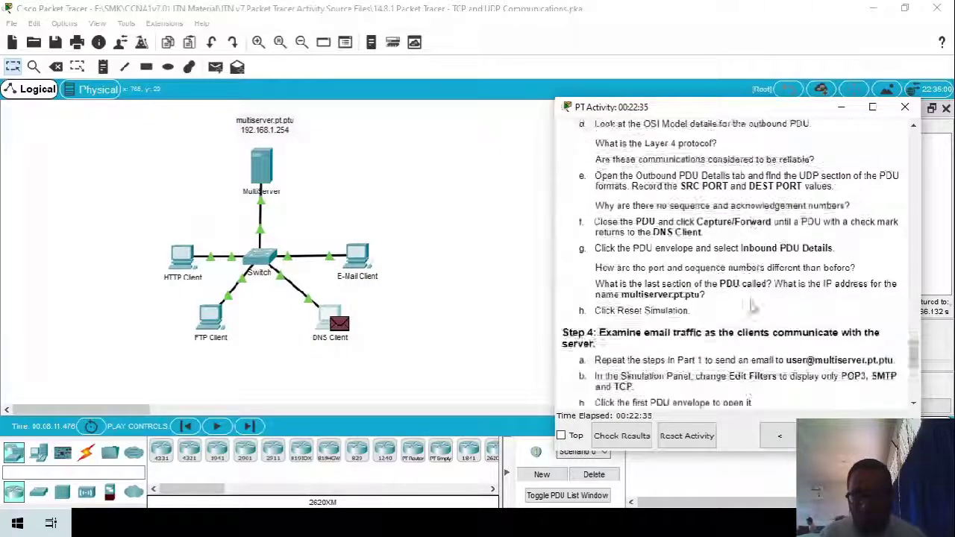
scroll(752, 305, down, 3)
scroll(753, 306, up, 3)
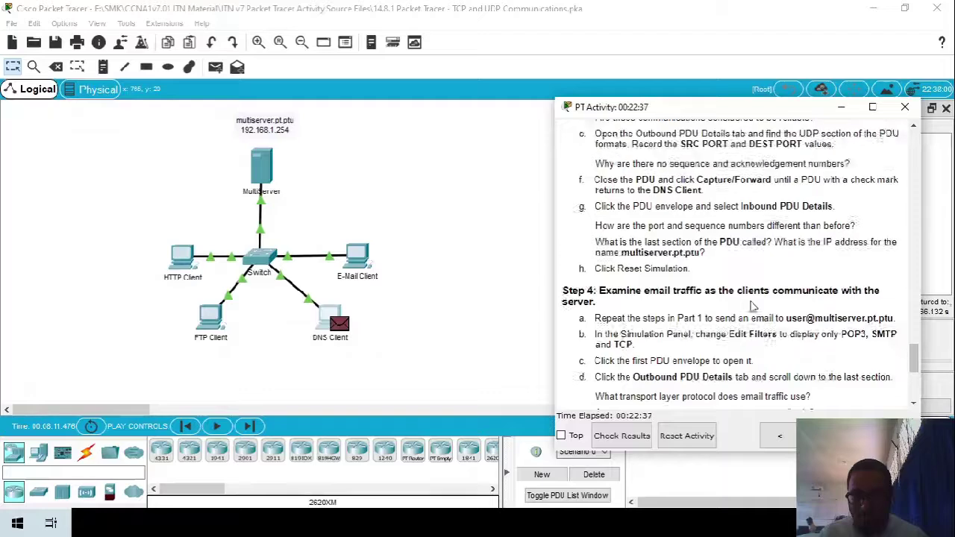
scroll(752, 306, up, 3)
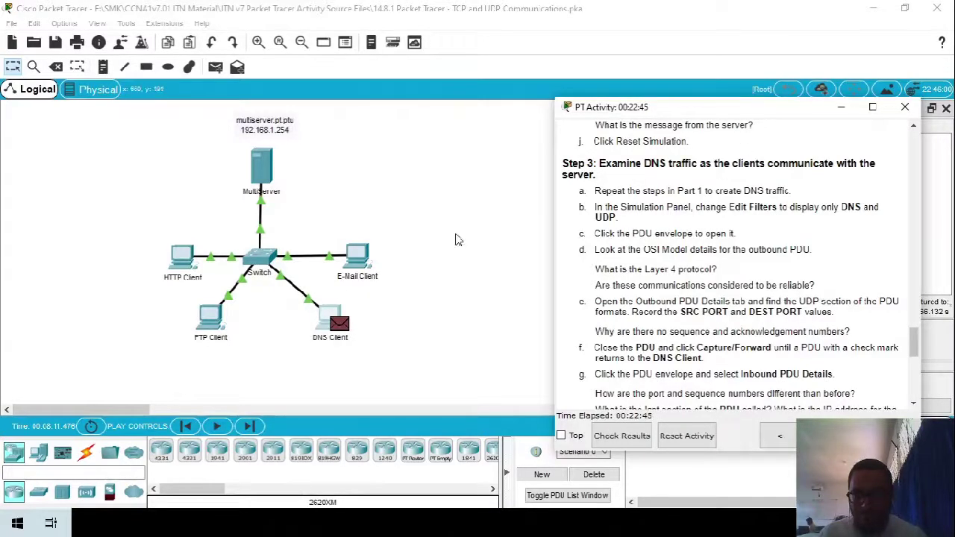
click(341, 327)
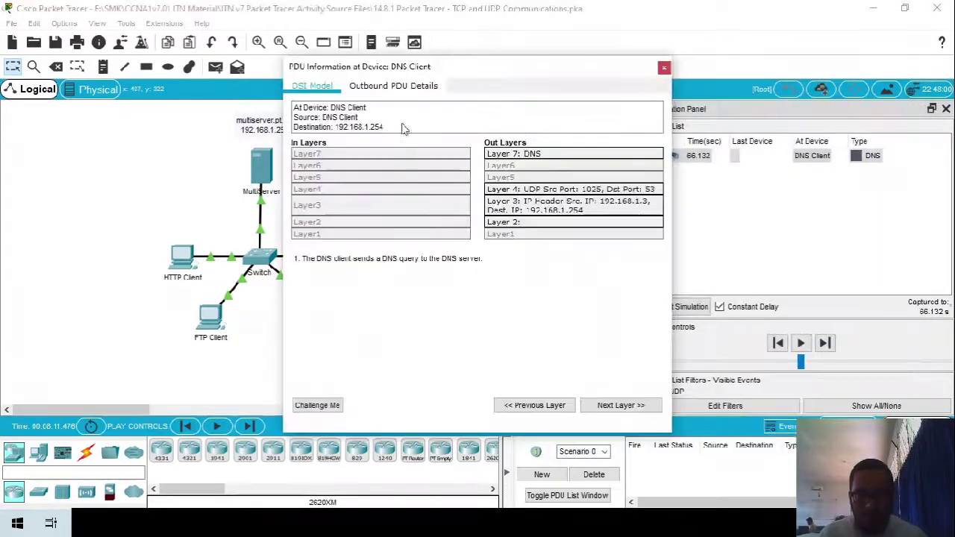
click(405, 88)
key(alt+Tab)
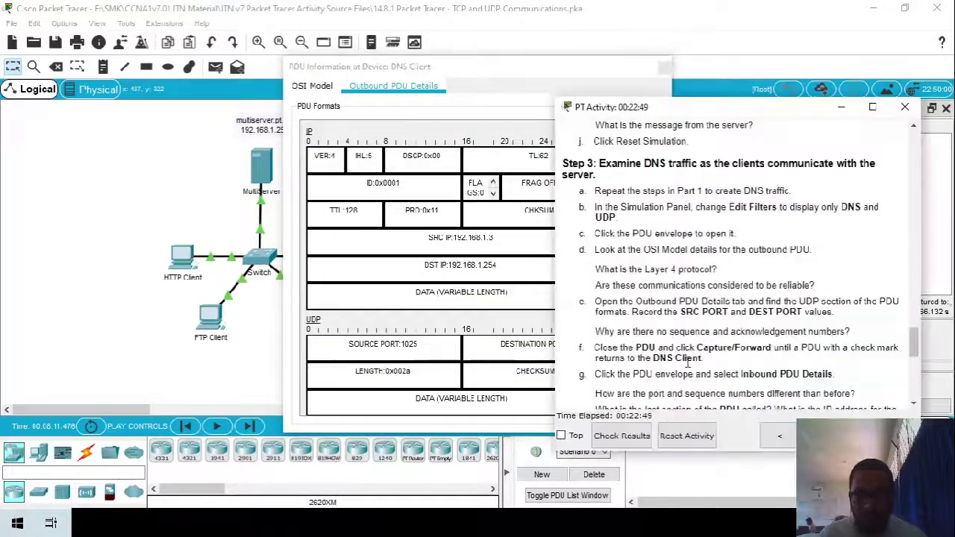
drag(472, 71, 288, 61)
click(674, 343)
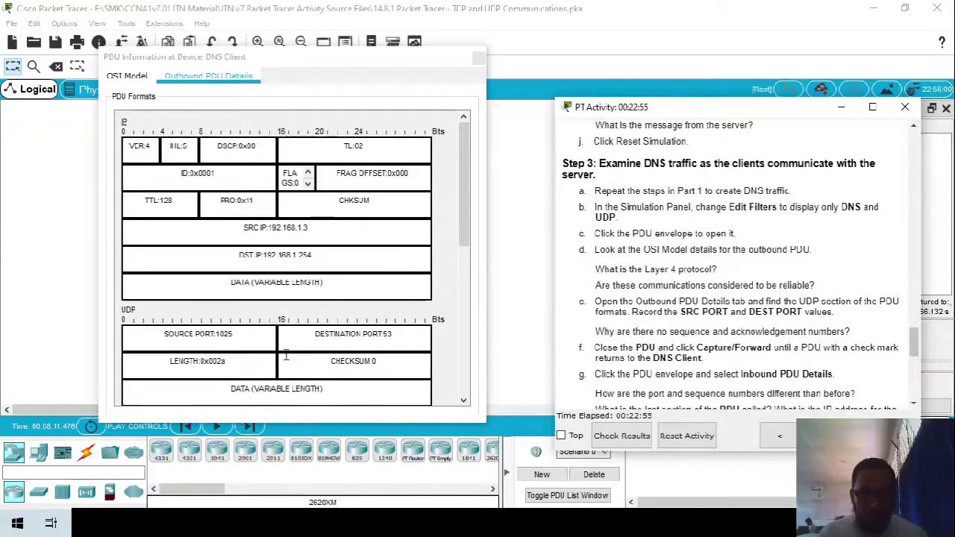
scroll(741, 313, down, 1)
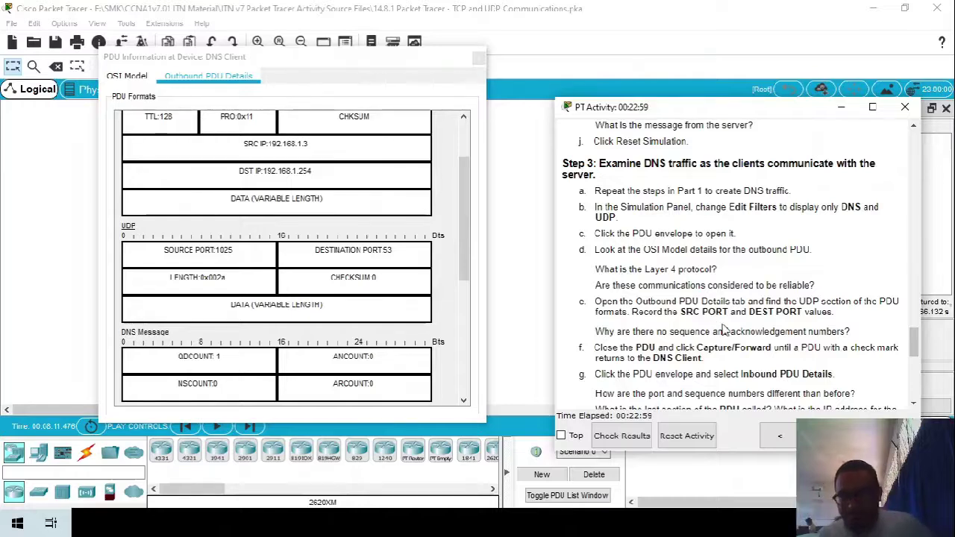
- Reread the activity's Step 2 and Step 3 instructions to compare the header fields recorded for FTP and DNS traffic
scroll(723, 331, up, 3)
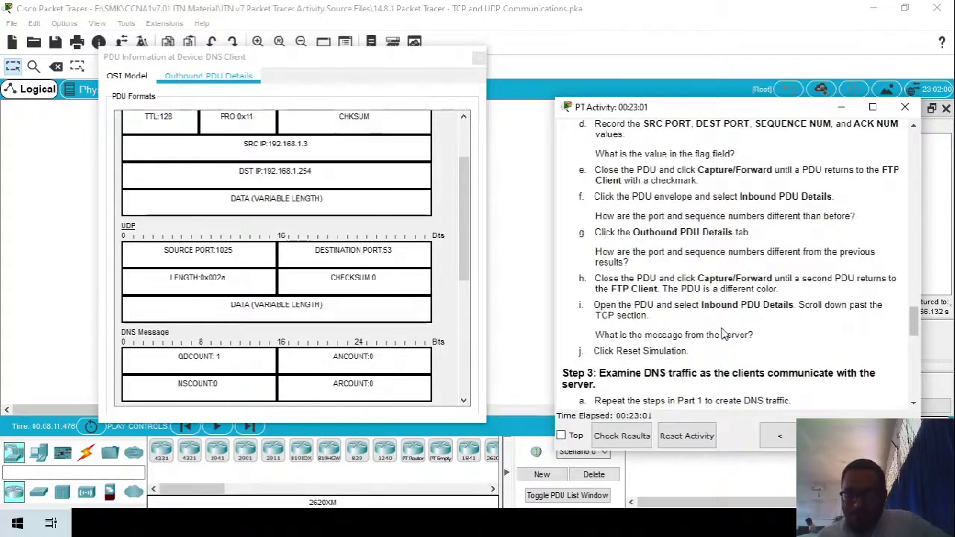
scroll(722, 334, up, 2)
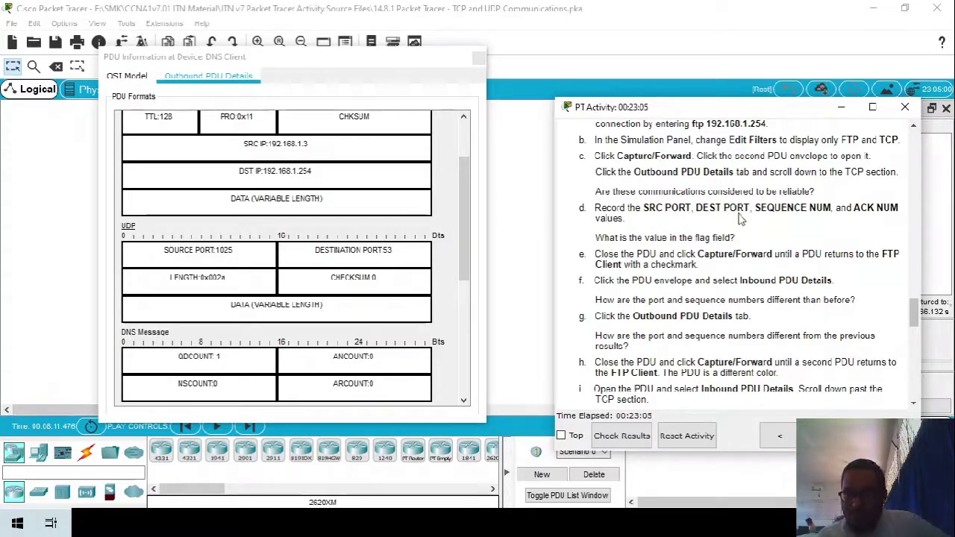
scroll(836, 224, down, 3)
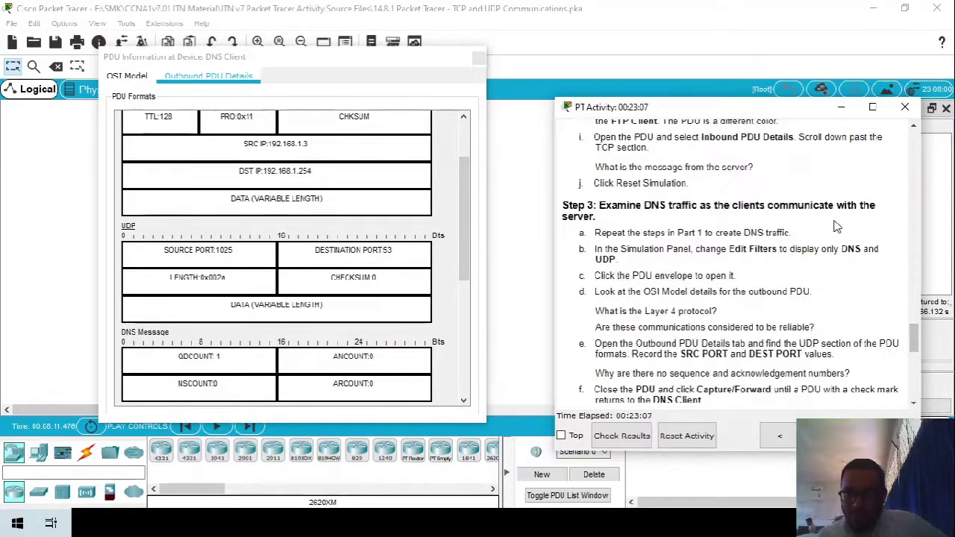
scroll(835, 226, down, 1)
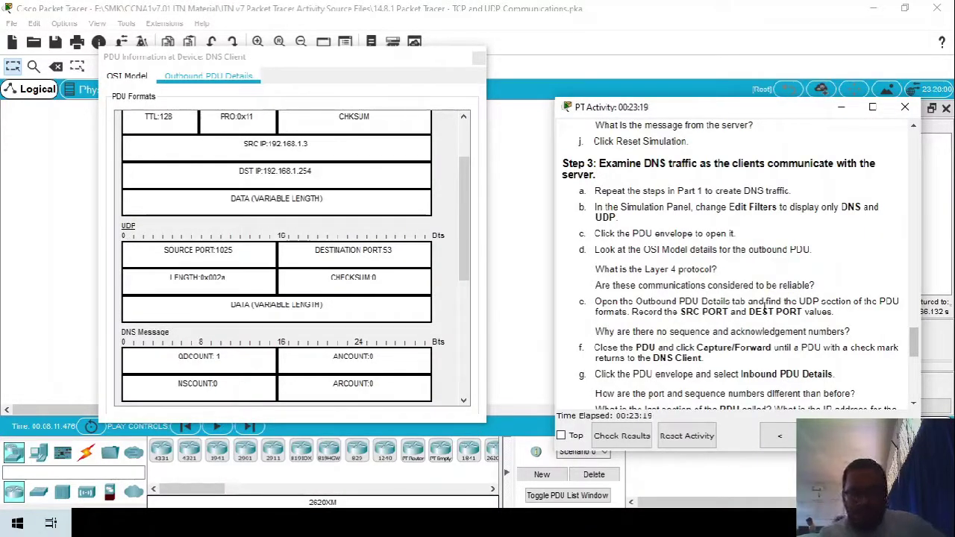
scroll(765, 309, up, 12)
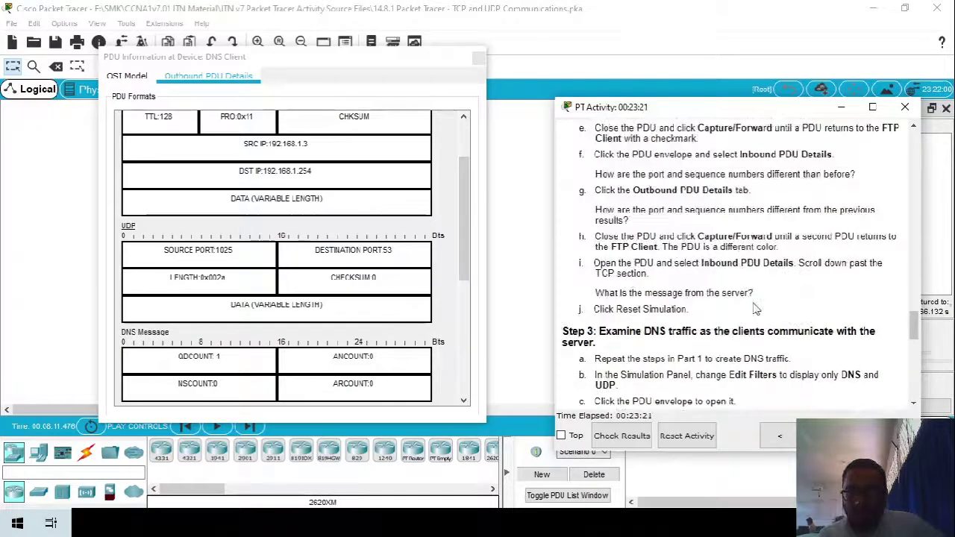
scroll(756, 308, down, 10)
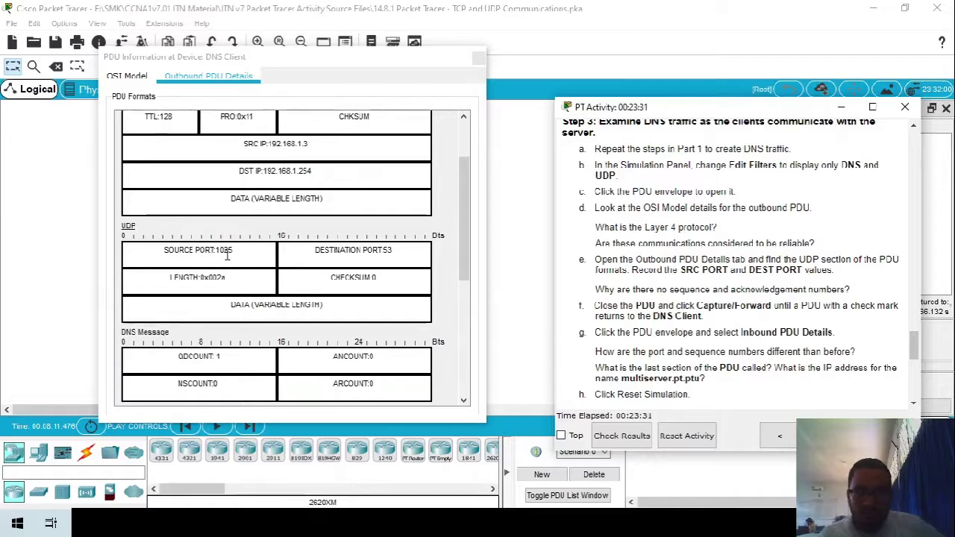
- Examine the outbound PDU's UDP ports and DNS query sections for the question about missing sequence and acknowledgement numbers
double_click(388, 251)
key(alt+Tab)
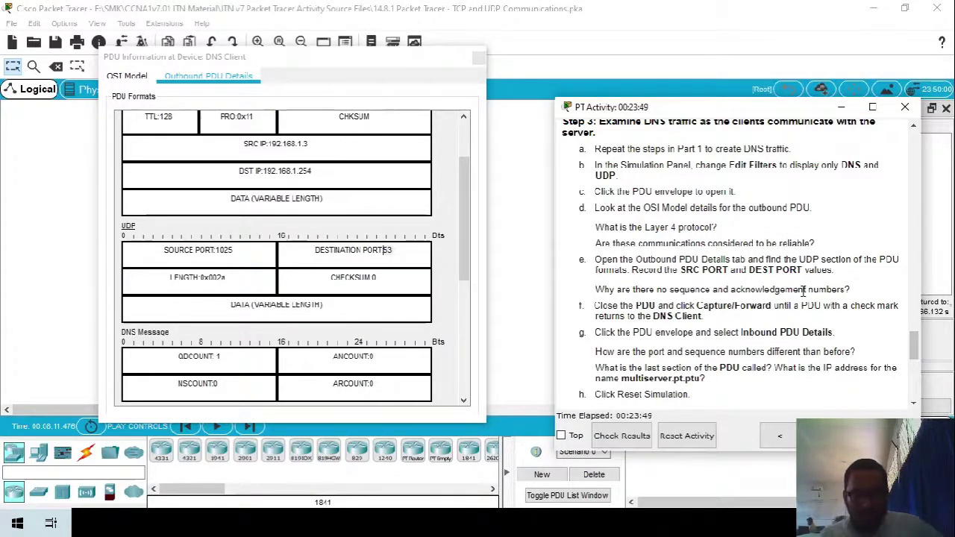
scroll(359, 282, down, 5)
scroll(359, 282, down, 1)
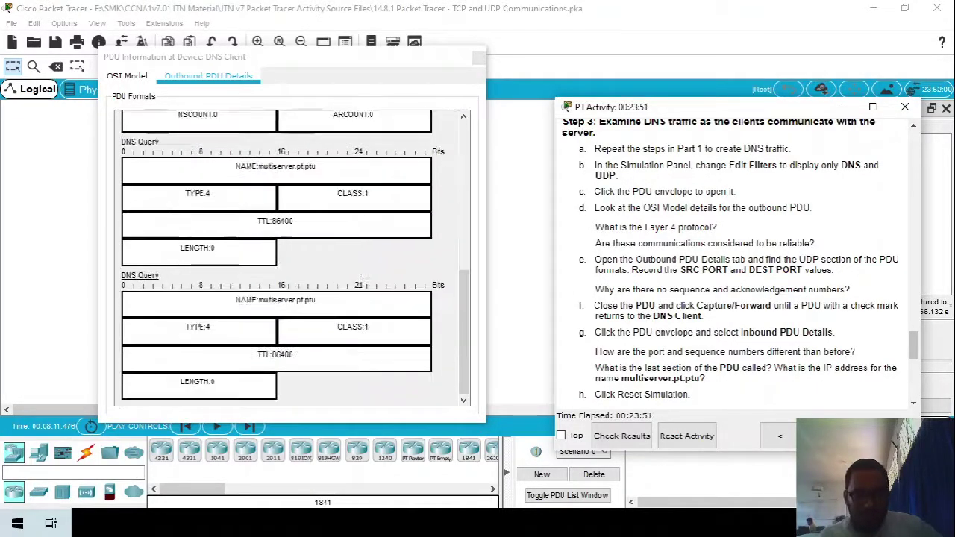
scroll(359, 283, up, 5)
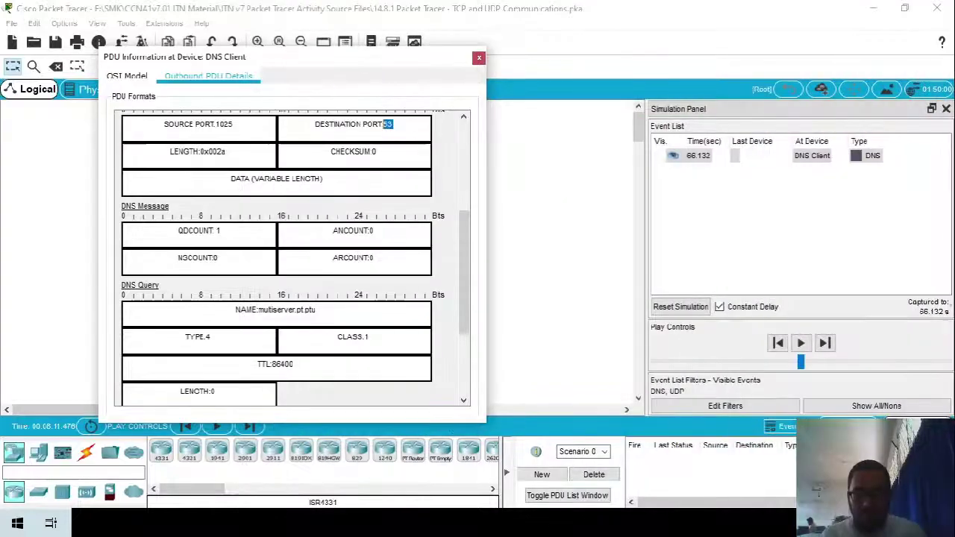
key(alt+Tab)
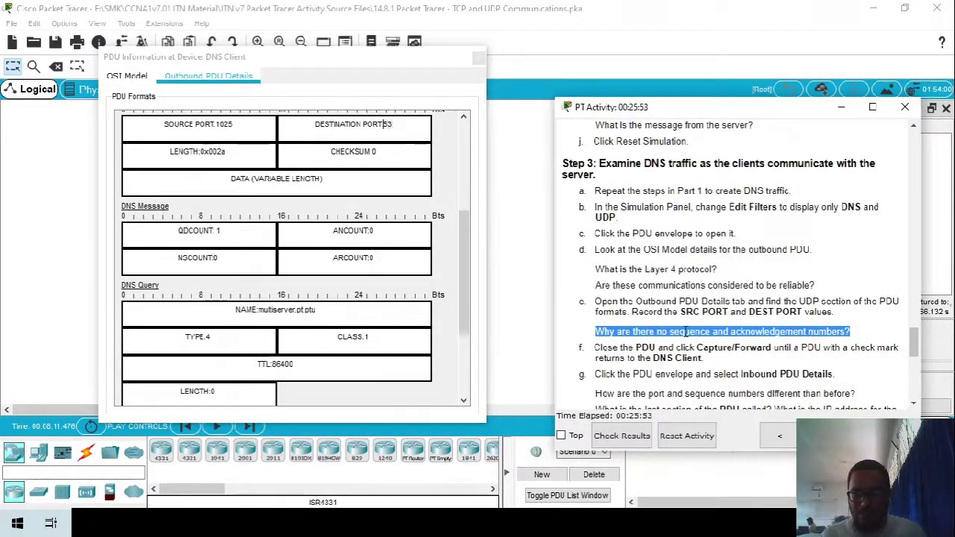
click(684, 332)
scroll(419, 290, up, 3)
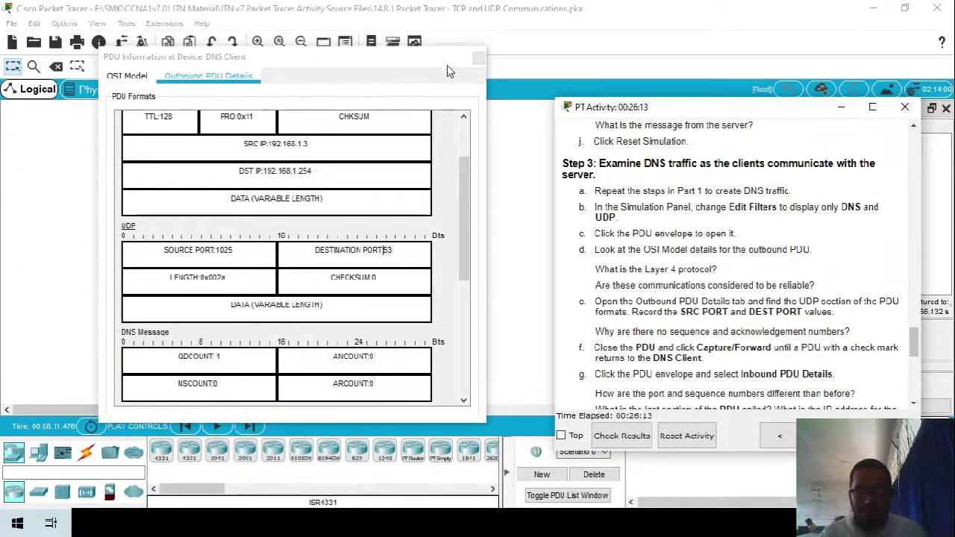
- Close the PDU information and capture the simulation forward until the DNS PDU returns to the DNS Client
click(480, 61)
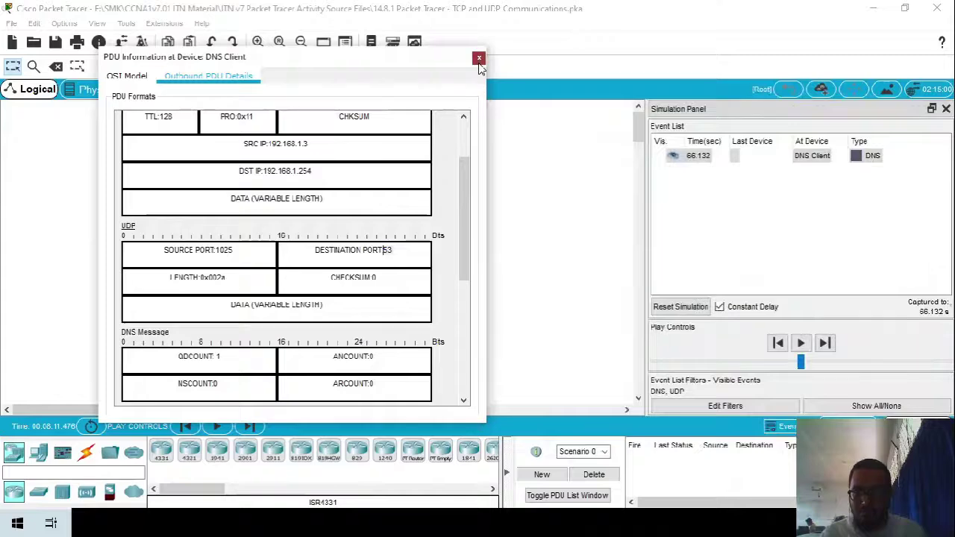
click(480, 62)
key(alt+Tab)
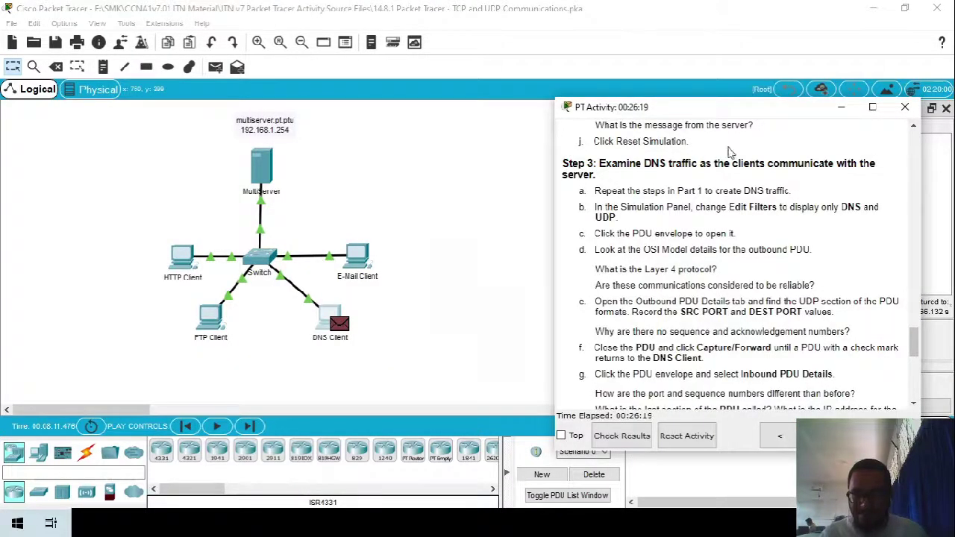
drag(754, 112, 541, 86)
click(823, 343)
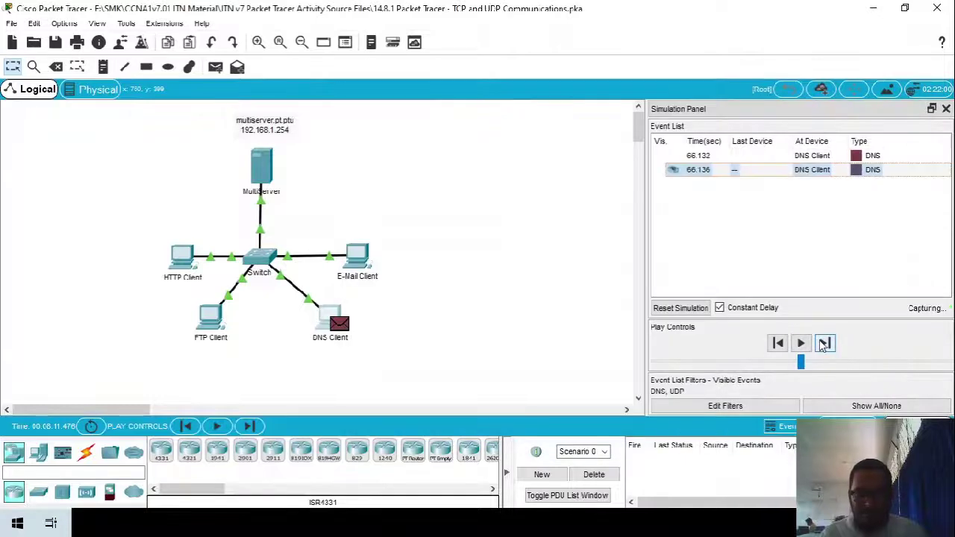
click(824, 344)
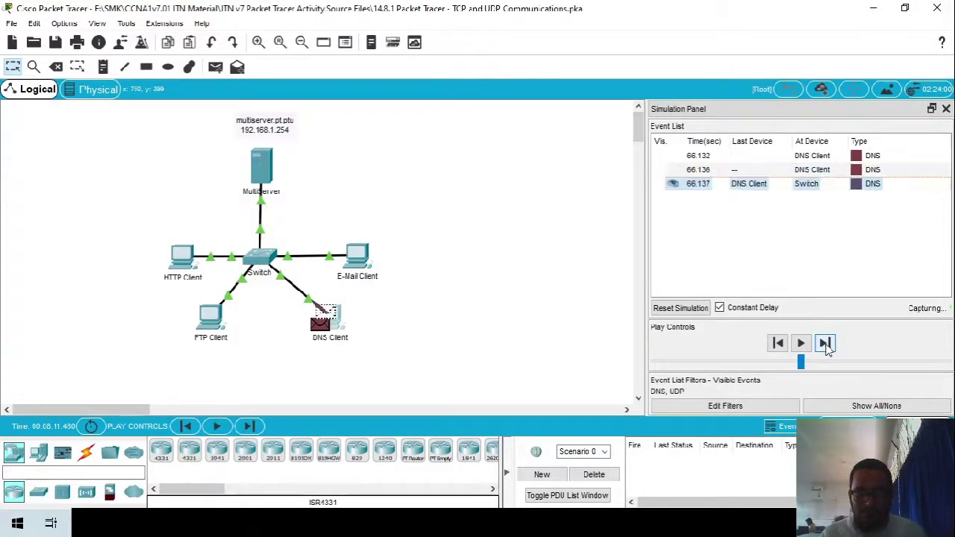
click(825, 344)
click(824, 344)
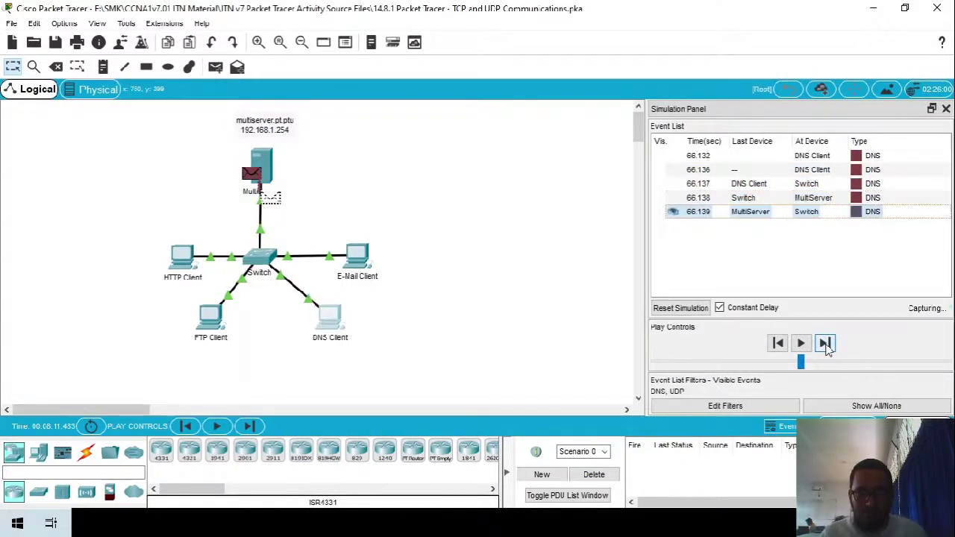
click(824, 344)
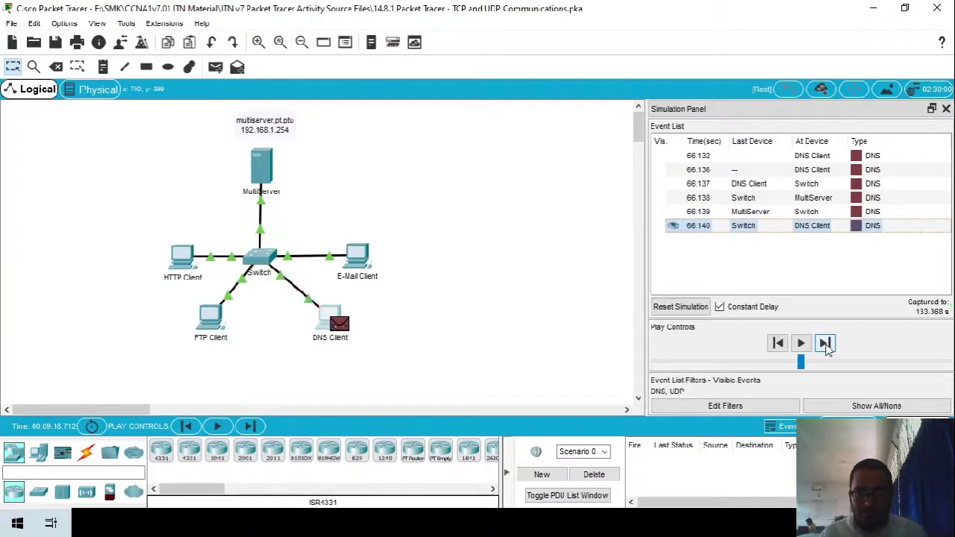
- Open the returned DNS PDU at the DNS Client and inspect the UDP section of its Inbound PDU Details against Step 3g
key(alt+Tab)
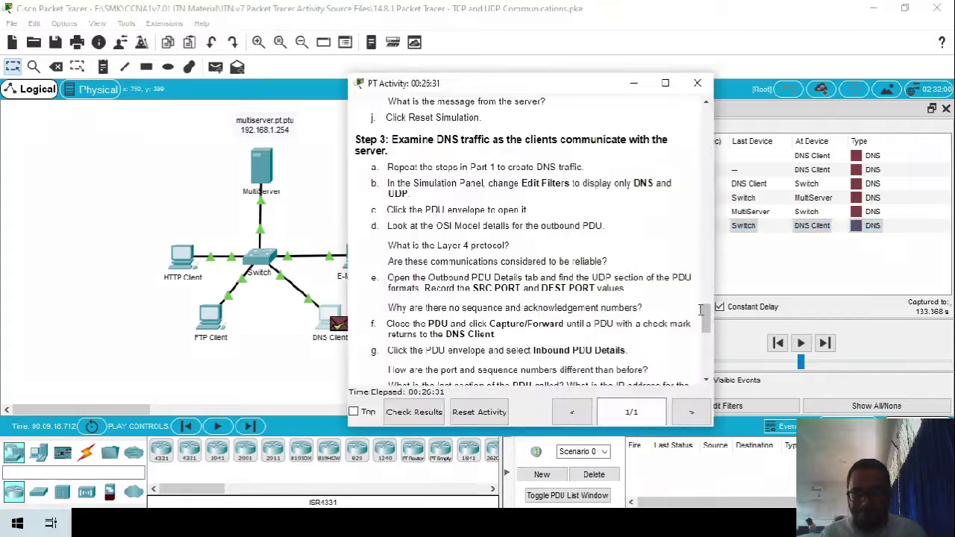
key(alt+Tab)
click(340, 323)
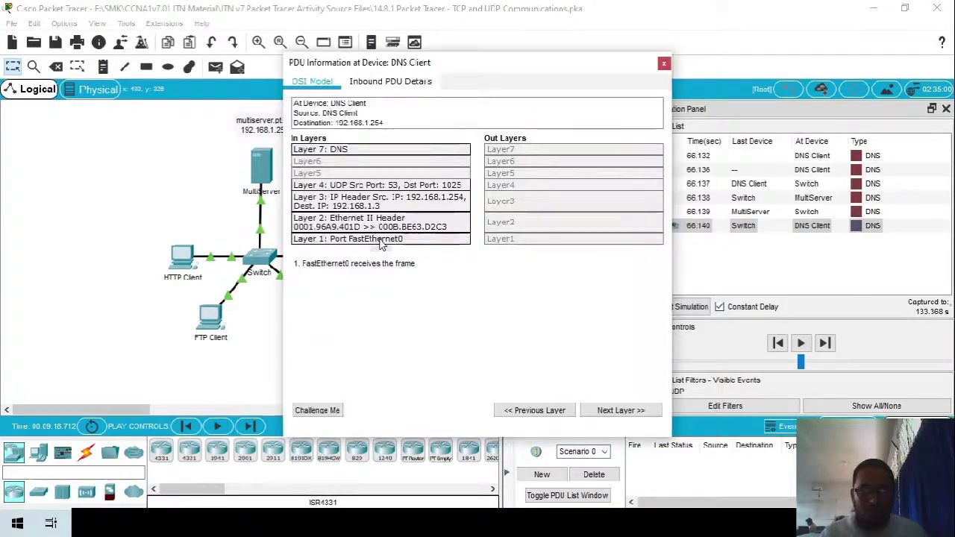
click(389, 82)
scroll(534, 265, down, 3)
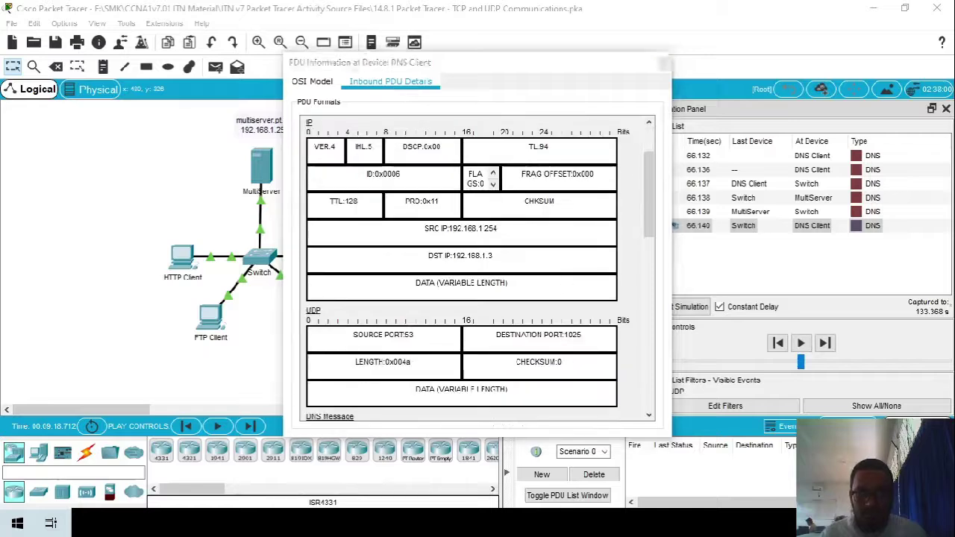
key(alt+Tab)
scroll(560, 312, down, 2)
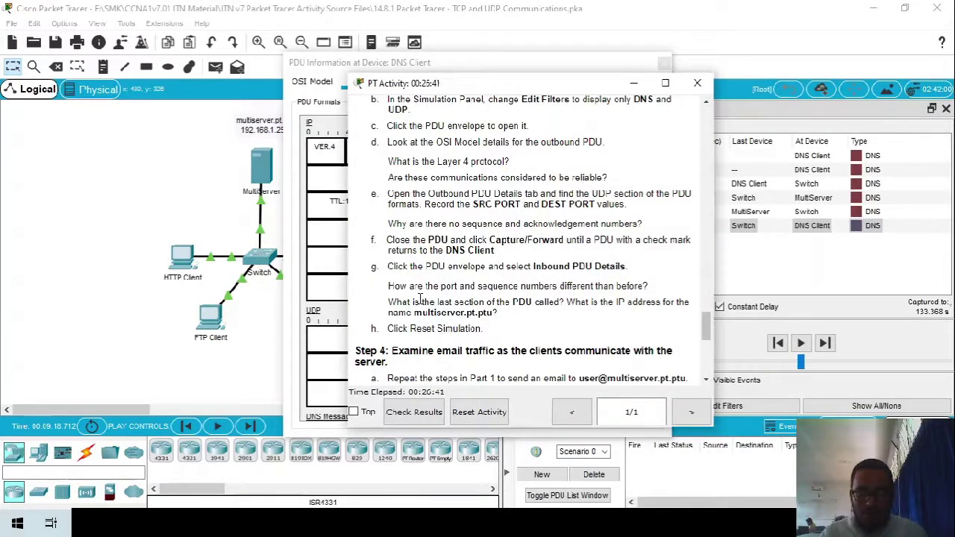
drag(306, 64, 65, 42)
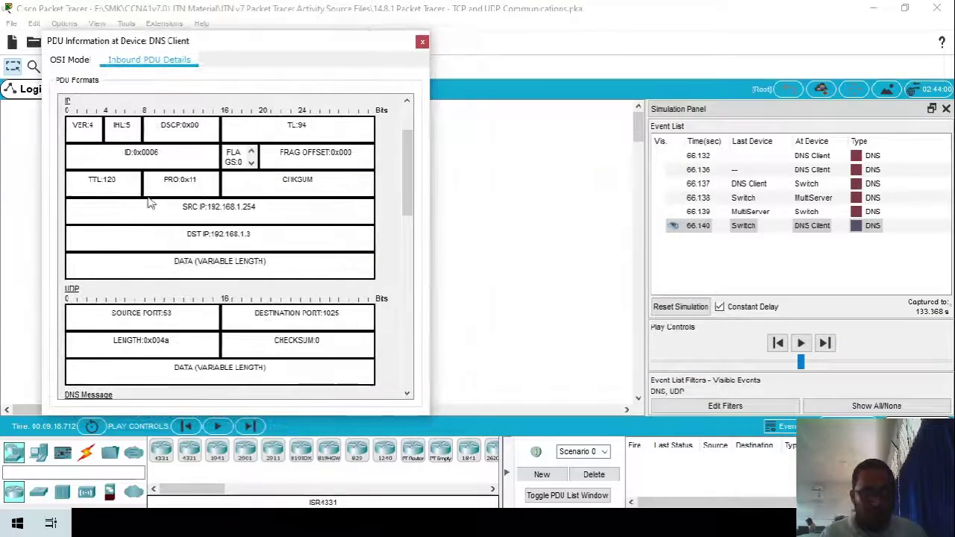
scroll(182, 269, down, 2)
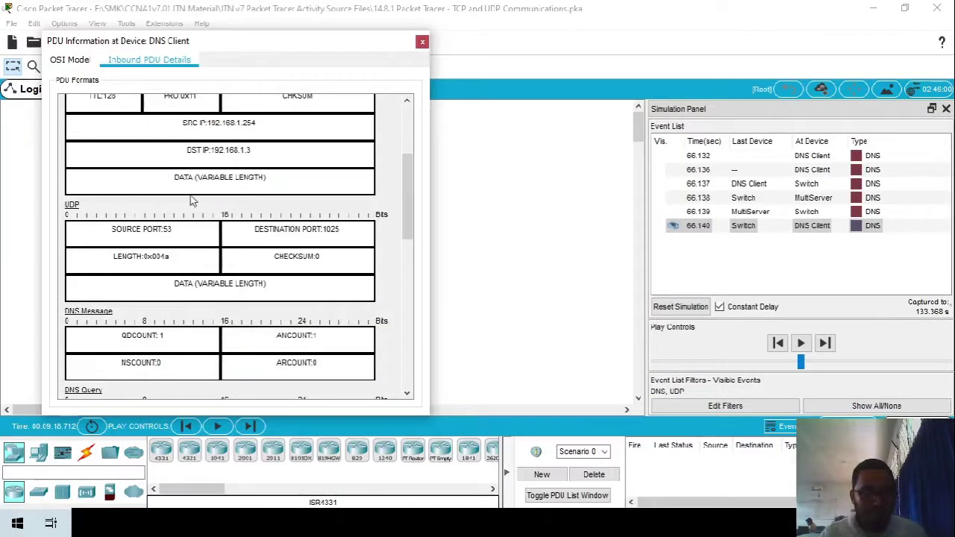
drag(178, 42, 275, 87)
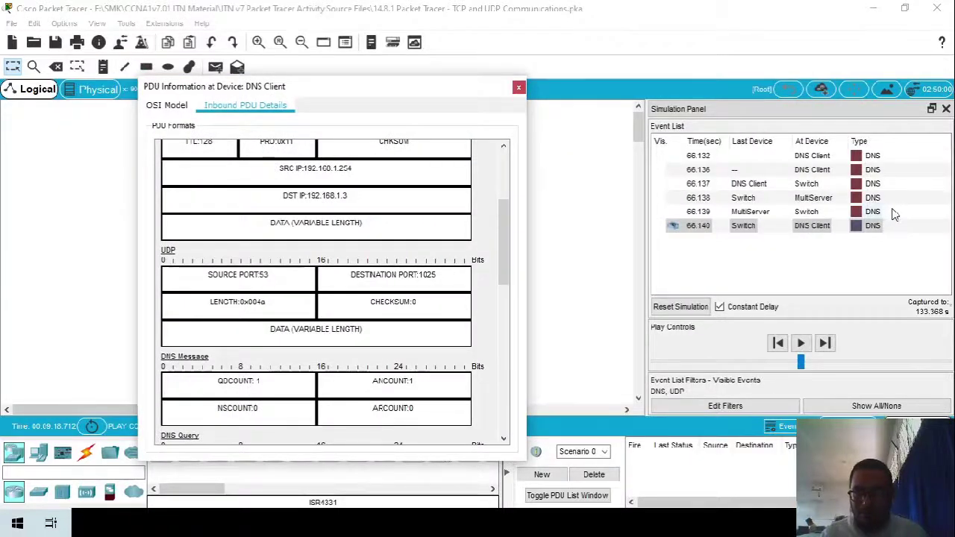
- Check the UDP source and destination ports in the Outbound PDU Details of the DNS event at 66.136, and close its PDU information
click(866, 170)
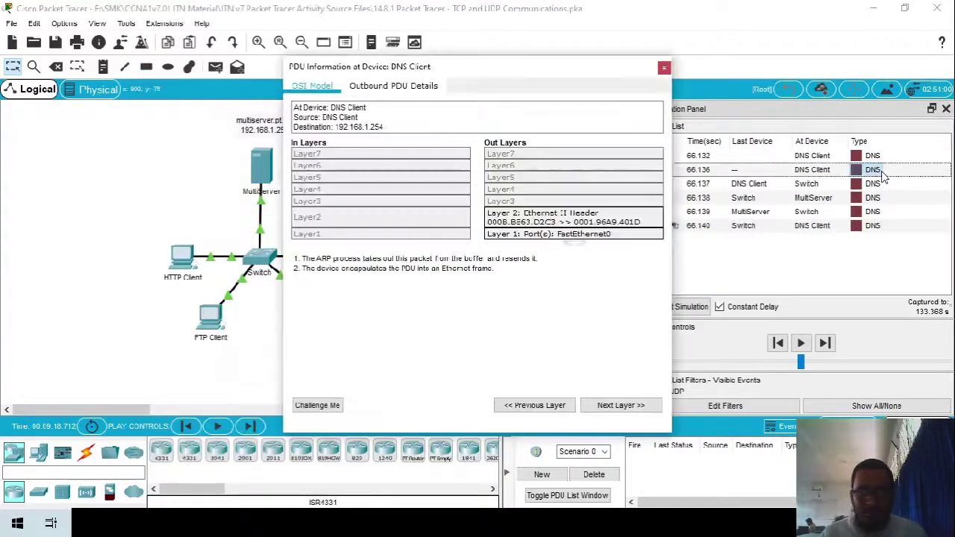
click(367, 87)
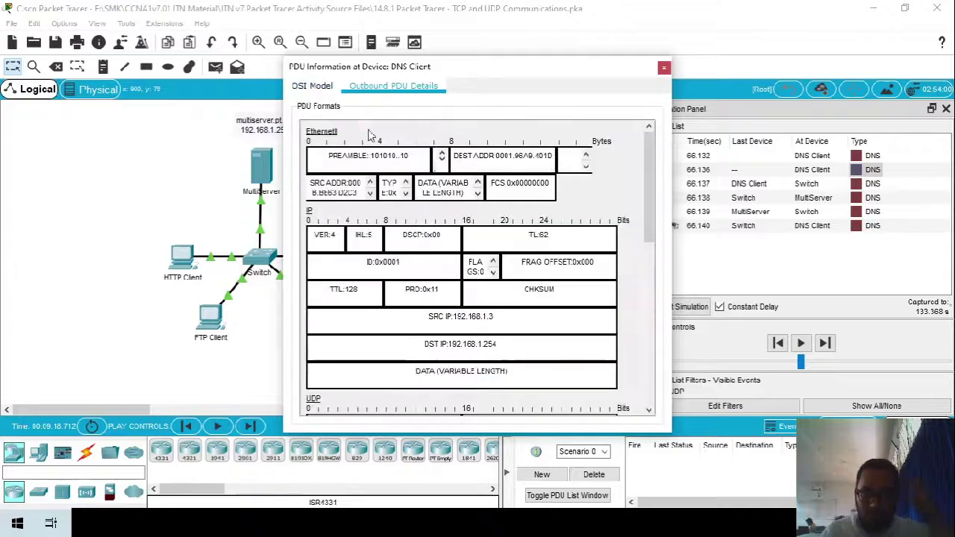
scroll(414, 287, down, 3)
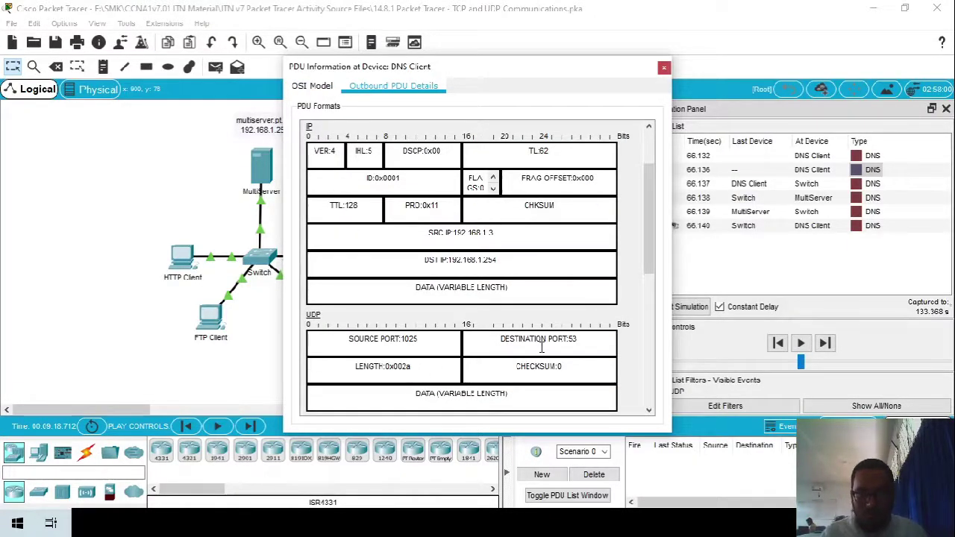
click(663, 68)
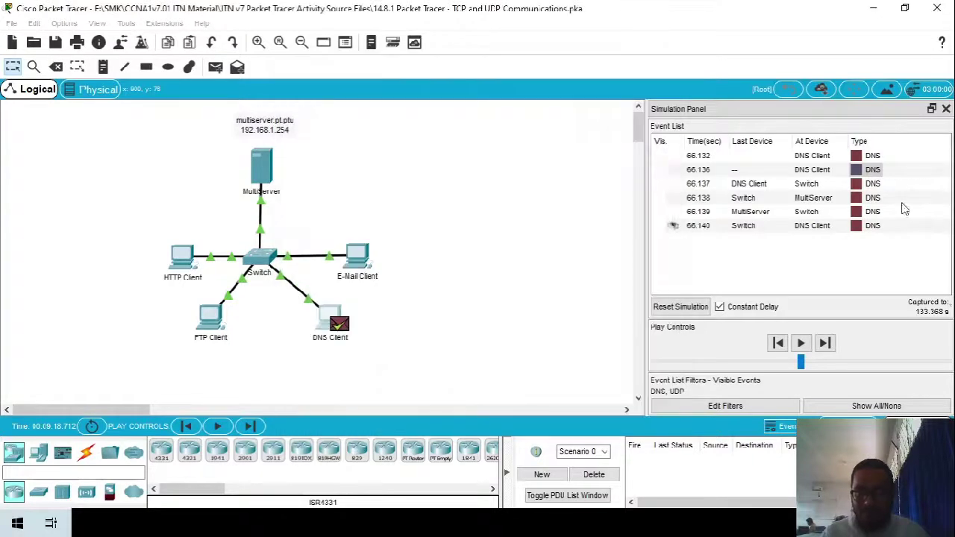
- Reopen the DNS event at 66.140 and compare the UDP ports in its Inbound PDU Details with the outbound ones
click(867, 225)
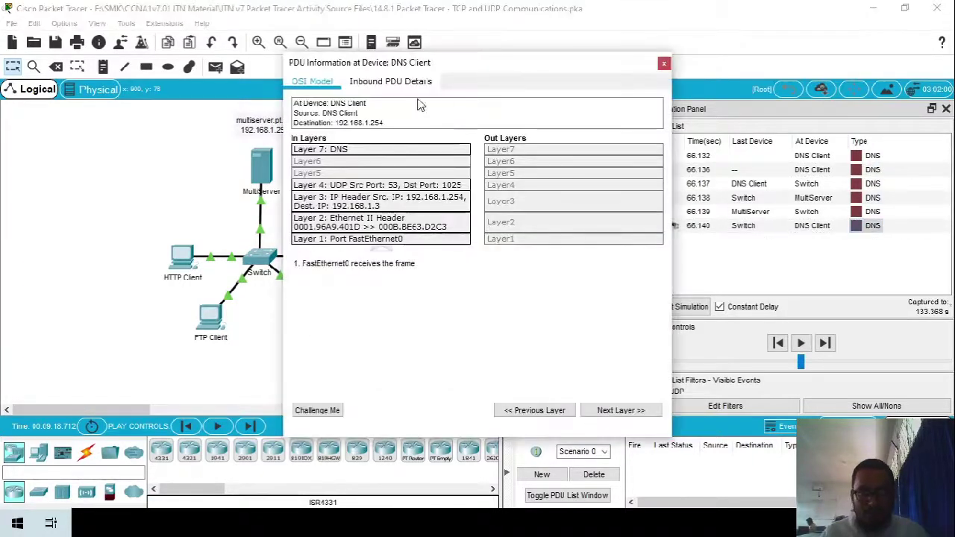
click(390, 82)
scroll(418, 262, down, 3)
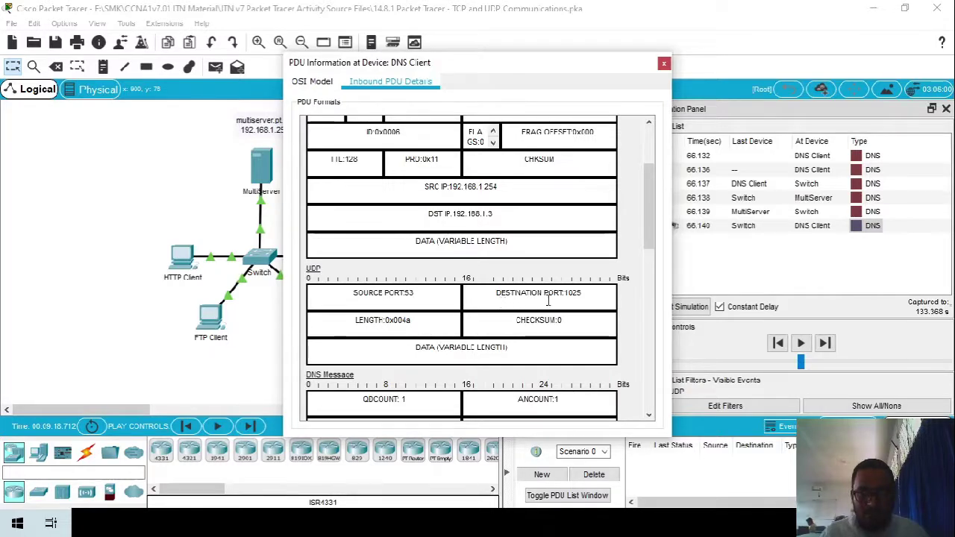
scroll(548, 300, down, 3)
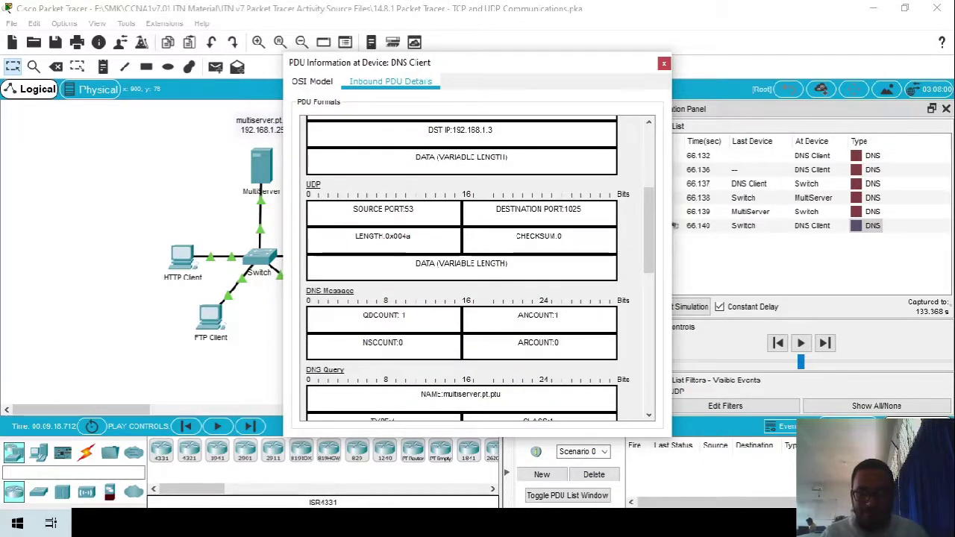
- Examine the inbound PDU down to its last section for the Step 3g question about the section name and multiserver.pt.ptu's IP address
key(alt+Tab)
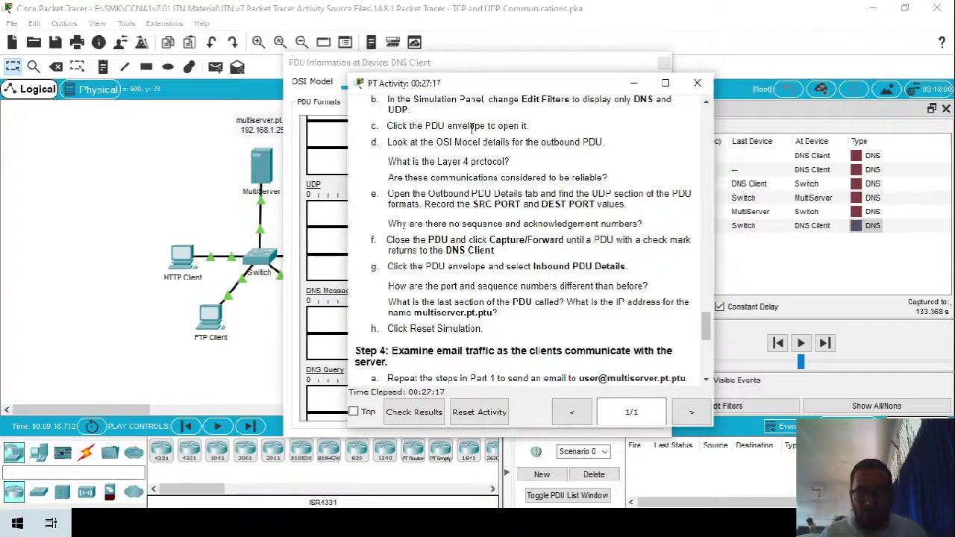
drag(354, 71, 107, 71)
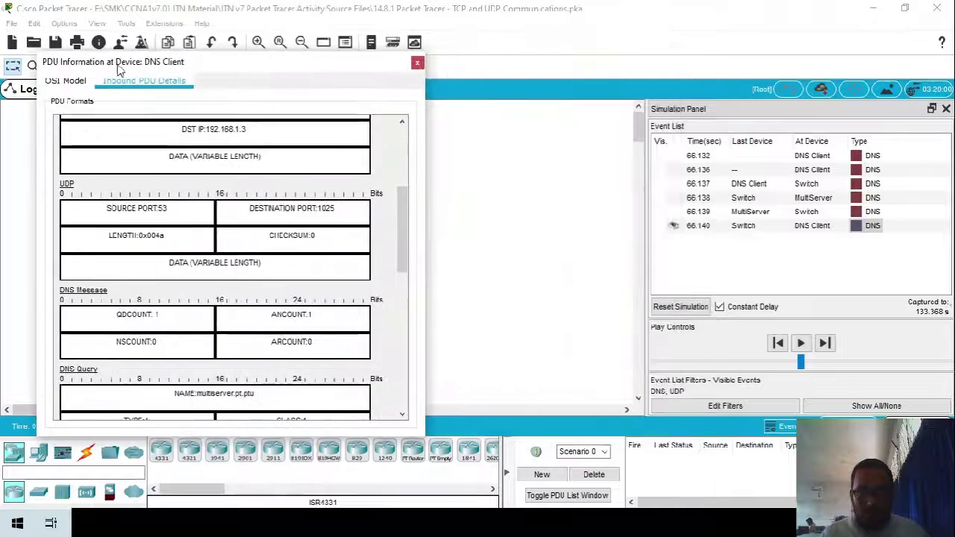
scroll(228, 351, down, 2)
scroll(305, 316, down, 3)
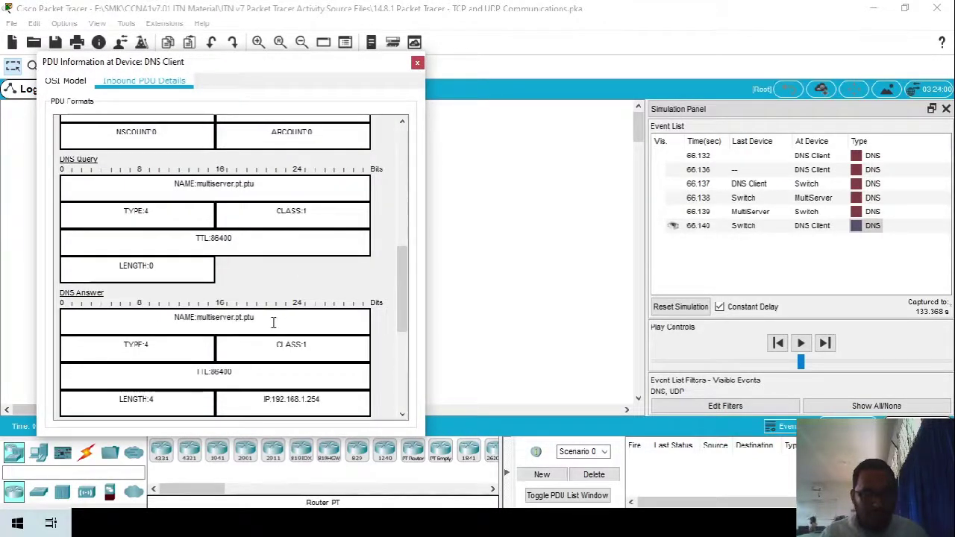
scroll(273, 323, down, 3)
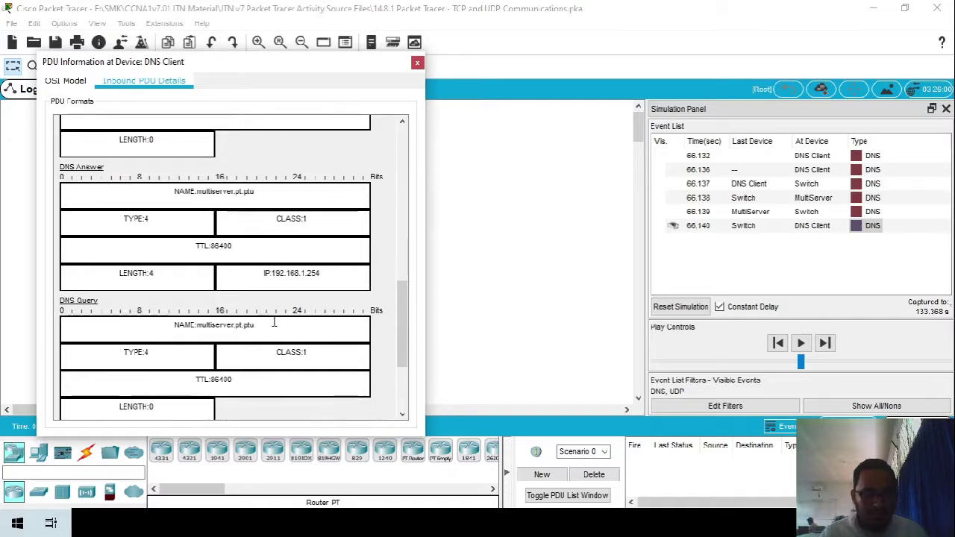
click(565, 364)
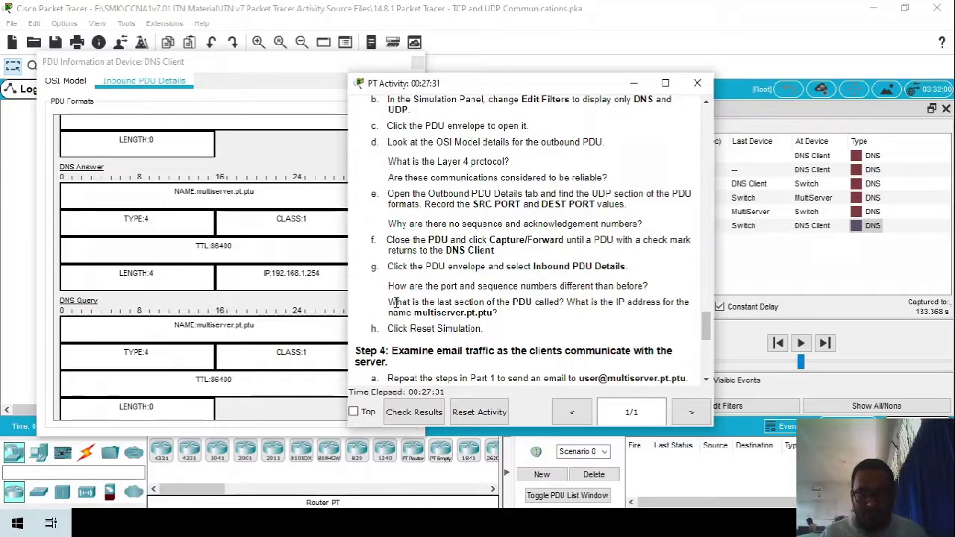
drag(390, 303, 532, 302)
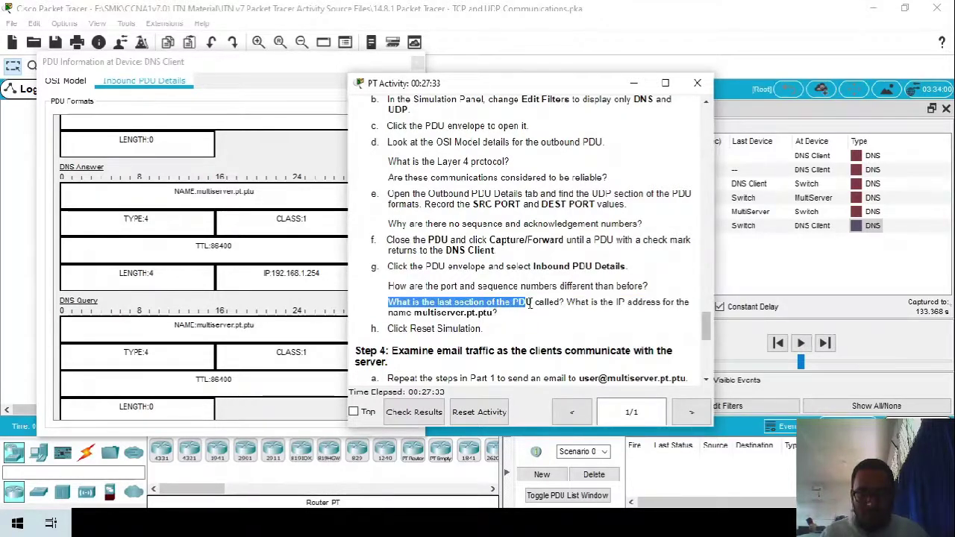
click(537, 300)
drag(514, 82, 660, 74)
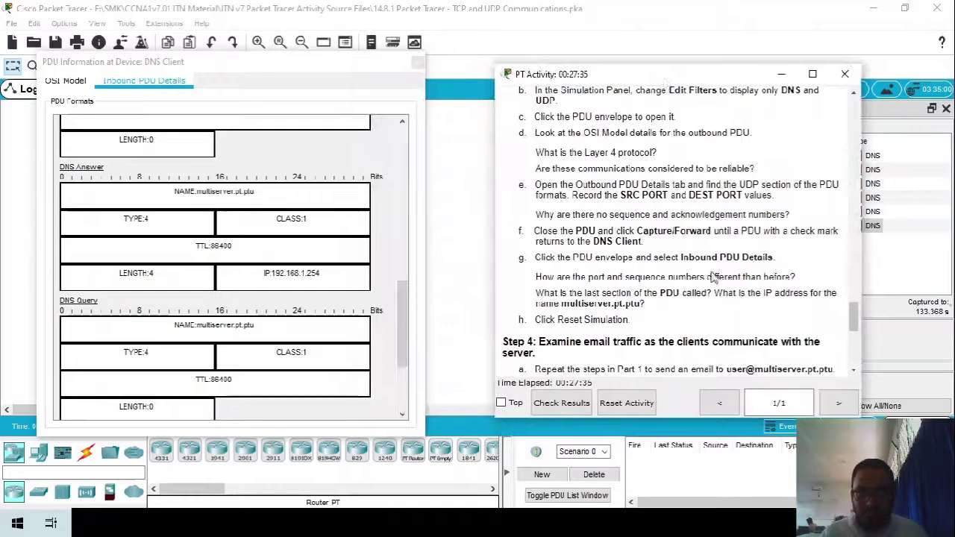
scroll(315, 259, down, 3)
scroll(315, 259, down, 1)
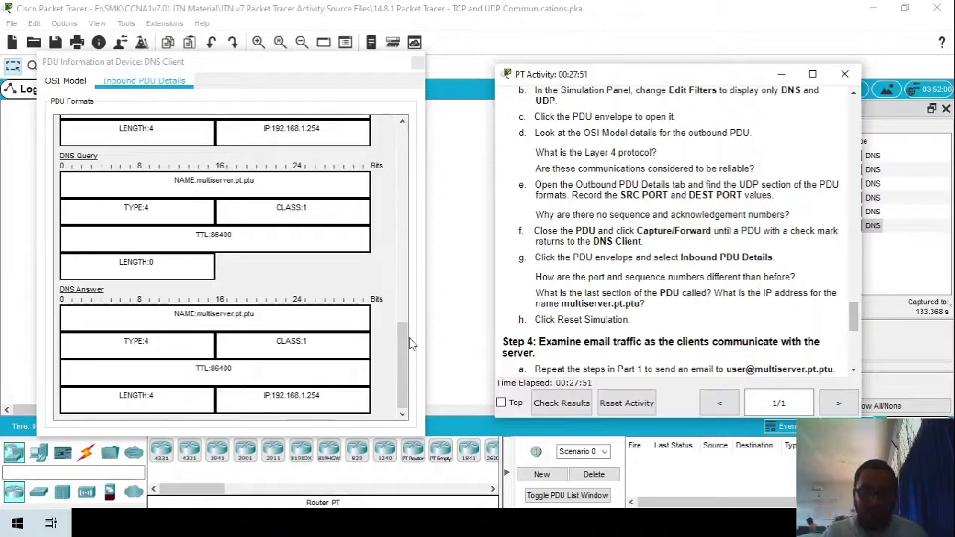
- Close the DNS Client's PDU information and reset the simulation to finish Step 3
scroll(586, 298, up, 4)
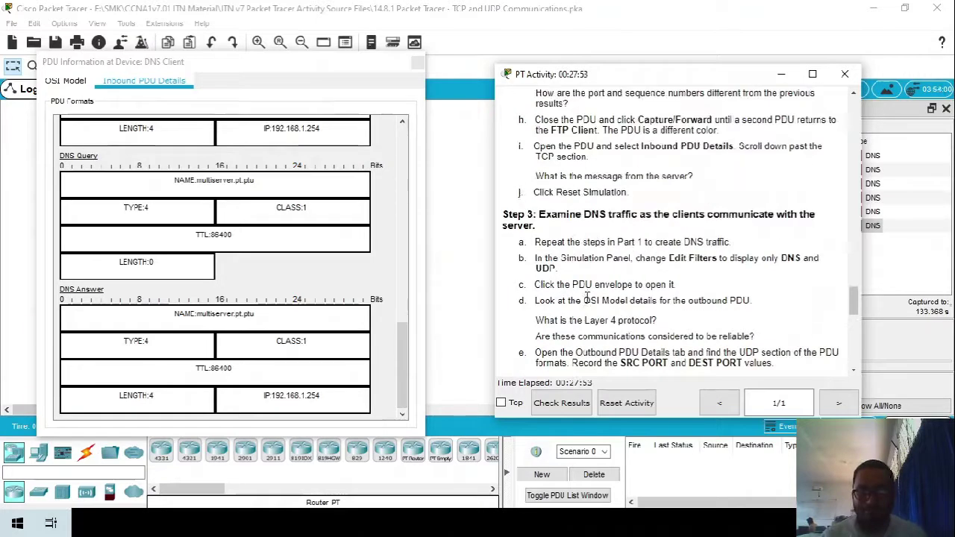
scroll(635, 272, down, 10)
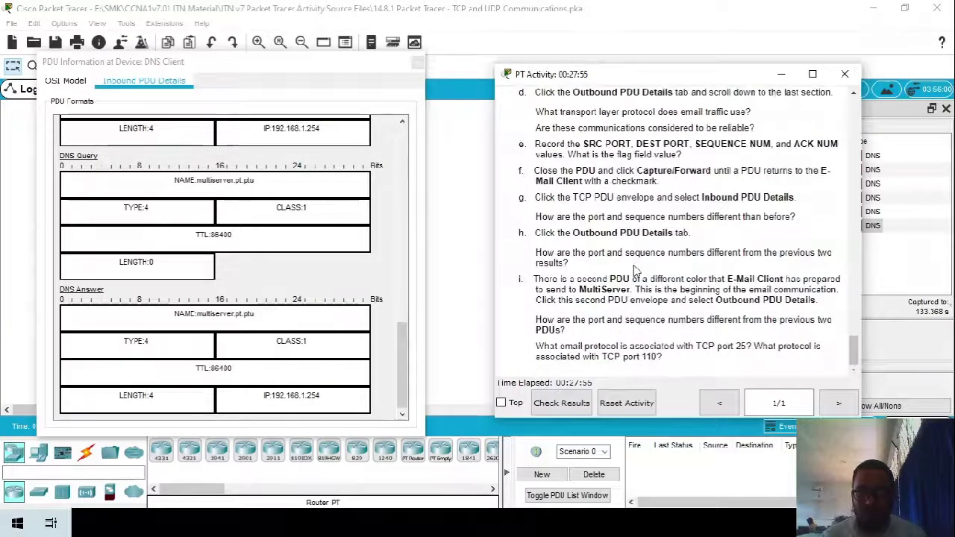
scroll(635, 272, up, 5)
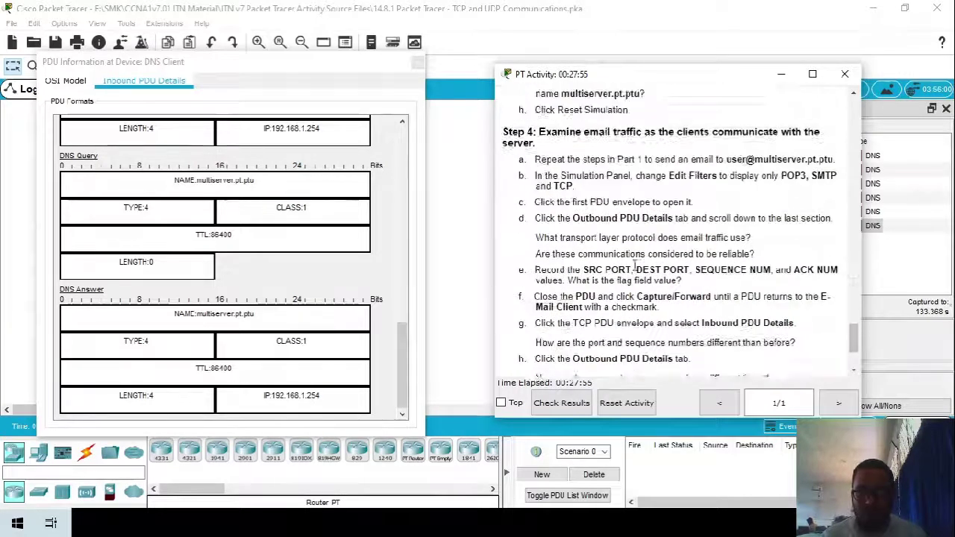
click(418, 66)
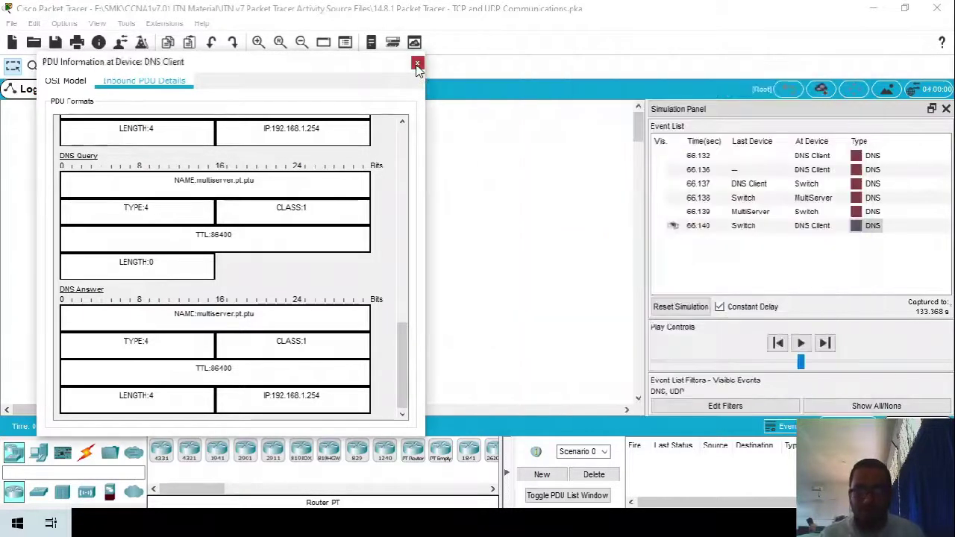
click(679, 305)
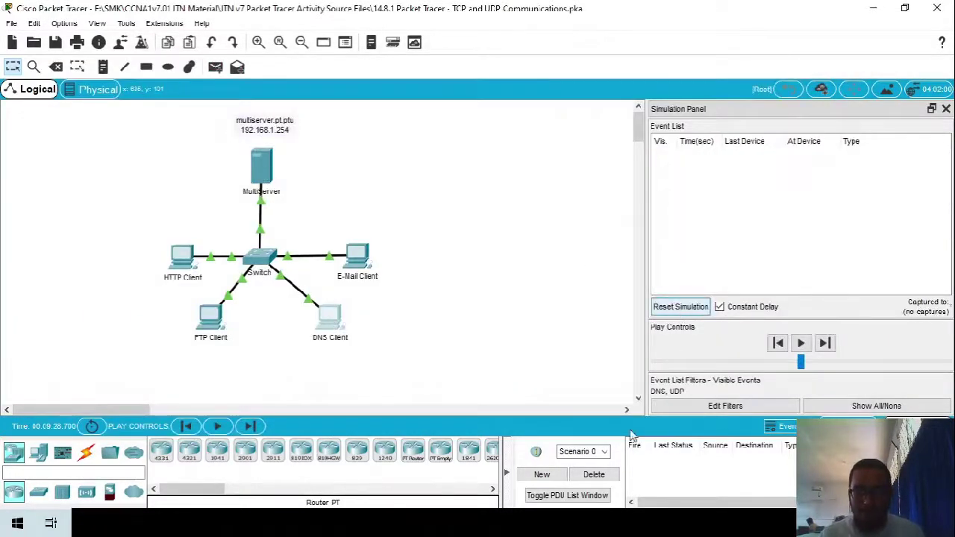
- Compose a new mail on the E-Mail Client, using the e-mail address copied from Step 4a as the recipient
key(alt+Tab)
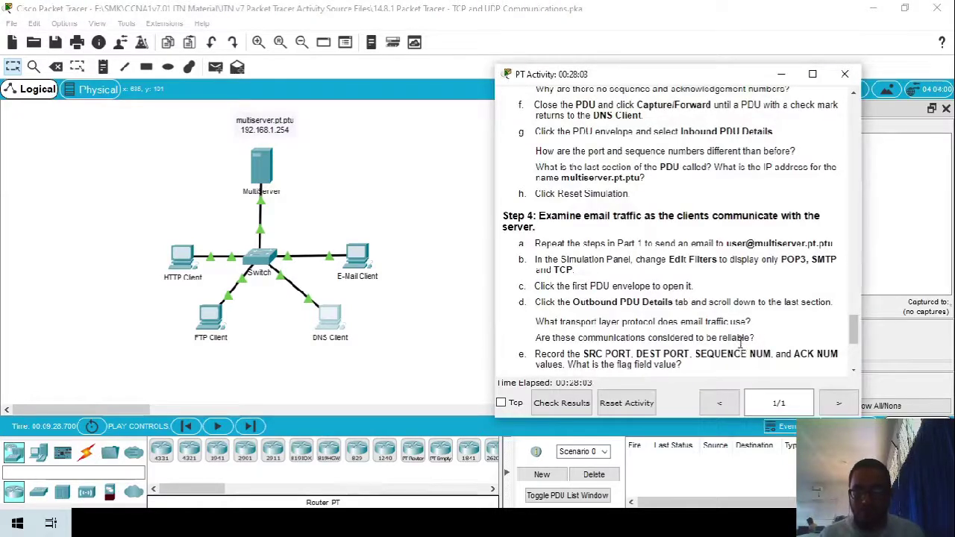
drag(727, 241, 834, 248)
key(ctrl+c)
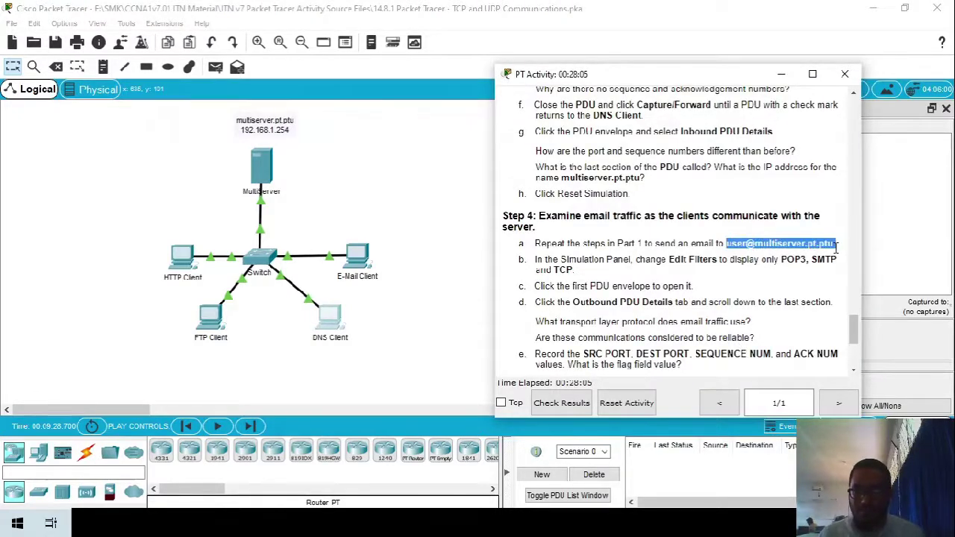
click(359, 261)
scroll(332, 301, down, 3)
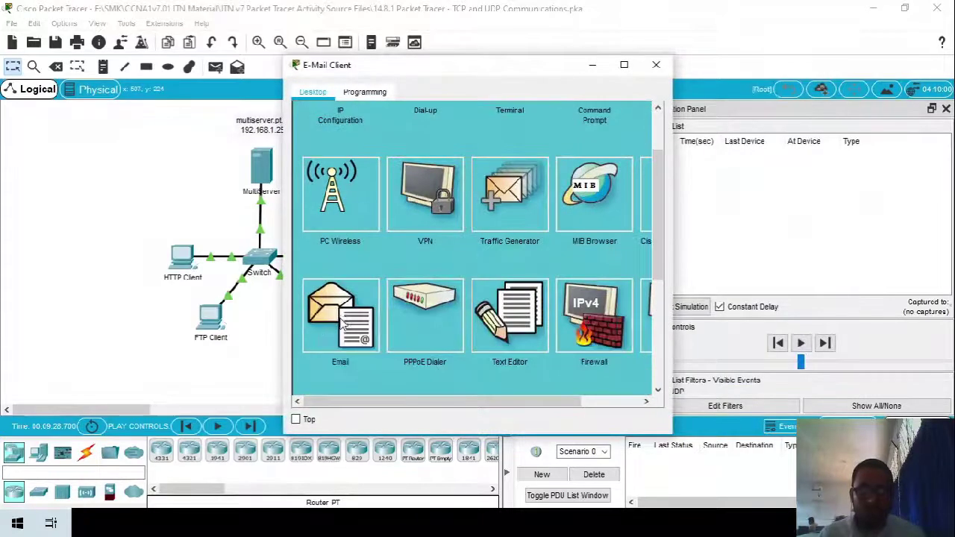
click(340, 317)
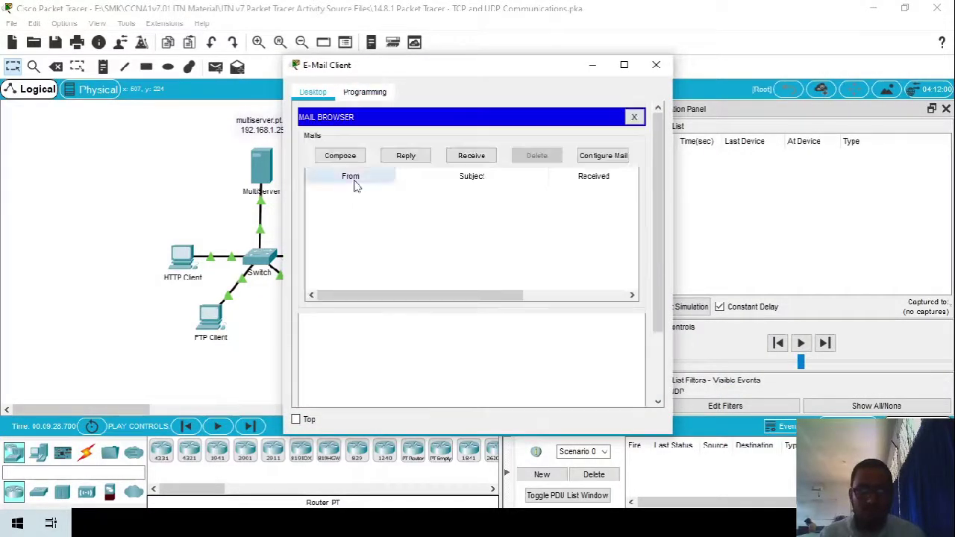
click(349, 157)
click(424, 147)
key(ctrl+v)
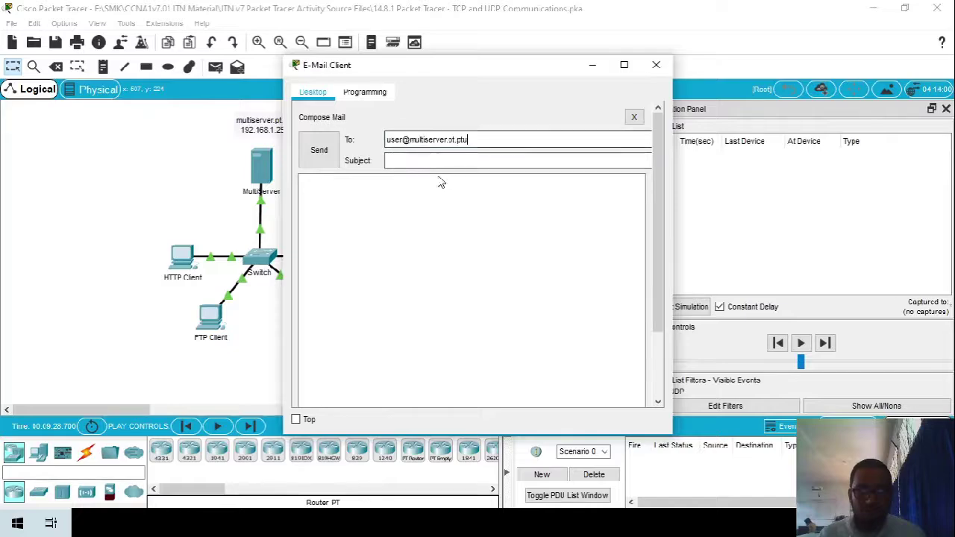
- Copy the subject text "personalize the subject line" from Part 1 Step 5 into the new mail's subject
key(alt+Tab)
scroll(720, 282, up, 5)
scroll(720, 282, up, 12)
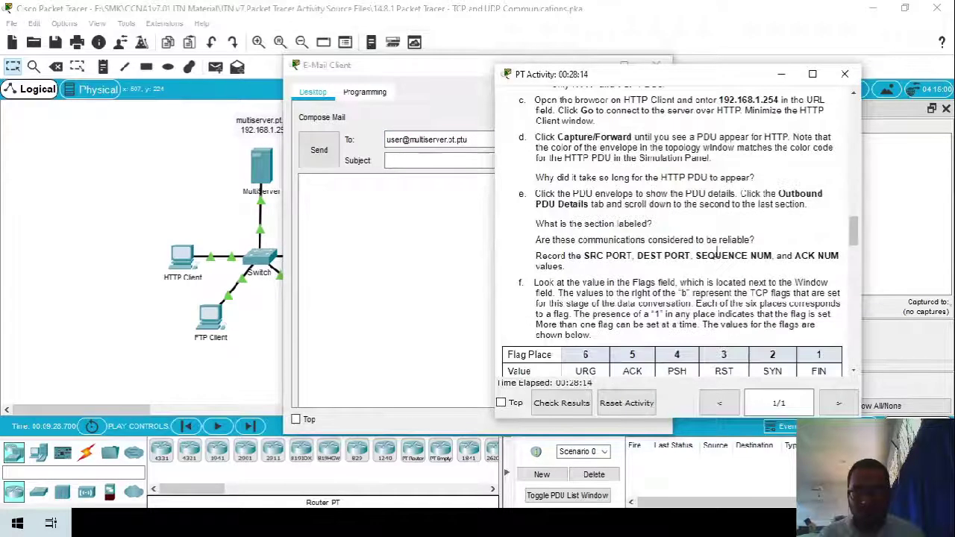
scroll(726, 261, up, 10)
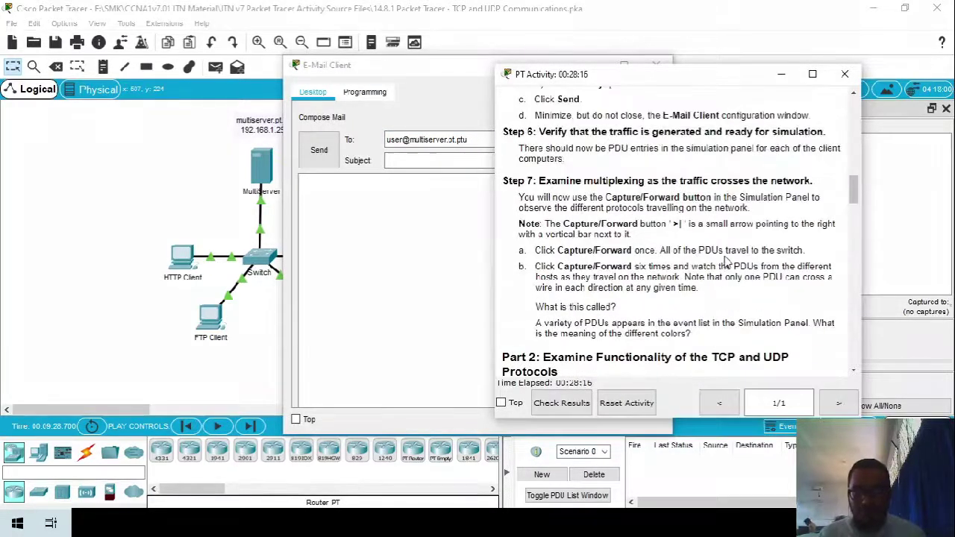
scroll(647, 261, up, 6)
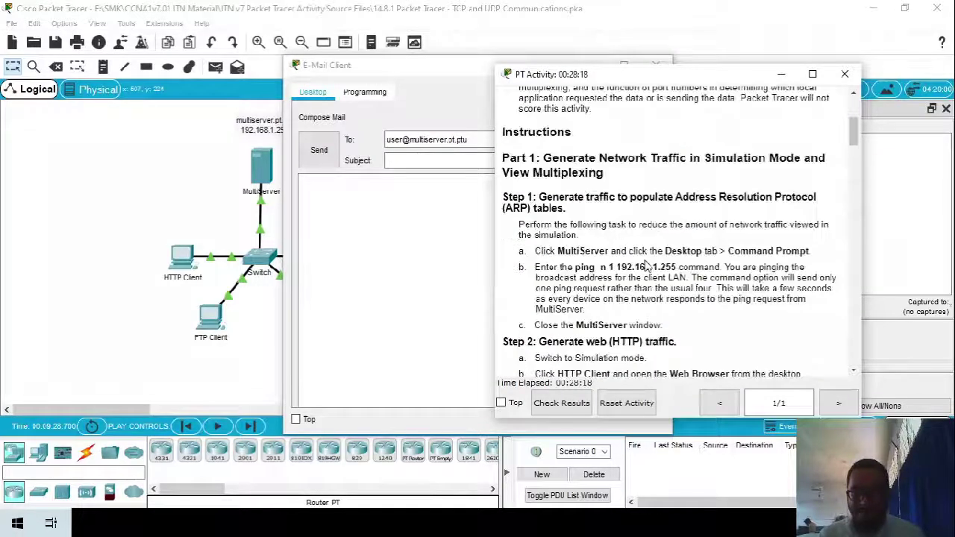
scroll(647, 262, down, 4)
scroll(646, 261, down, 4)
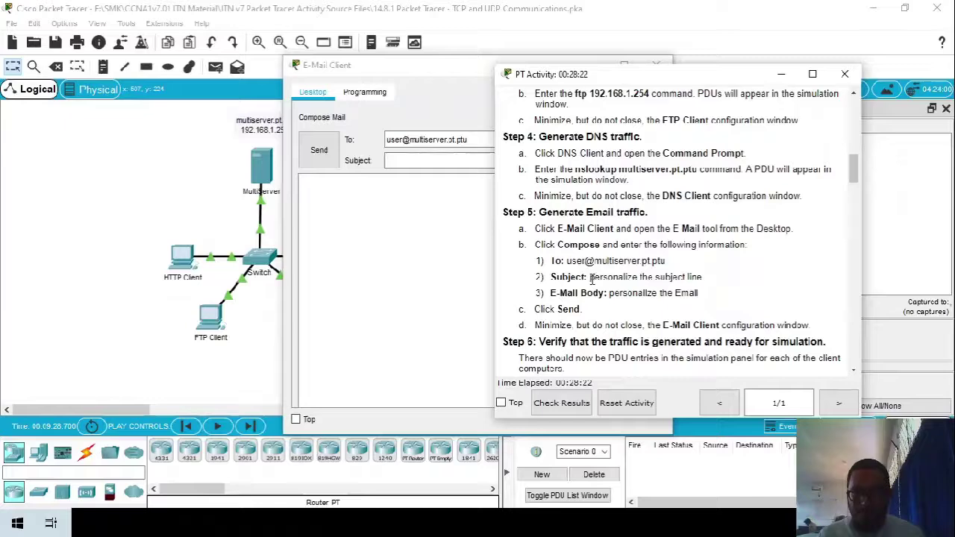
drag(592, 278, 711, 282)
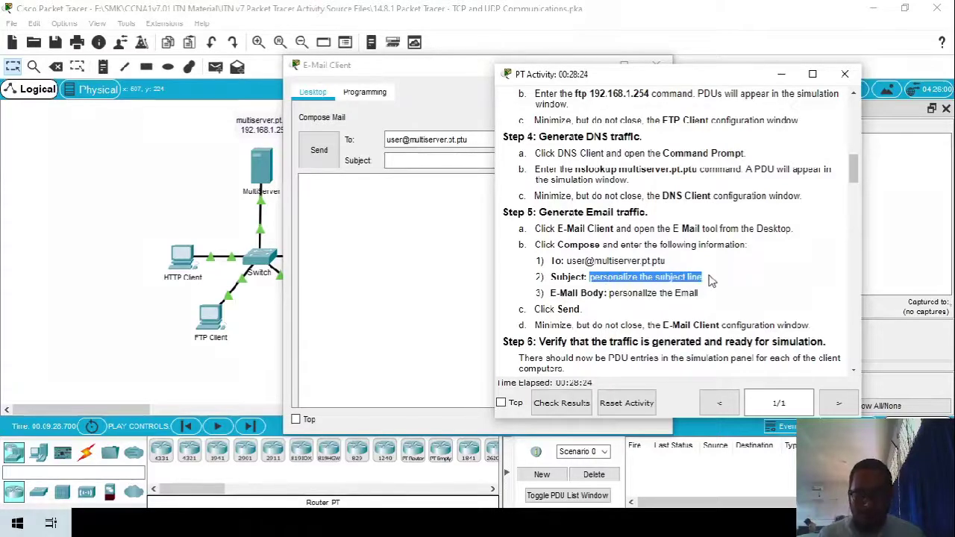
key(ctrl+c)
click(440, 160)
key(ctrl+v)
- Copy "personalize the Email" from the instructions into the mail body, send the mail and minimize the E-Mail Client
click(692, 289)
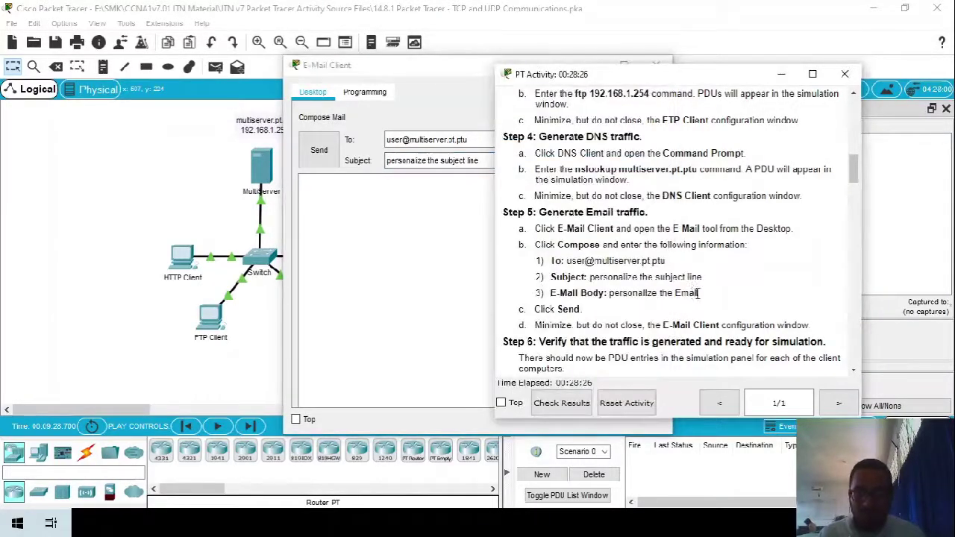
drag(698, 293, 619, 297)
key(ctrl+c)
click(468, 254)
key(ctrl+v)
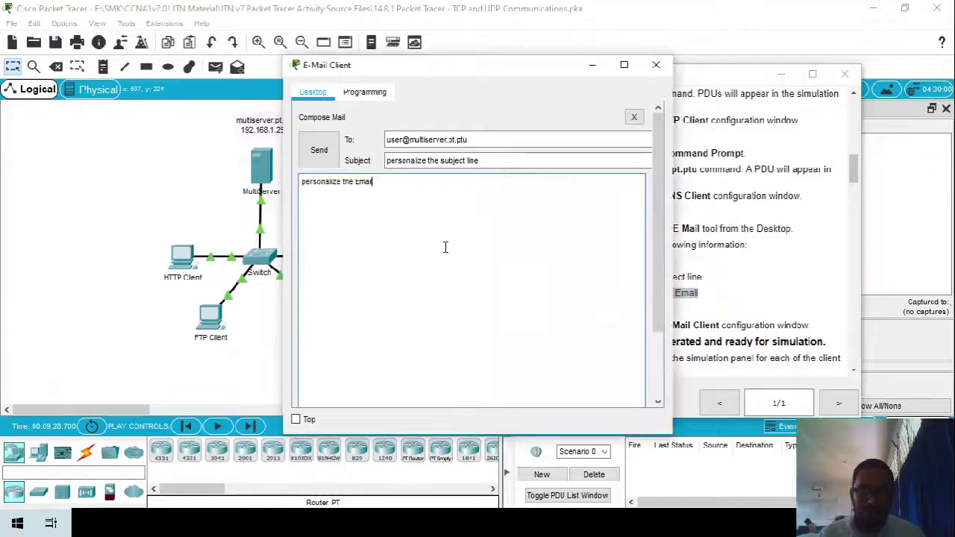
click(318, 150)
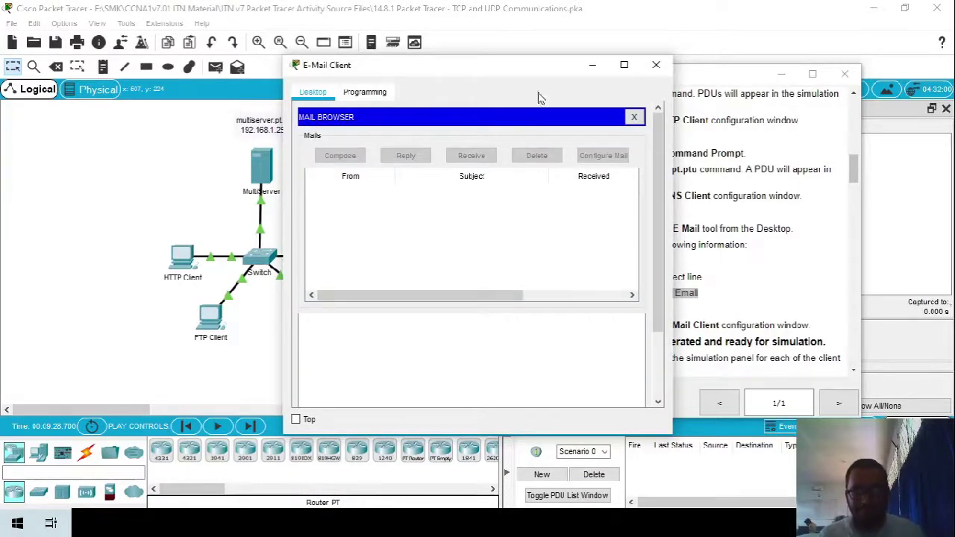
click(593, 64)
- Return to Step 4b in the instructions and set the event filters to show only POP3, SMTP and TCP
scroll(858, 337, down, 15)
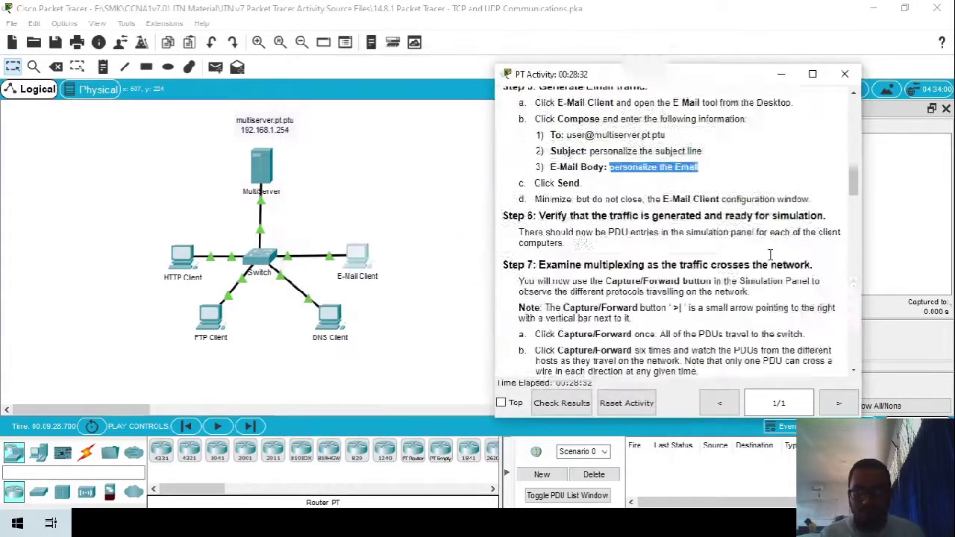
scroll(858, 337, down, 8)
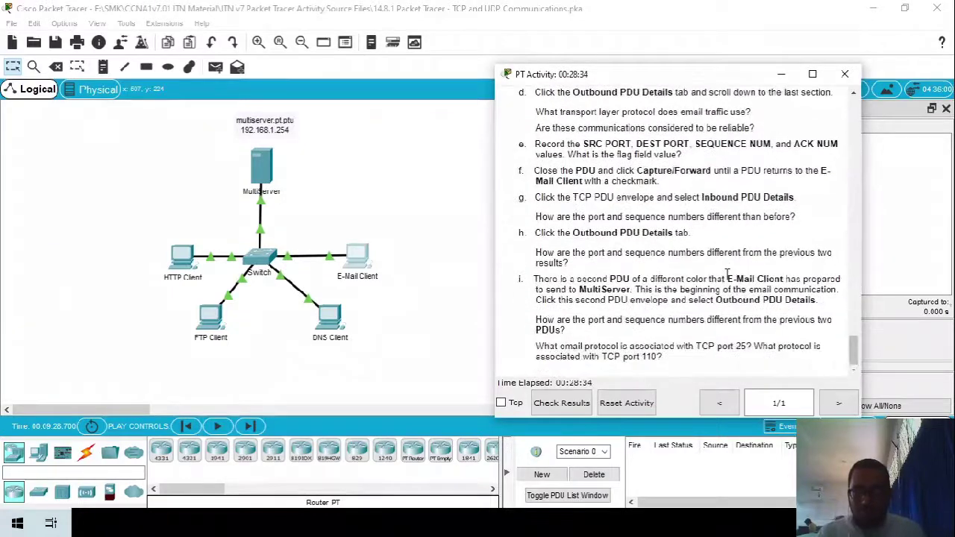
scroll(727, 278, up, 5)
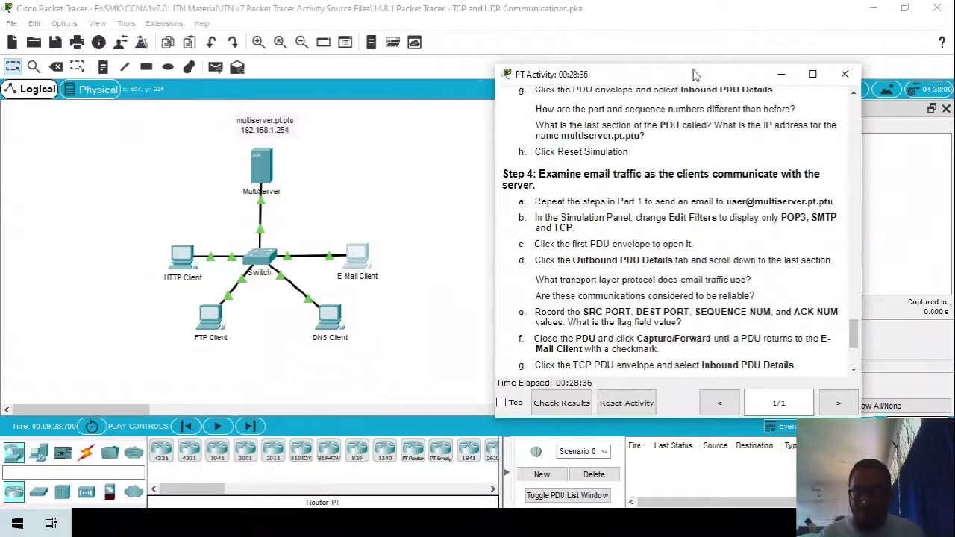
drag(694, 74, 382, 54)
click(725, 406)
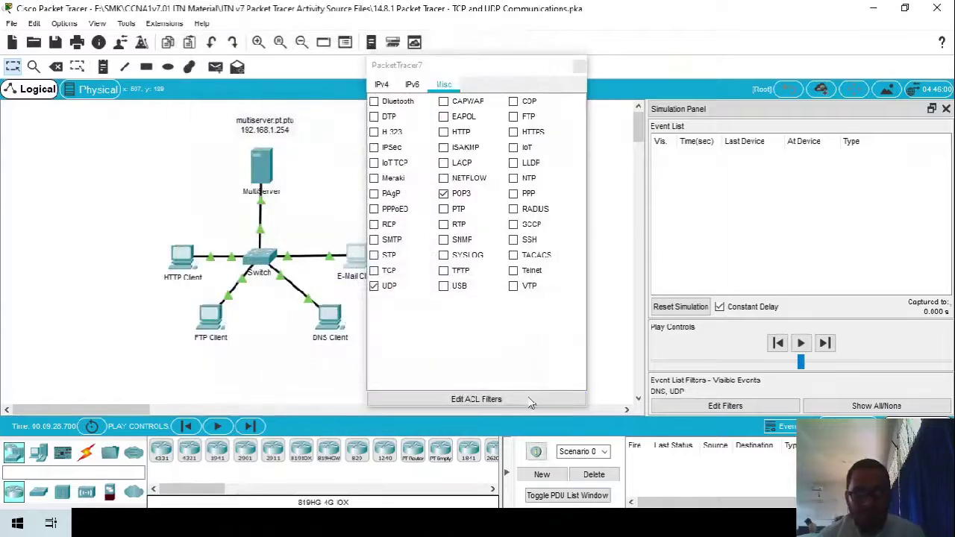
click(376, 287)
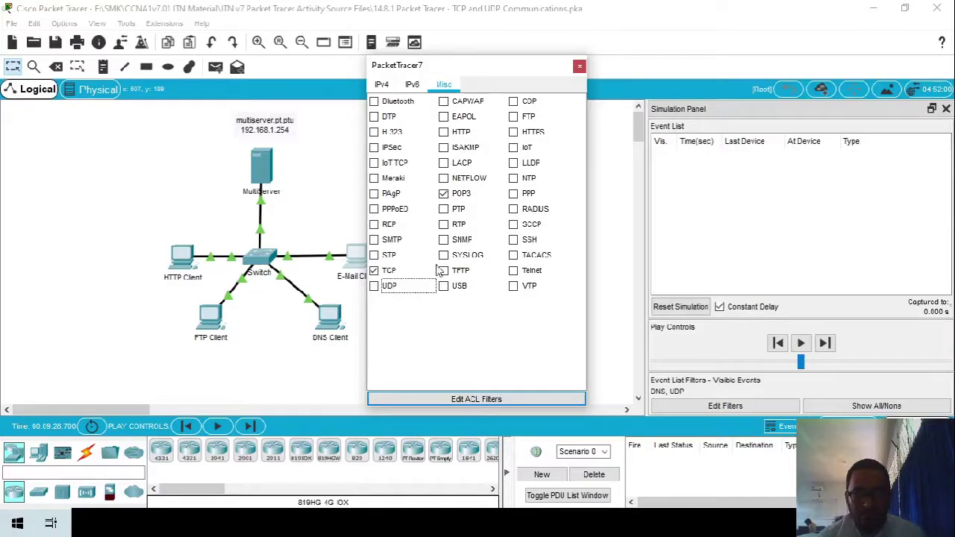
click(388, 240)
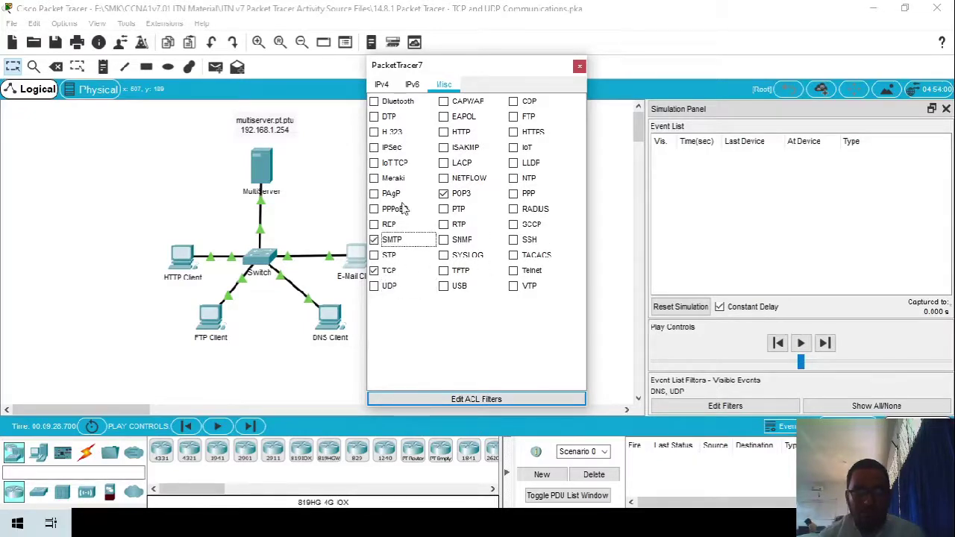
click(382, 85)
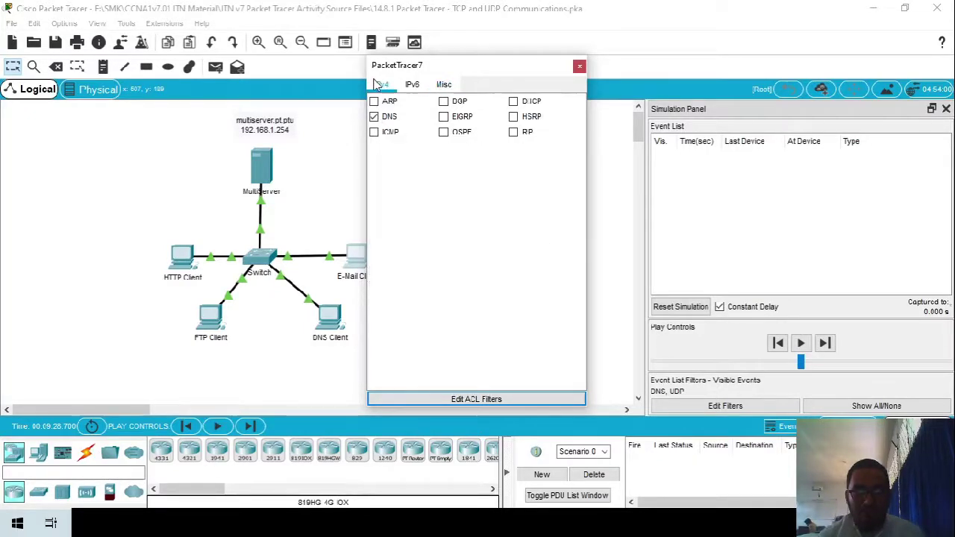
click(579, 67)
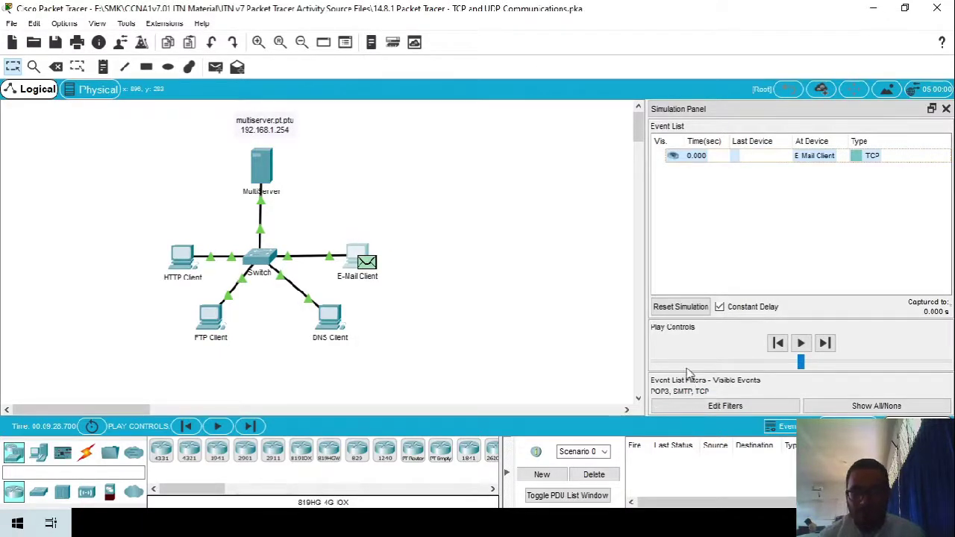
- Open the first TCP PDU at the E-Mail Client and view the TCP section of its Outbound PDU Details
key(alt+Tab)
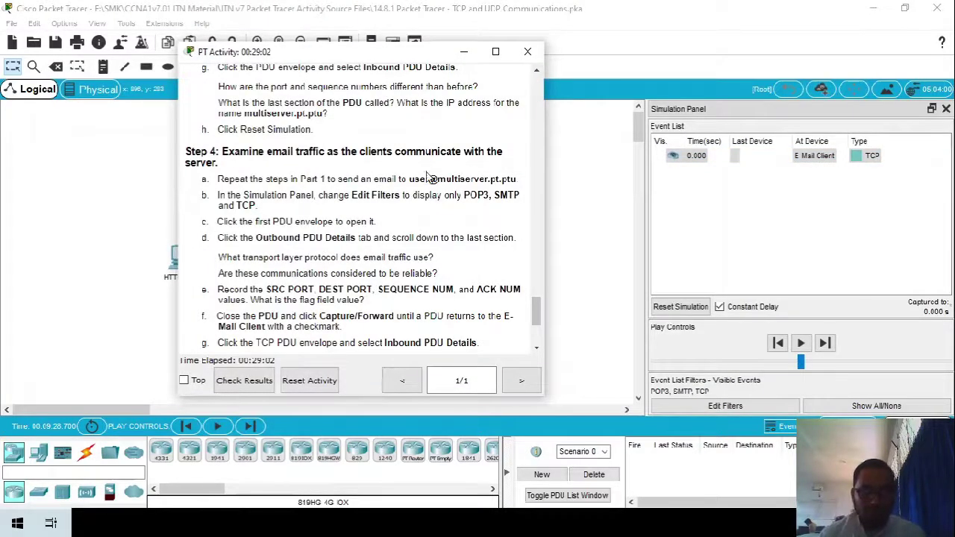
drag(374, 58, 577, 63)
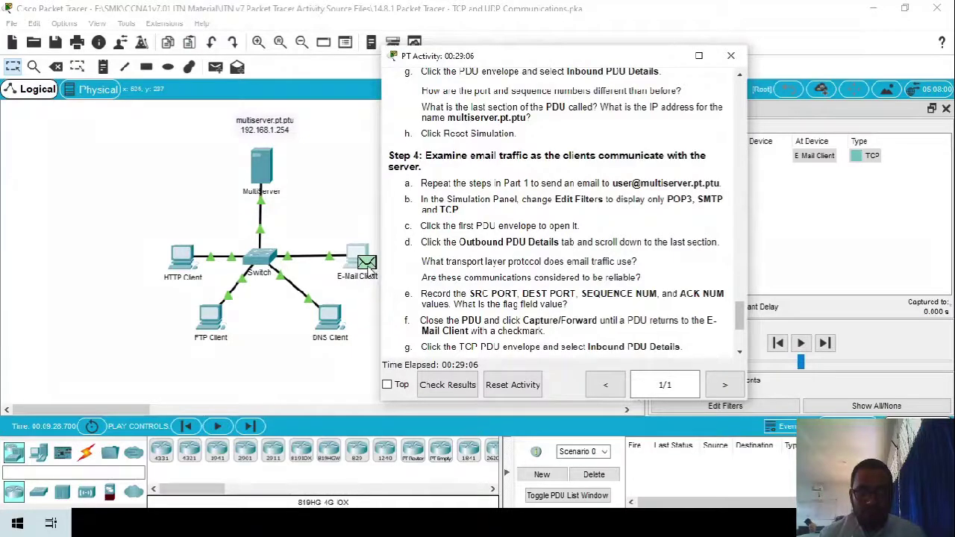
click(369, 267)
click(368, 267)
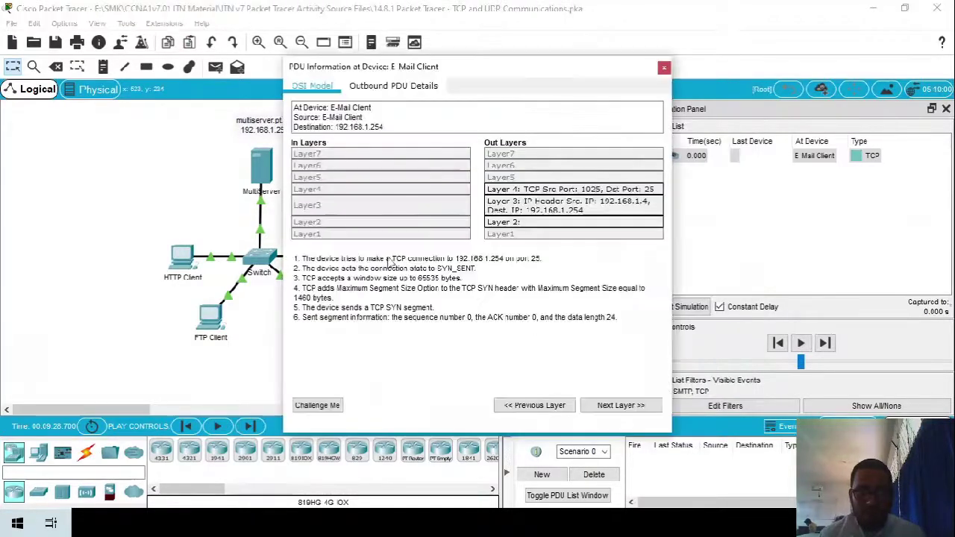
click(387, 86)
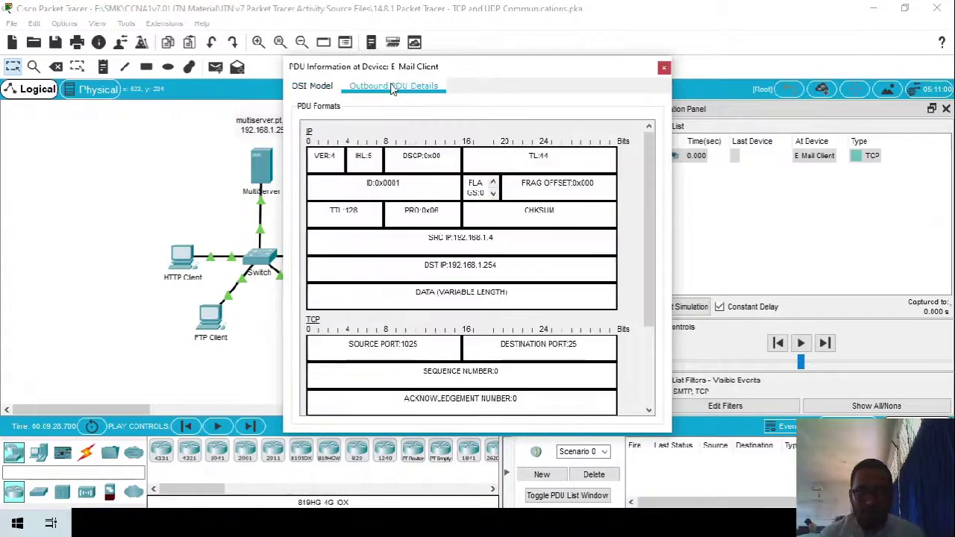
triple_click(446, 342)
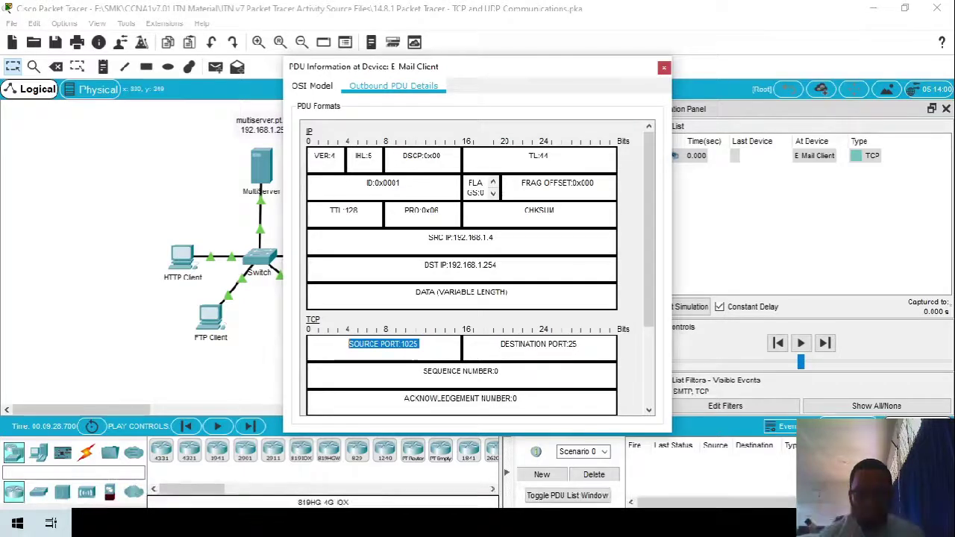
- Examine the outbound TCP ports, sequence and acknowledgement numbers and flags for the Step 4d and 4e questions, closing the PDU information when done
key(alt+Tab)
drag(512, 64, 647, 73)
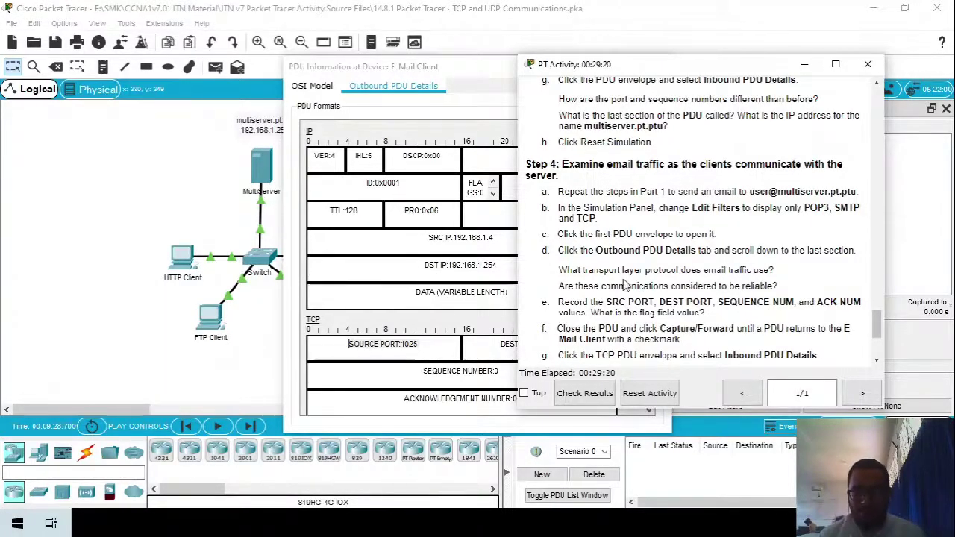
scroll(440, 343, down, 1)
scroll(441, 345, down, 1)
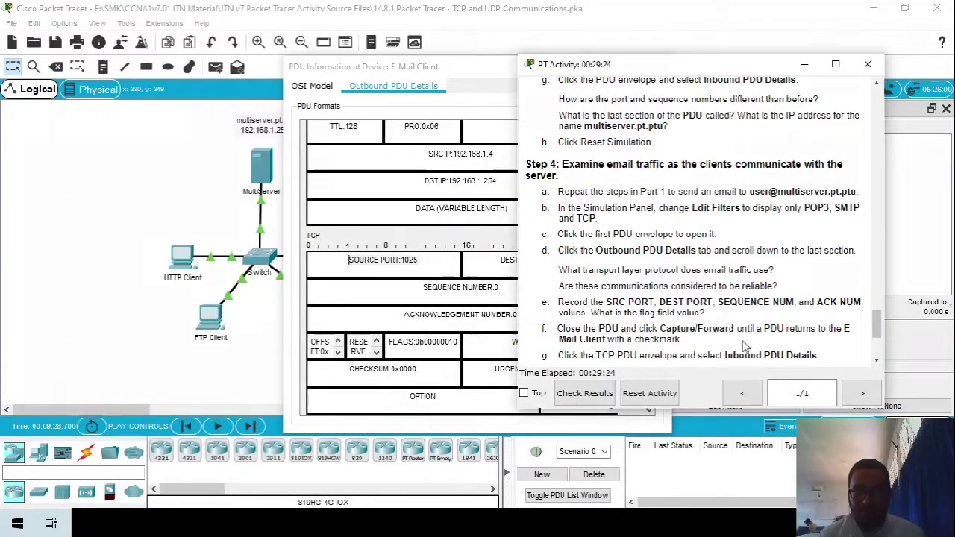
drag(448, 84, 259, 66)
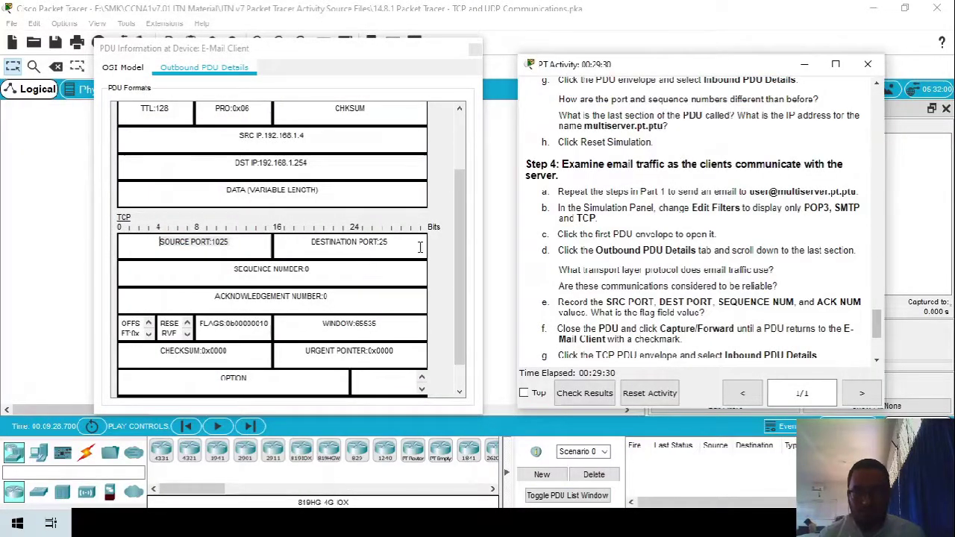
click(318, 276)
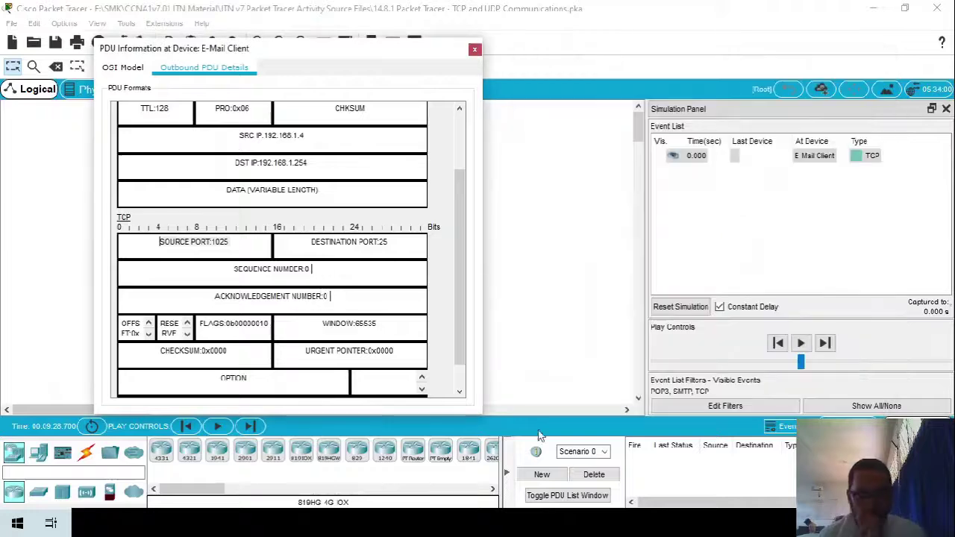
click(772, 319)
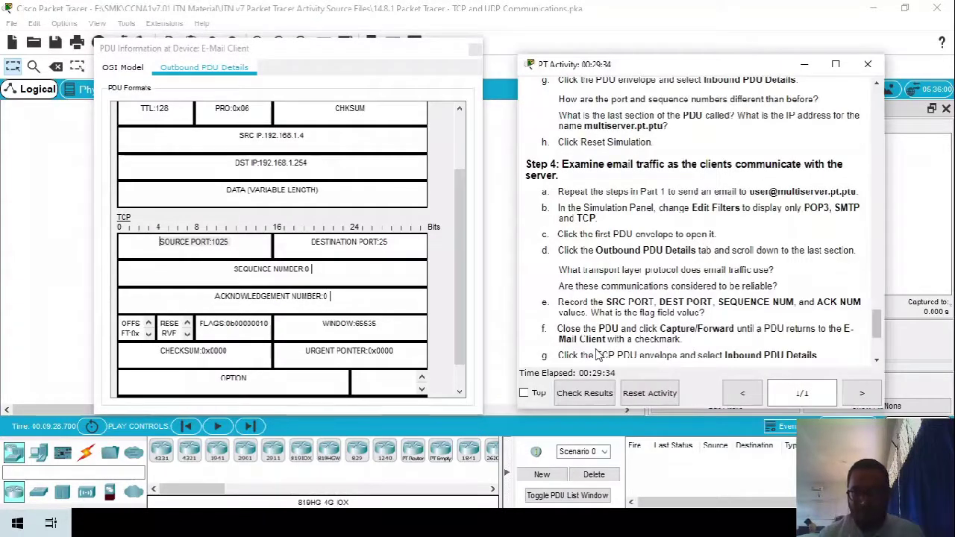
click(474, 51)
click(474, 51)
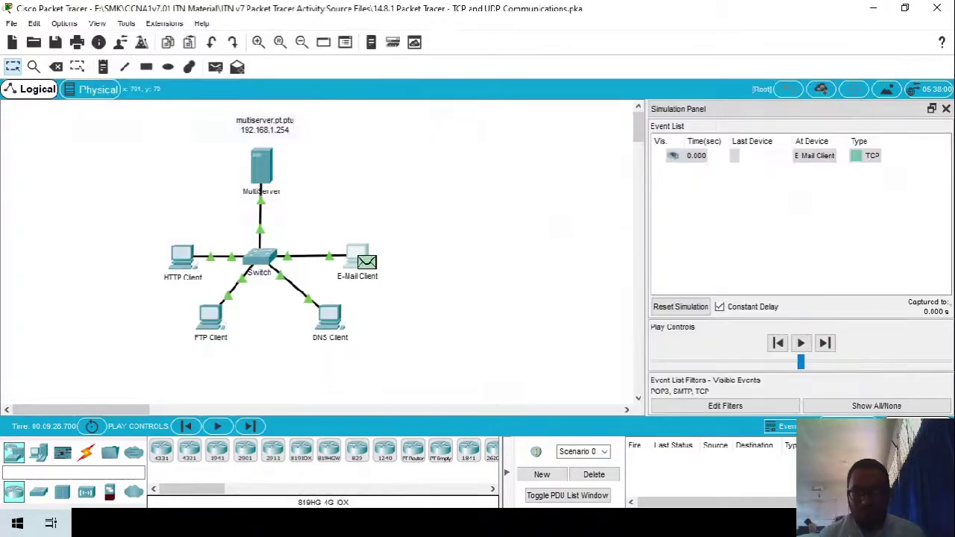
- Advance the simulation one event at a time until a TCP PDU returns to the E-Mail Client
click(701, 243)
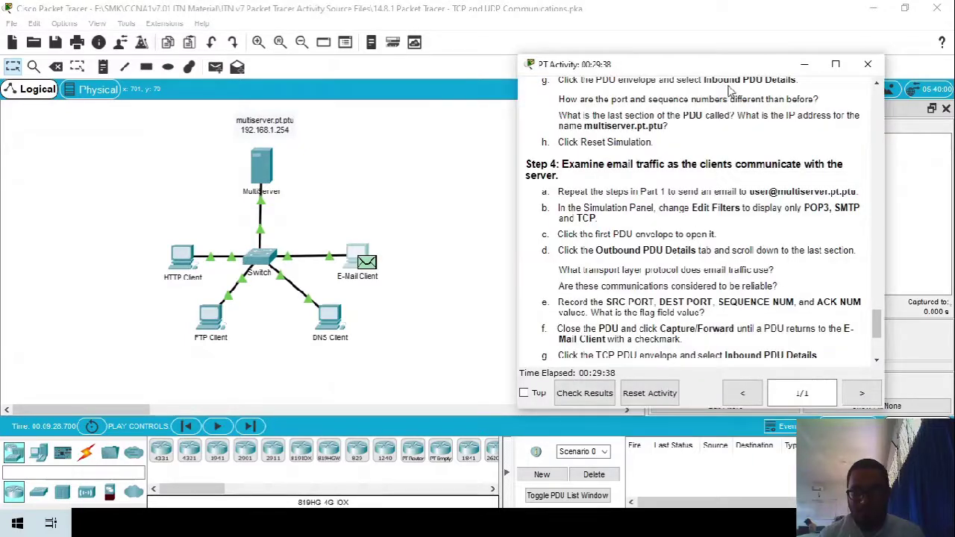
drag(727, 67, 604, 55)
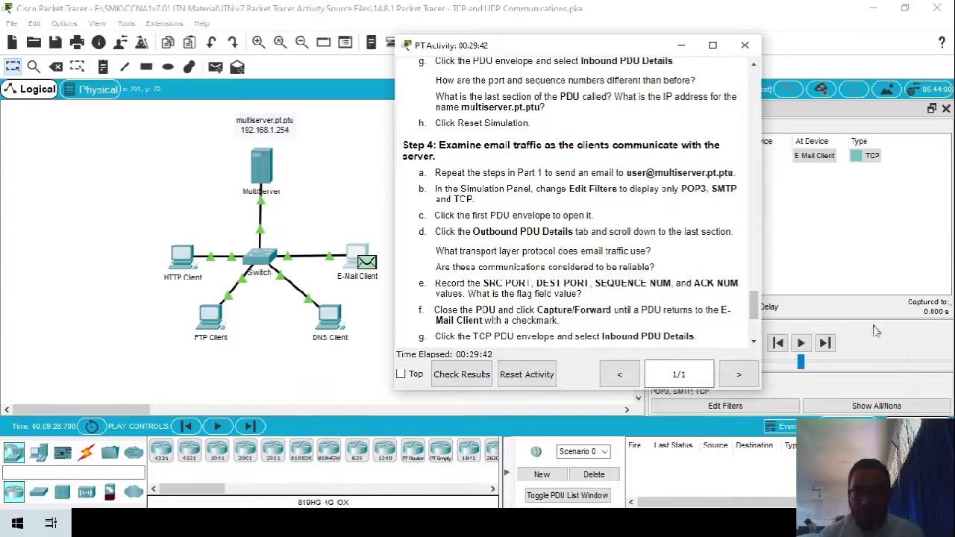
click(825, 343)
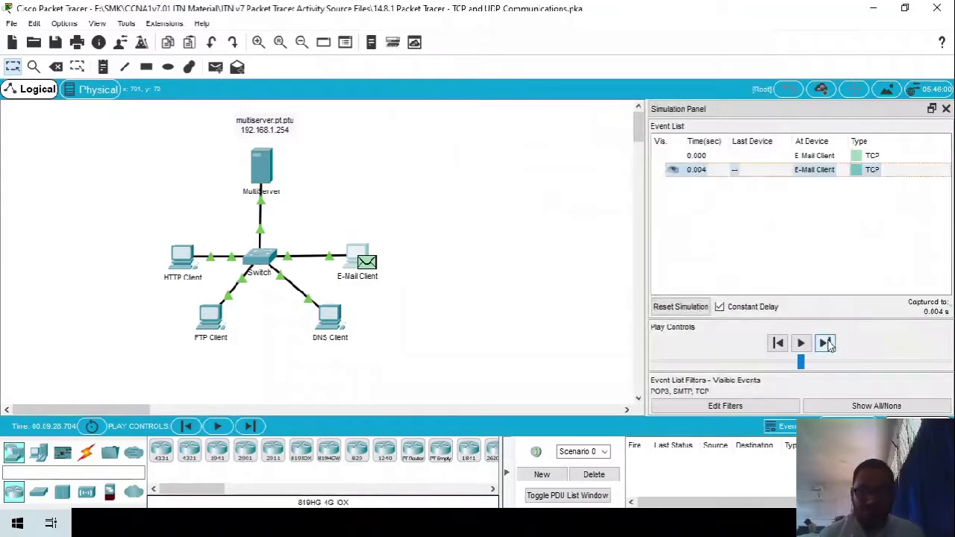
click(826, 344)
click(829, 349)
click(829, 349)
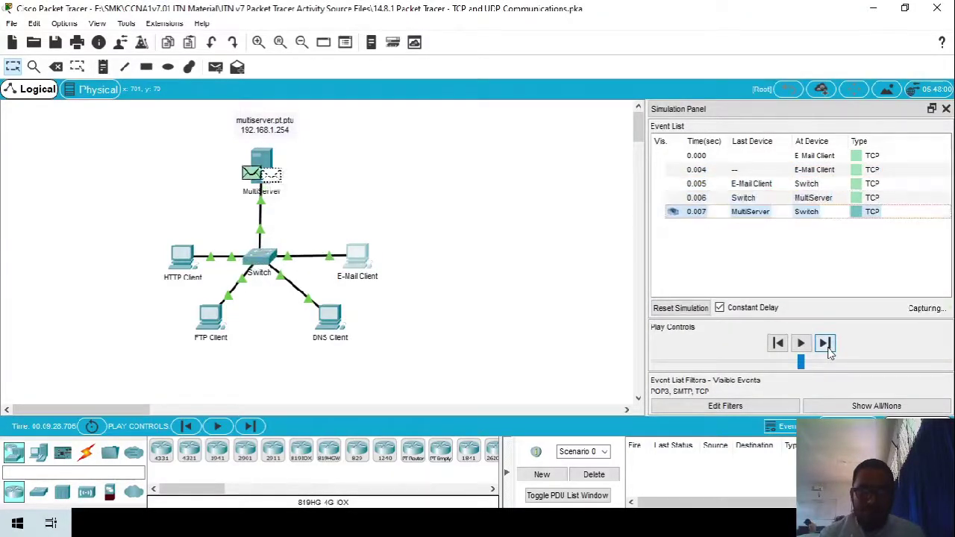
click(829, 349)
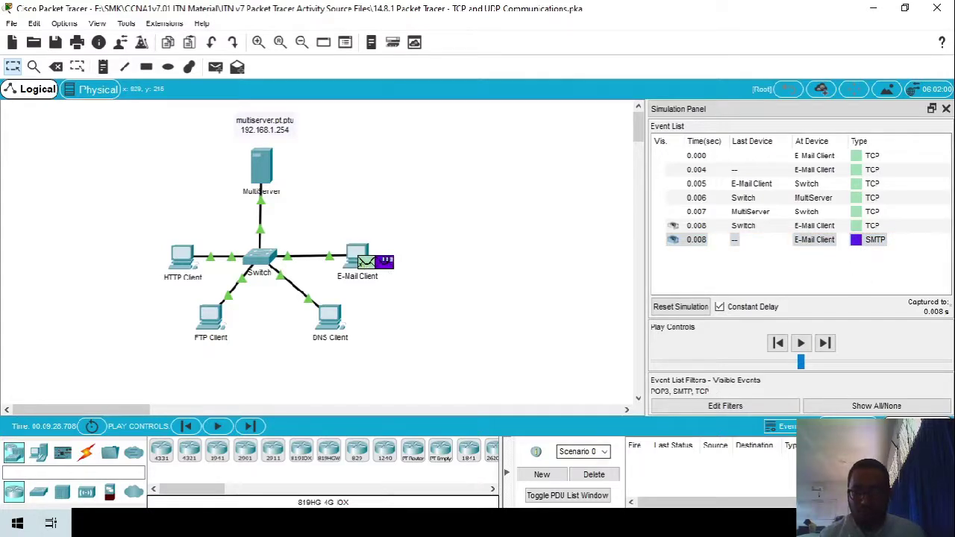
- Open the returned TCP PDU at the E-Mail Client and view its Inbound PDU Details for Step 4g
key(alt+Tab)
scroll(631, 288, down, 1)
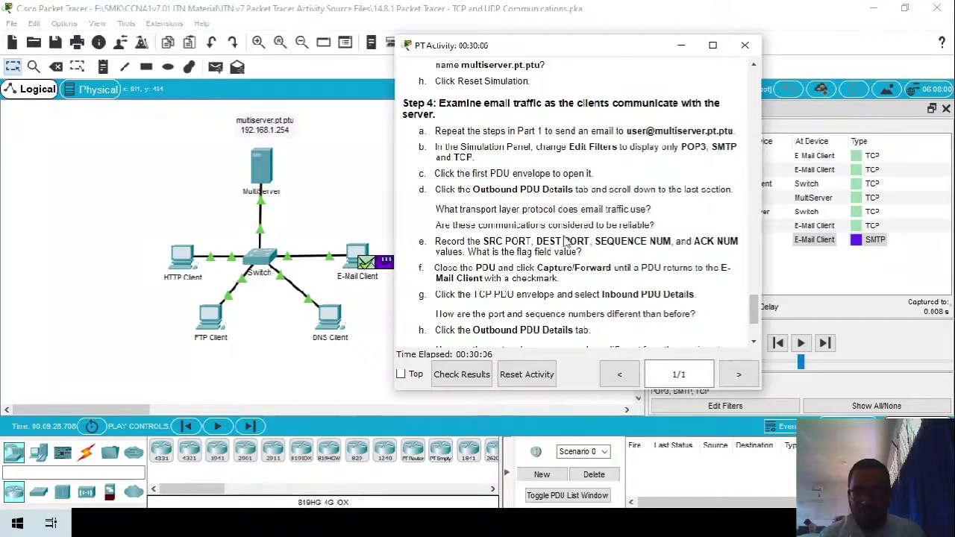
click(365, 265)
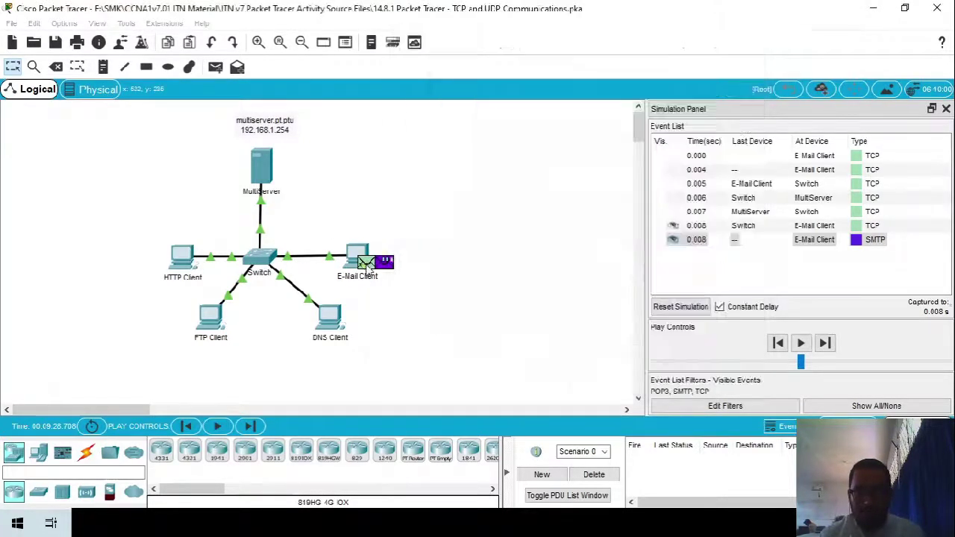
click(391, 76)
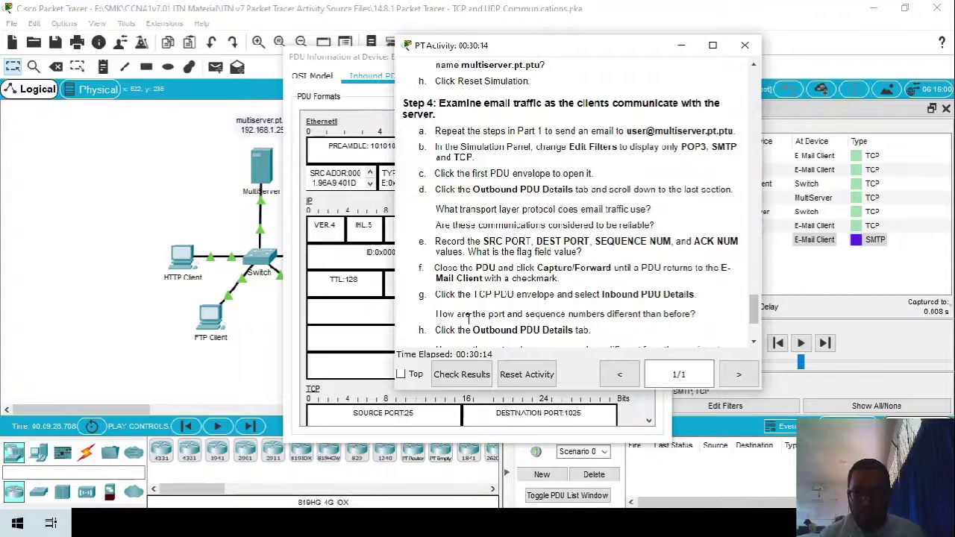
- Examine the returned PDU's inbound TCP section for Step 4g, and open its Outbound PDU Details for Step 4h
scroll(563, 313, down, 1)
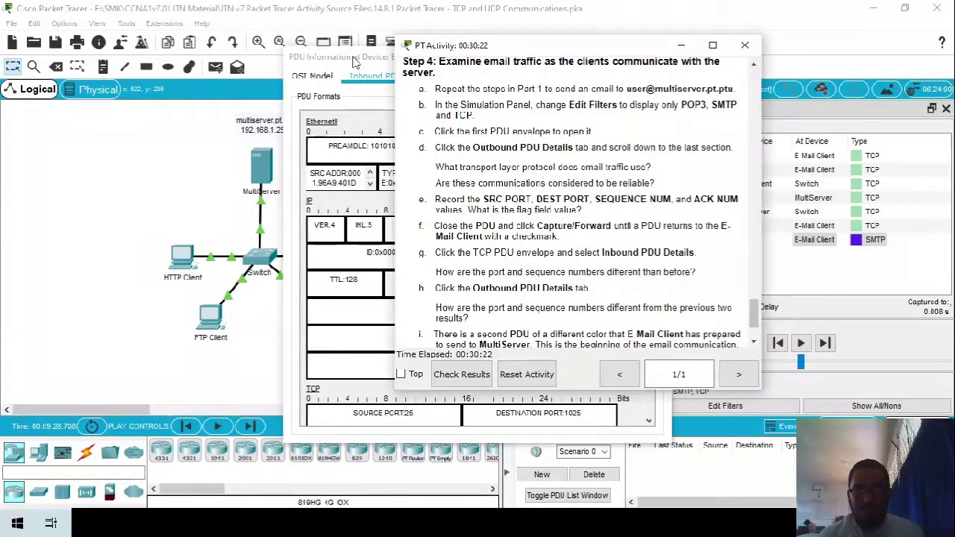
drag(355, 63, 88, 44)
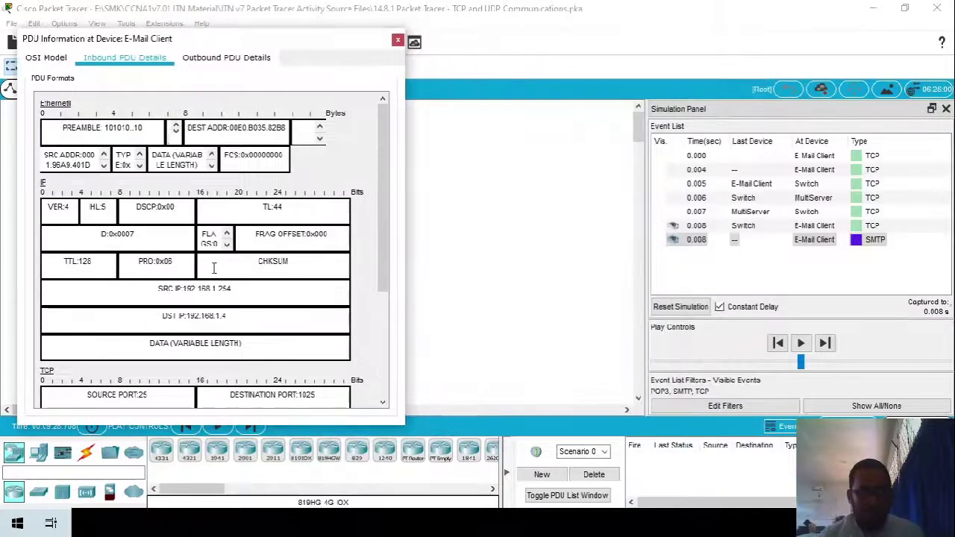
scroll(215, 268, down, 5)
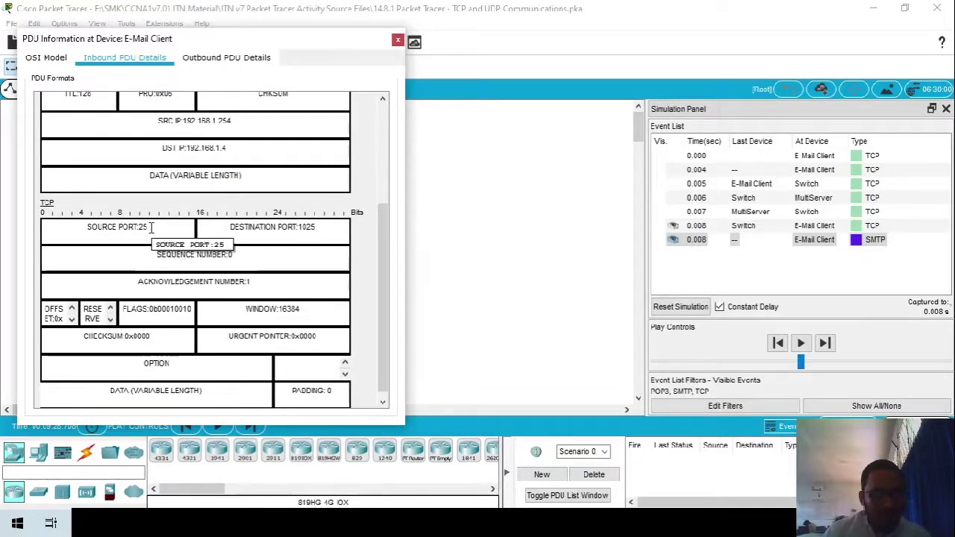
click(226, 57)
scroll(139, 328, down, 1)
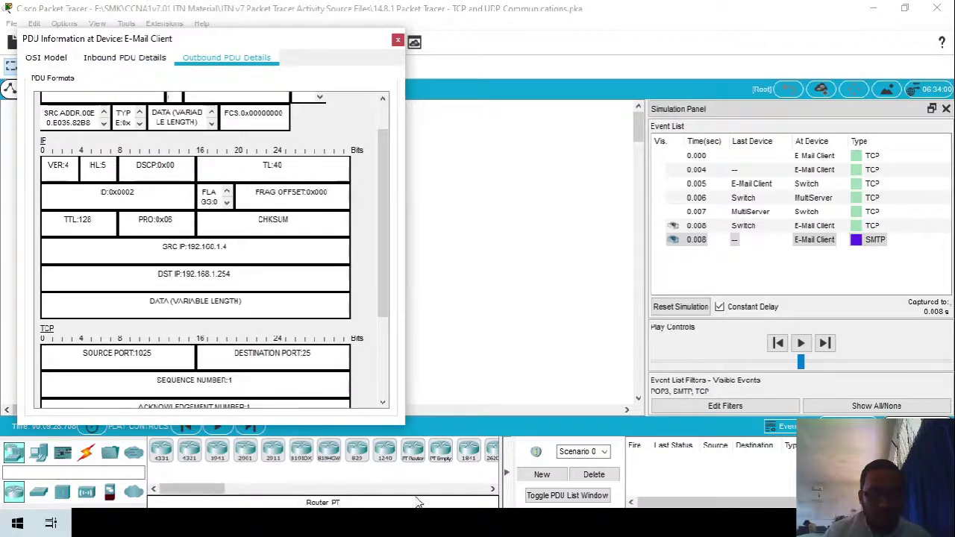
key(alt+Tab)
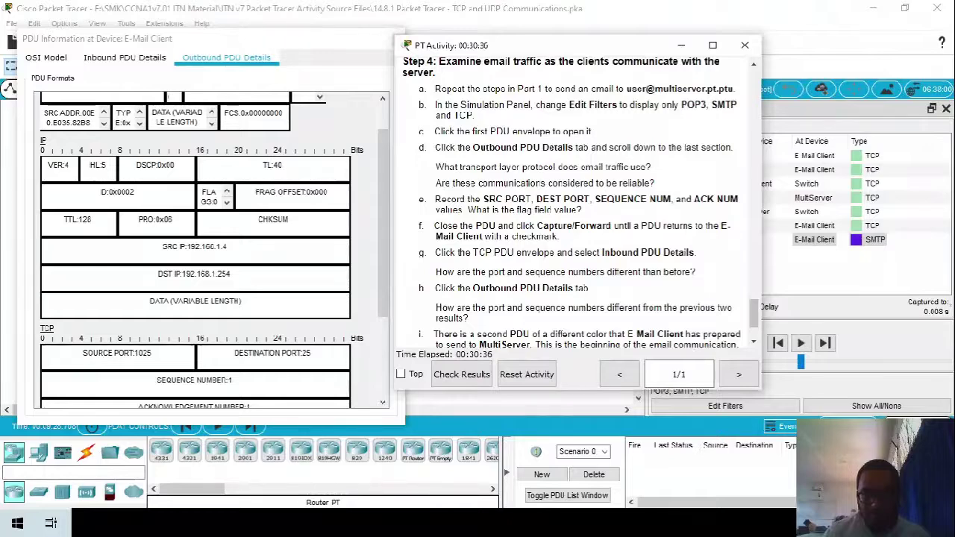
- Compare the inbound and outbound TCP ports, sequence numbers and acknowledgement numbers of the returned PDU
click(205, 45)
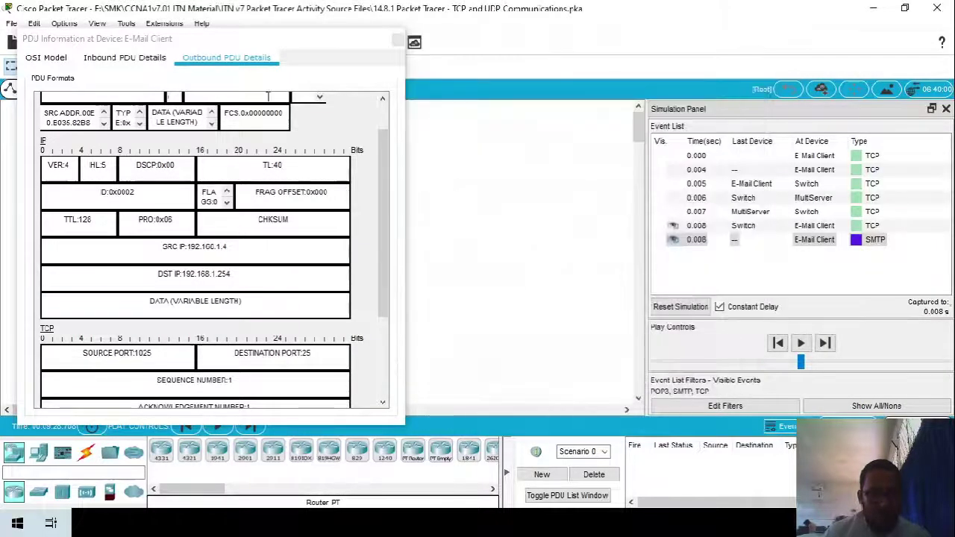
click(147, 60)
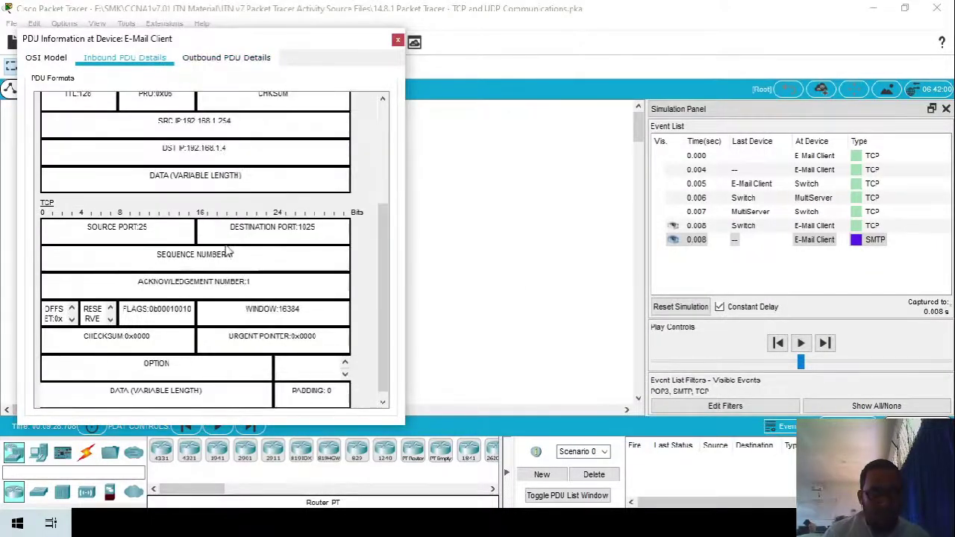
click(226, 58)
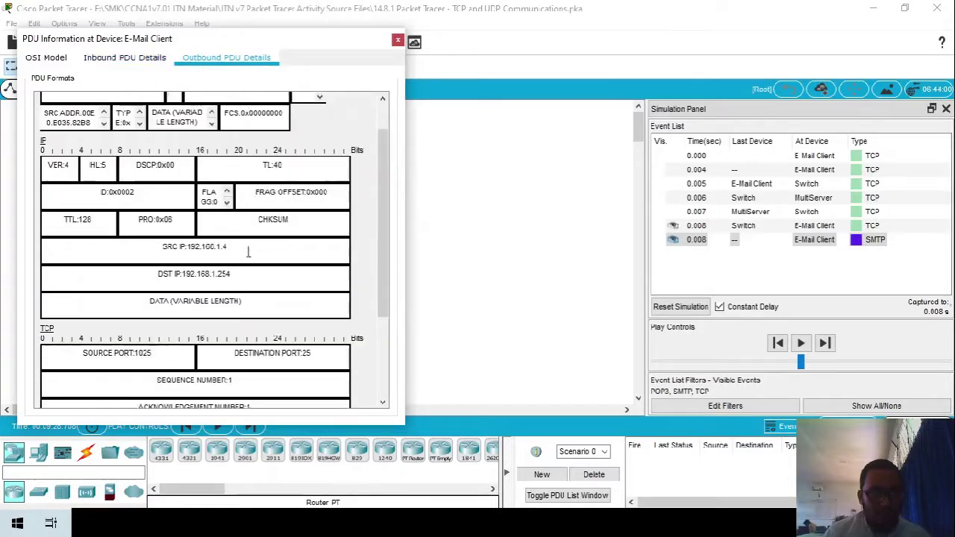
scroll(249, 252, down, 5)
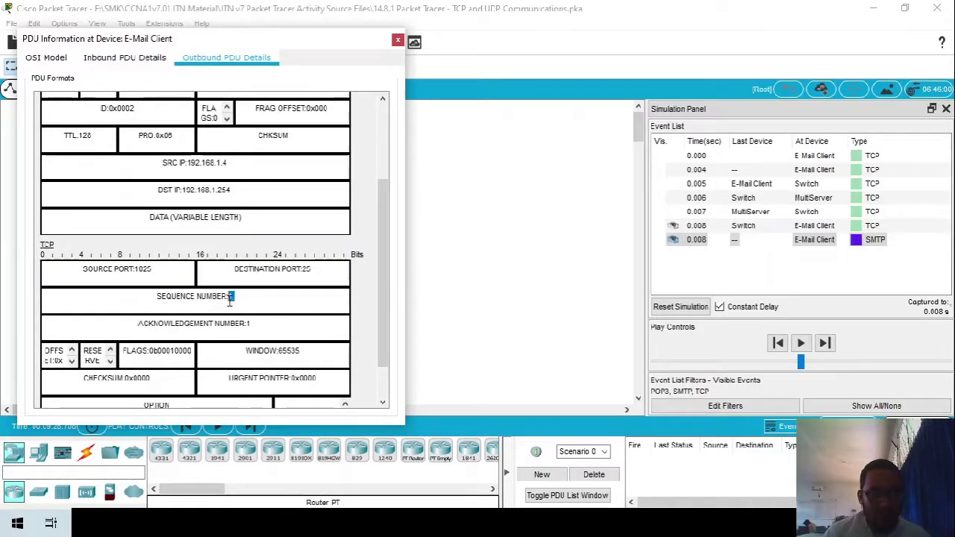
click(125, 59)
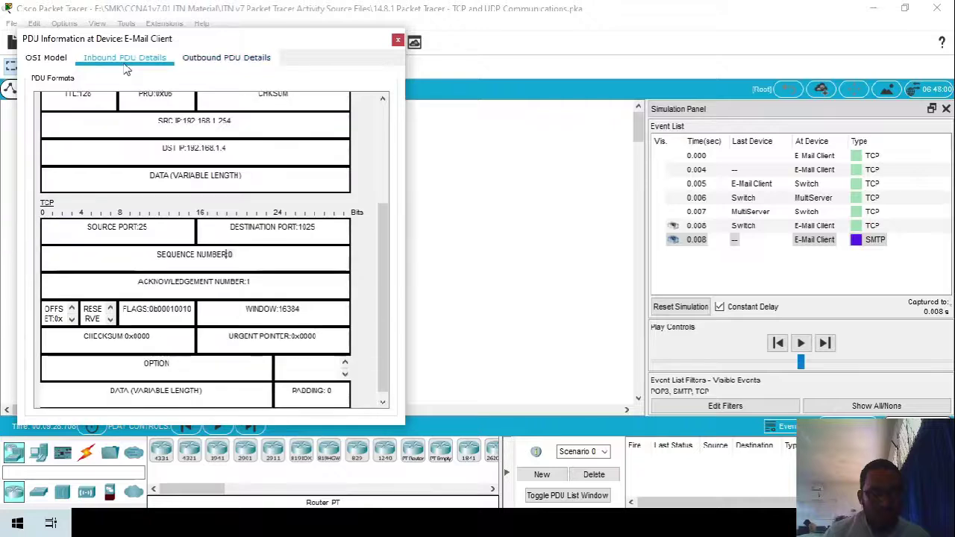
drag(252, 281, 157, 255)
- Close the returned TCP PDU's information and read the Step 4i instructions
key(alt+Tab)
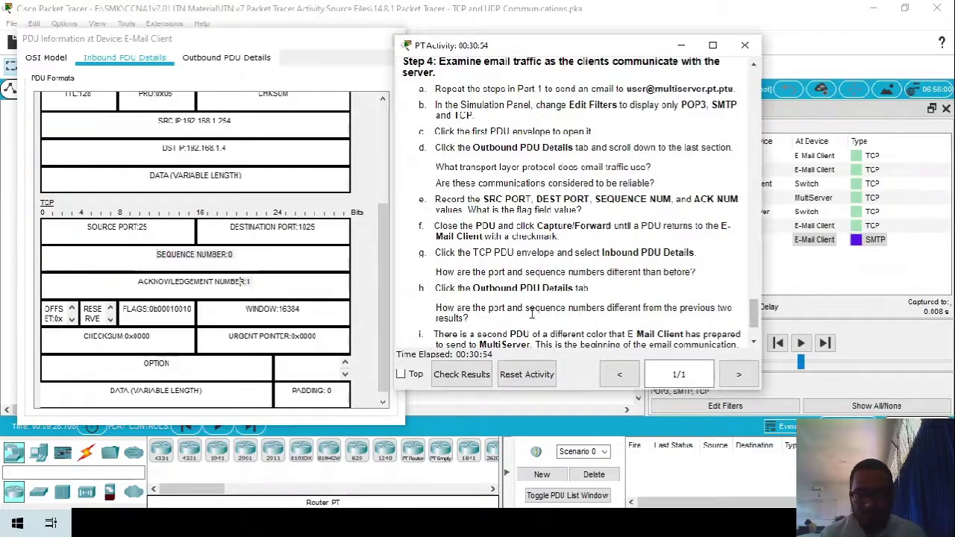
scroll(545, 322, down, 3)
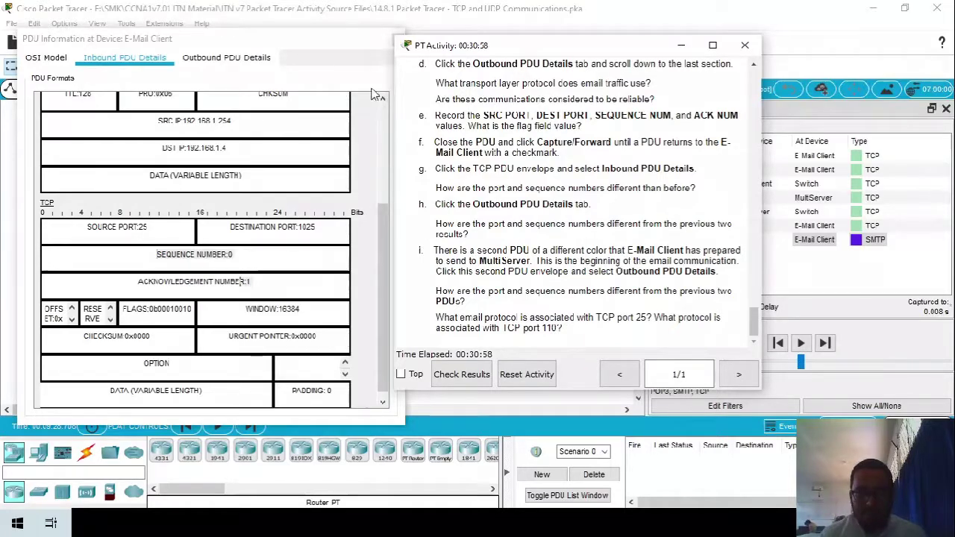
drag(358, 49, 350, 48)
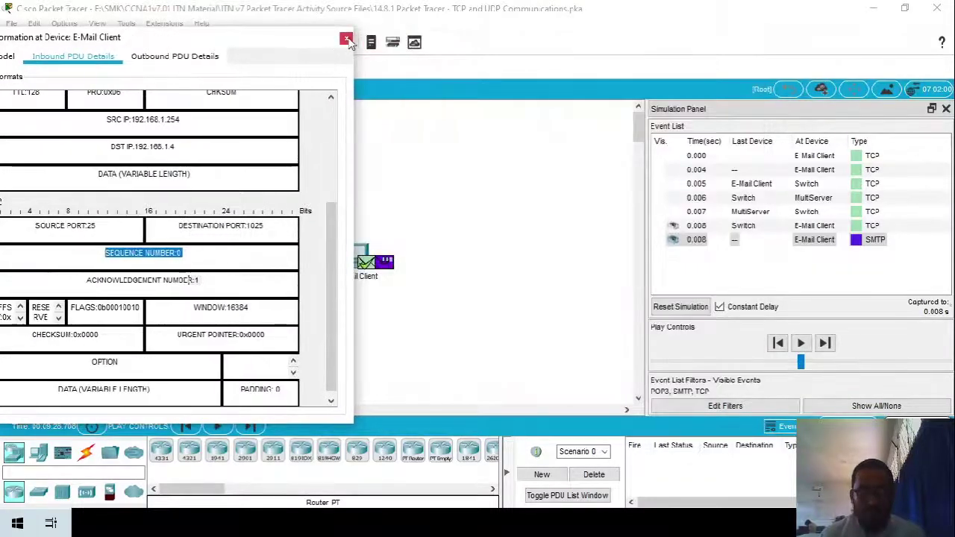
click(681, 499)
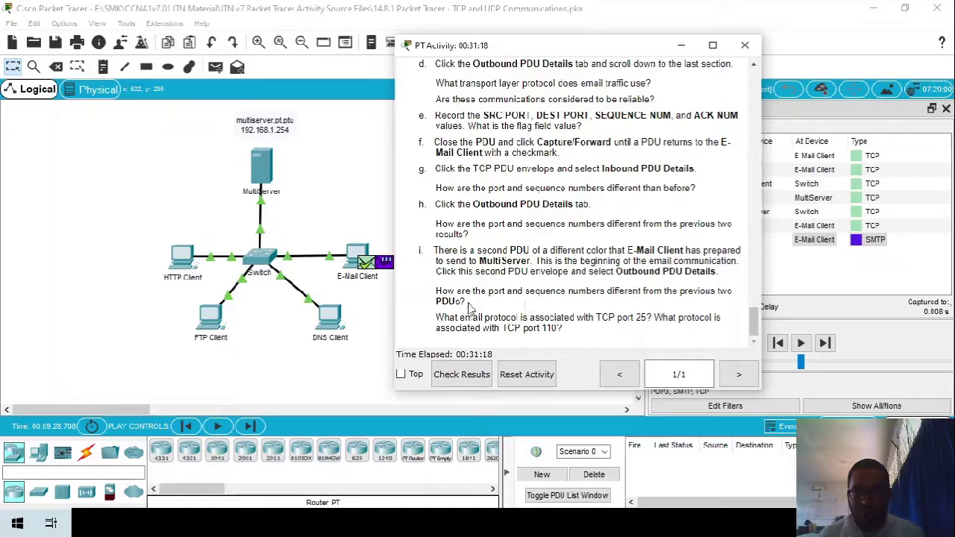
- Open the SMTP PDU at the E-Mail Client and view the TCP section of its Outbound PDU Details
click(385, 263)
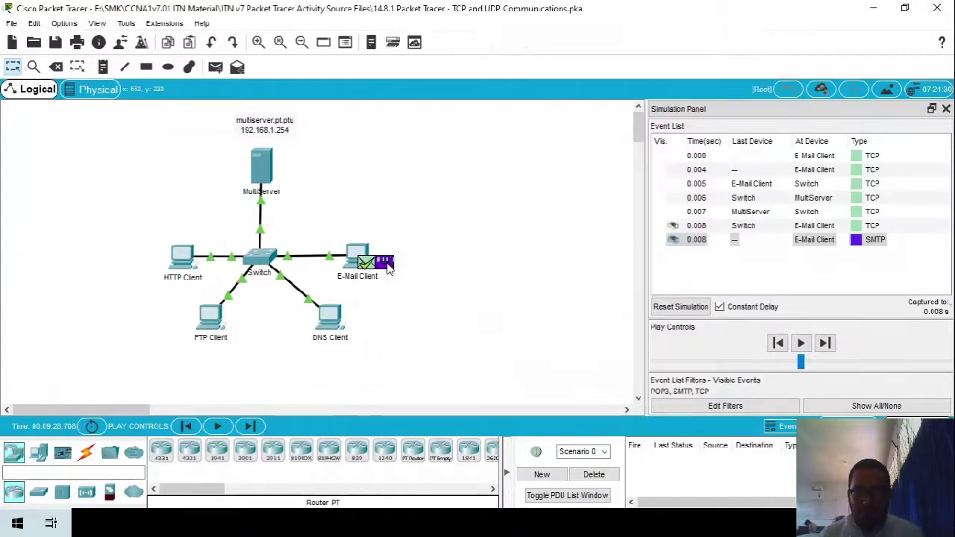
click(382, 83)
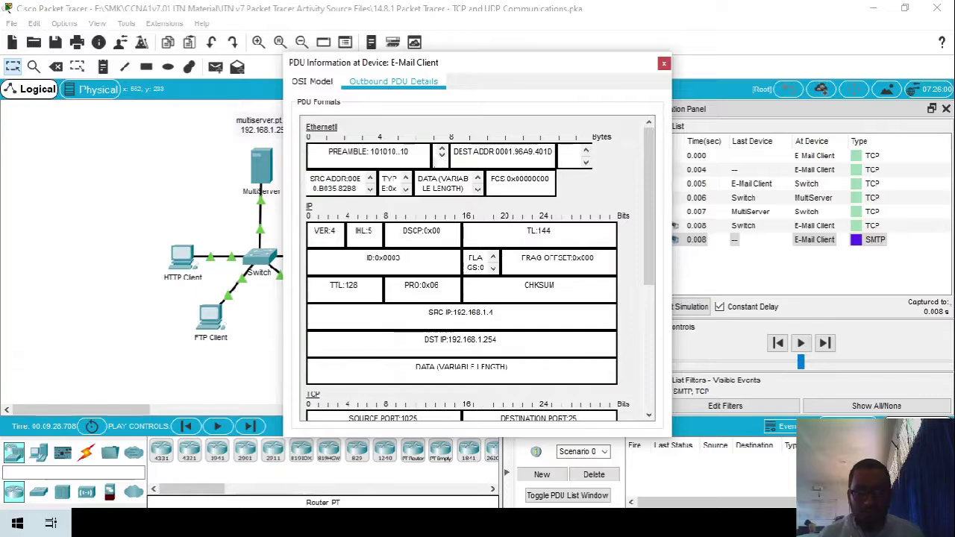
click(686, 320)
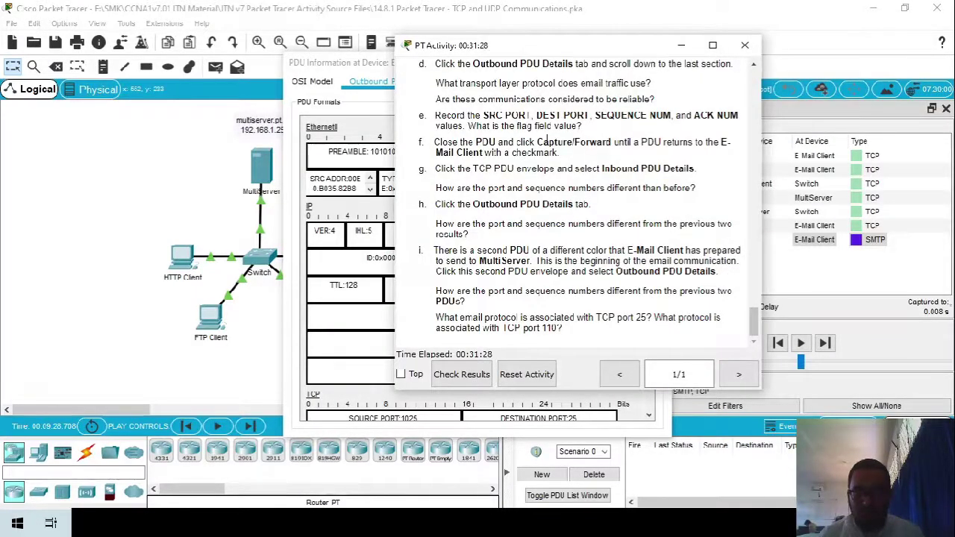
drag(347, 67, 155, 61)
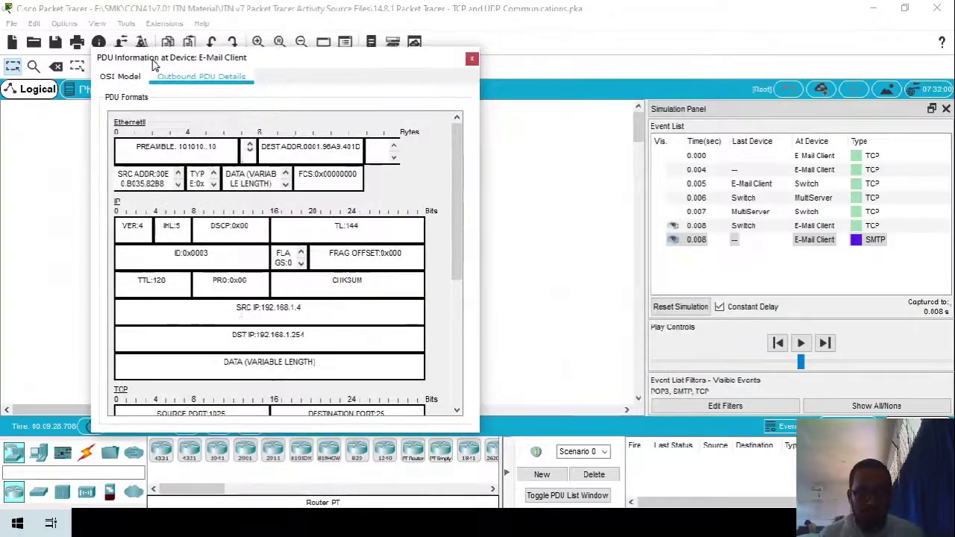
scroll(244, 314, down, 4)
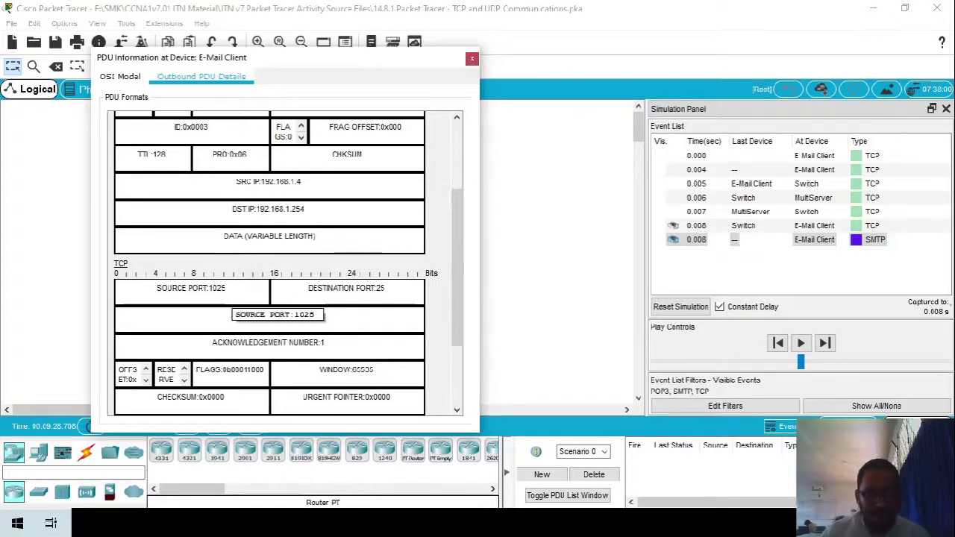
- Review the SMTP PDU's outbound headers against the Step 4i questions on port numbers, sequence numbers and email protocols
key(alt+Tab)
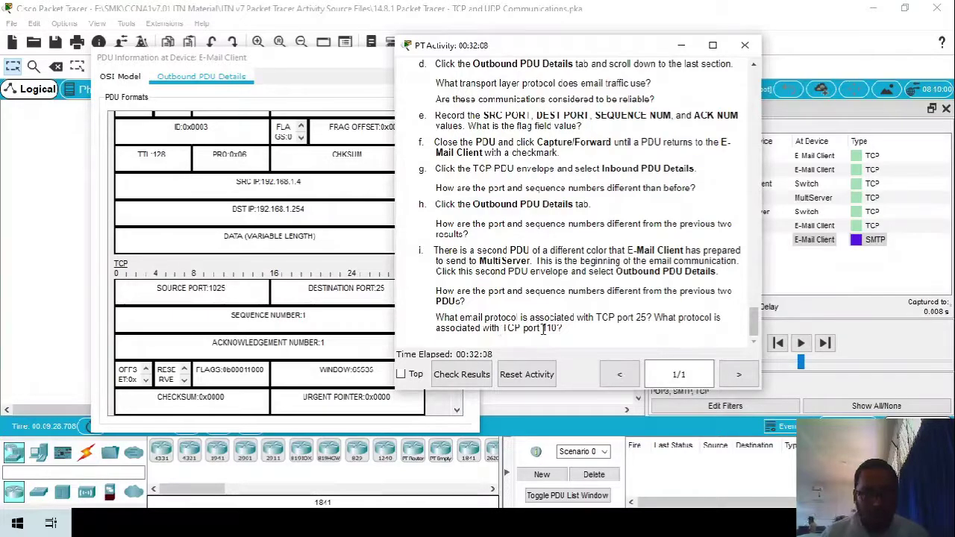
scroll(301, 318, down, 4)
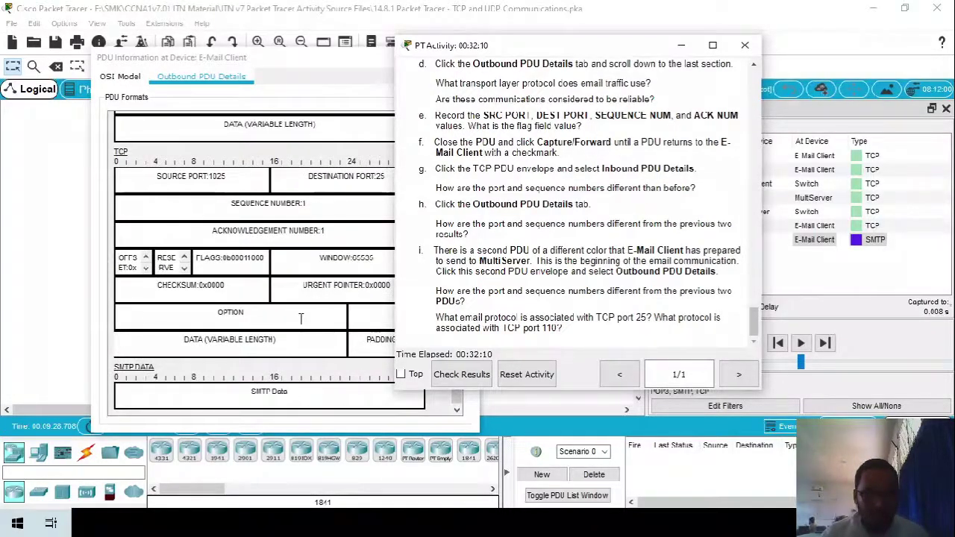
scroll(301, 318, up, 1)
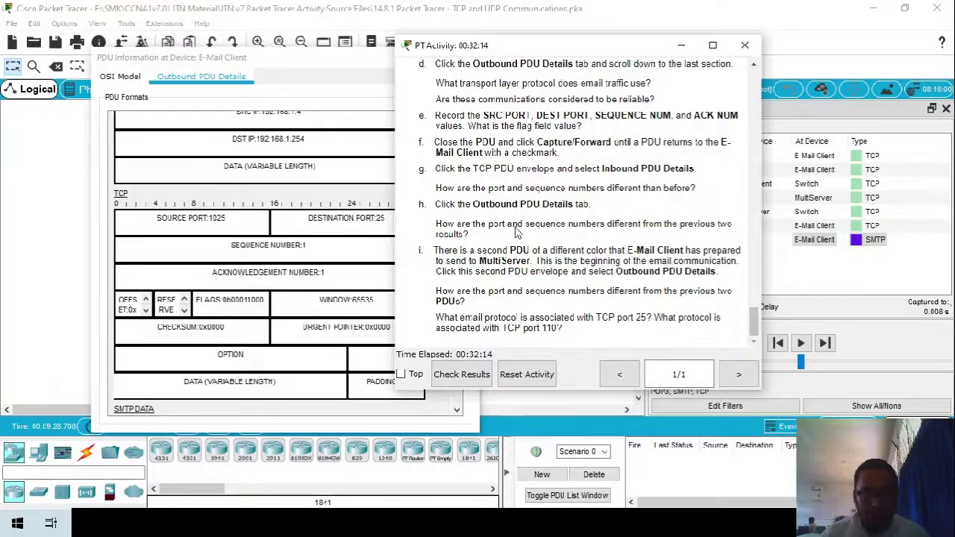
scroll(261, 247, up, 2)
scroll(264, 247, up, 1)
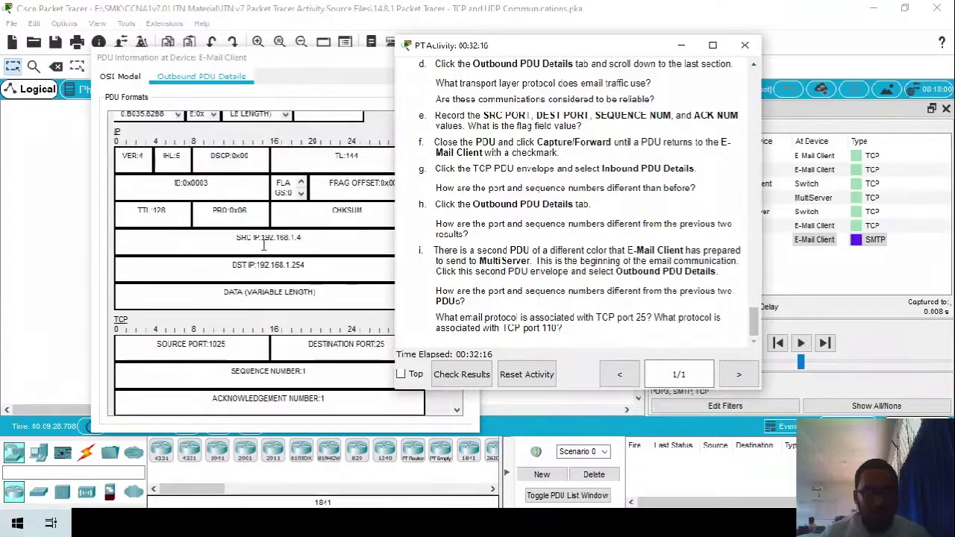
scroll(263, 247, up, 2)
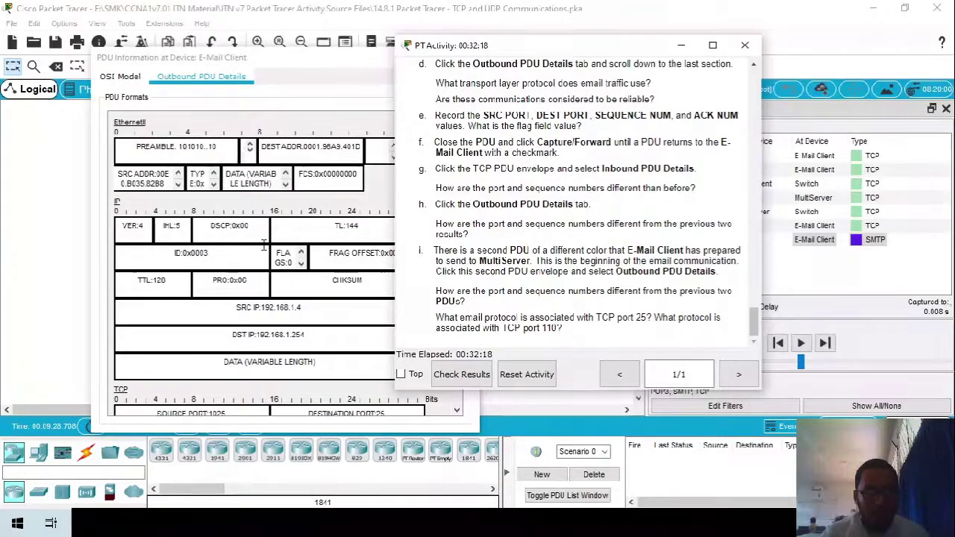
scroll(265, 250, down, 6)
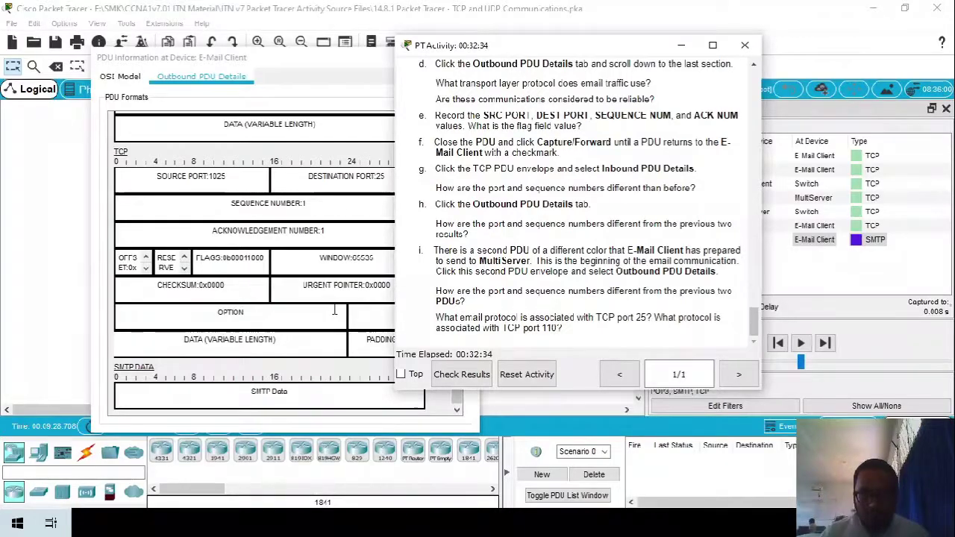
- Examine the SMTP Data section and destination port of the SMTP PDU, and close its information
drag(545, 54, 617, 68)
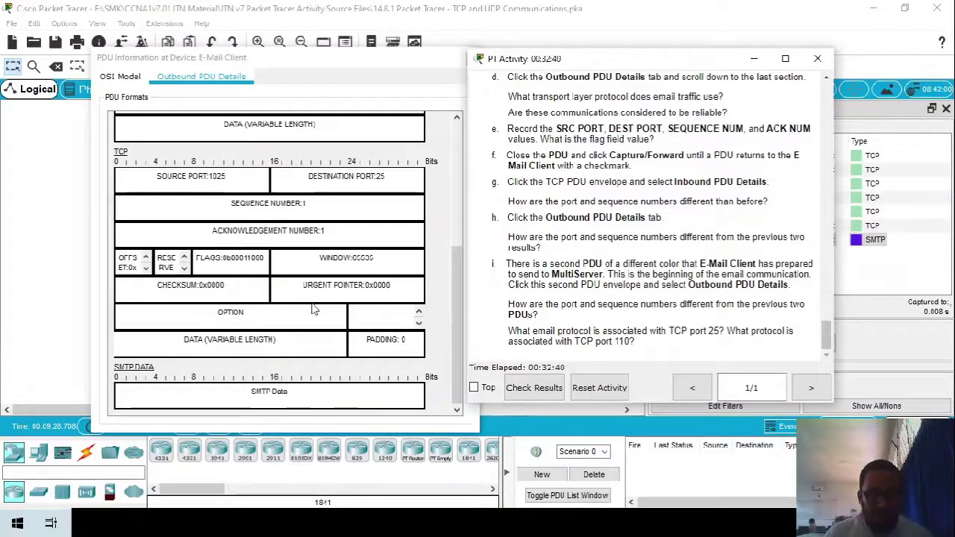
click(305, 391)
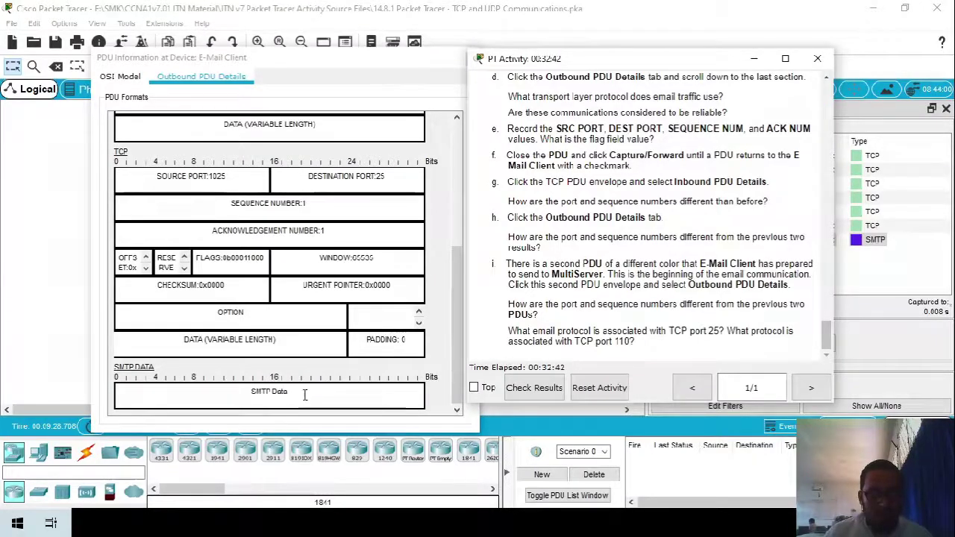
double_click(305, 391)
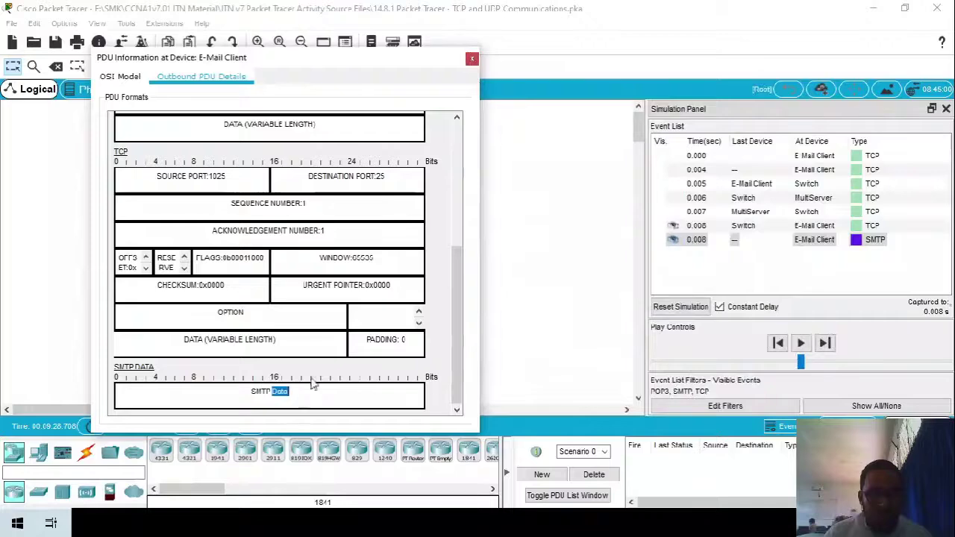
click(185, 261)
scroll(386, 213, up, 3)
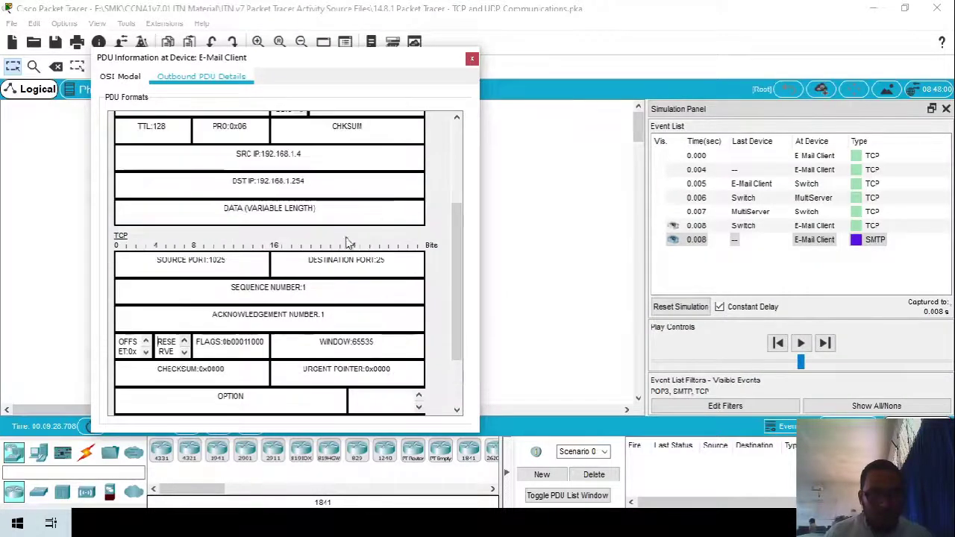
scroll(386, 270, up, 5)
scroll(385, 270, down, 7)
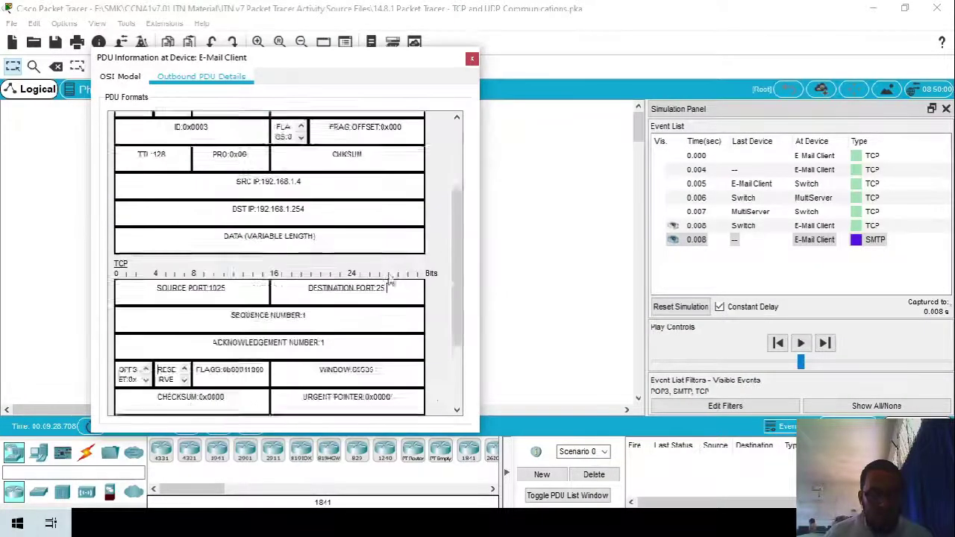
click(471, 59)
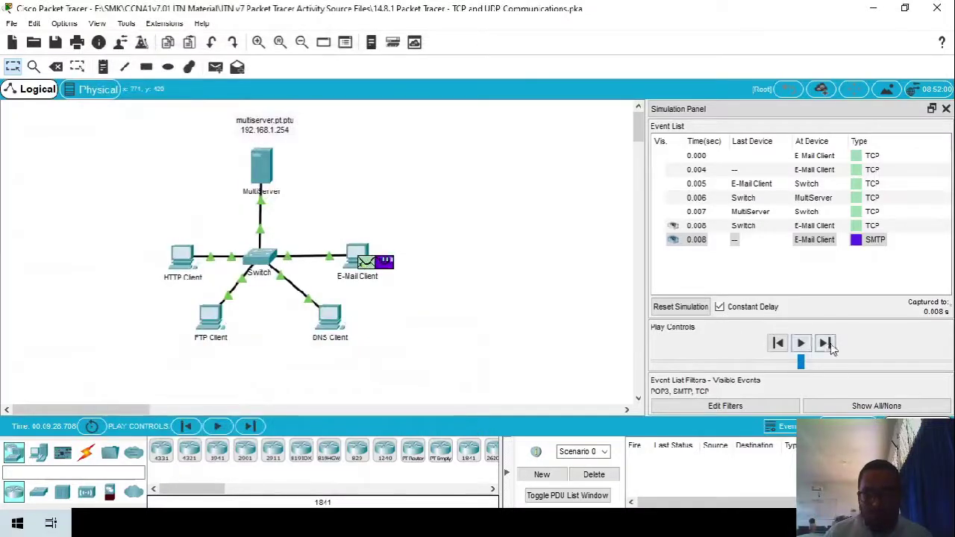
- Advance the simulation event by event until the SMTP PDU reaches MultiServer
click(825, 343)
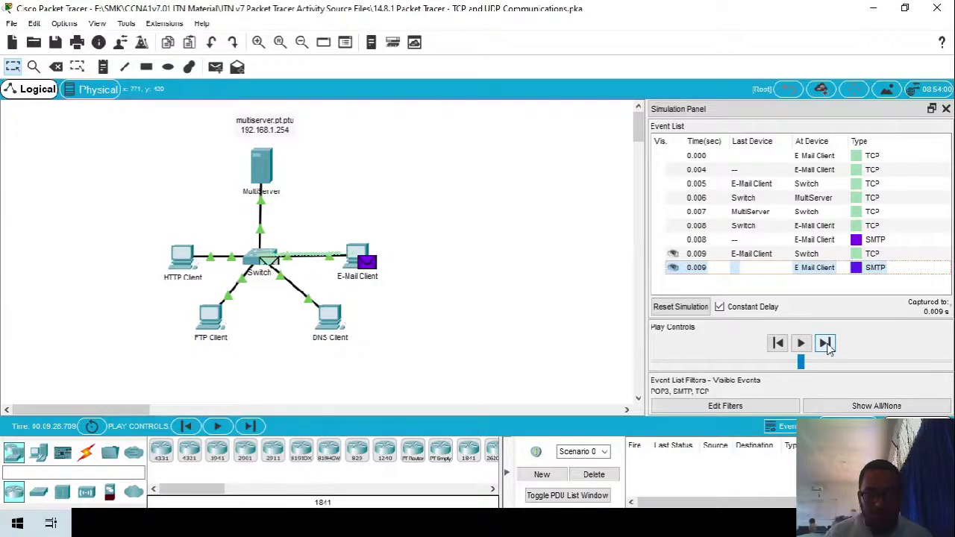
click(824, 343)
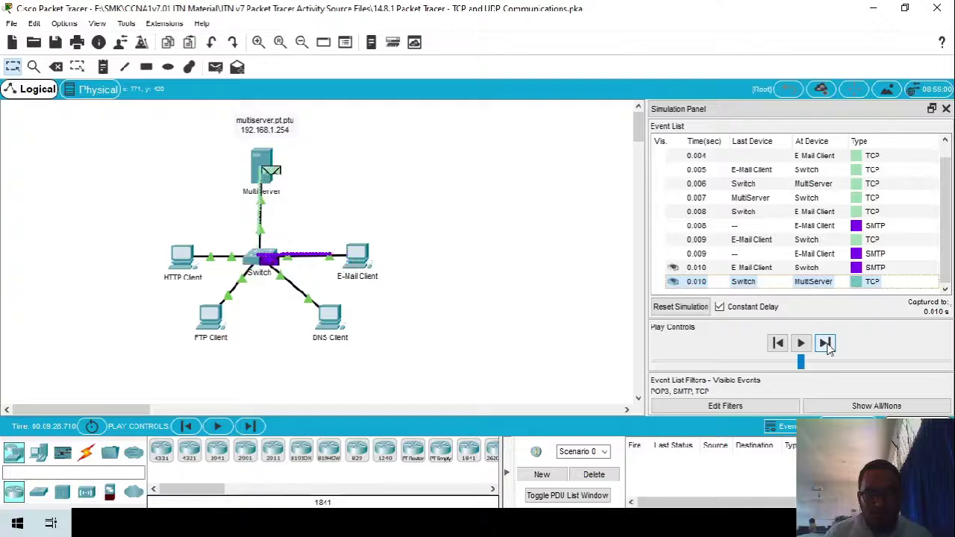
click(826, 346)
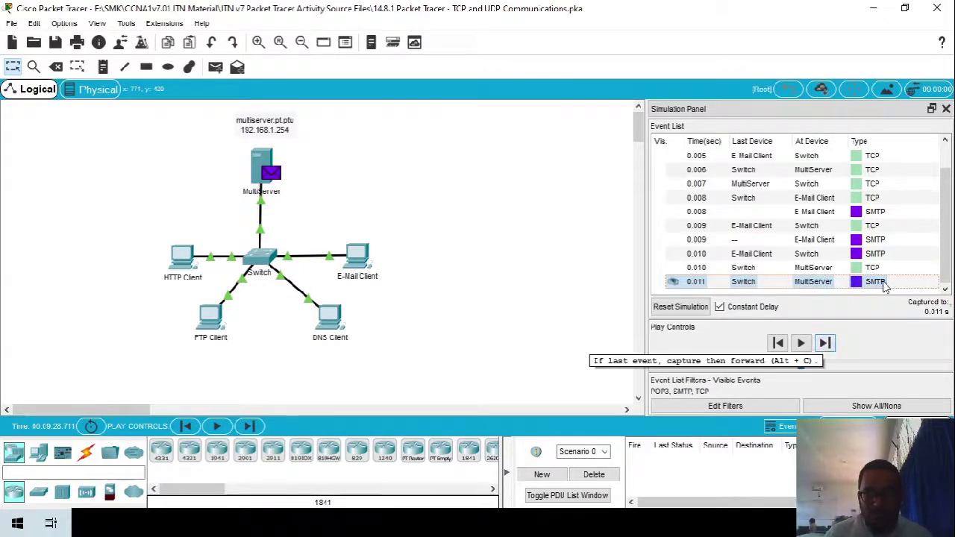
- Open the SMTP PDU at MultiServer and view the TCP and SMTP Data sections of its Inbound PDU Details
click(273, 173)
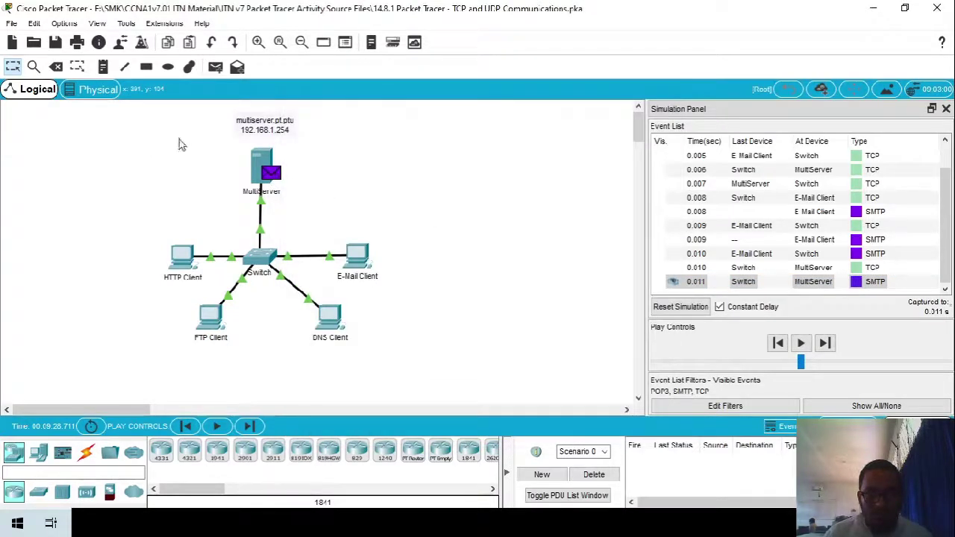
click(271, 175)
click(271, 177)
click(272, 176)
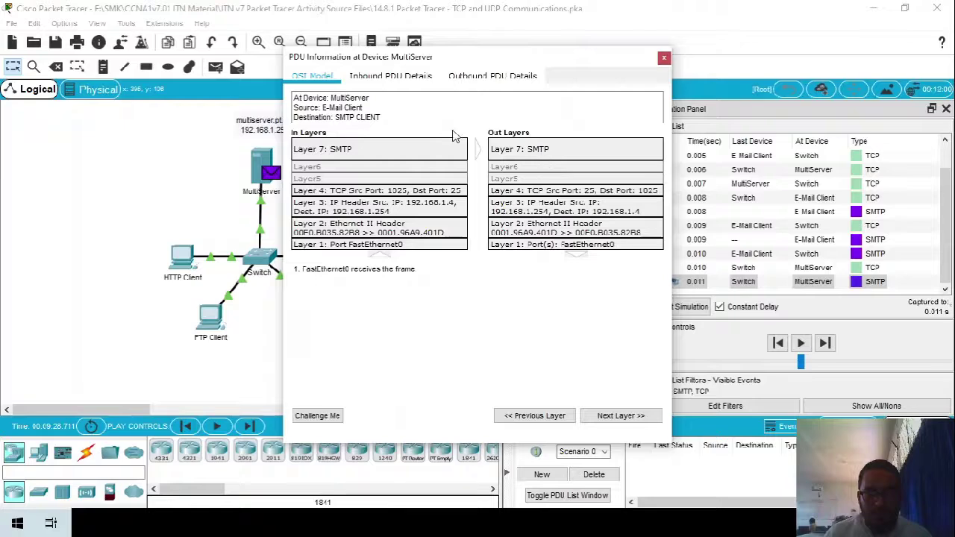
click(390, 76)
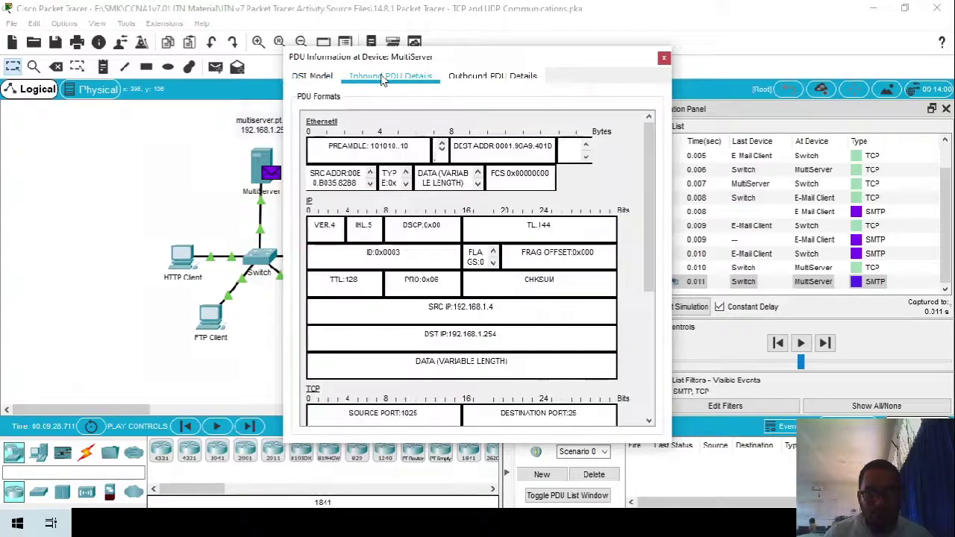
scroll(479, 254, down, 3)
scroll(480, 254, down, 5)
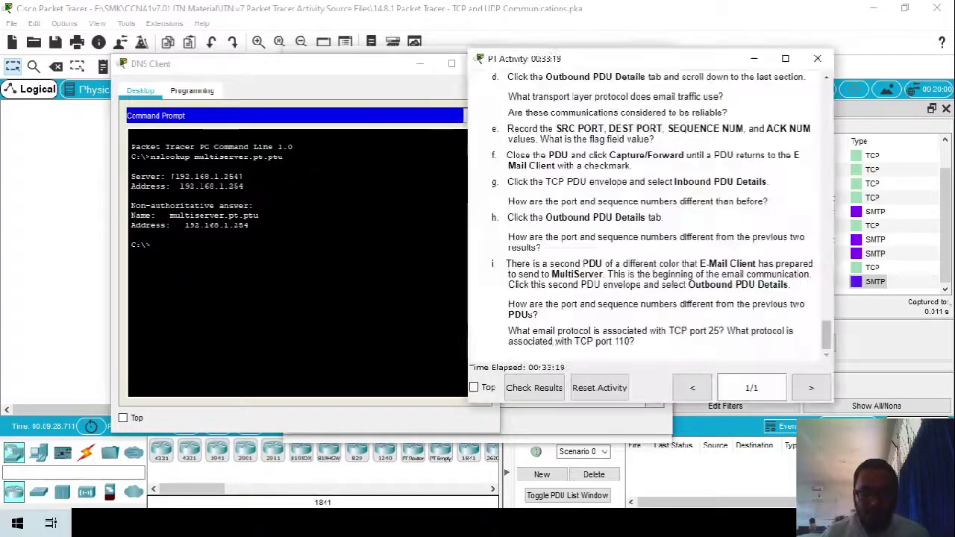
- Bring up the activity instructions to review the Step 4i questions, and clear the DNS Client window out of the way
key(alt+Tab)
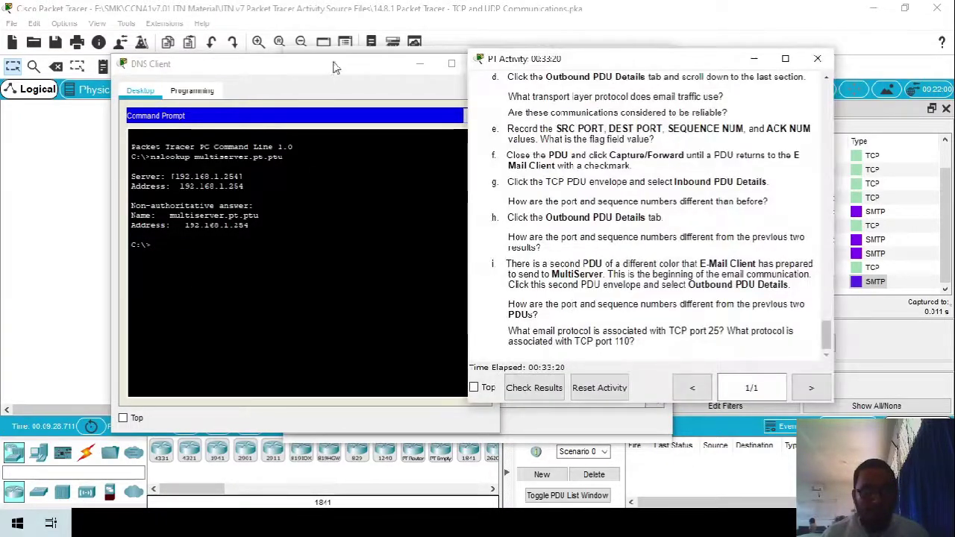
drag(373, 63, 191, 63)
click(270, 63)
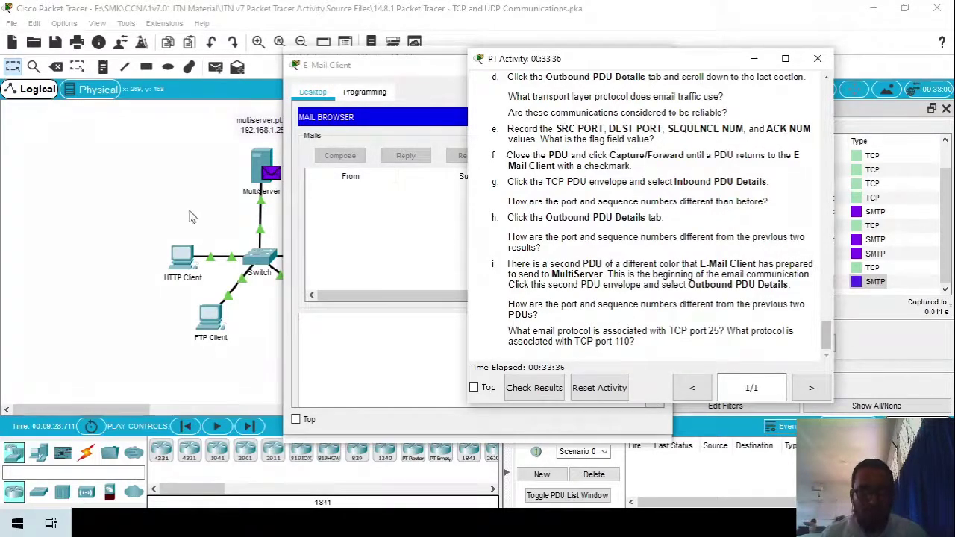
- Reopen the SMTP PDU's information at MultiServer and review its inbound TCP, IP and Ethernet headers
click(272, 173)
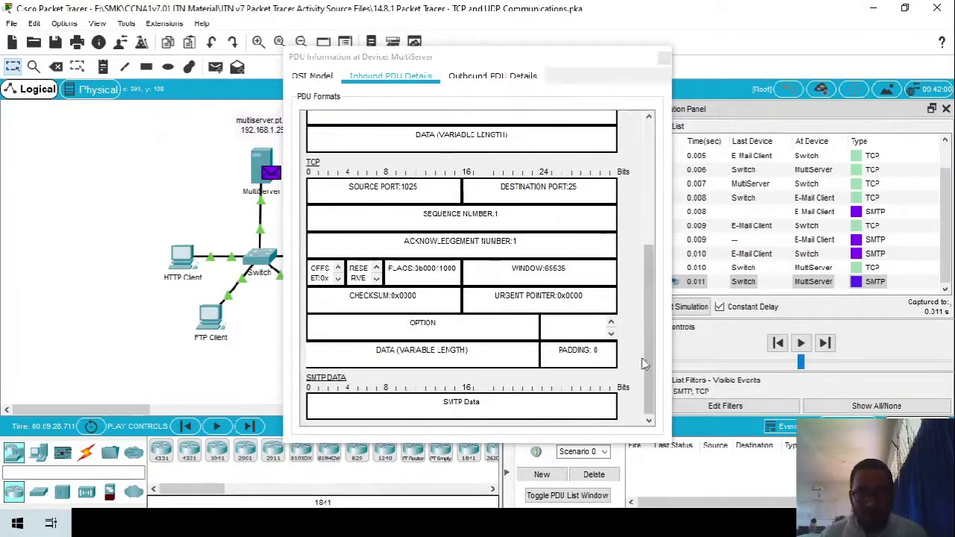
scroll(645, 348, up, 1)
drag(644, 344, 646, 232)
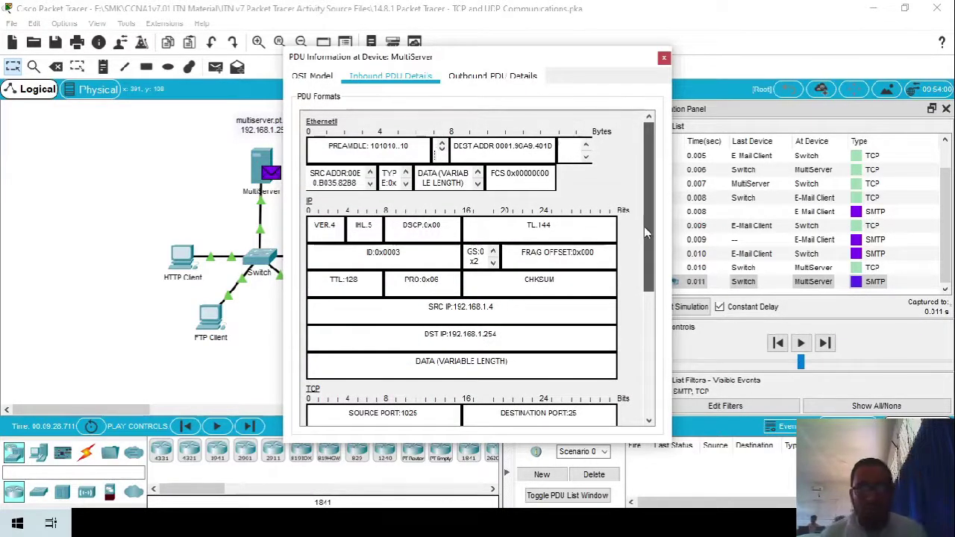
- Examine the acknowledgement number and SMTP Data section in the MultiServer PDU's Outbound PDU Details, and close its information
click(488, 77)
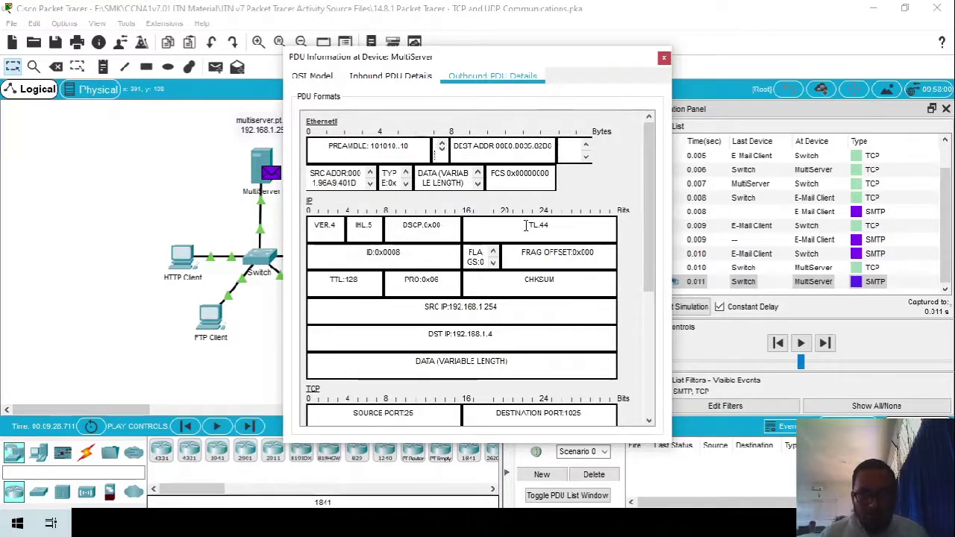
scroll(526, 225, down, 4)
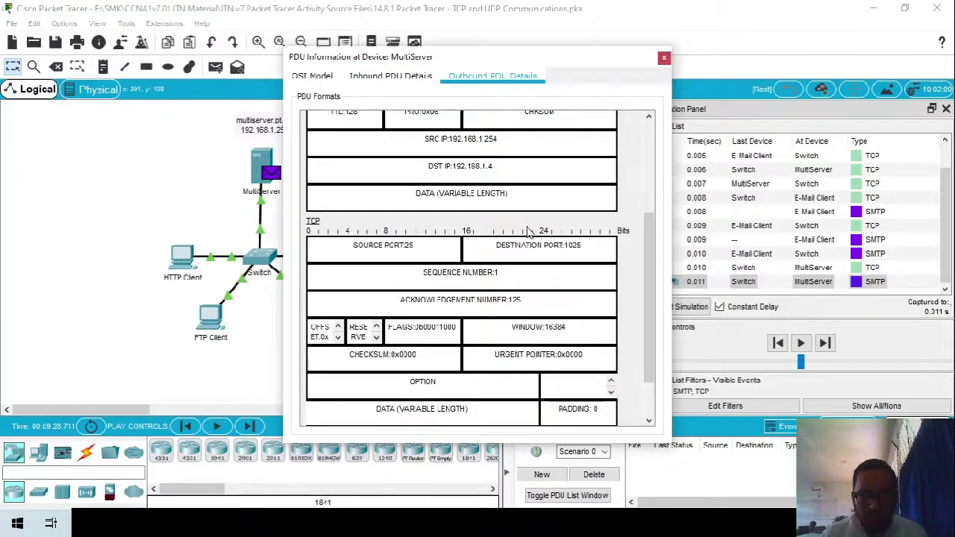
click(506, 304)
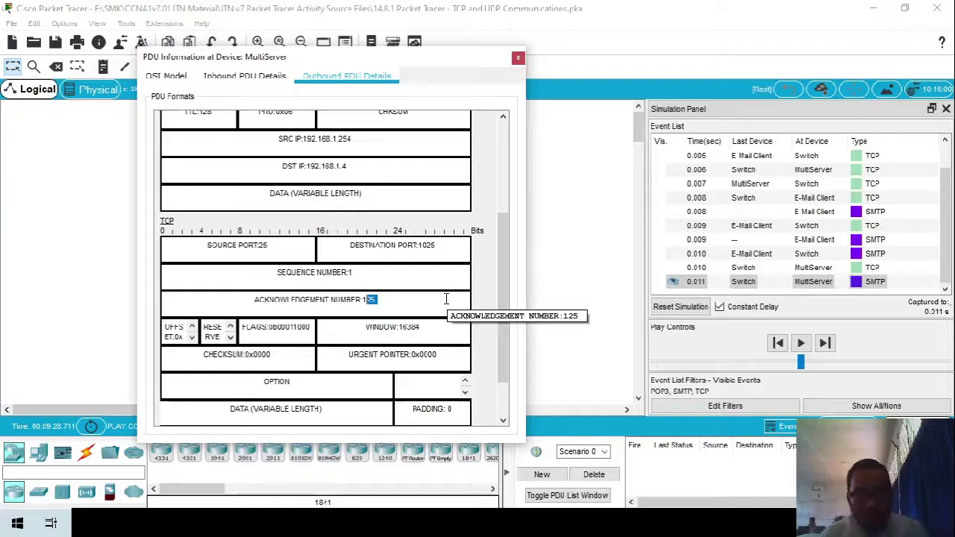
scroll(441, 253, down, 2)
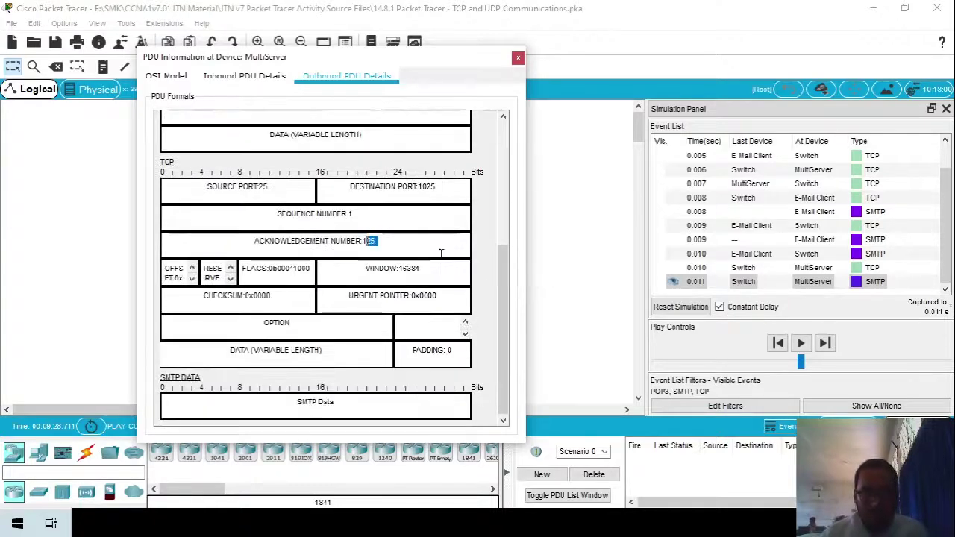
scroll(446, 276, up, 5)
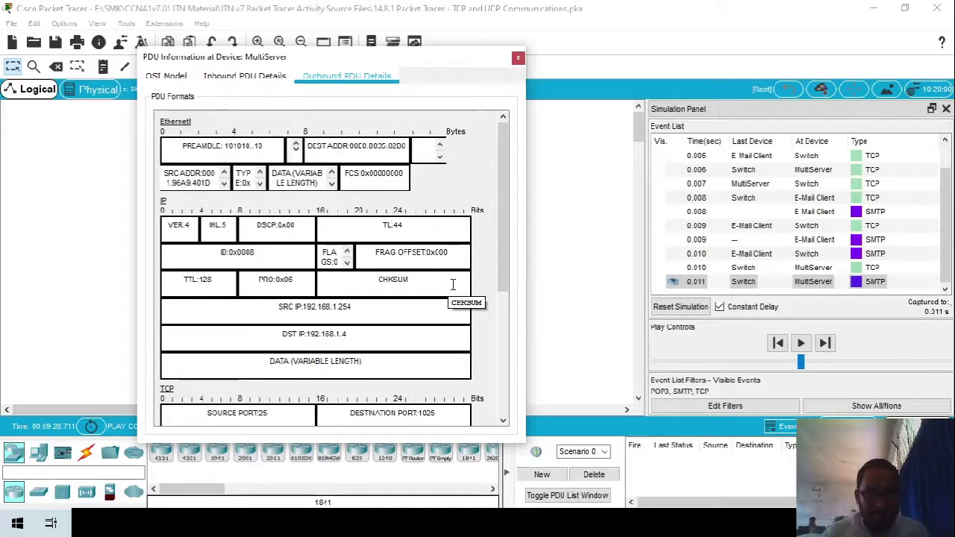
click(519, 60)
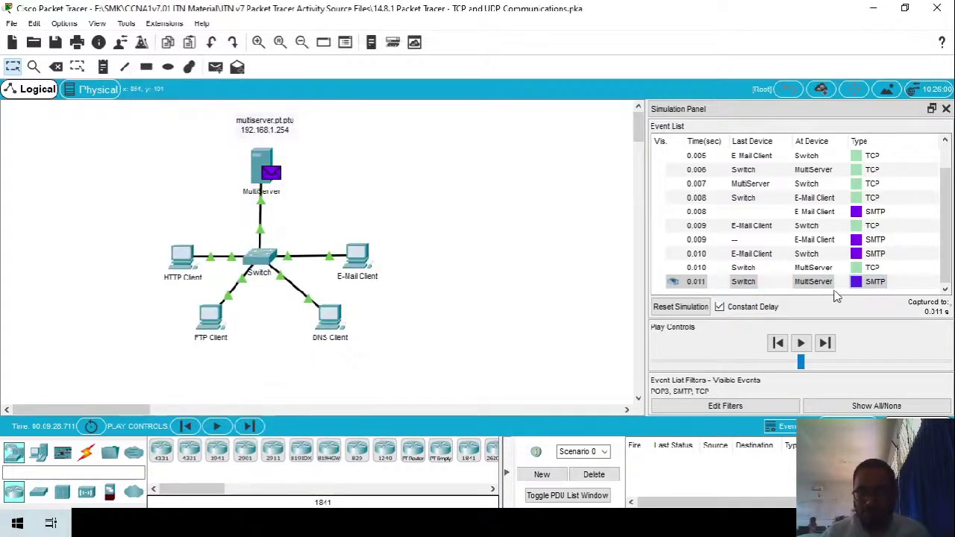
- Advance the simulation until the SMTP PDU returns to the E-Mail Client, and check its Inbound PDU Details
click(826, 343)
click(826, 343)
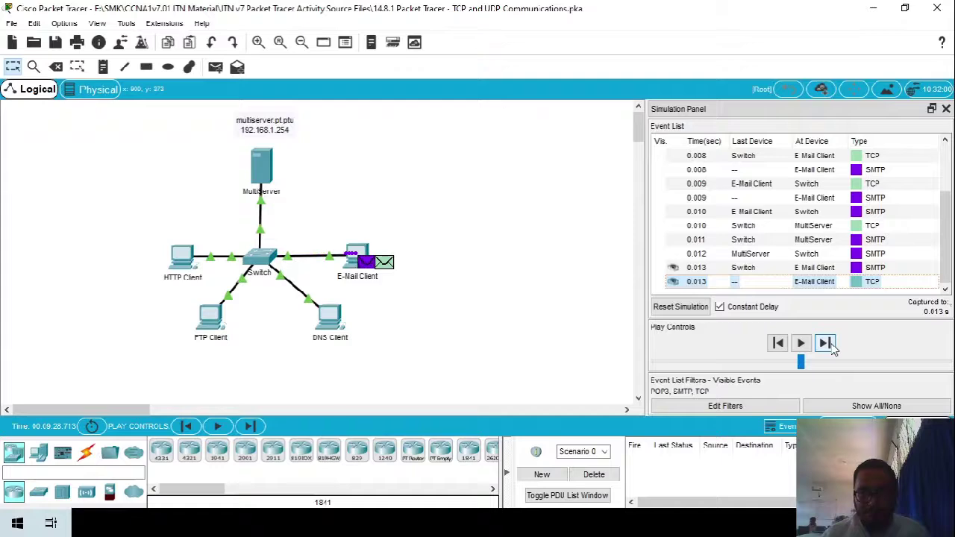
click(365, 265)
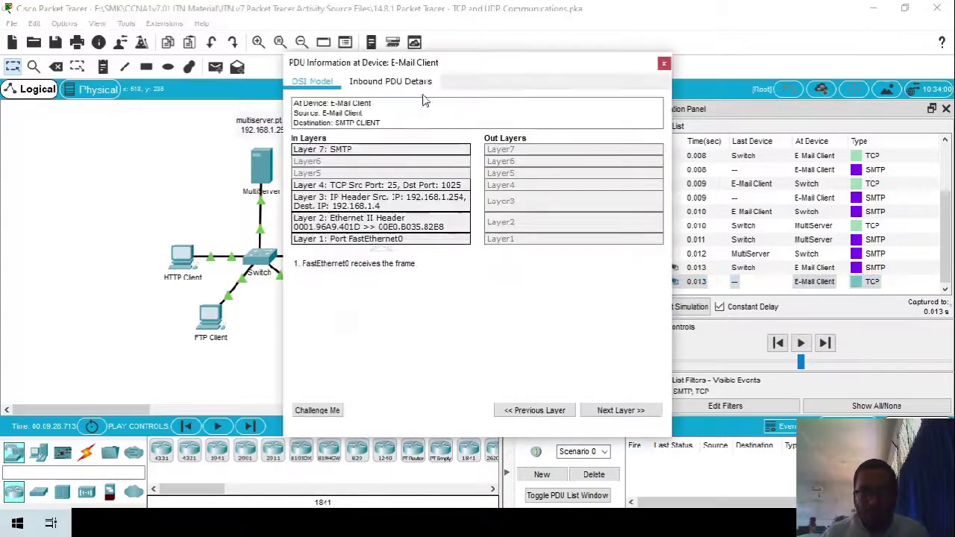
click(392, 82)
scroll(494, 211, down, 3)
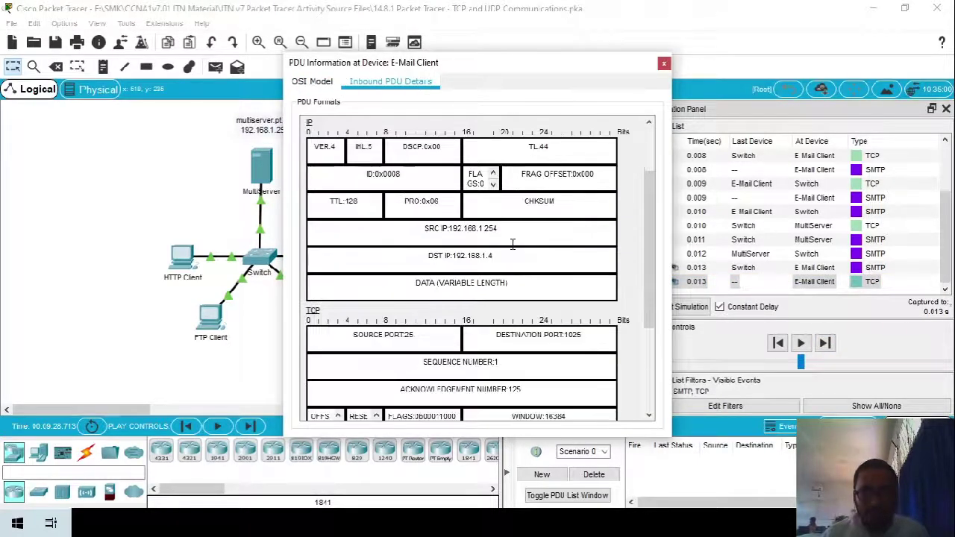
click(663, 65)
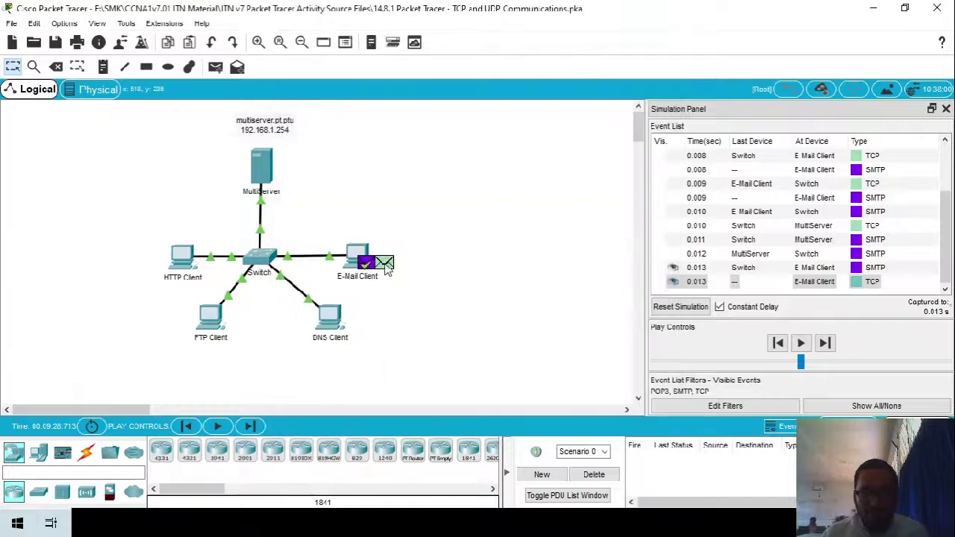
- Open the new TCP PDU at the E-Mail Client and examine the headers in its Outbound PDU Details
click(386, 267)
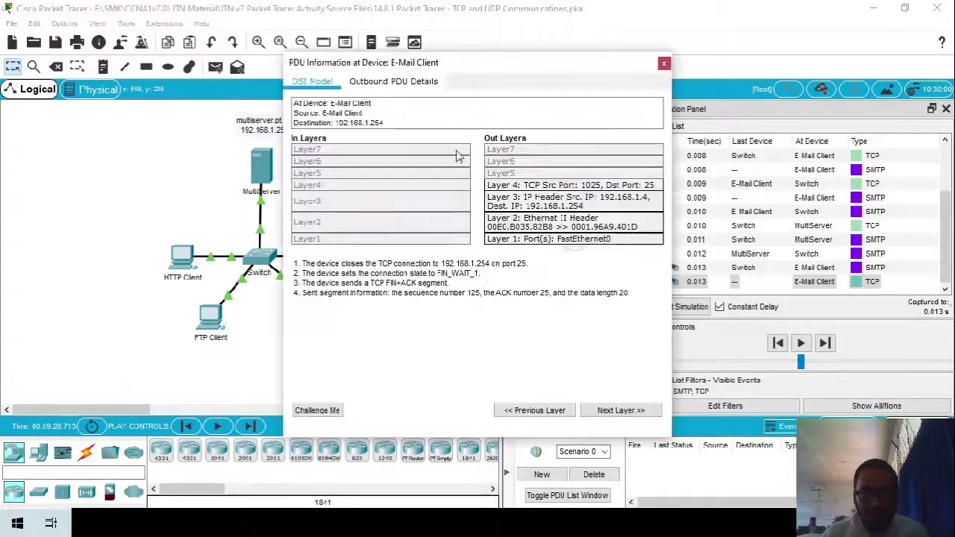
click(408, 83)
scroll(533, 261, down, 3)
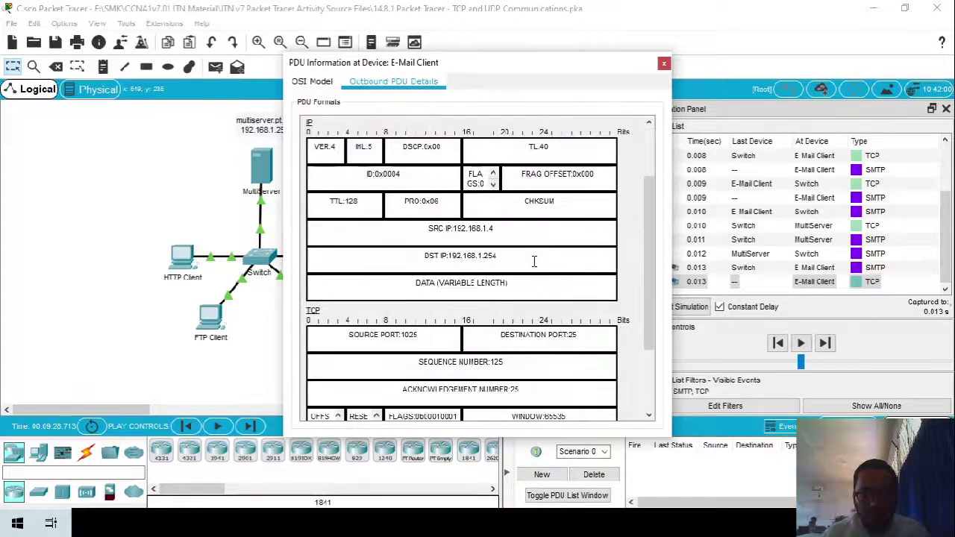
scroll(534, 262, down, 4)
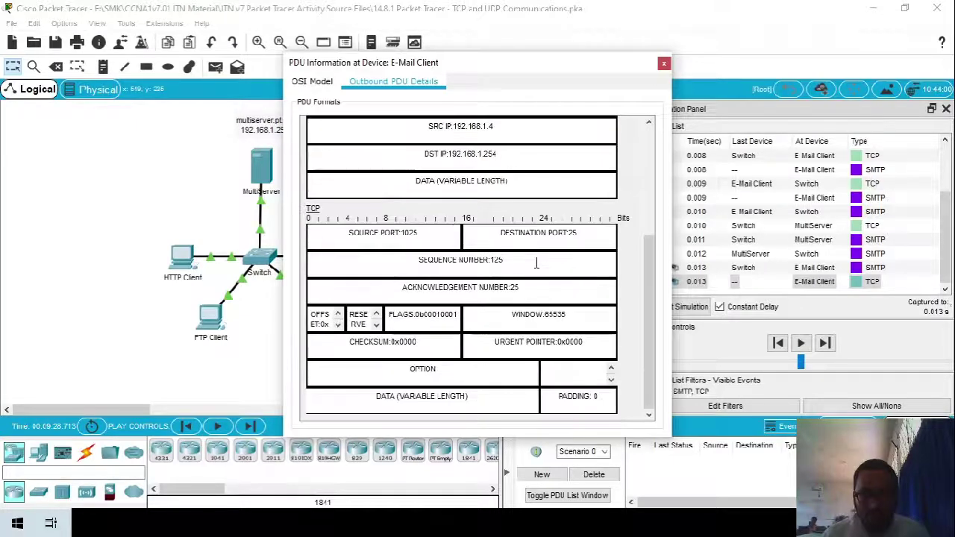
scroll(548, 326, up, 5)
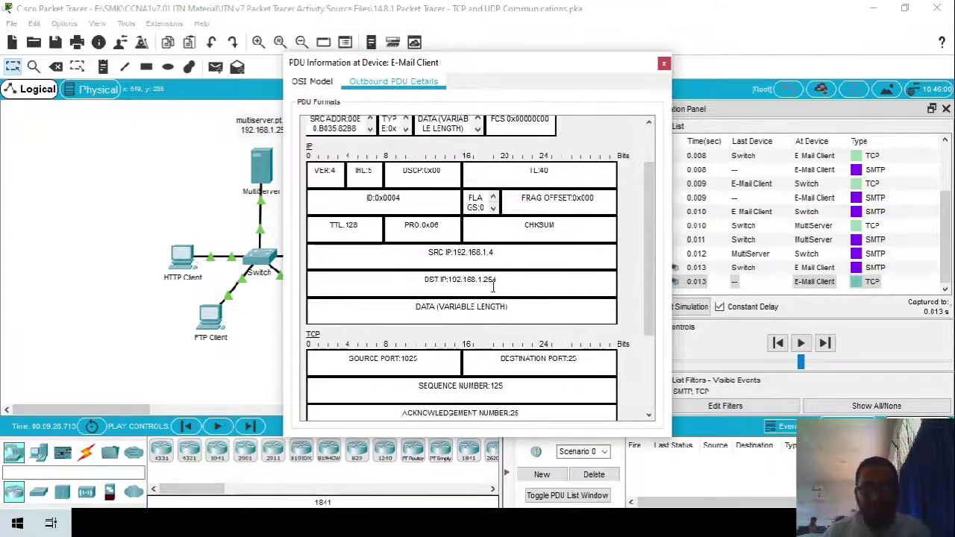
scroll(562, 146, up, 3)
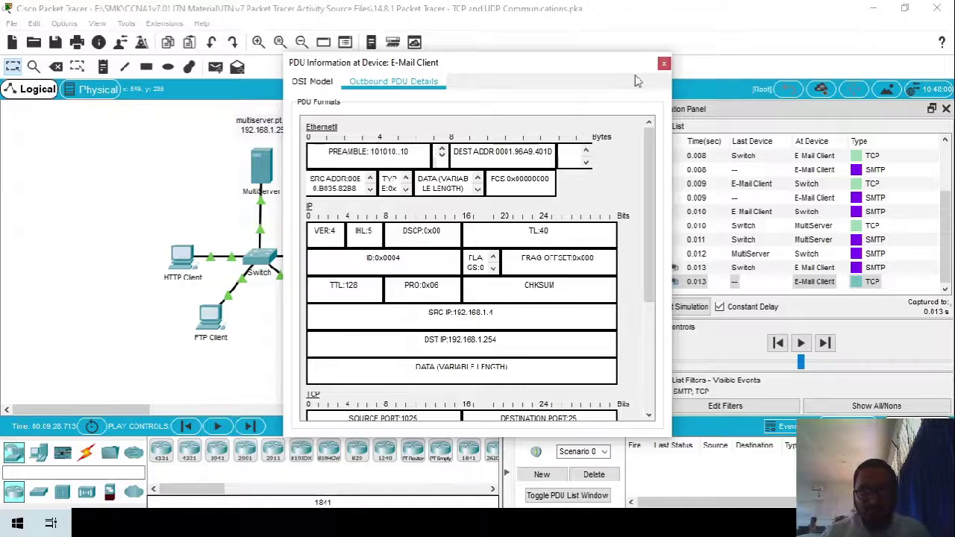
- Check the TCP PDU's OSI Model description, close its information and return to the activity instructions
click(312, 81)
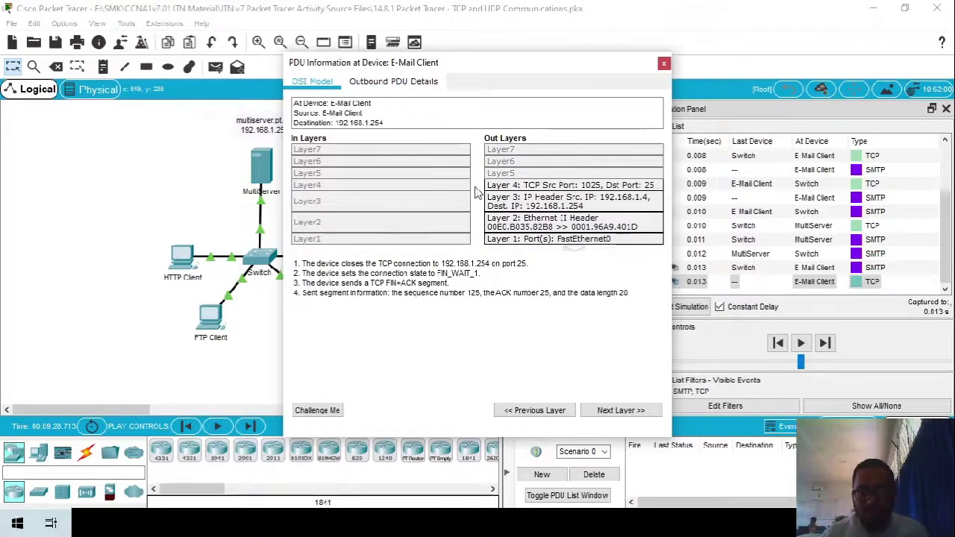
click(663, 63)
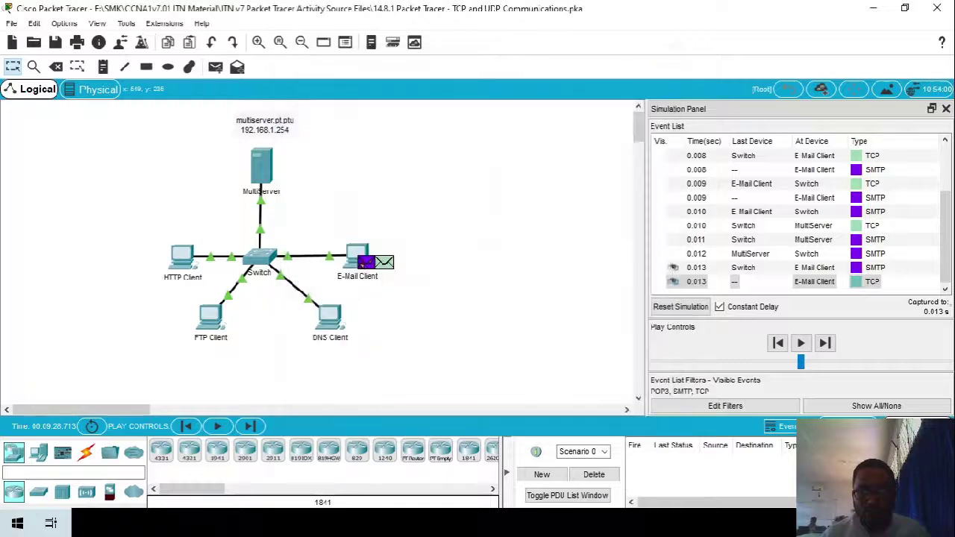
key(alt+Tab)
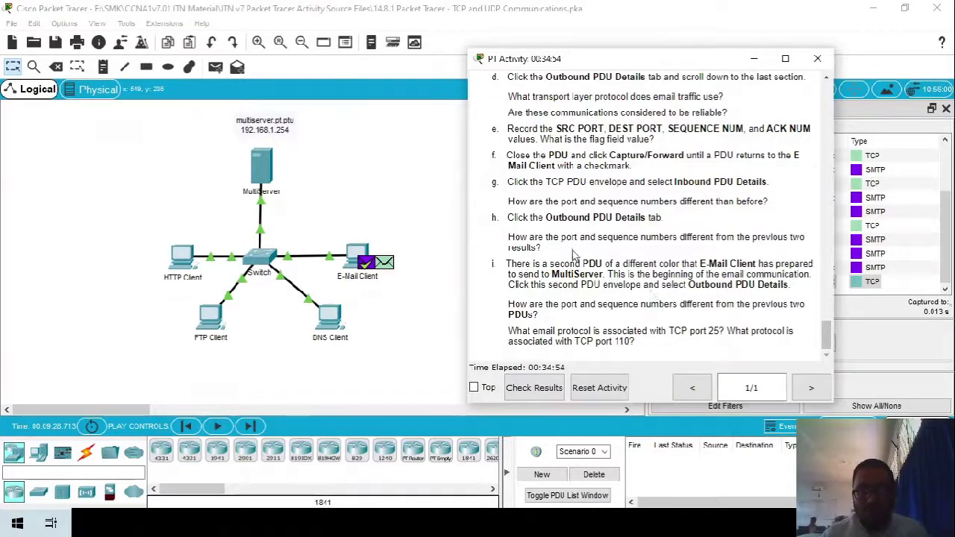